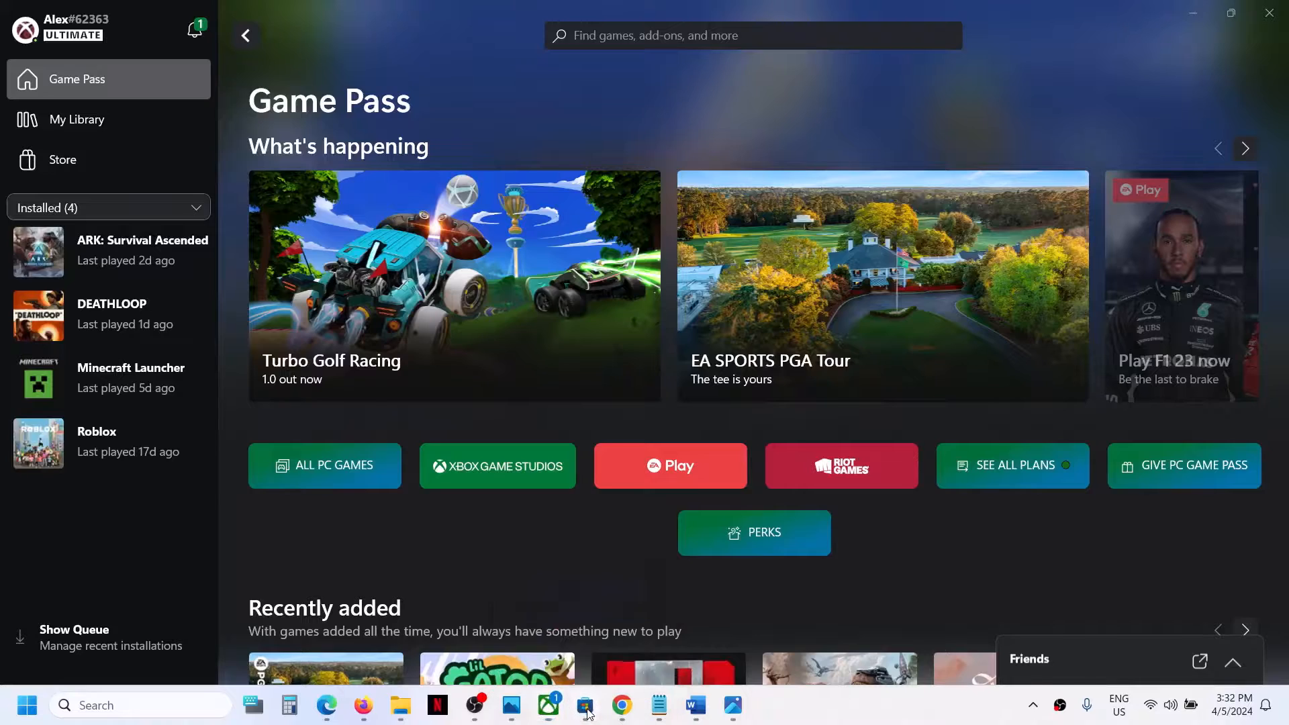
# Bring up the saved screenshot of the 'Sorry about that!' install error from the taskbar.
pyautogui.click(733, 717)
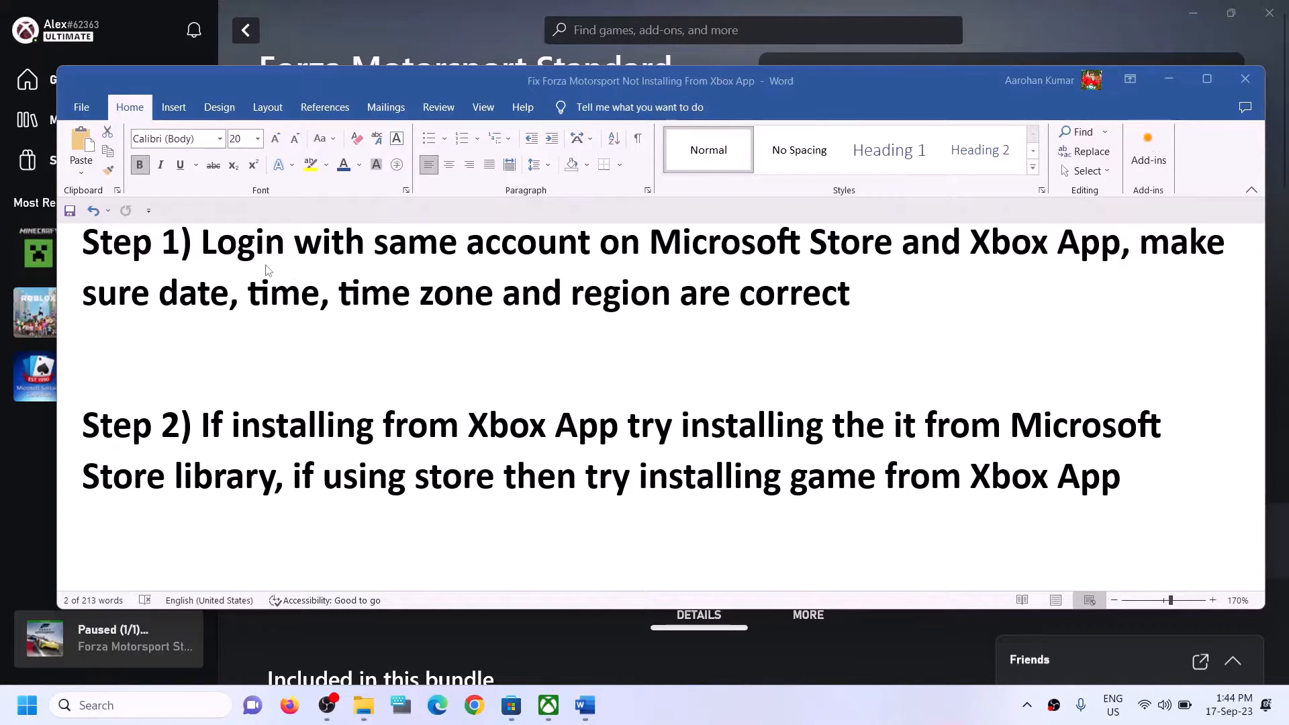
# Highlight Step 1's advice to use one account in Store and Xbox App, then return to the Store.
pyautogui.moveTo(201, 243); pyautogui.dragTo(1082, 246)
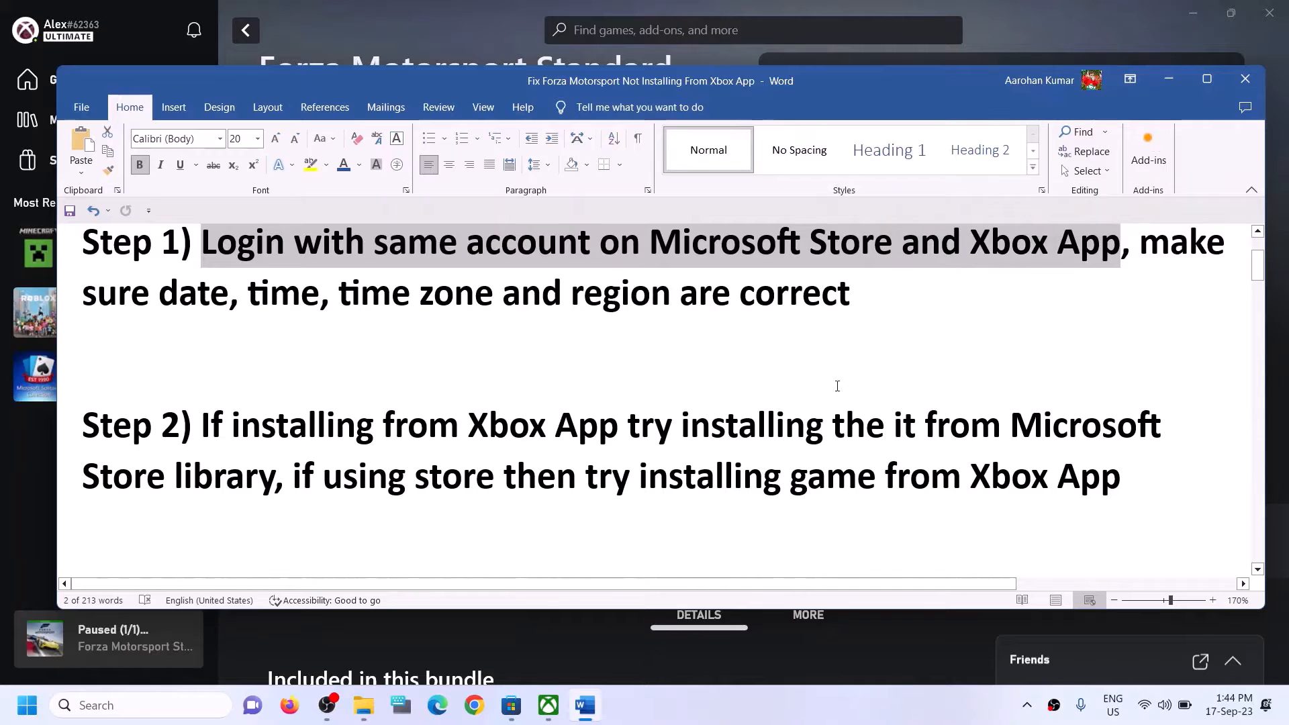
pyautogui.click(520, 712)
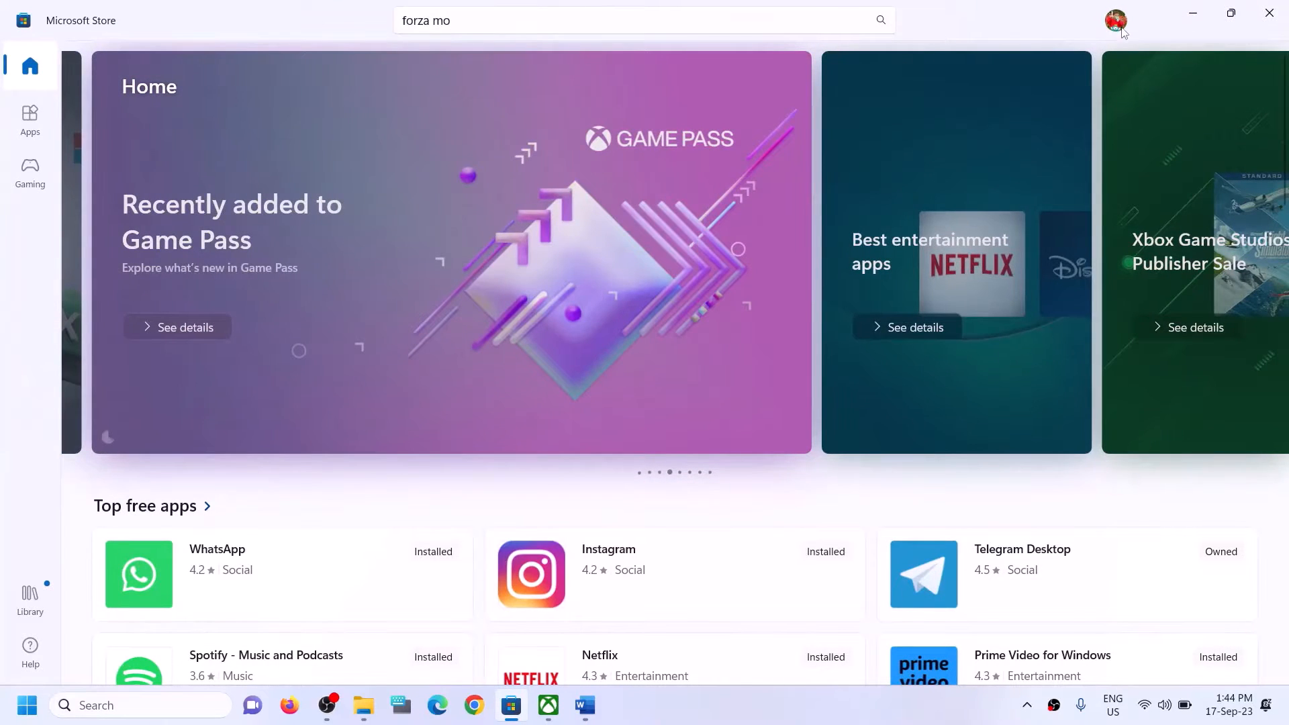
# Sign out of the Store, then sign back in with the second listed Microsoft account using the PIN.
pyautogui.click(1118, 24)
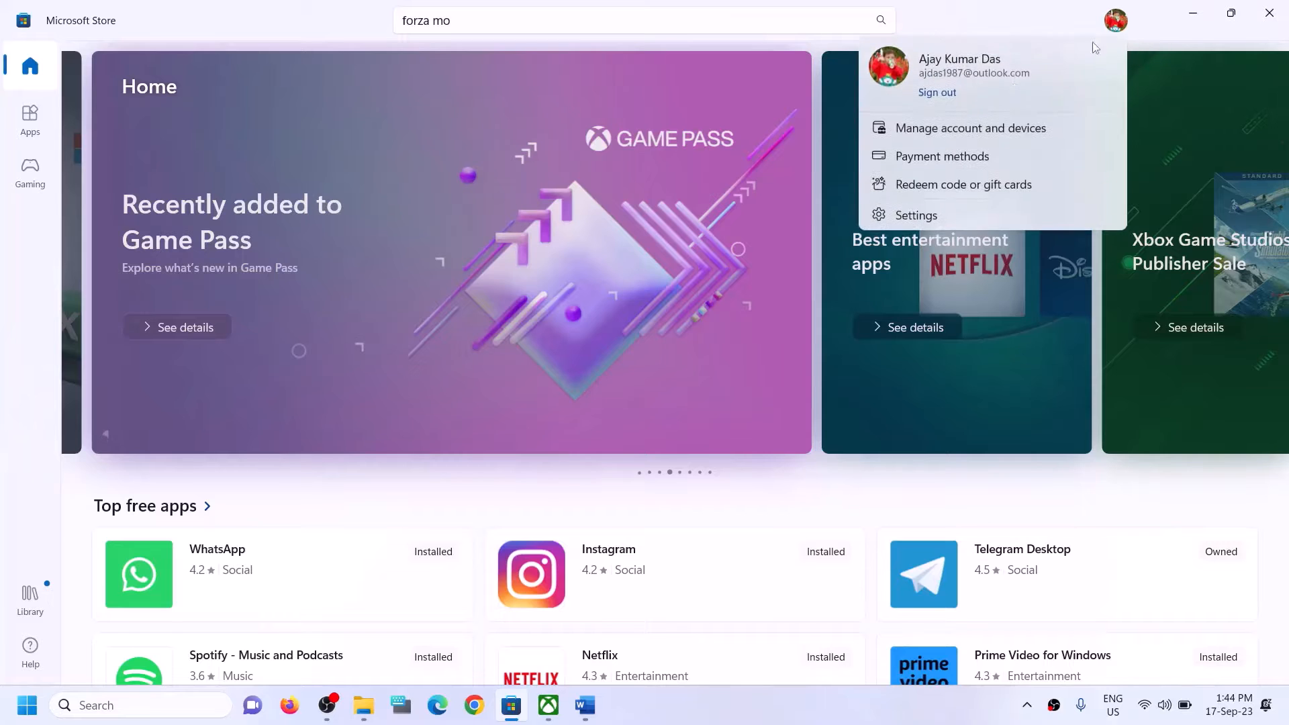
pyautogui.click(949, 99)
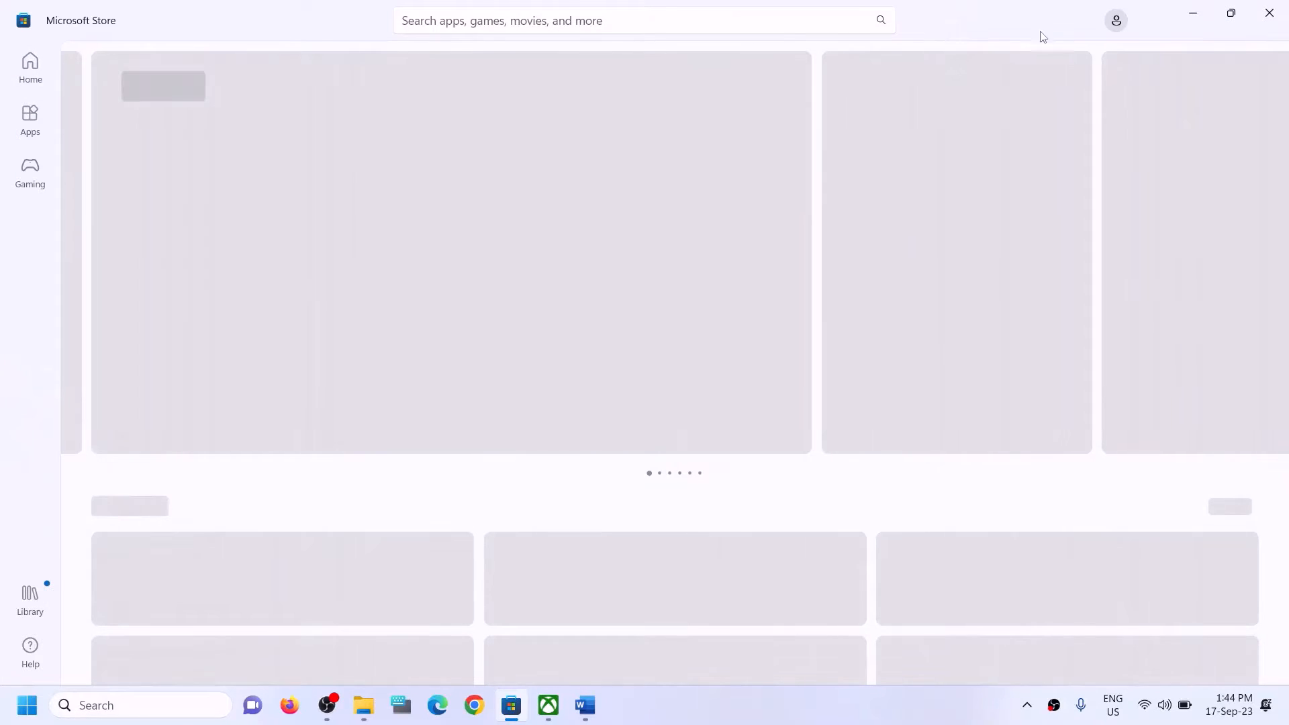
pyautogui.click(1118, 22)
pyautogui.click(940, 40)
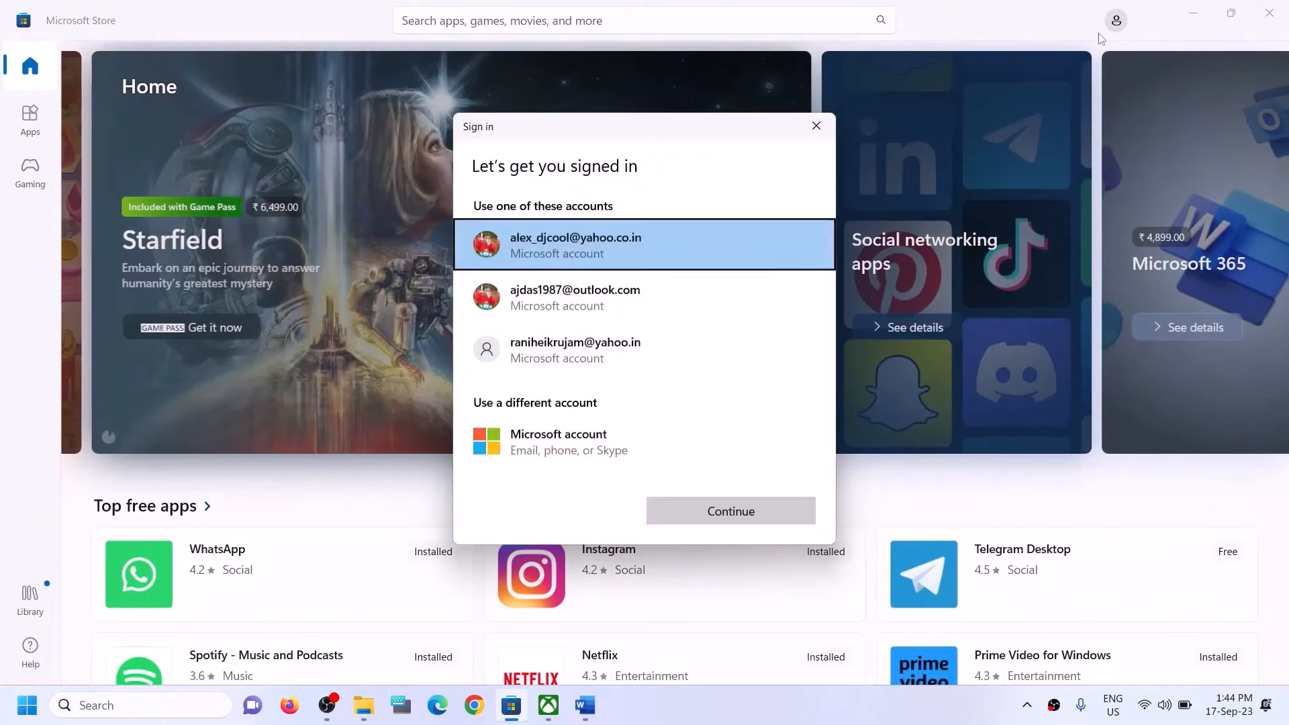
pyautogui.click(569, 309)
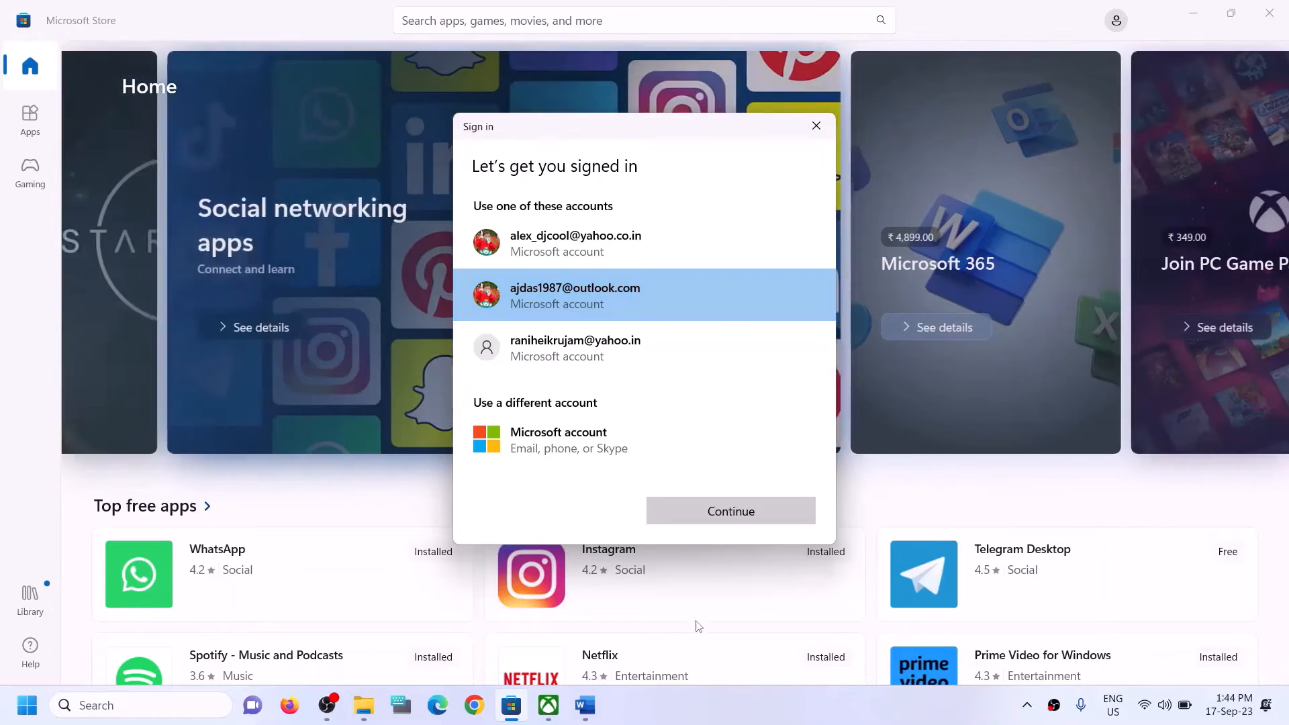
pyautogui.click(694, 510)
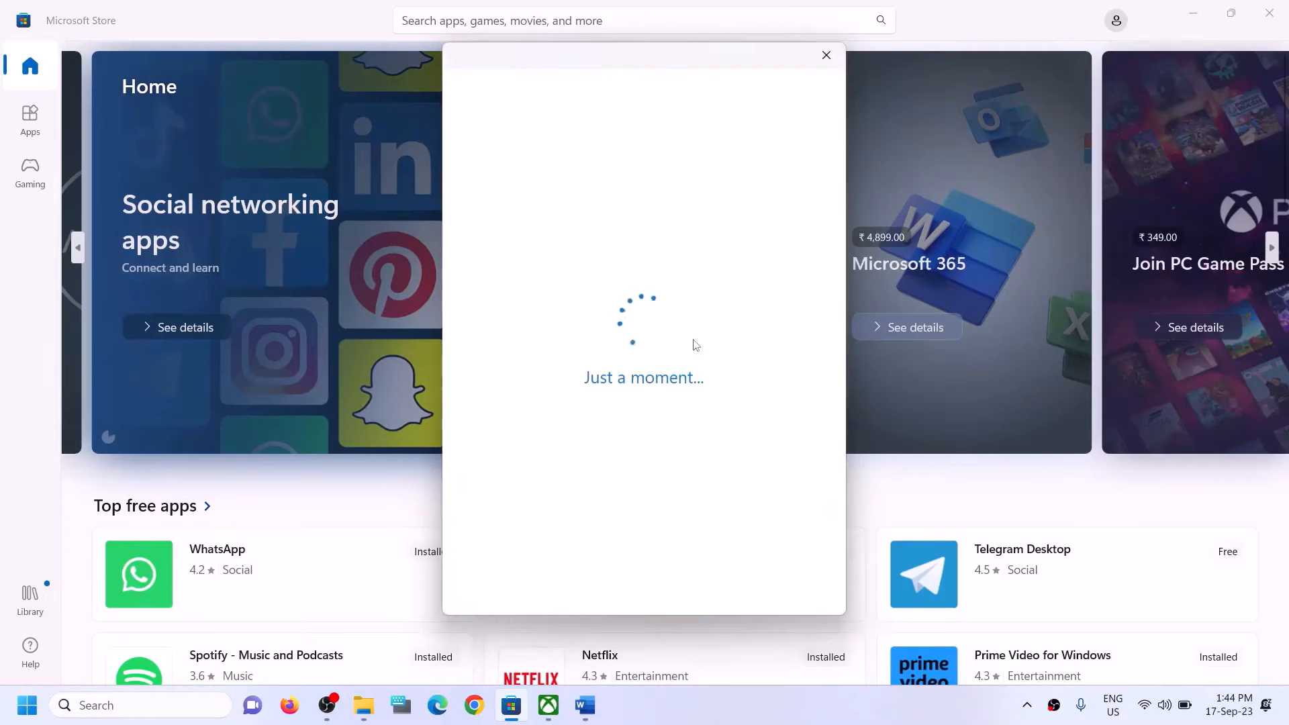
pyautogui.write('1')
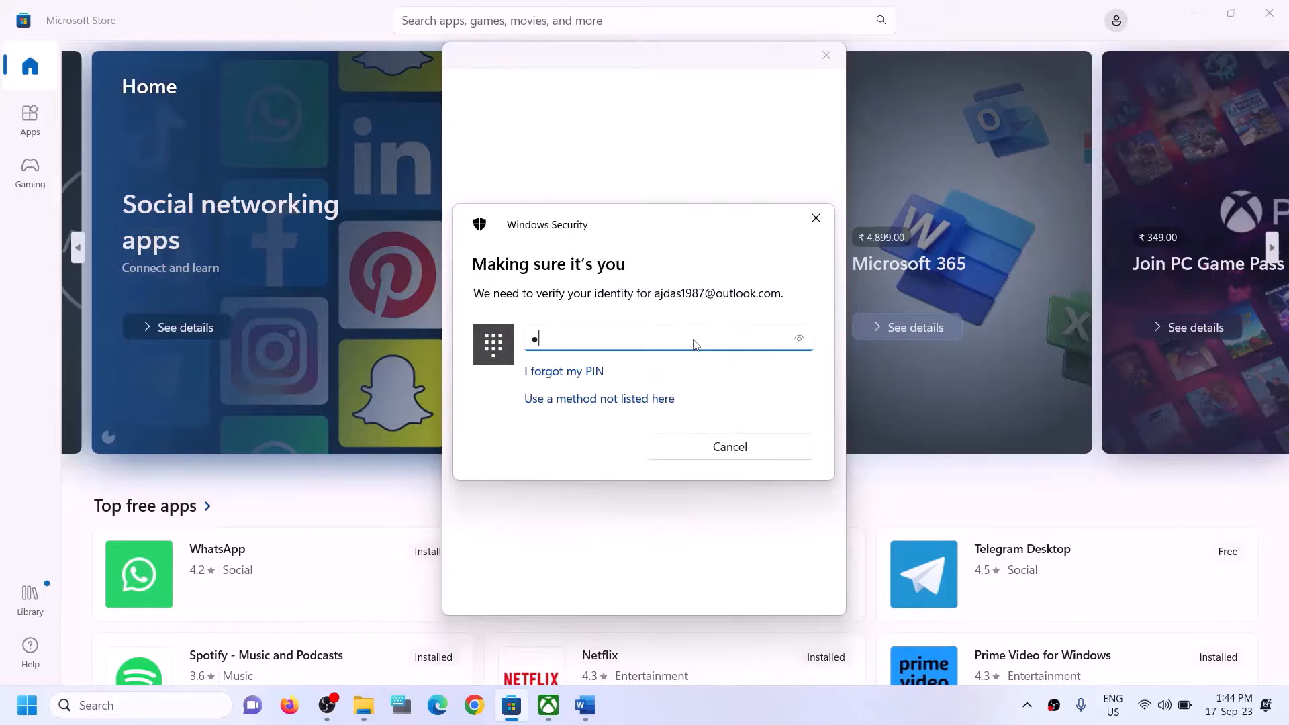
pyautogui.write('234')
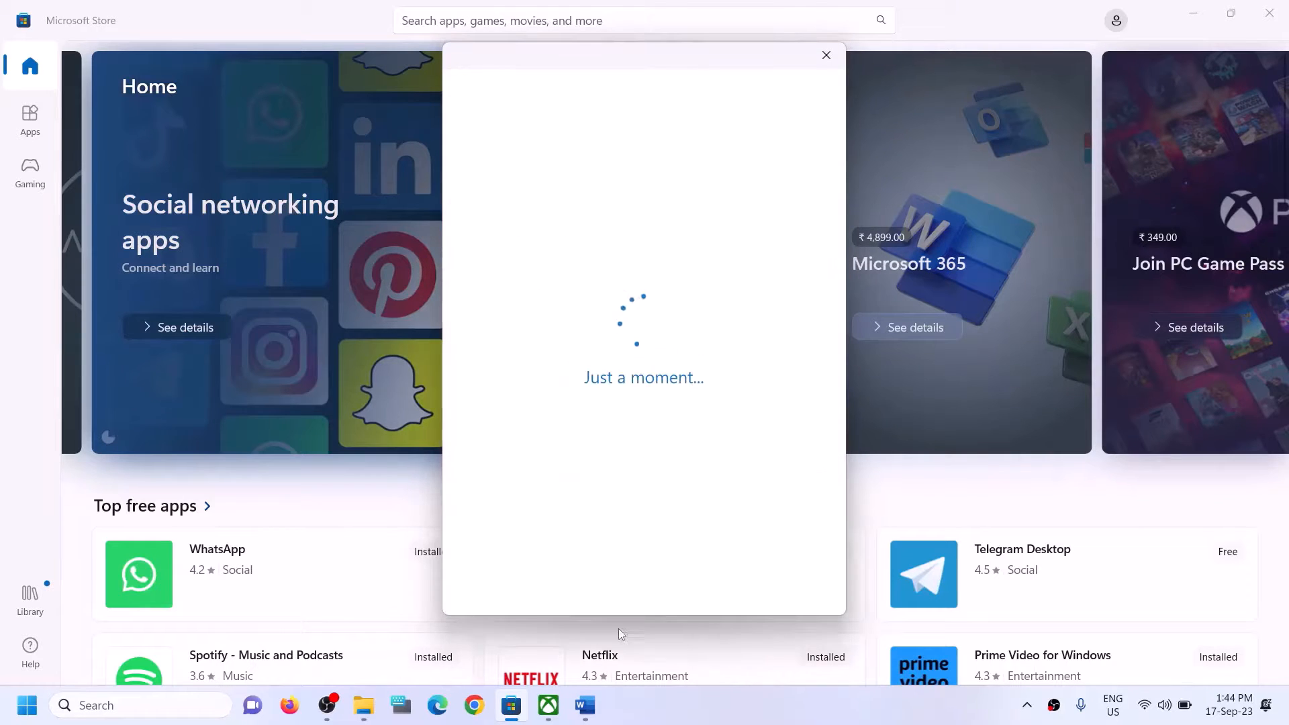
pyautogui.click(549, 712)
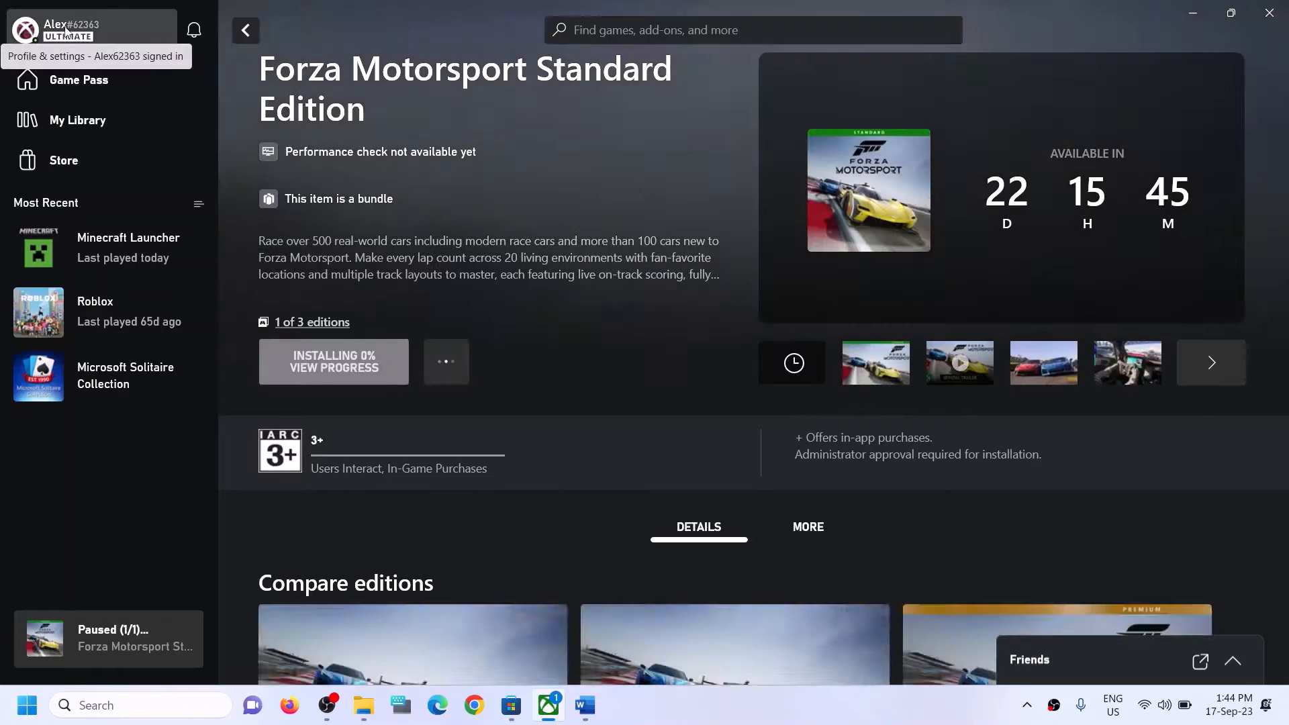
# Sign out of the Xbox app profile, then begin signing back in.
pyautogui.click(65, 30)
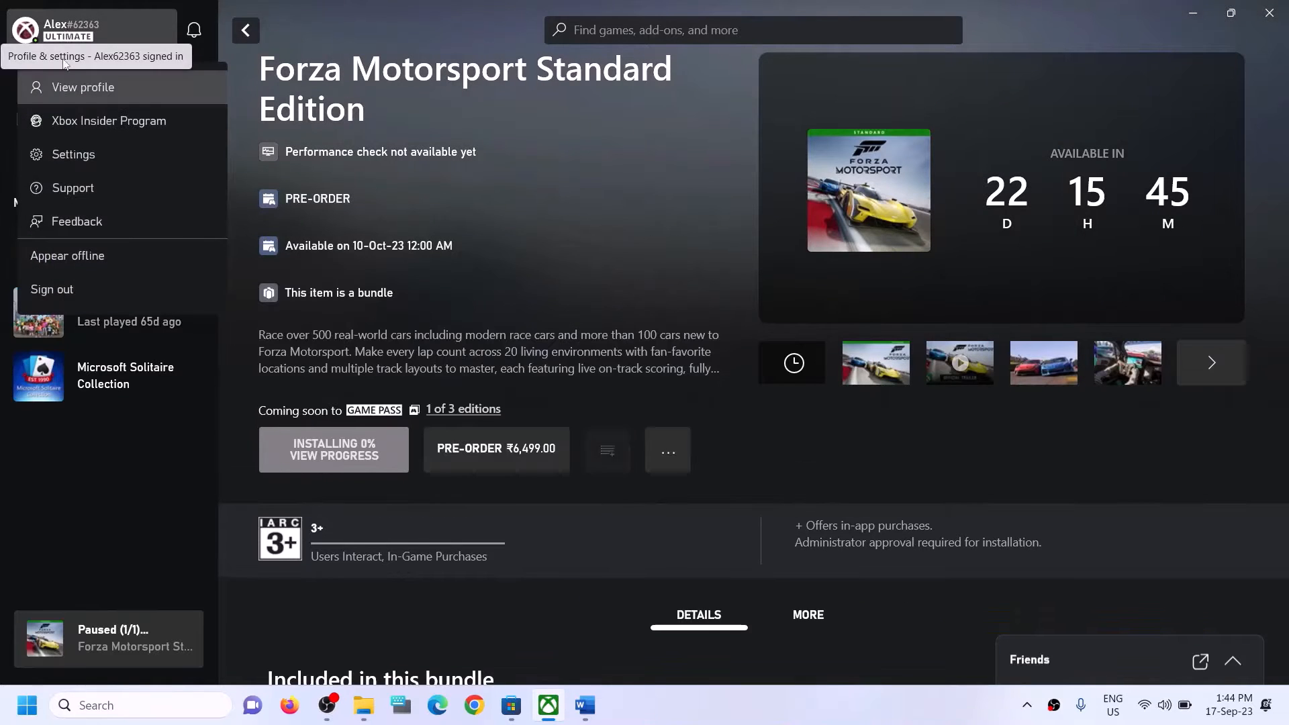
pyautogui.click(49, 294)
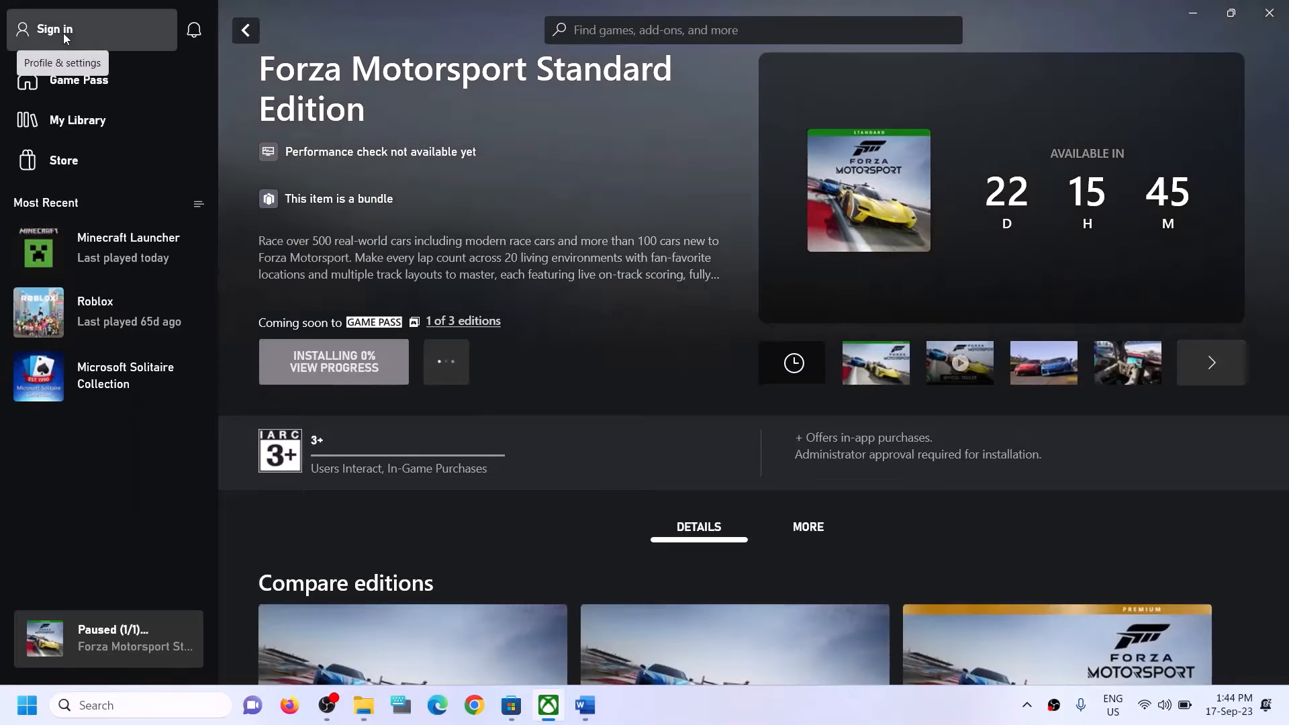
pyautogui.click(65, 37)
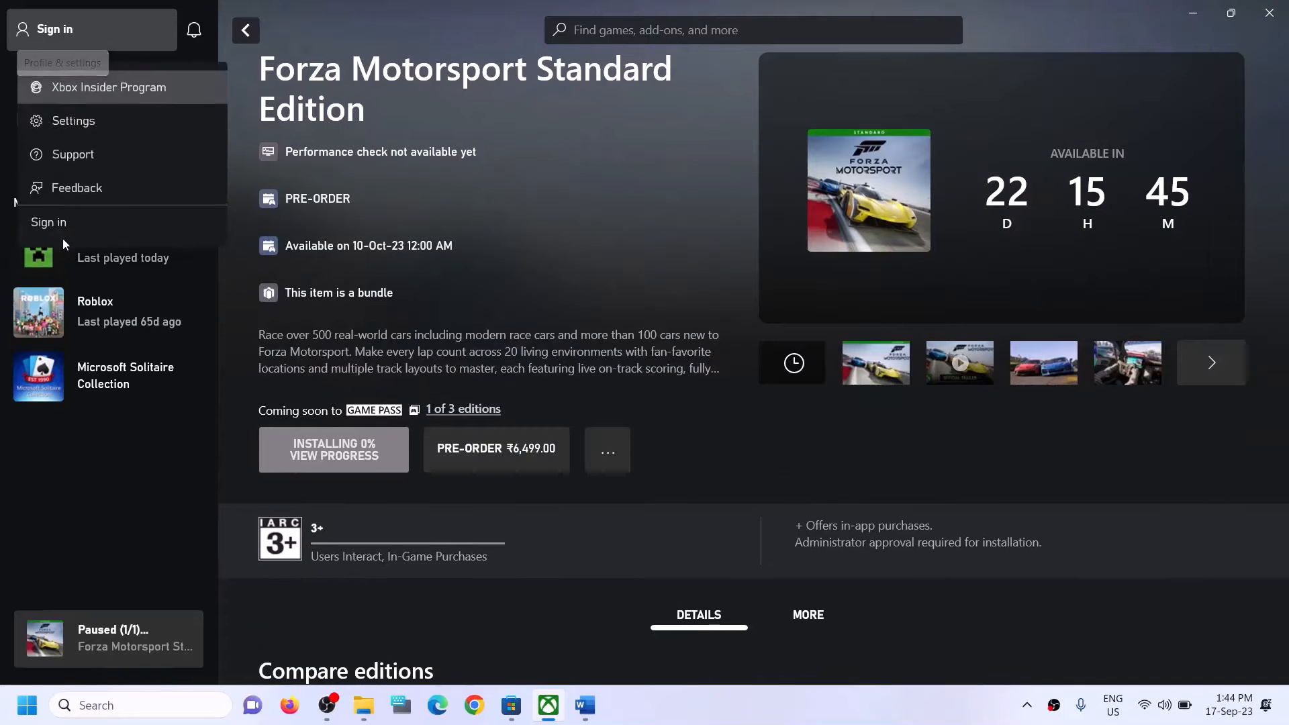
pyautogui.click(47, 224)
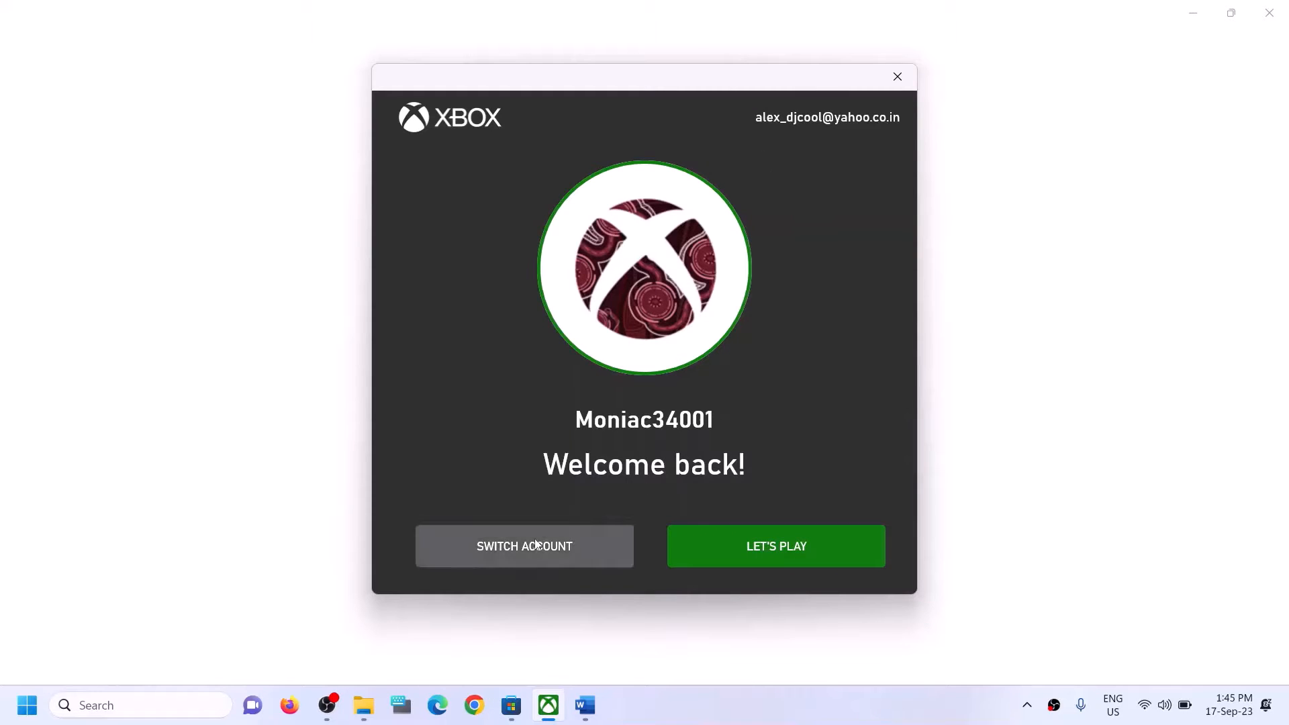
# Switch the Xbox sign-in to the second listed Microsoft account and continue with Let's Play.
pyautogui.click(514, 545)
pyautogui.click(561, 299)
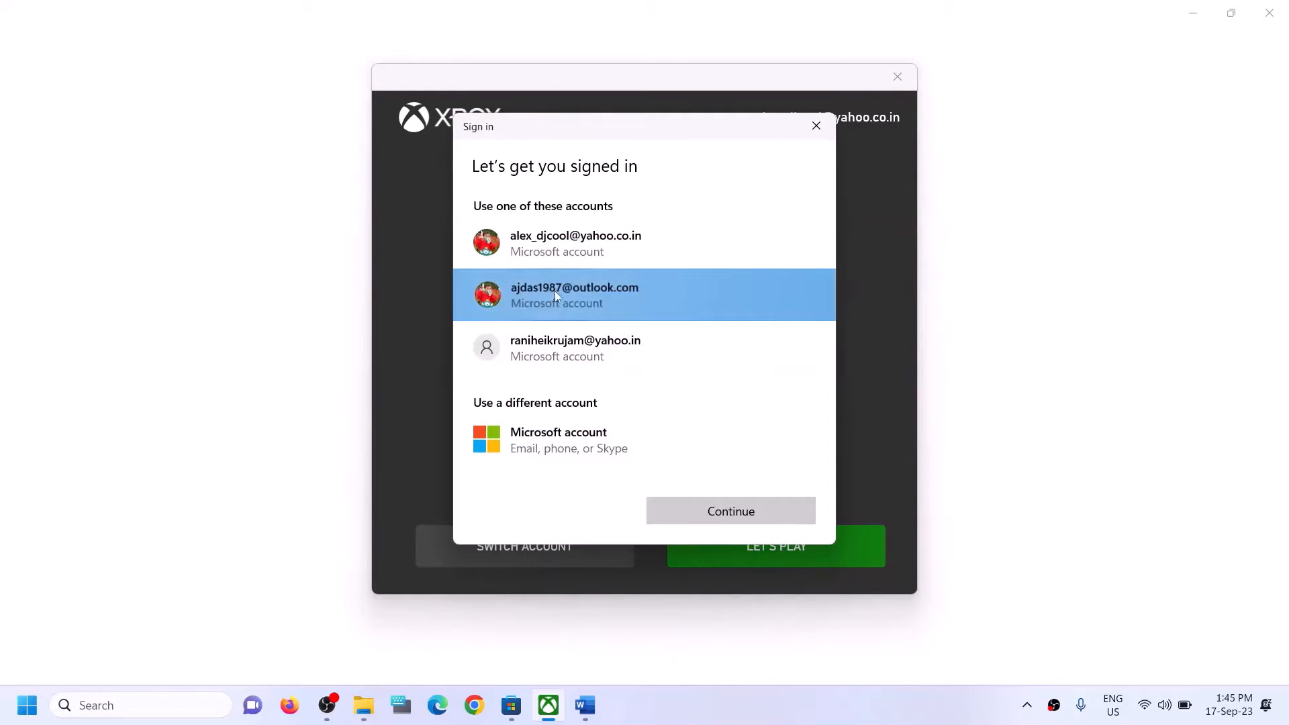
pyautogui.click(741, 519)
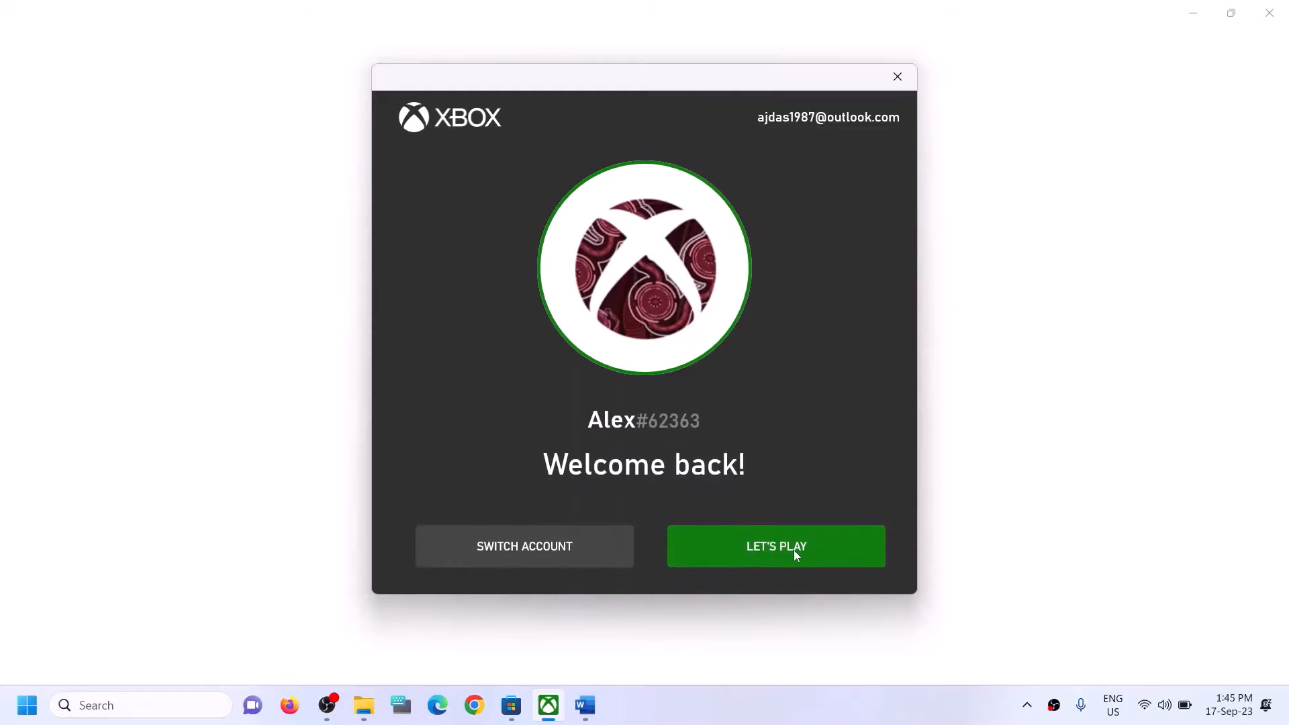
pyautogui.click(726, 550)
pyautogui.click(585, 707)
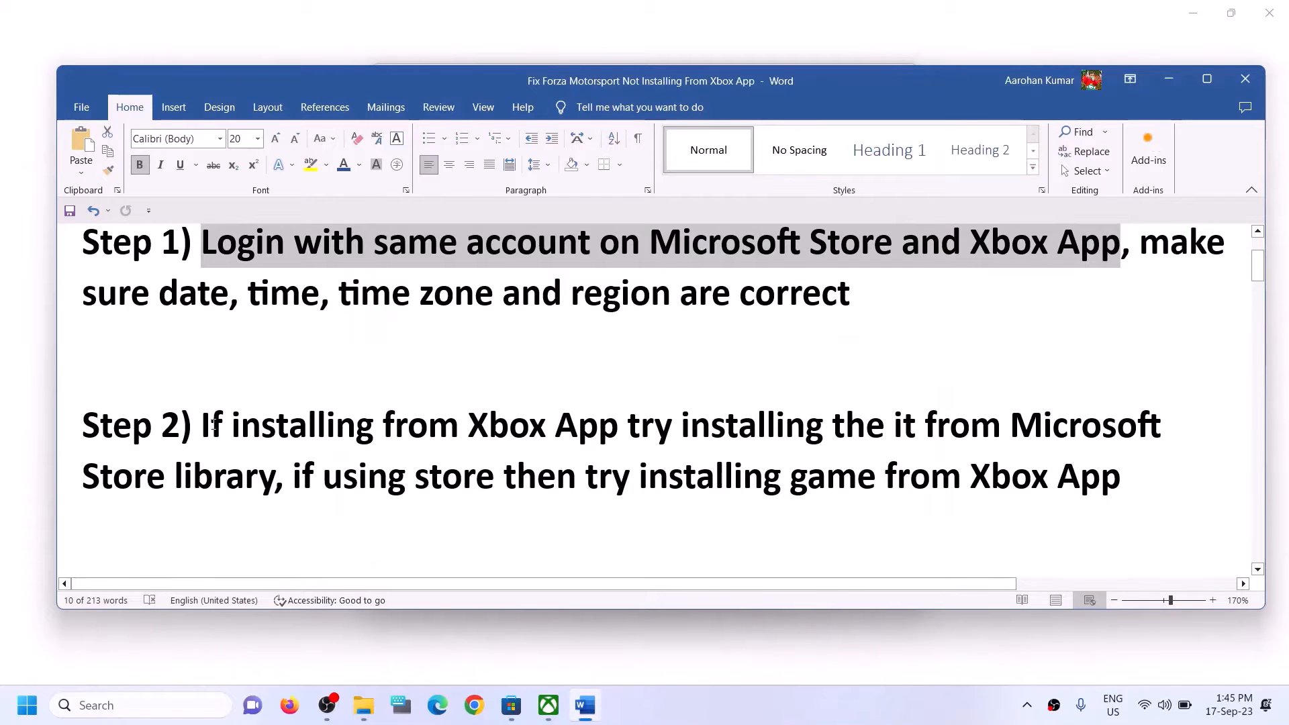
# Highlight Step 2's advice to install from the Microsoft Store library, then return to the Store.
pyautogui.moveTo(205, 425); pyautogui.dragTo(276, 490)
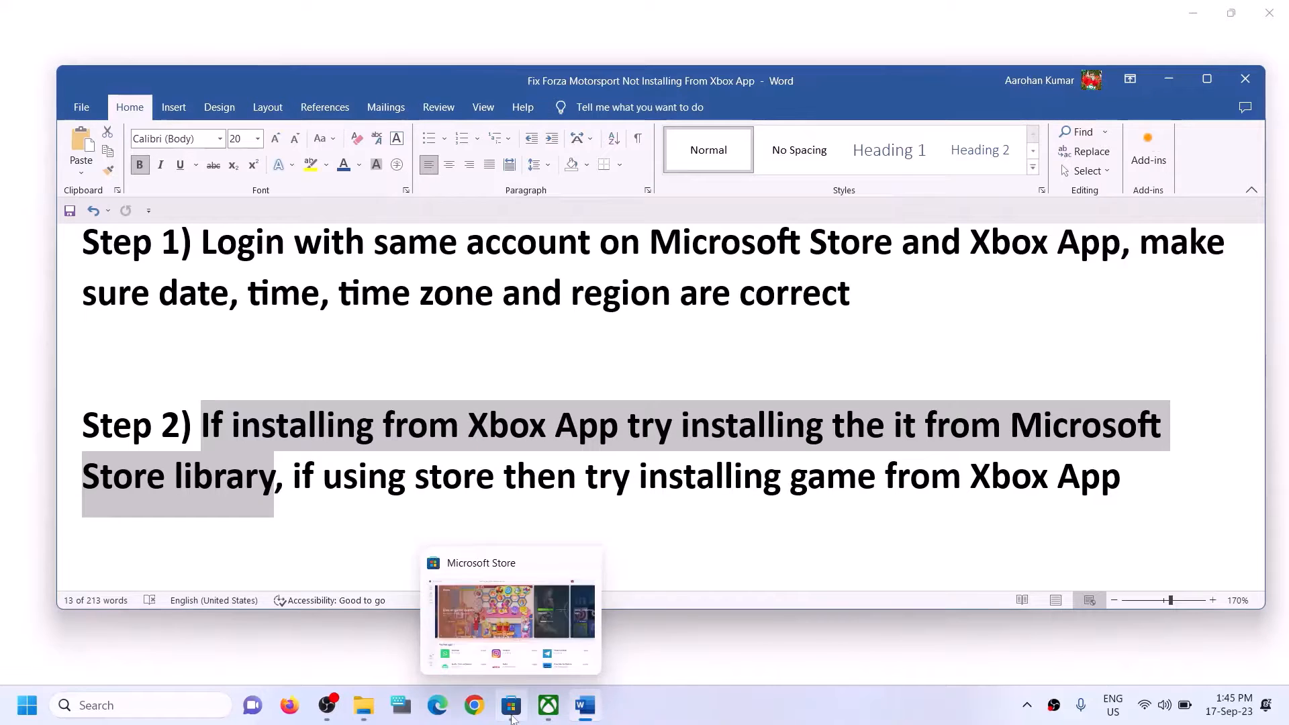
pyautogui.click(511, 712)
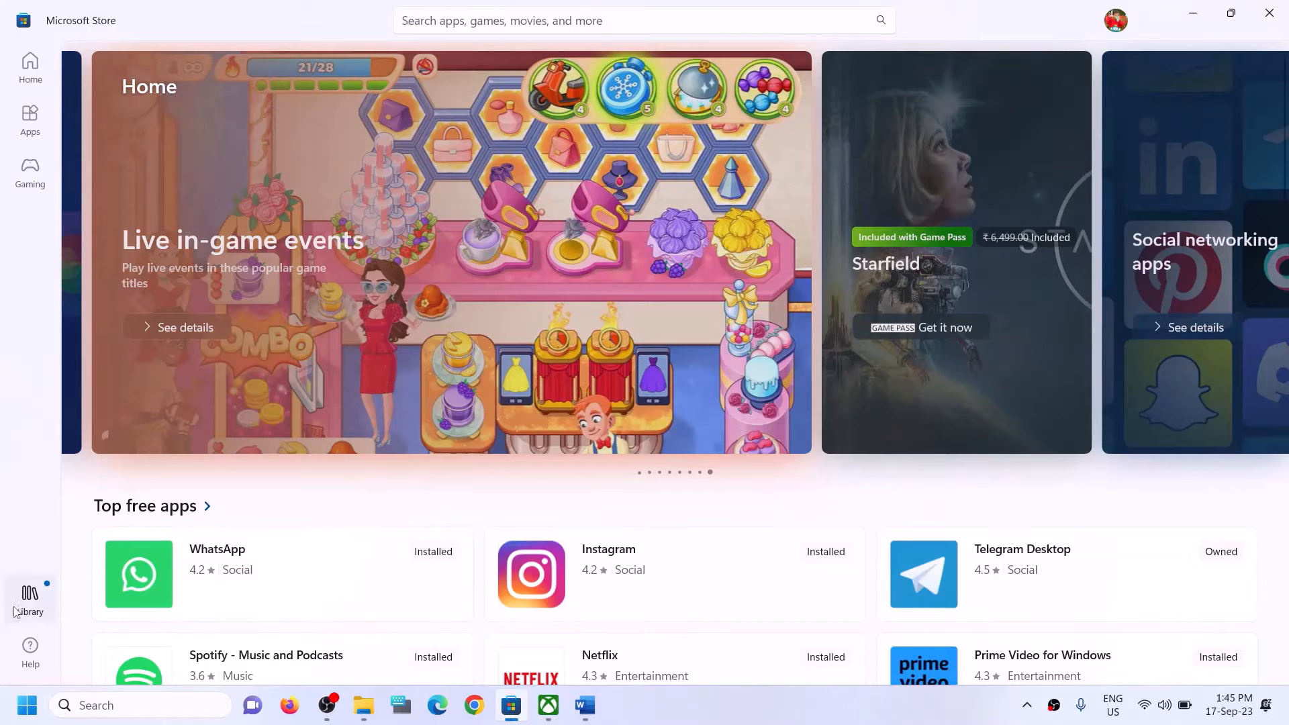
# Check the Store Library's paused Forza Motorsport download against the Xbox app, then return to Word.
pyautogui.click(35, 605)
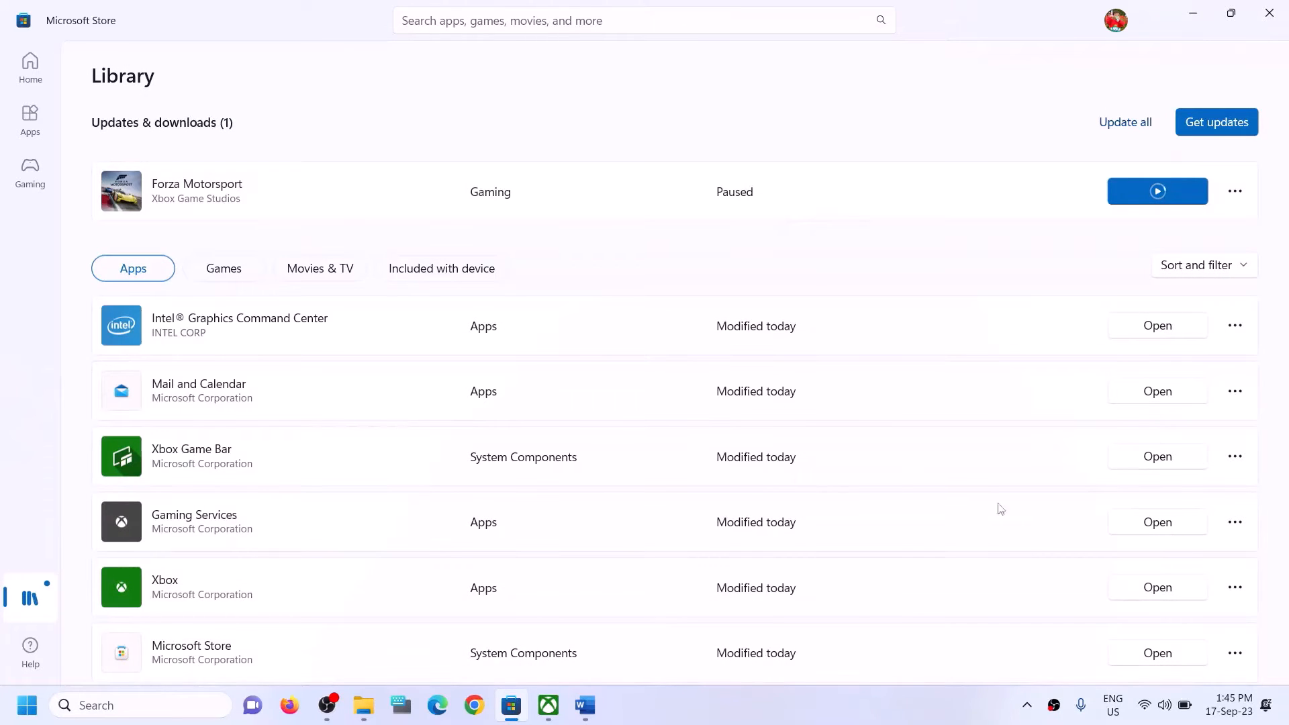
pyautogui.click(549, 705)
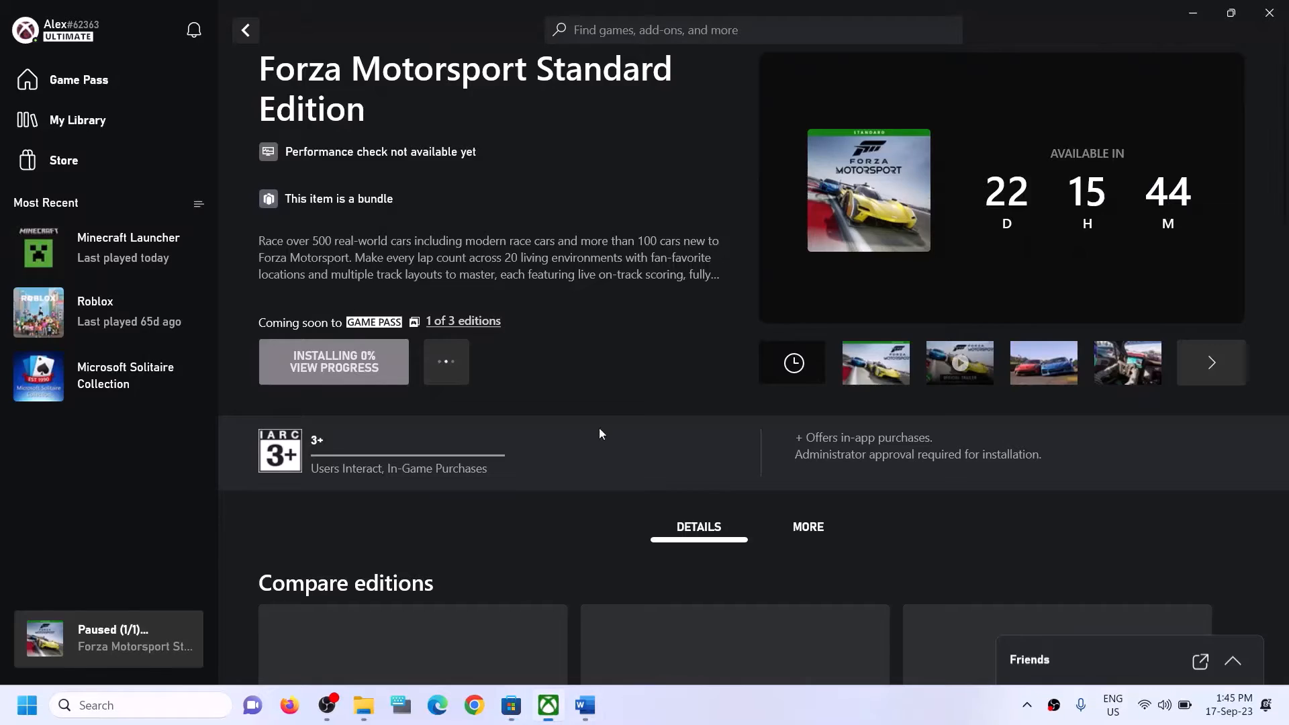
pyautogui.click(510, 706)
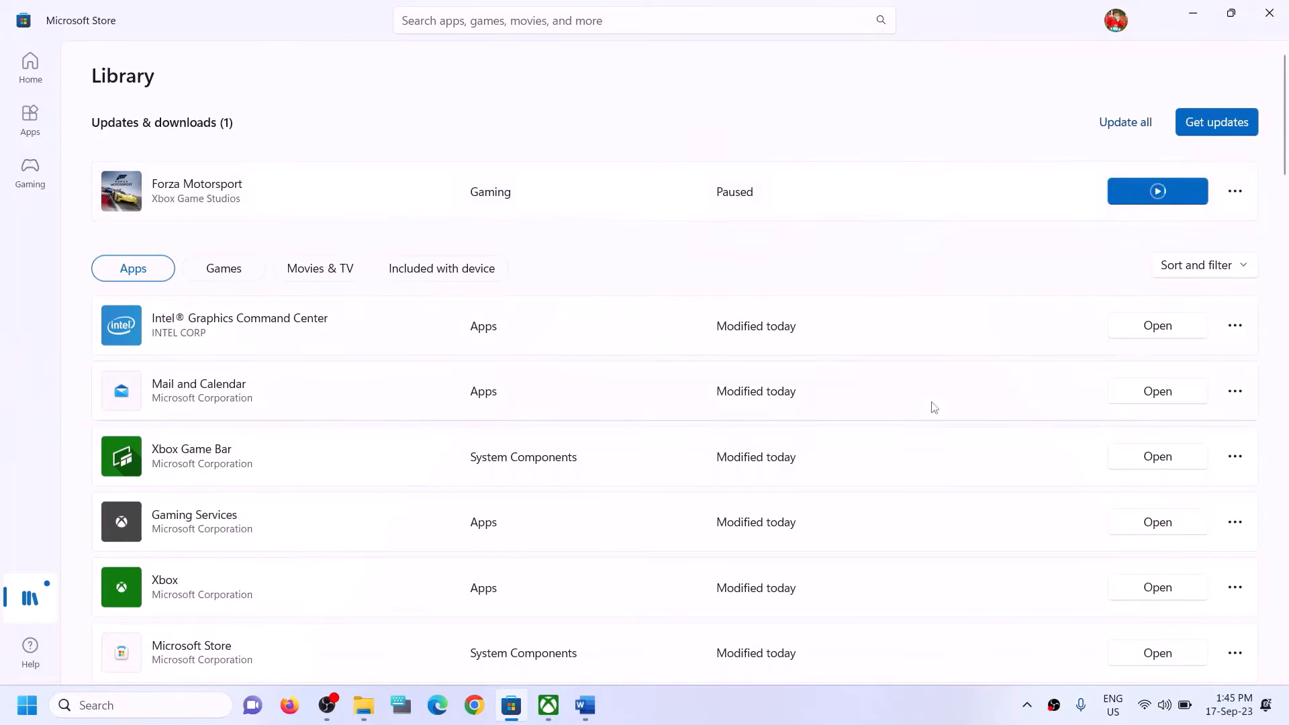
pyautogui.scroll(-10, 930, 503)
pyautogui.scroll(10, 929, 532)
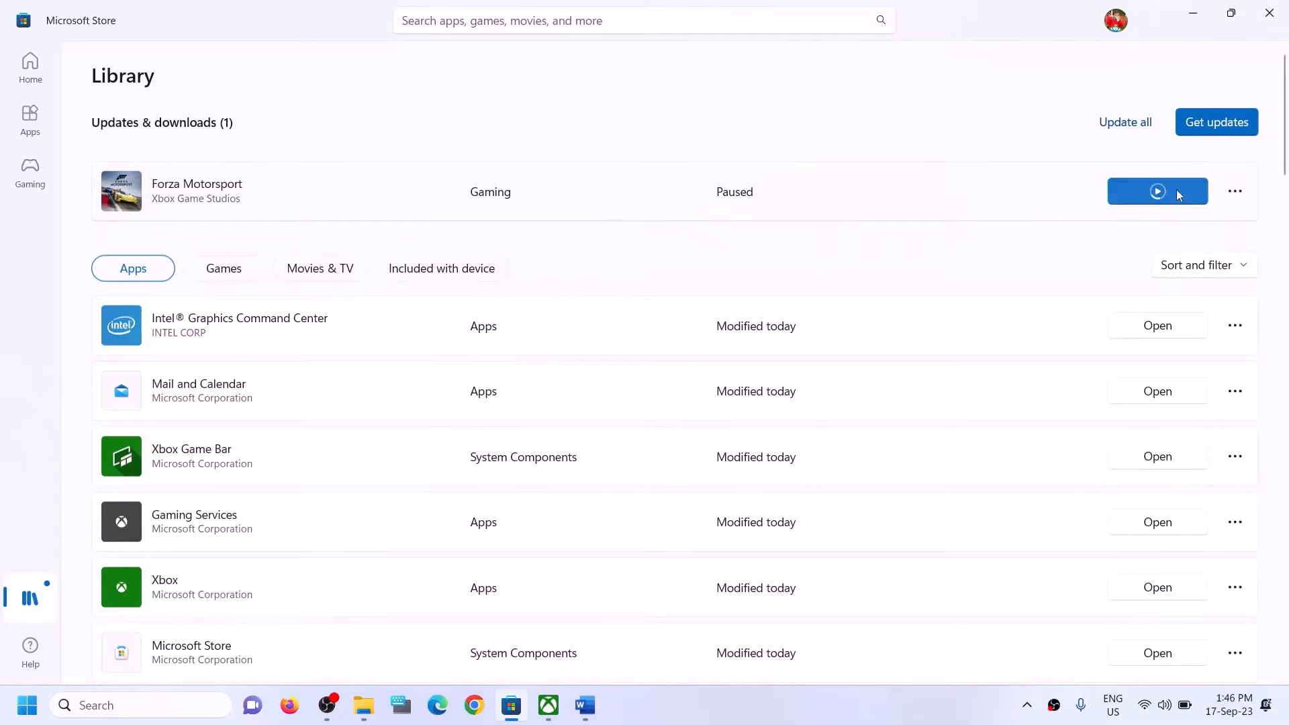
pyautogui.click(585, 704)
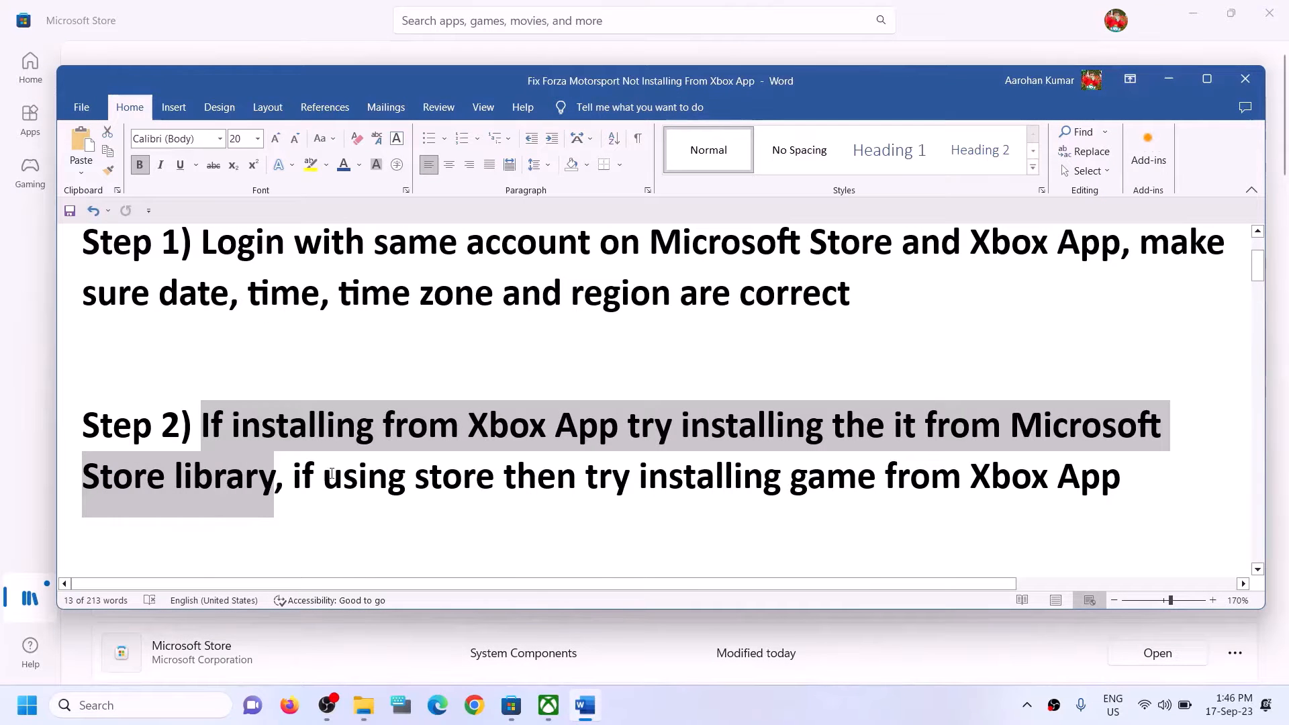
# Highlight Step 2's 'if using store' and 'installing game from Xbox App' wording, then bring back the Store.
pyautogui.moveTo(294, 473); pyautogui.dragTo(884, 473)
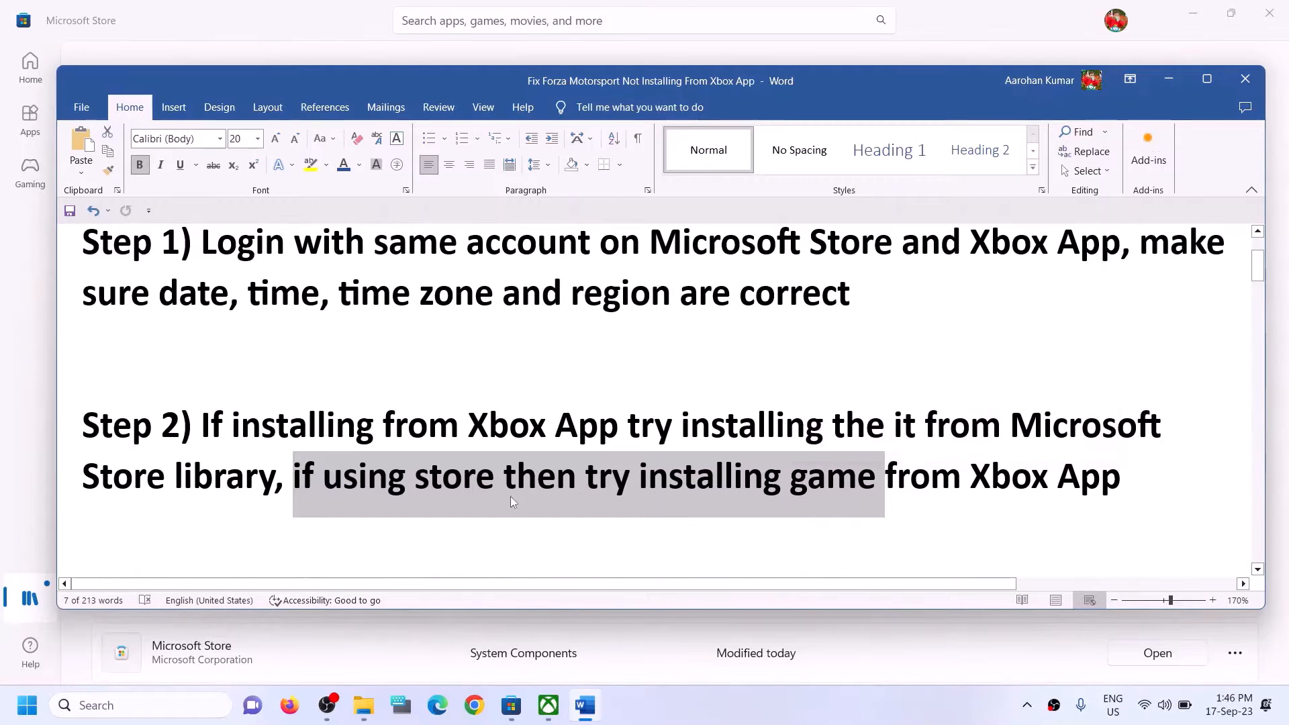
pyautogui.click(500, 477)
pyautogui.moveTo(294, 473); pyautogui.dragTo(503, 475)
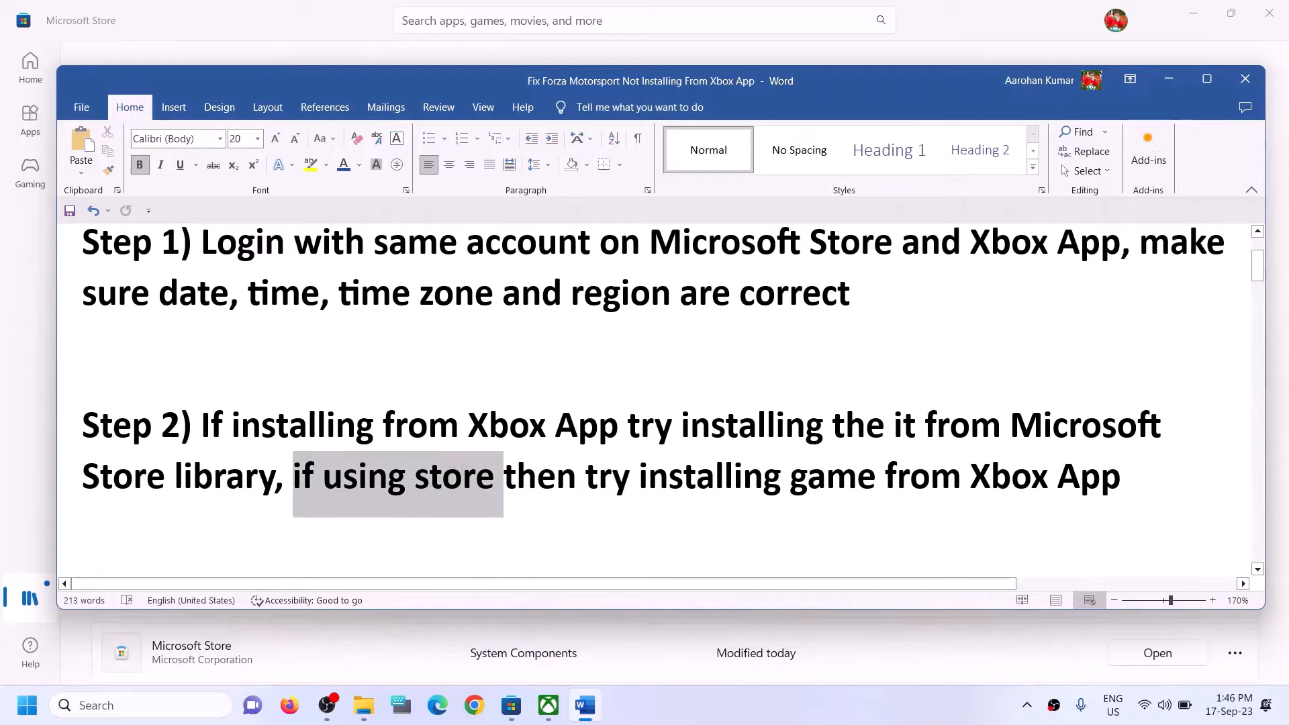
pyautogui.moveTo(640, 475); pyautogui.dragTo(1120, 475)
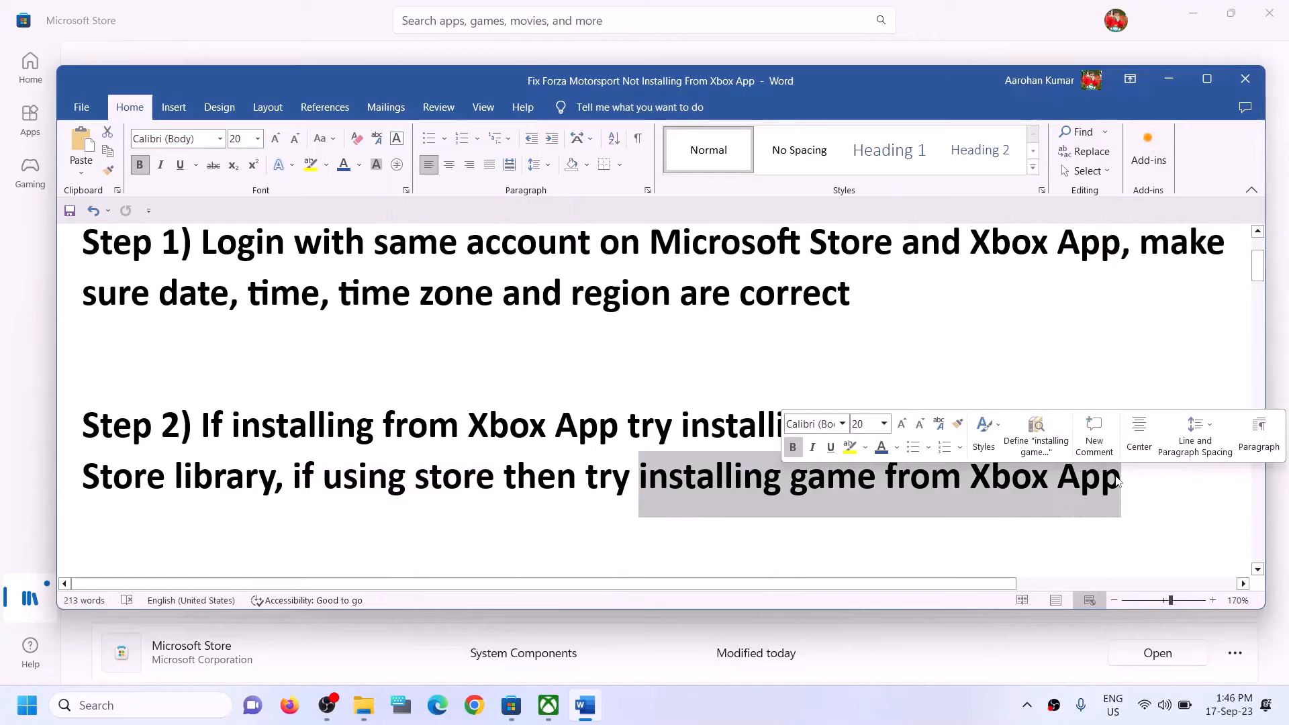
pyautogui.click(466, 482)
pyautogui.click(332, 20)
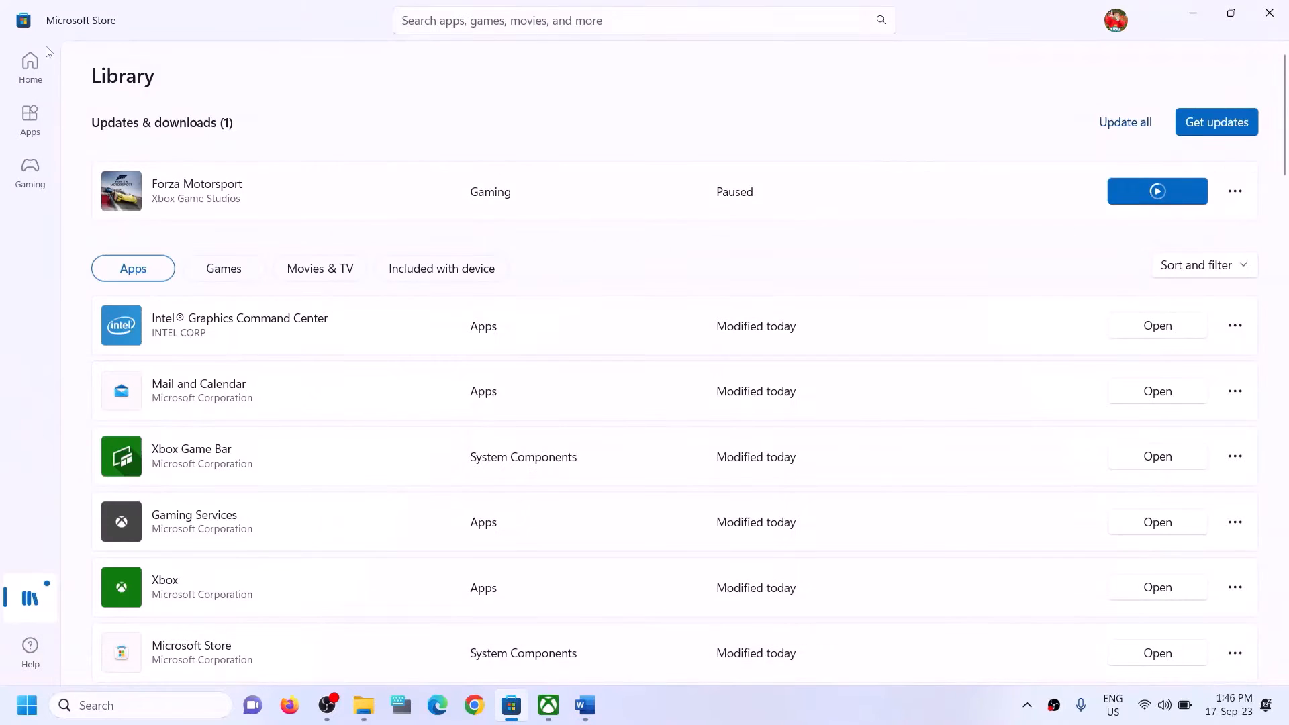
# Search for 'forza' in the Xbox app and 'xbox' in Windows Search.
pyautogui.click(548, 704)
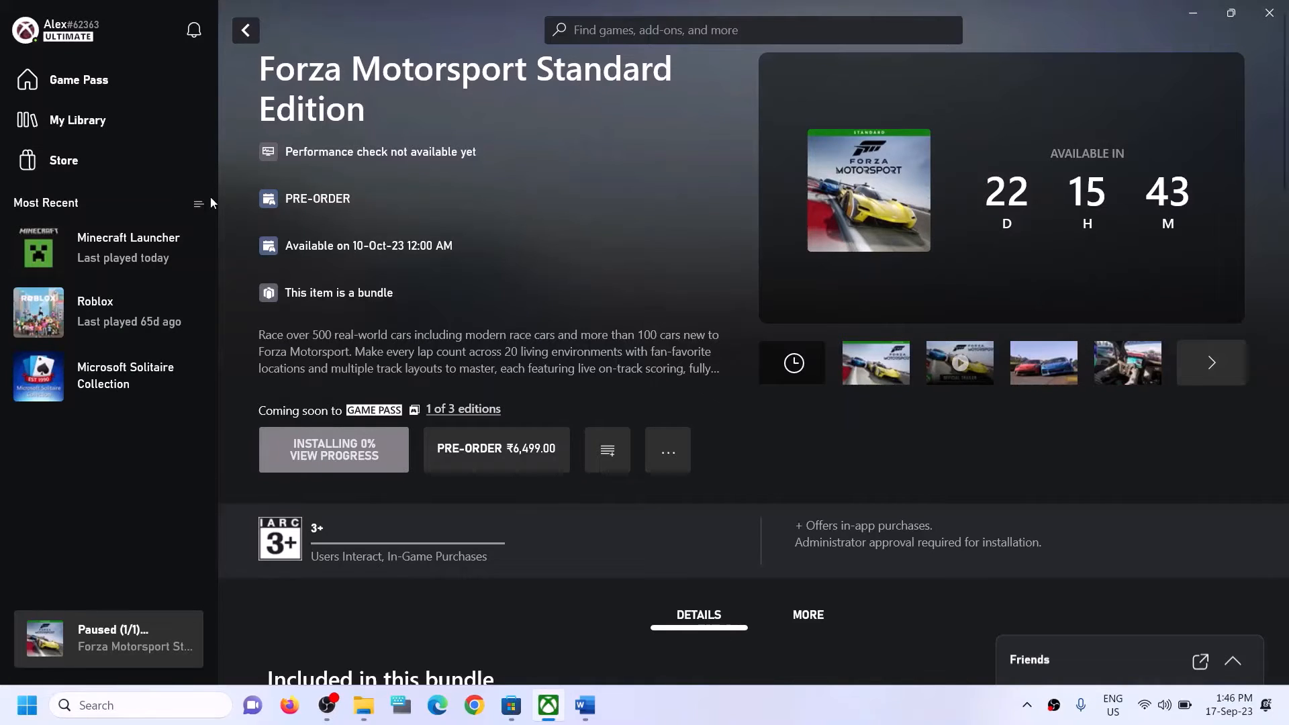
pyautogui.click(666, 28)
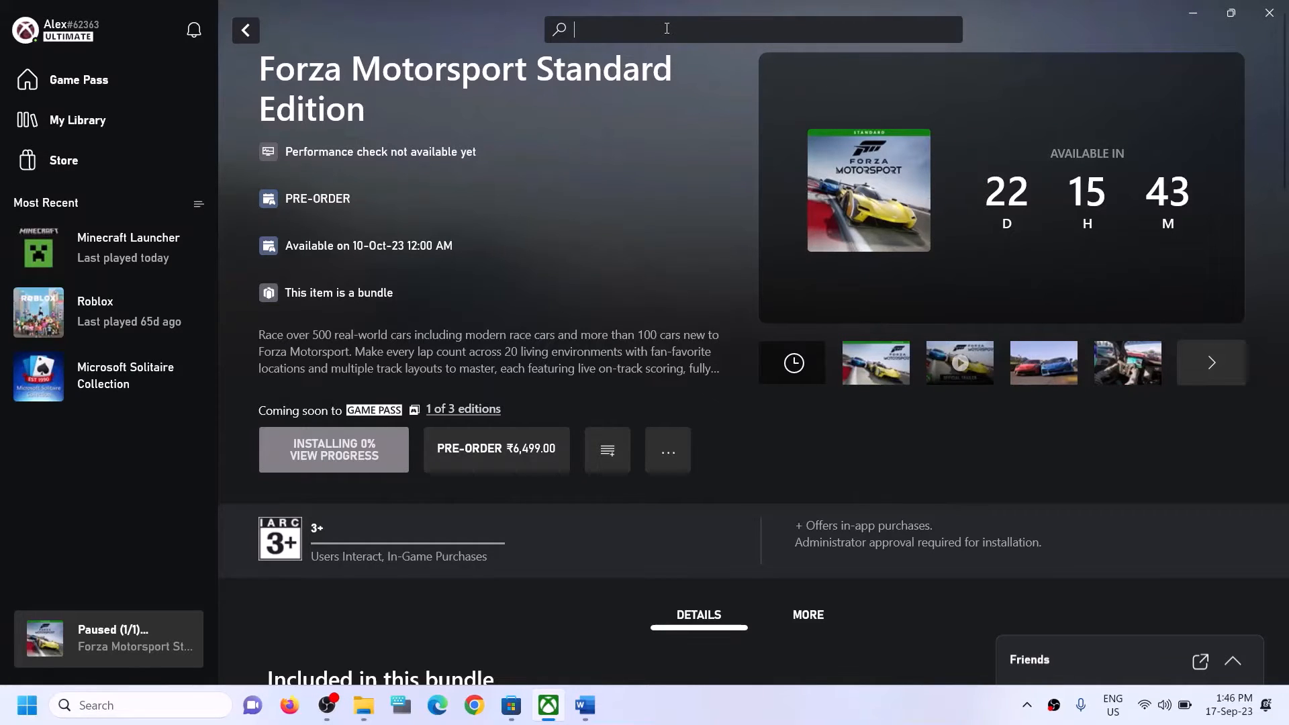
pyautogui.write('forza')
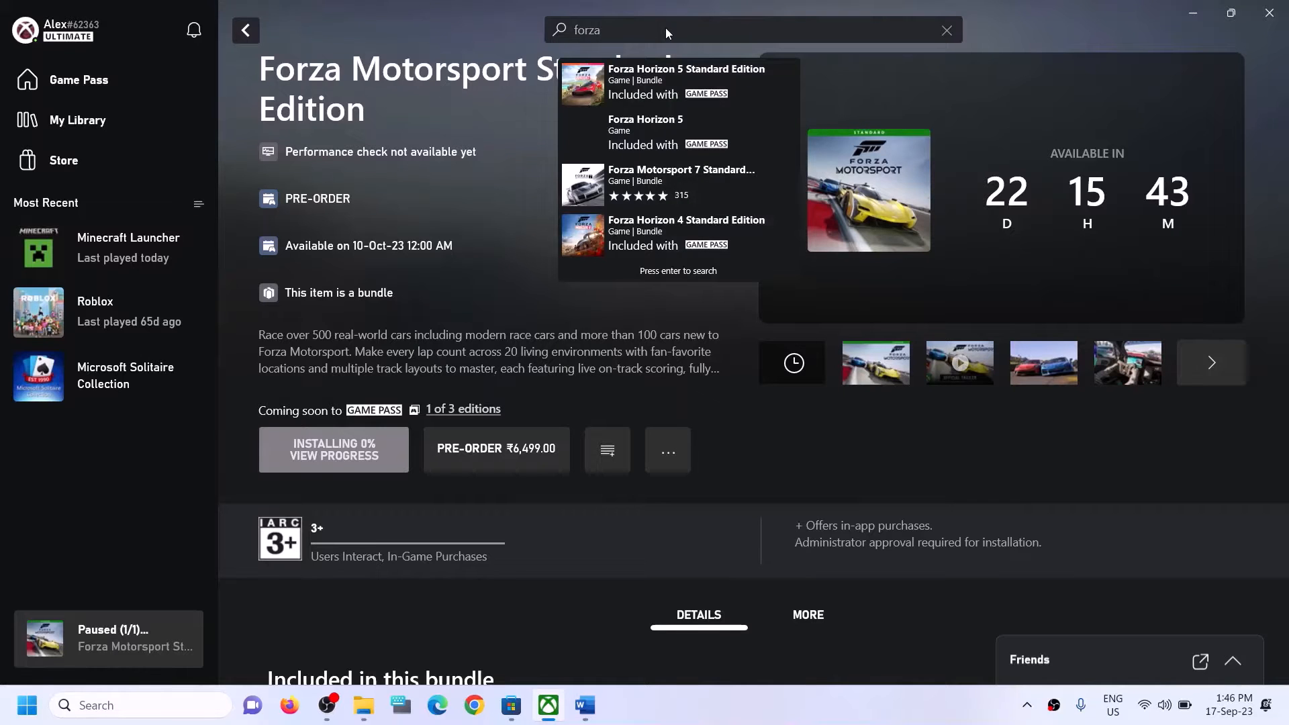
pyautogui.click(529, 289)
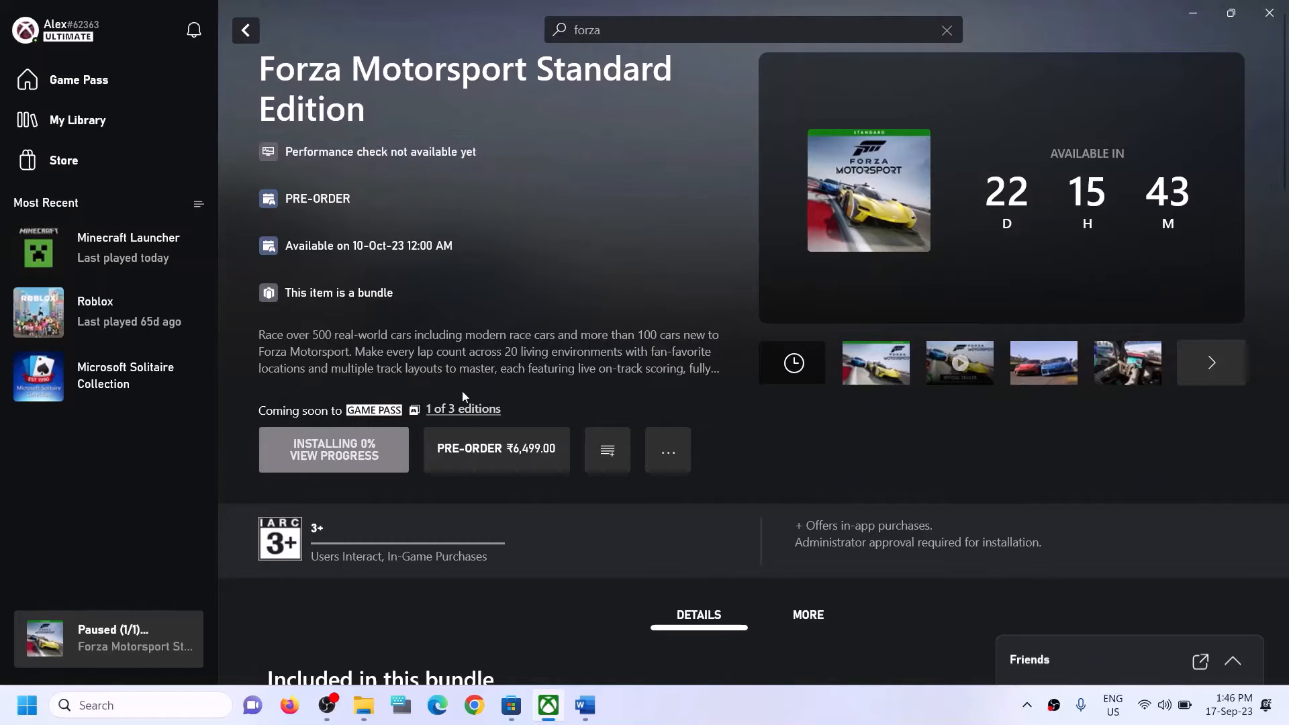
pyautogui.click(145, 706)
pyautogui.write('xbox')
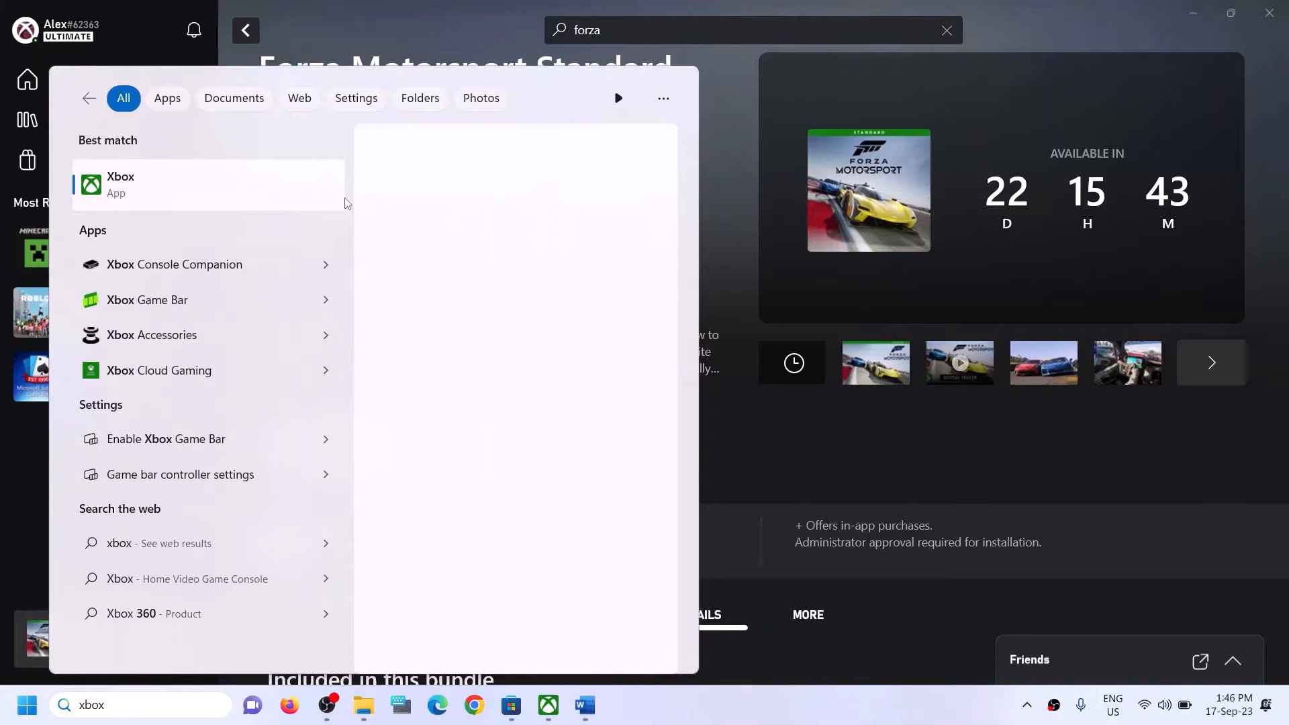
pyautogui.click(723, 174)
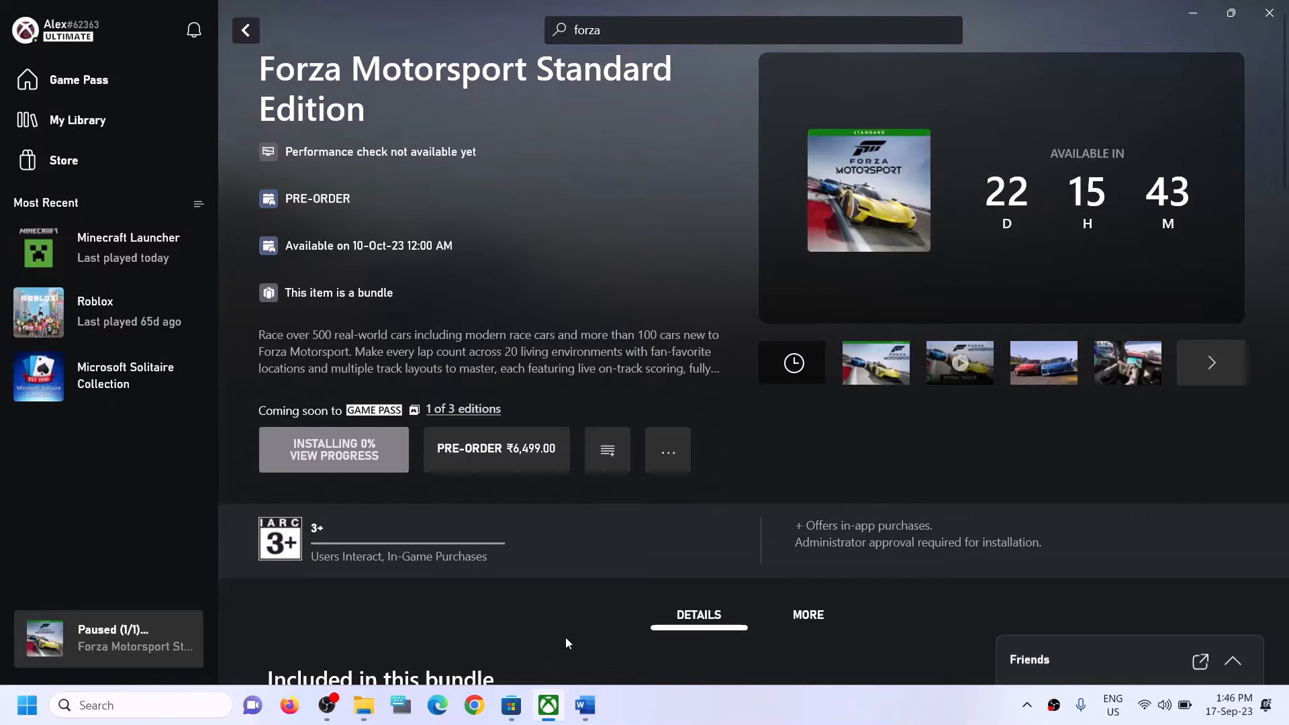
# Copy the Step 3 Get-AppxPackage -AllUsers PowerShell command from the Word guide.
pyautogui.click(584, 705)
pyautogui.scroll(-5, 478, 442)
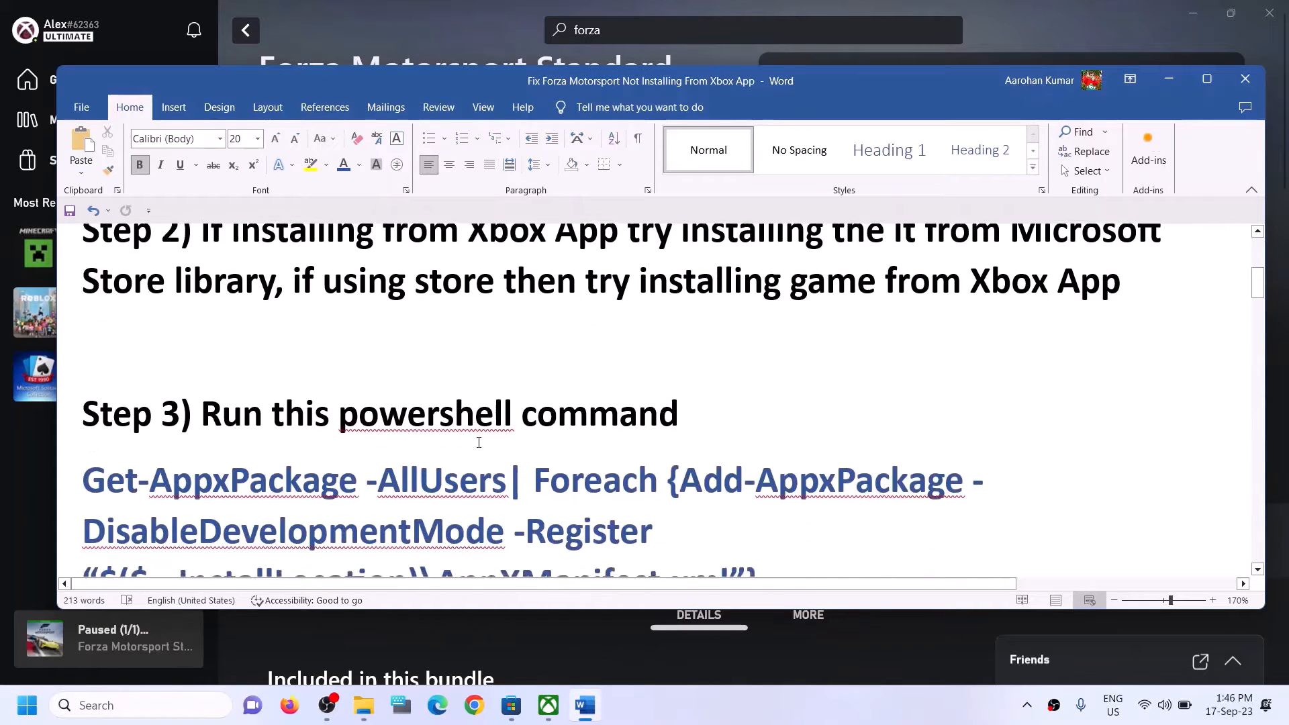
pyautogui.moveTo(771, 504); pyautogui.dragTo(94, 401)
pyautogui.rightClick(132, 424)
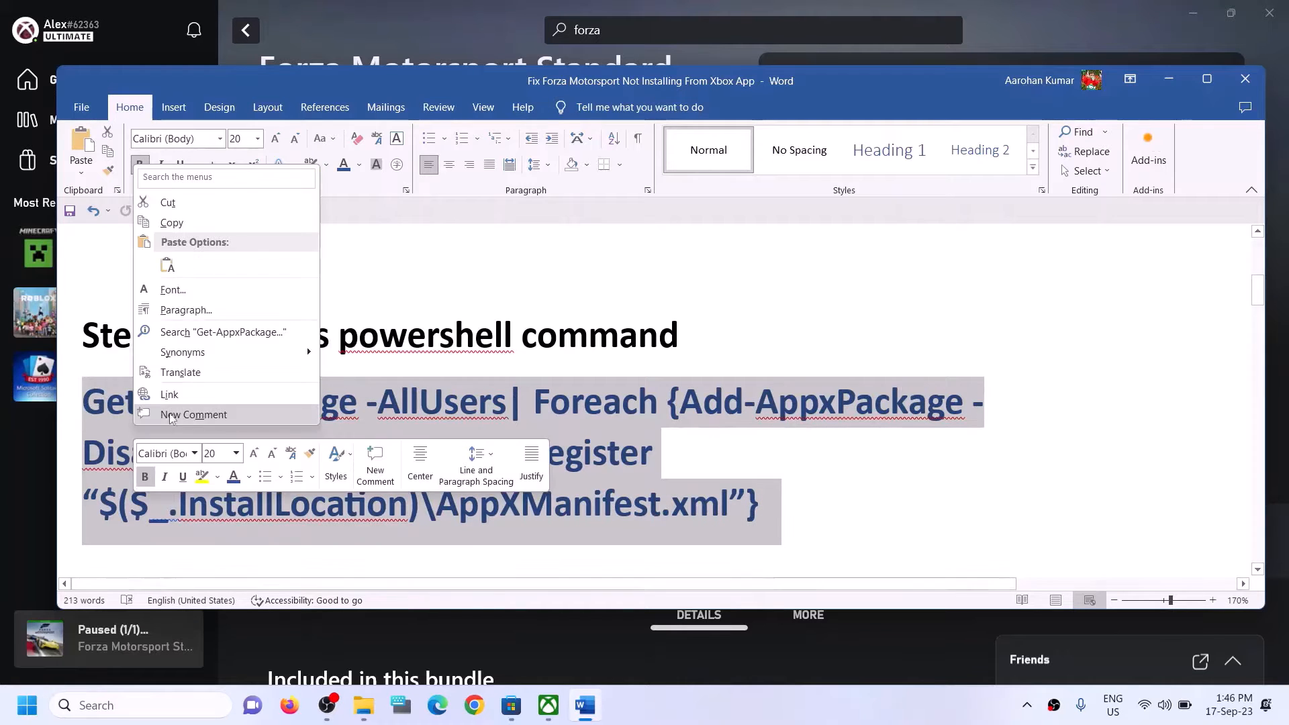
pyautogui.click(171, 222)
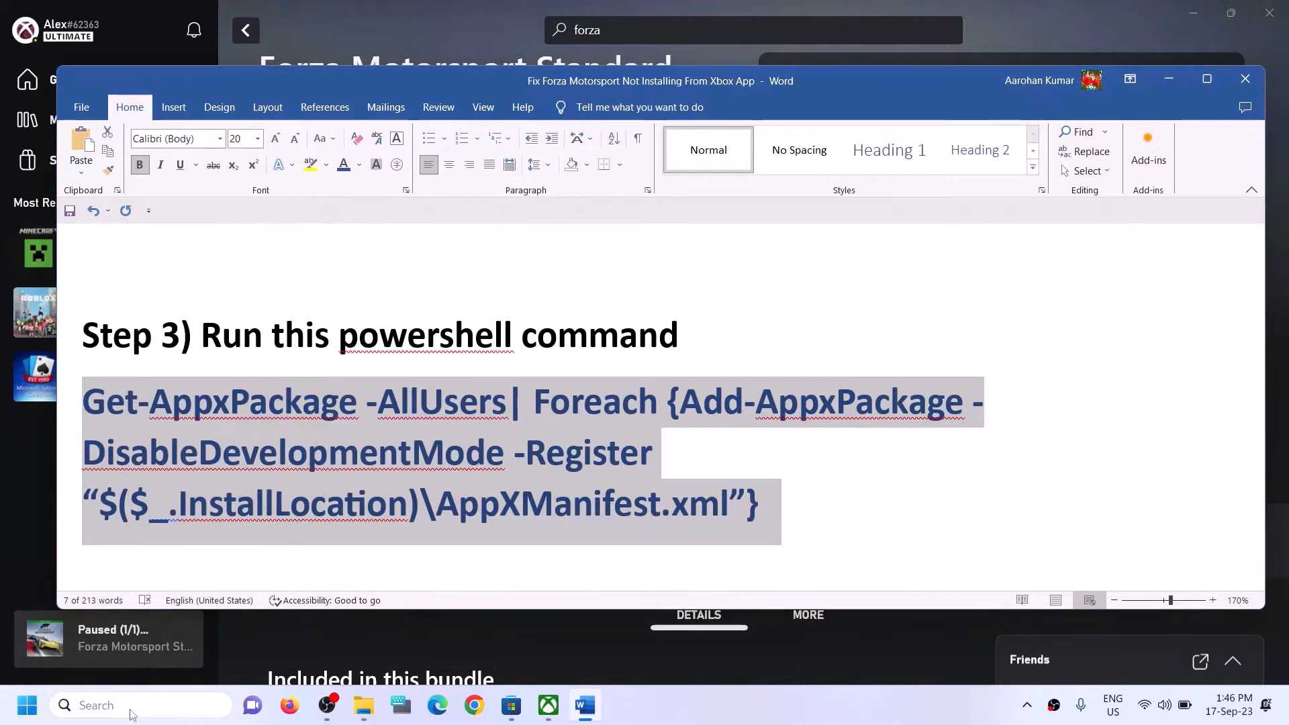
# Run Windows PowerShell as administrator from a 'powershell' search, approving the UAC prompt.
pyautogui.click(131, 710)
pyautogui.write('power')
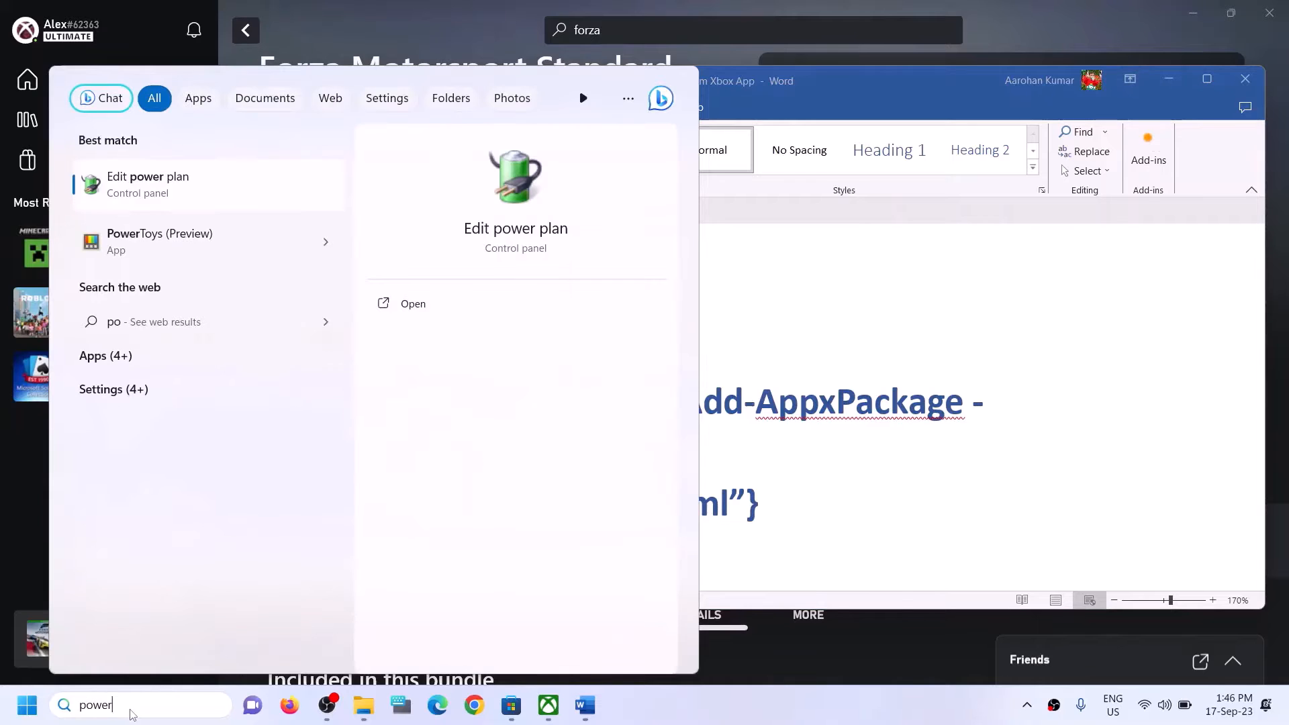
pyautogui.write('shell')
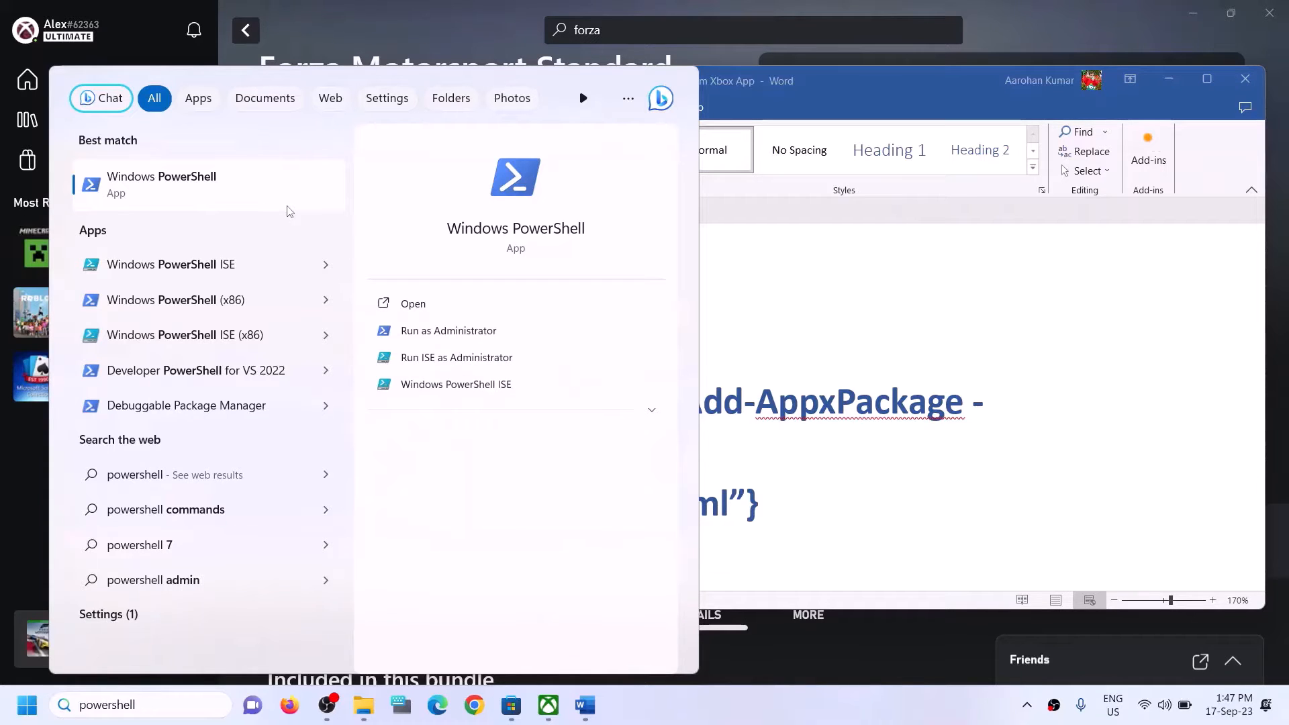
pyautogui.rightClick(192, 192)
pyautogui.click(263, 211)
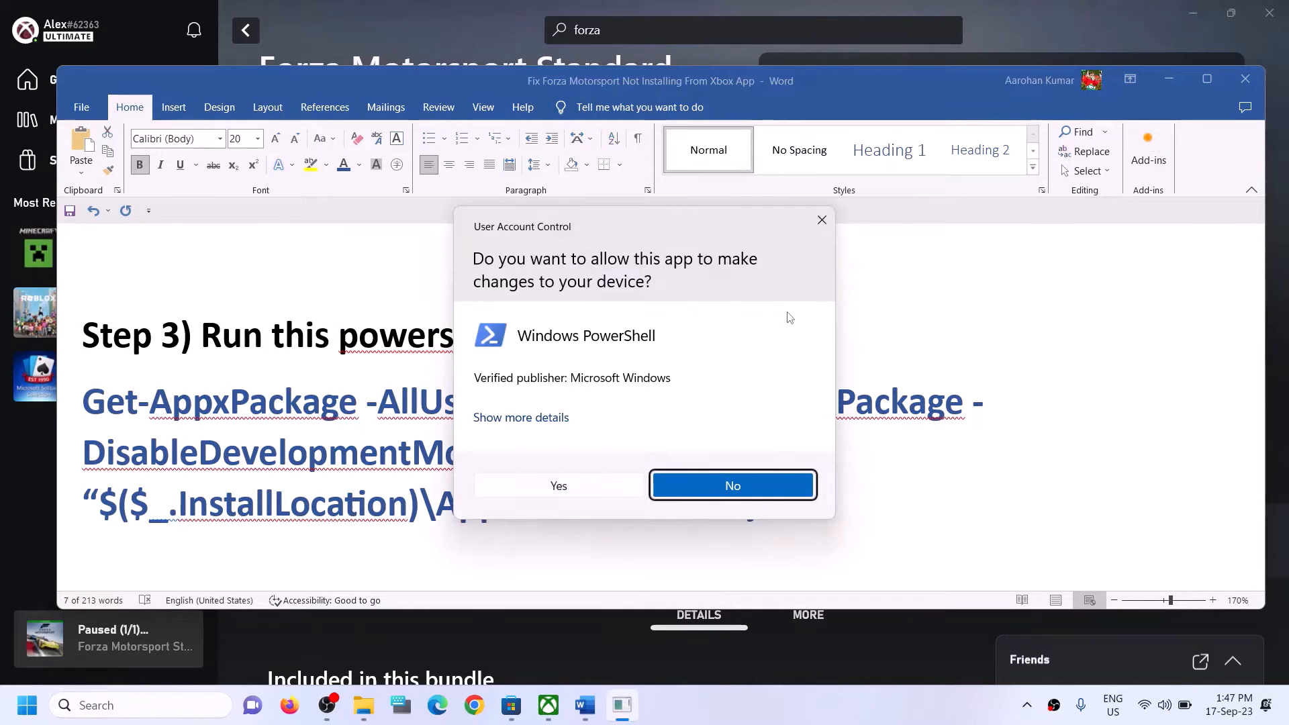
pyautogui.click(558, 485)
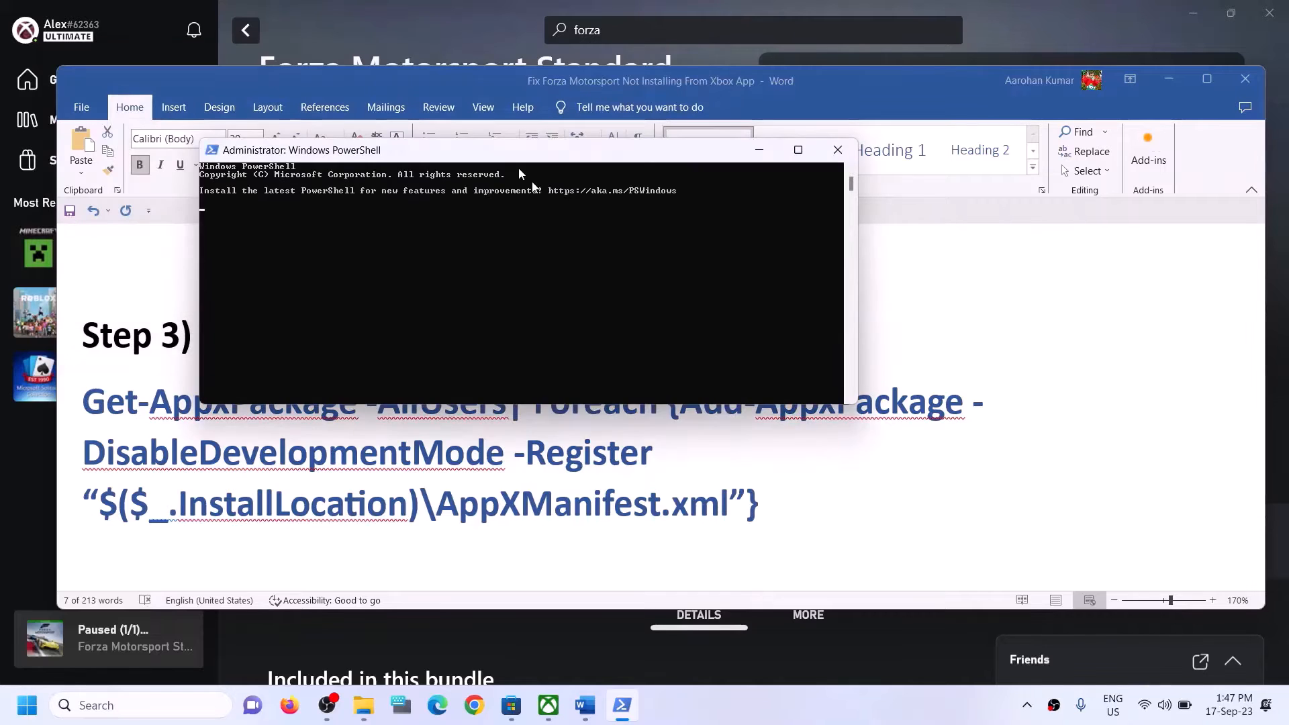
# Run the pasted Get-AppxPackage re-register command, then read Step 4 and bring up File Explorer.
pyautogui.rightClick(542, 373)
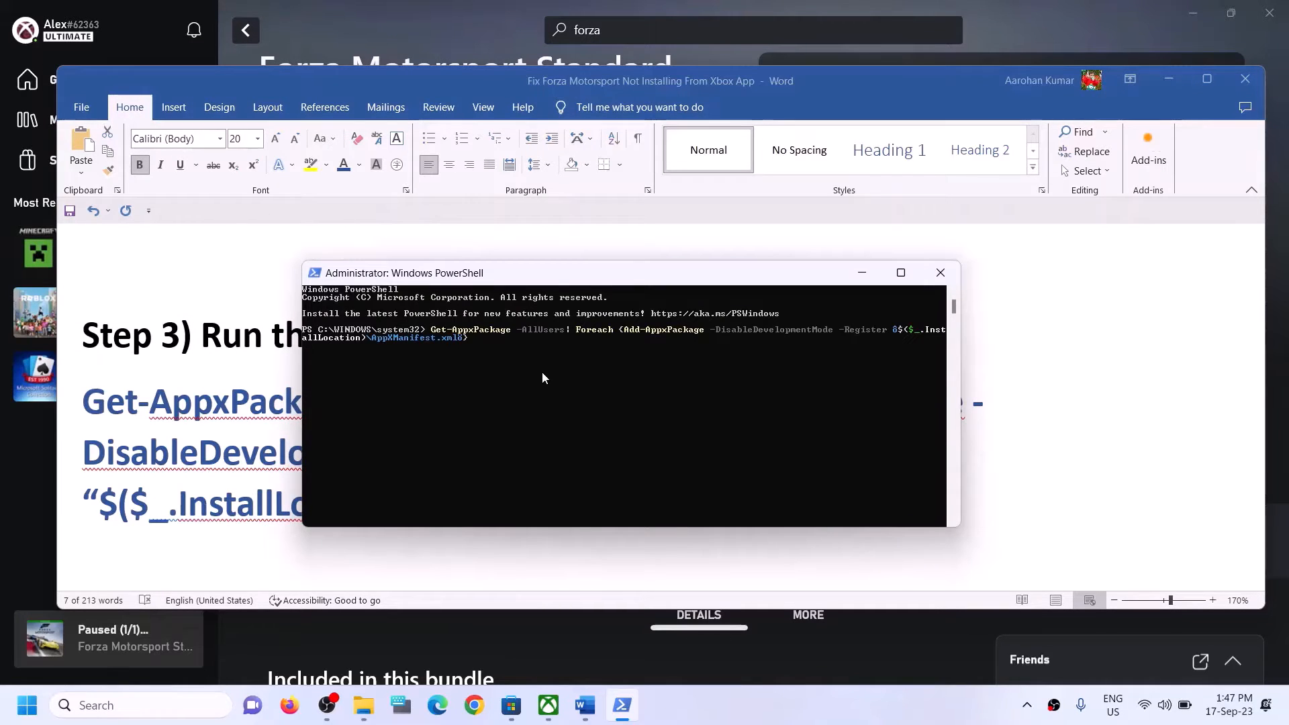
pyautogui.press('Return')
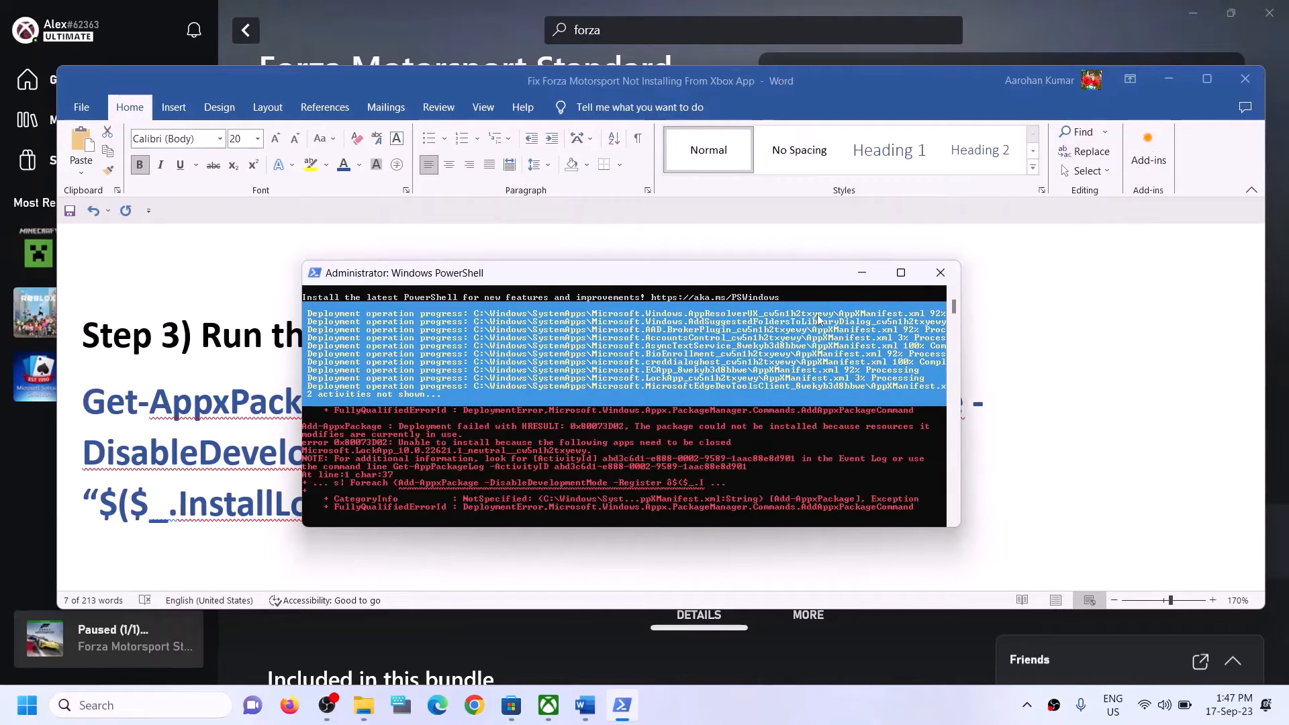
pyautogui.click(1049, 368)
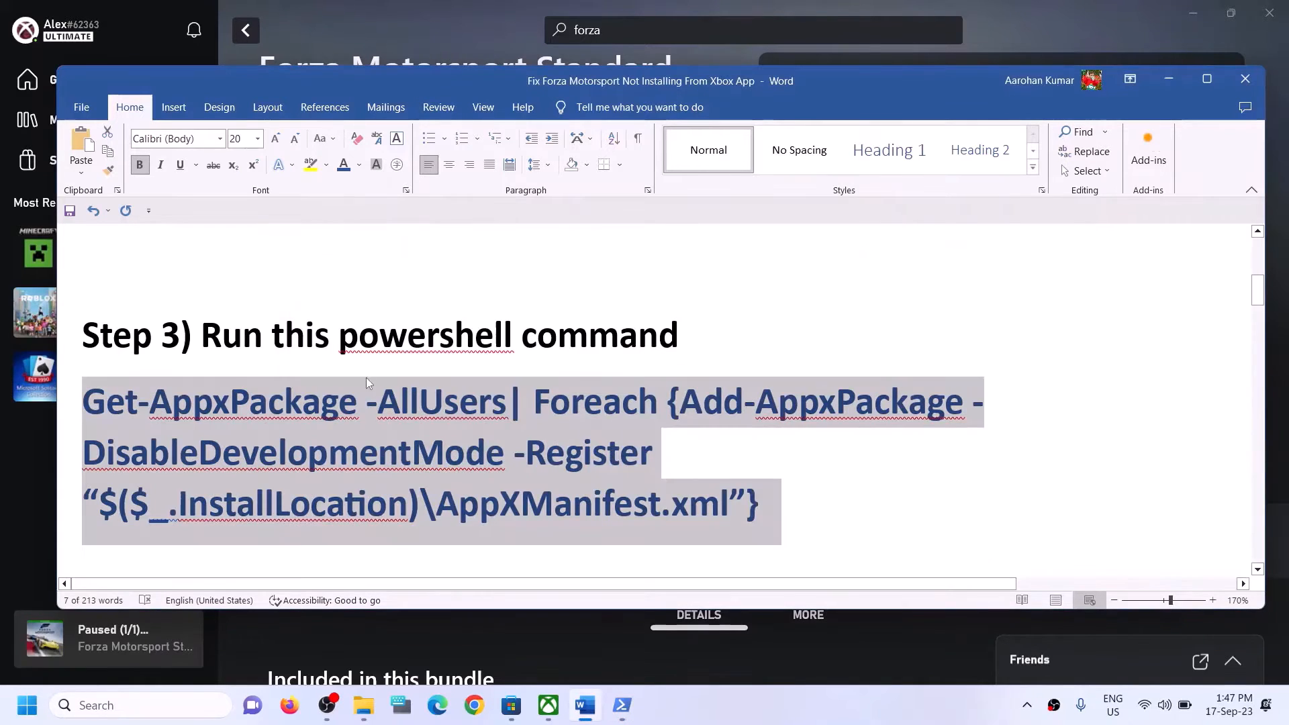
pyautogui.scroll(-1, 396, 409)
pyautogui.scroll(-3, 402, 420)
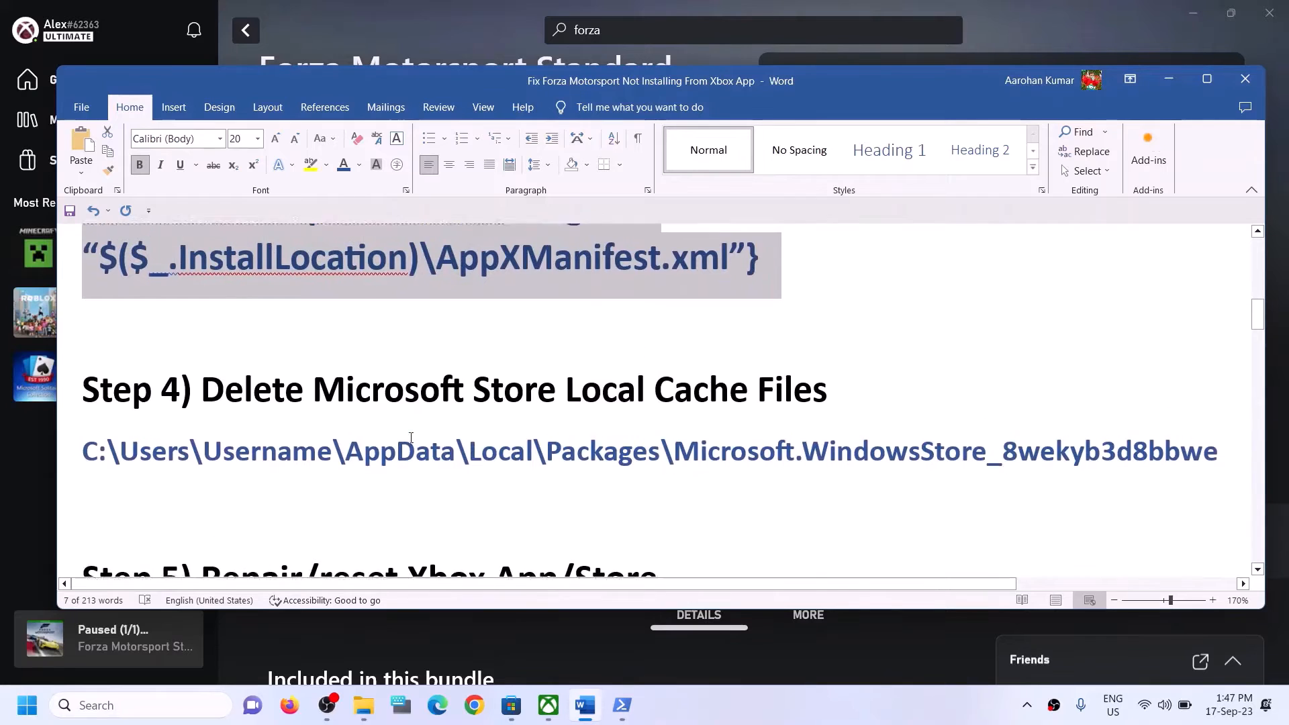
pyautogui.moveTo(309, 418); pyautogui.dragTo(828, 432)
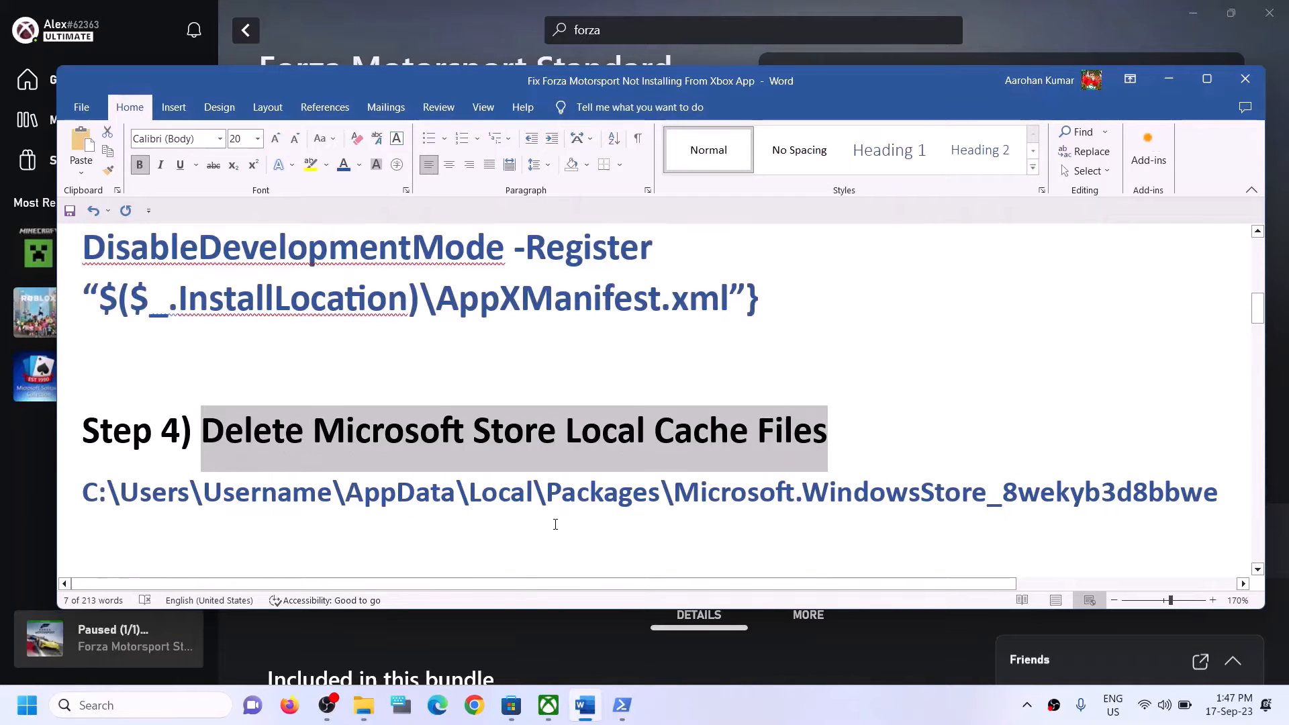
pyautogui.click(374, 698)
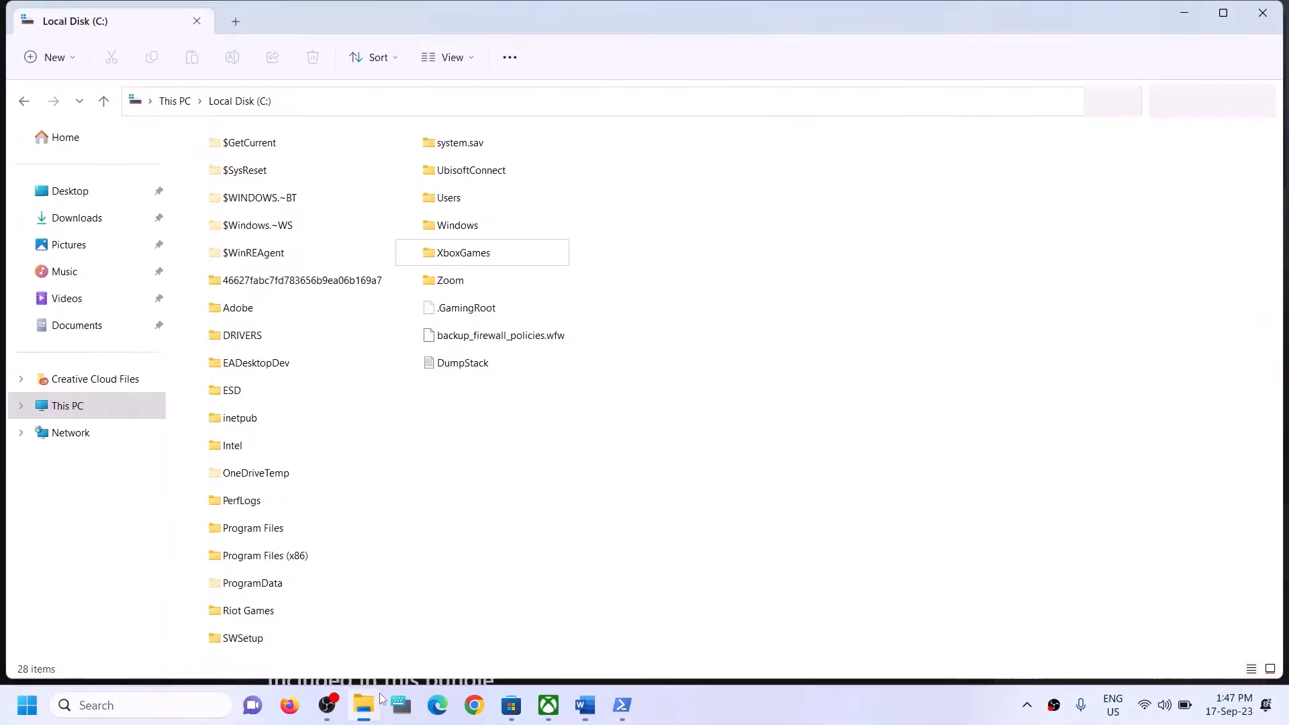
# Navigate from This PC to Local Disk (C:) > Users > Test.
pyautogui.click(86, 405)
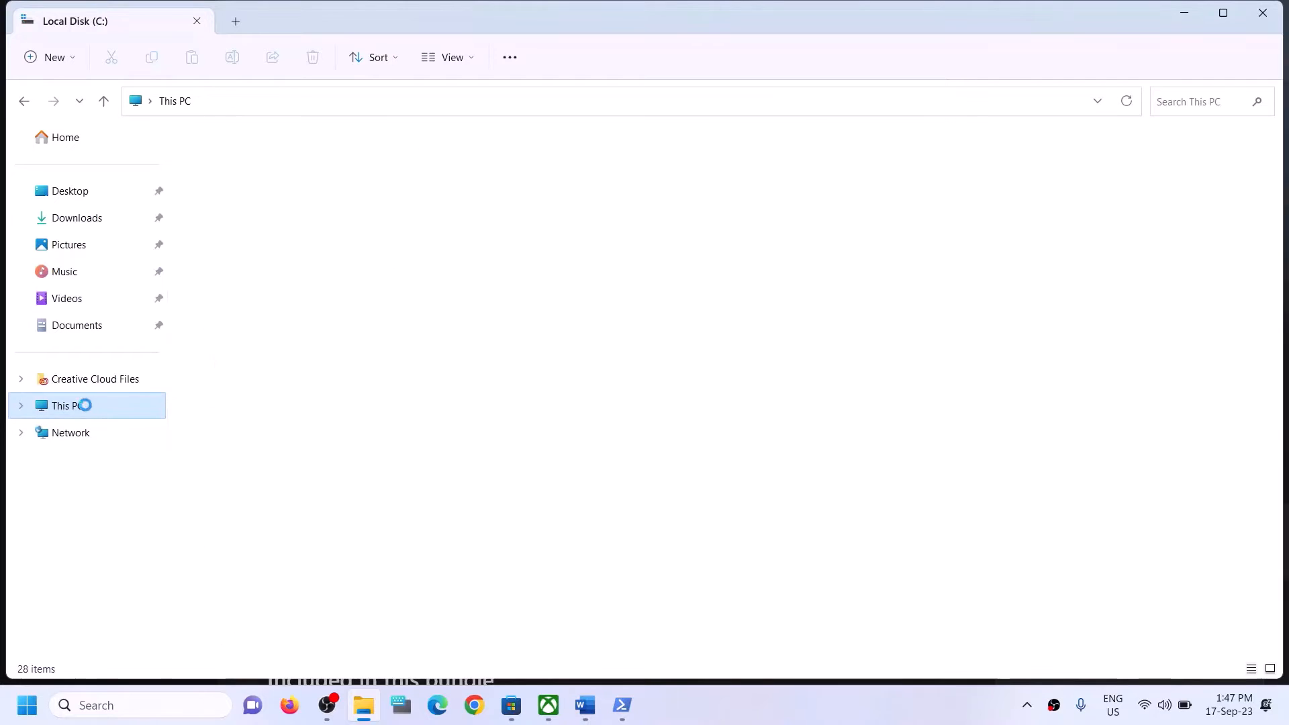
pyautogui.doubleClick(208, 306)
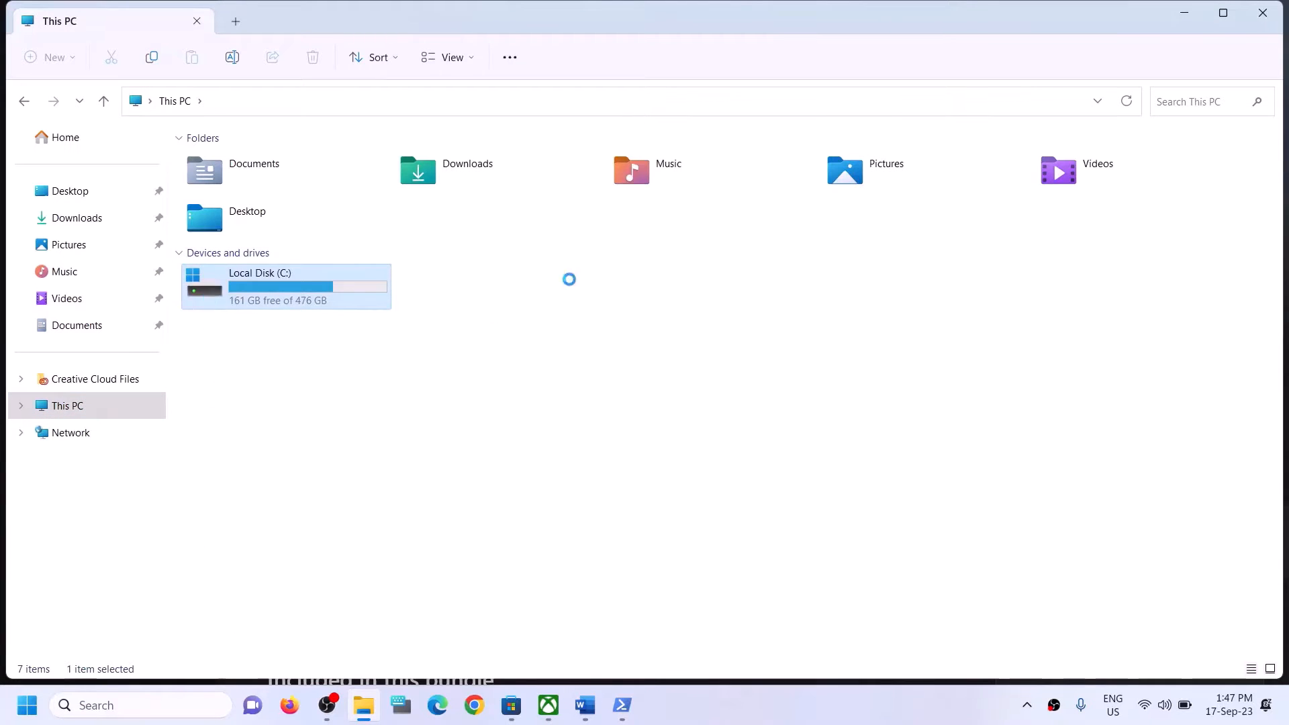
pyautogui.click(448, 202)
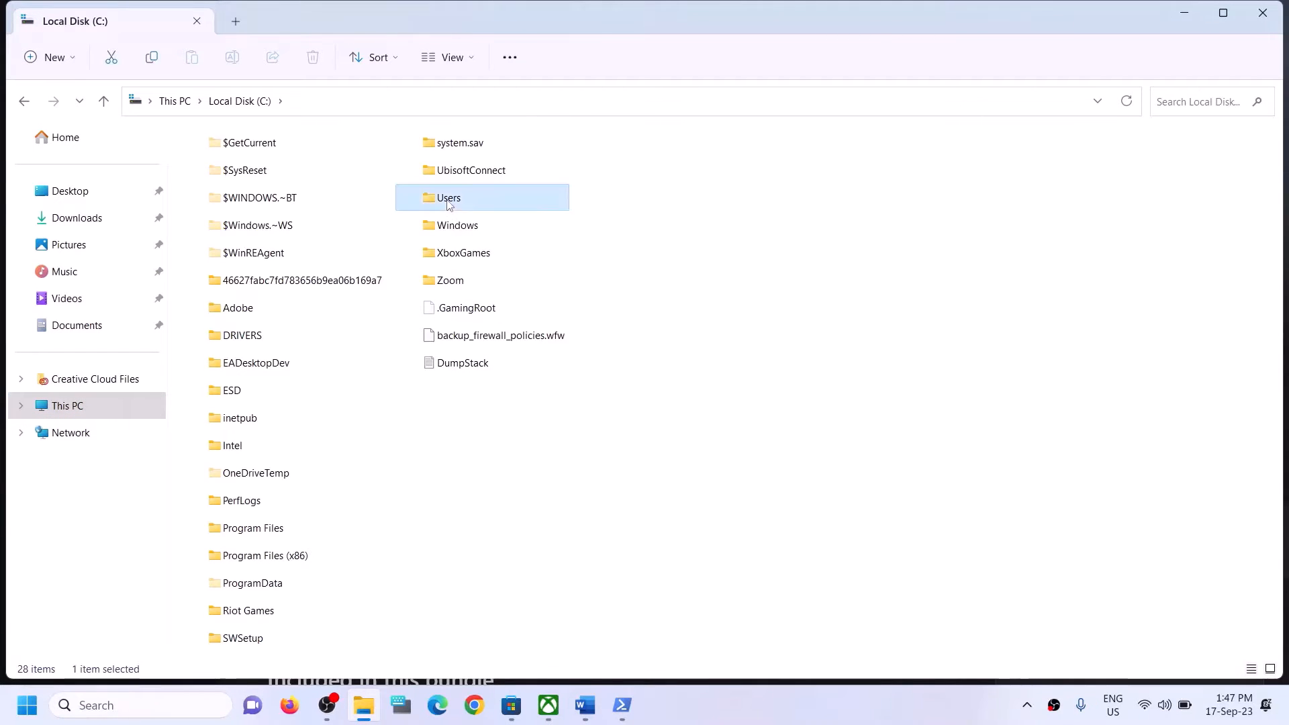
pyautogui.doubleClick(469, 204)
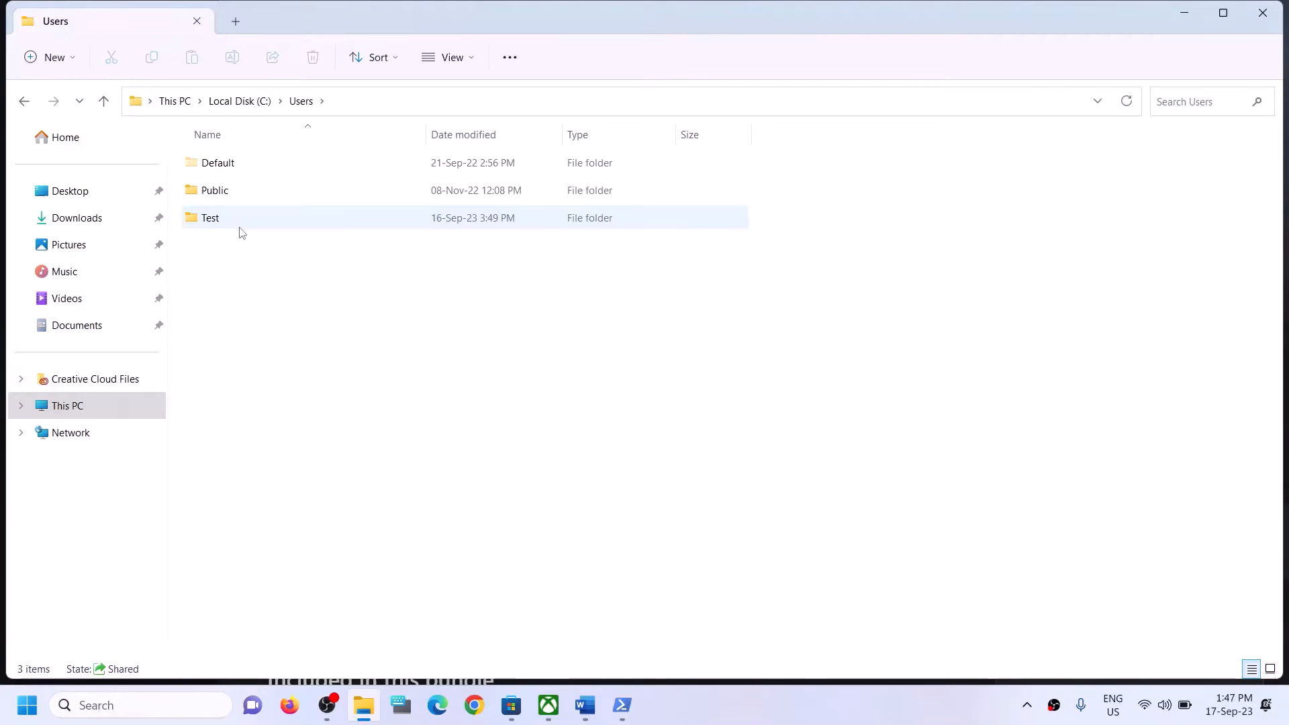
pyautogui.click(222, 221)
pyautogui.doubleClick(245, 215)
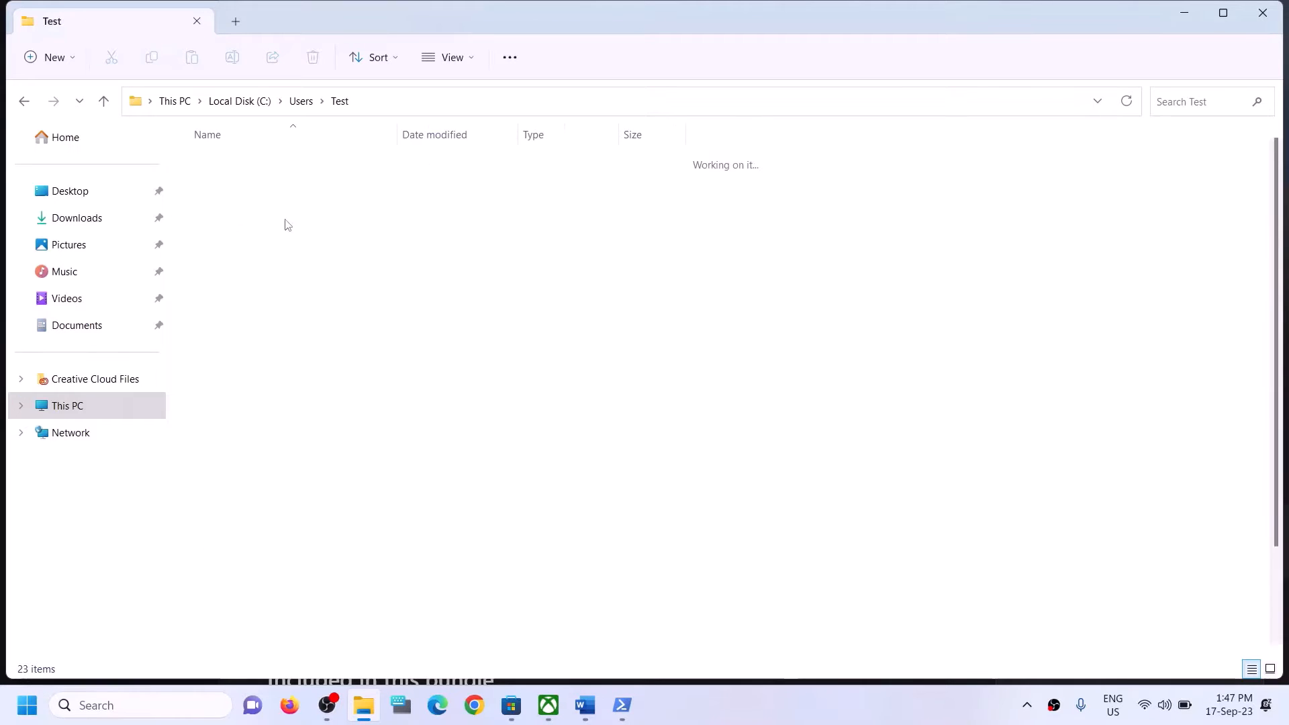
# Turn on hidden items in the view options so the AppData folder is listed.
pyautogui.click(225, 334)
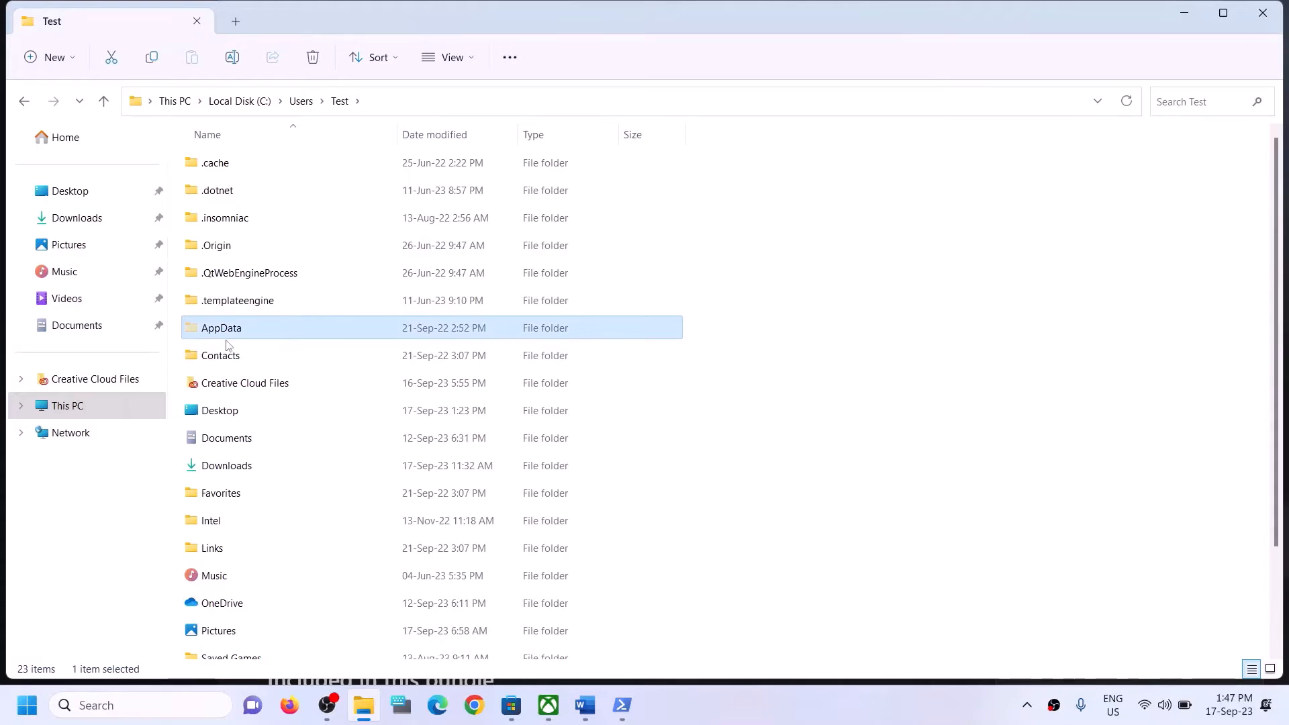
pyautogui.click(469, 57)
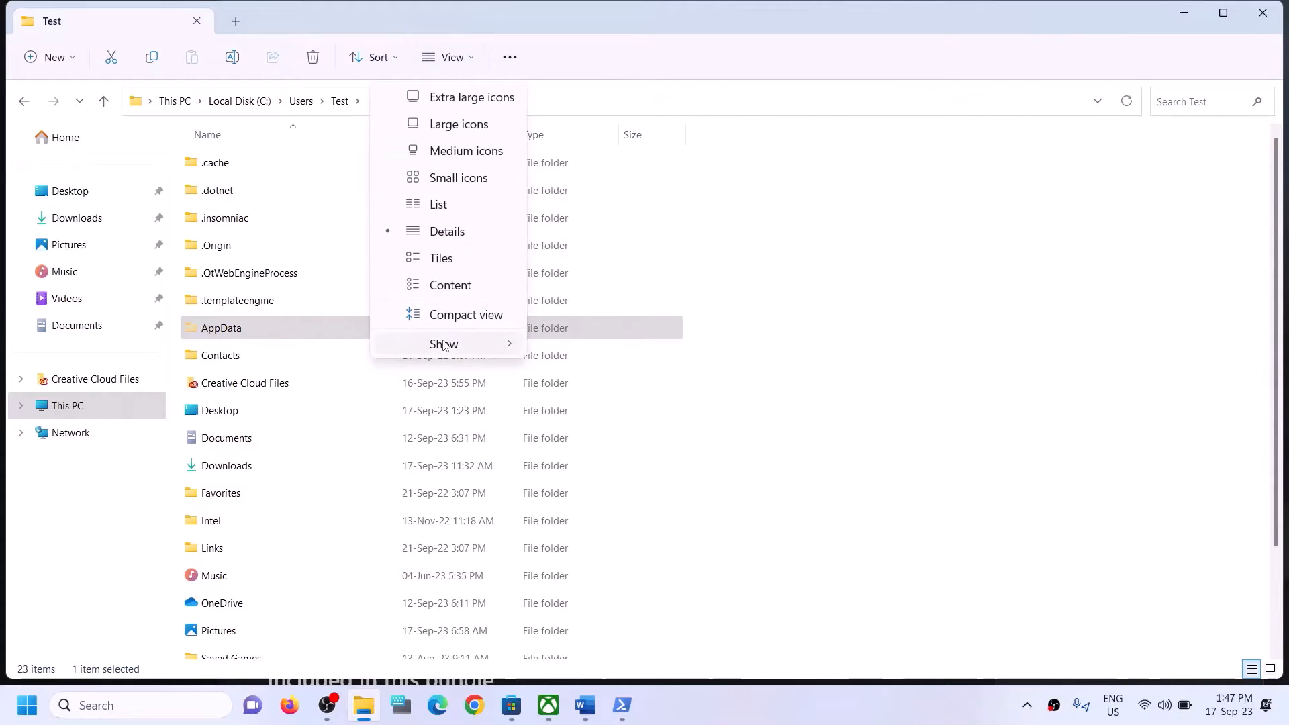
pyautogui.moveTo(470, 344)
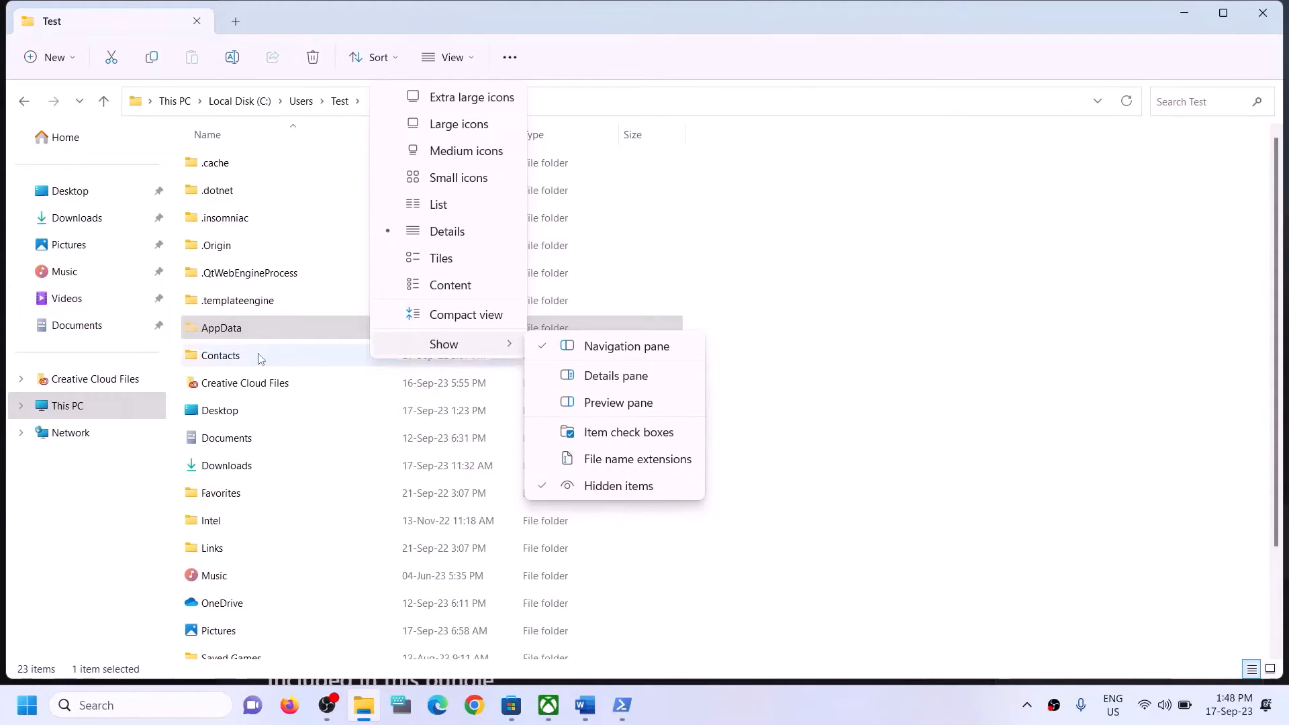
pyautogui.click(240, 331)
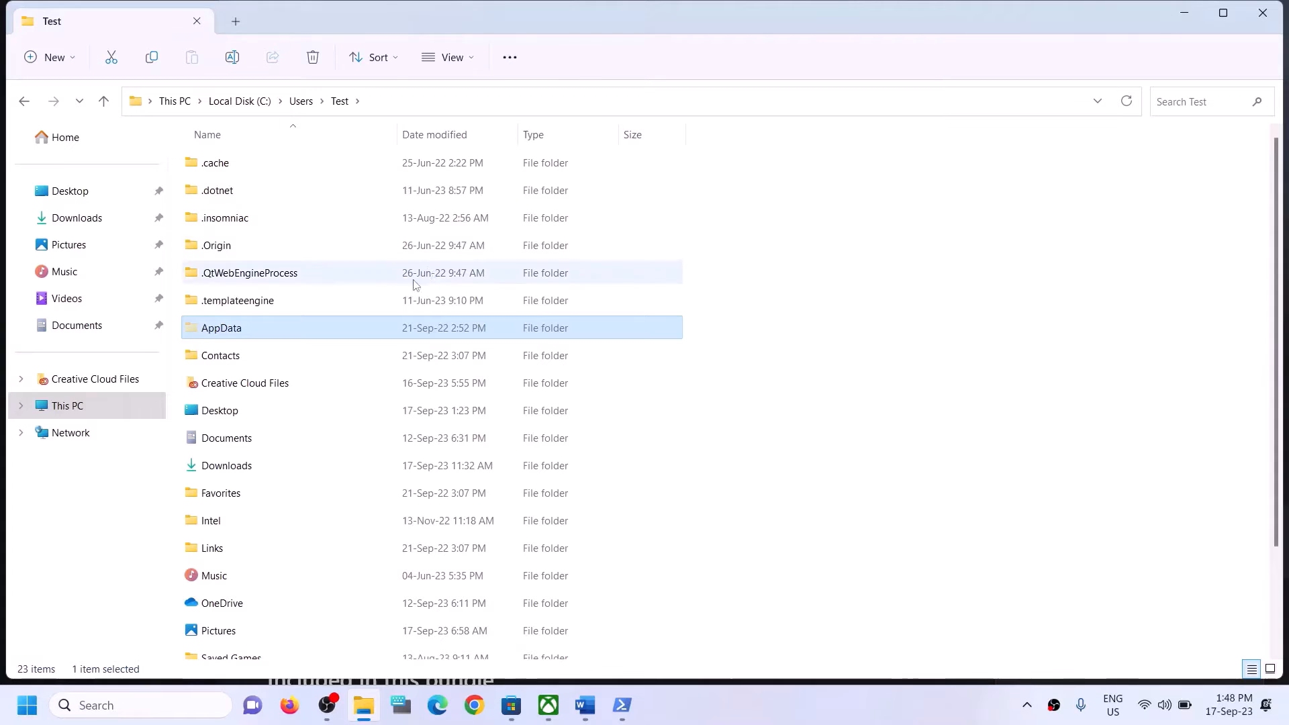
pyautogui.click(213, 335)
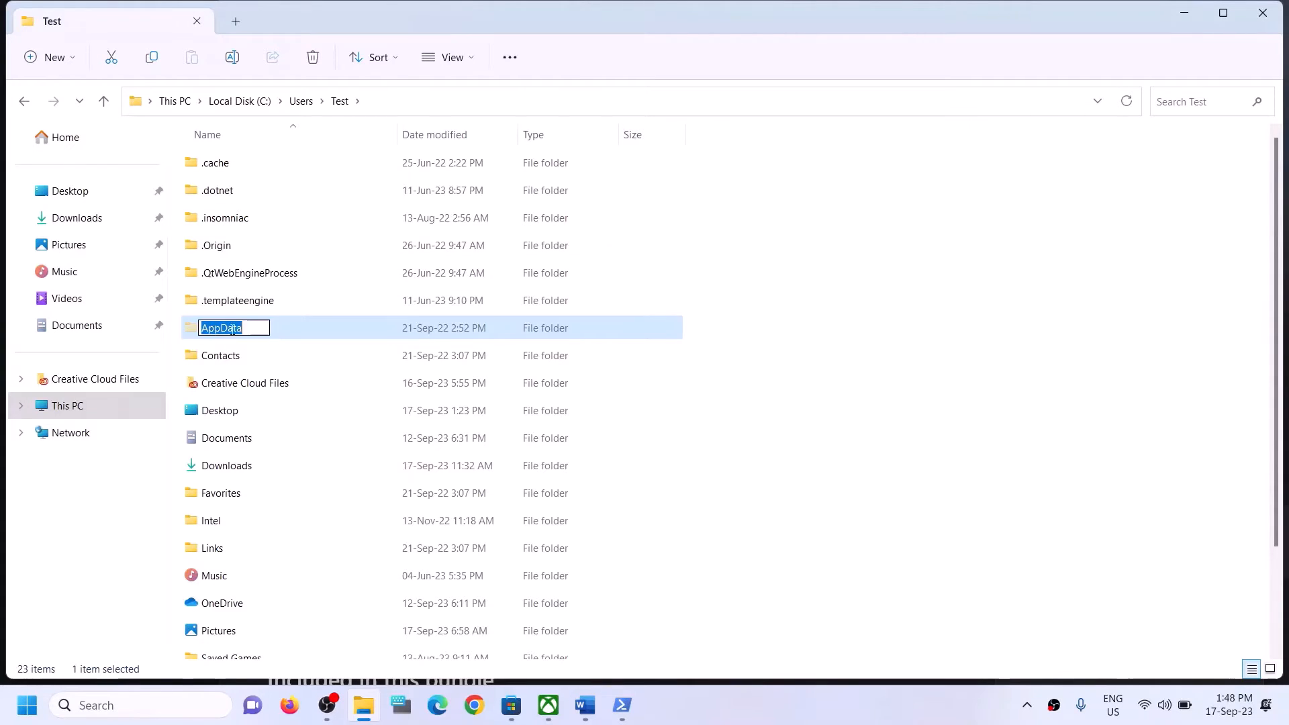
# Open AppData > Local > Packages.
pyautogui.click(276, 328)
pyautogui.doubleClick(276, 327)
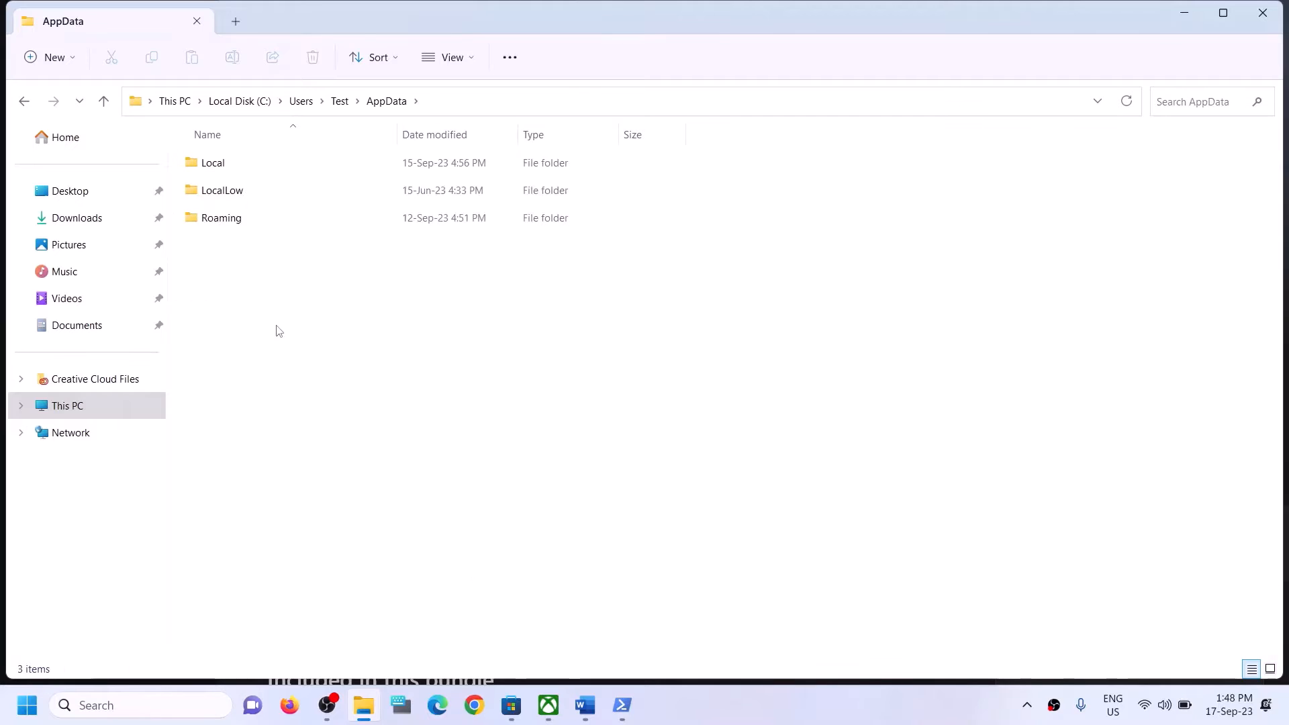
pyautogui.click(330, 162)
pyautogui.doubleClick(275, 163)
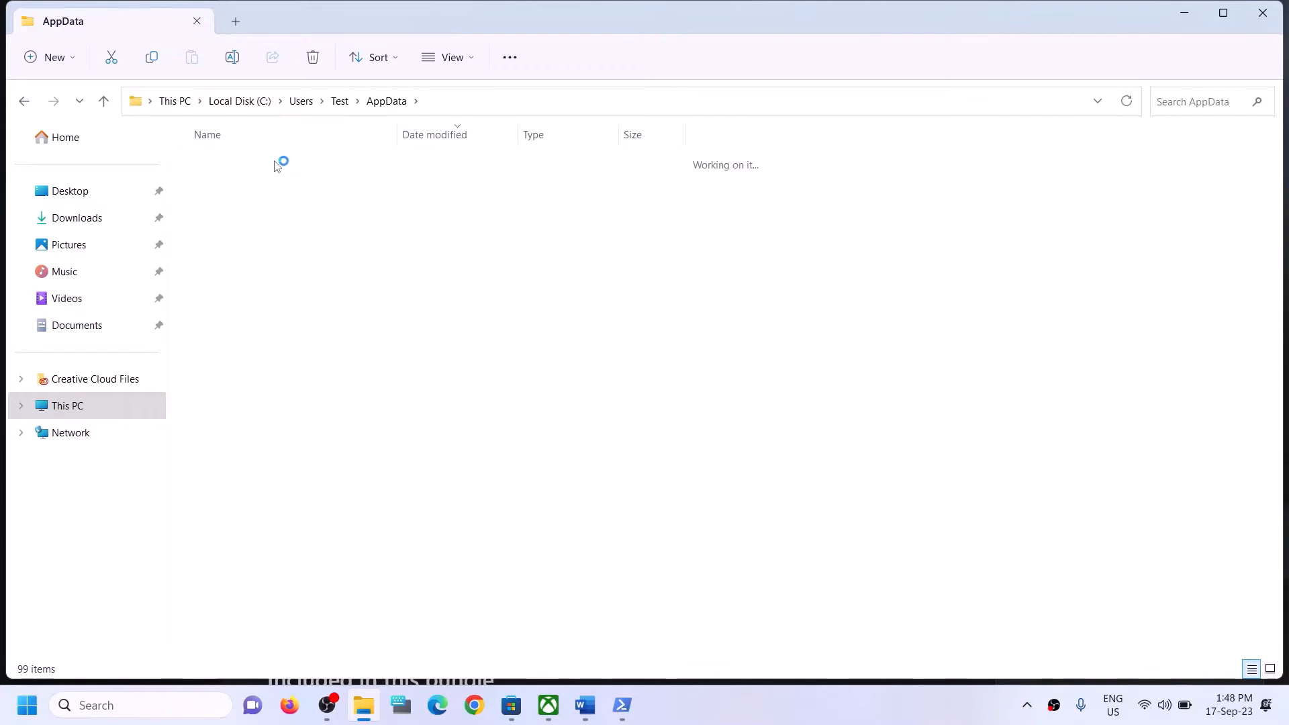
pyautogui.click(259, 303)
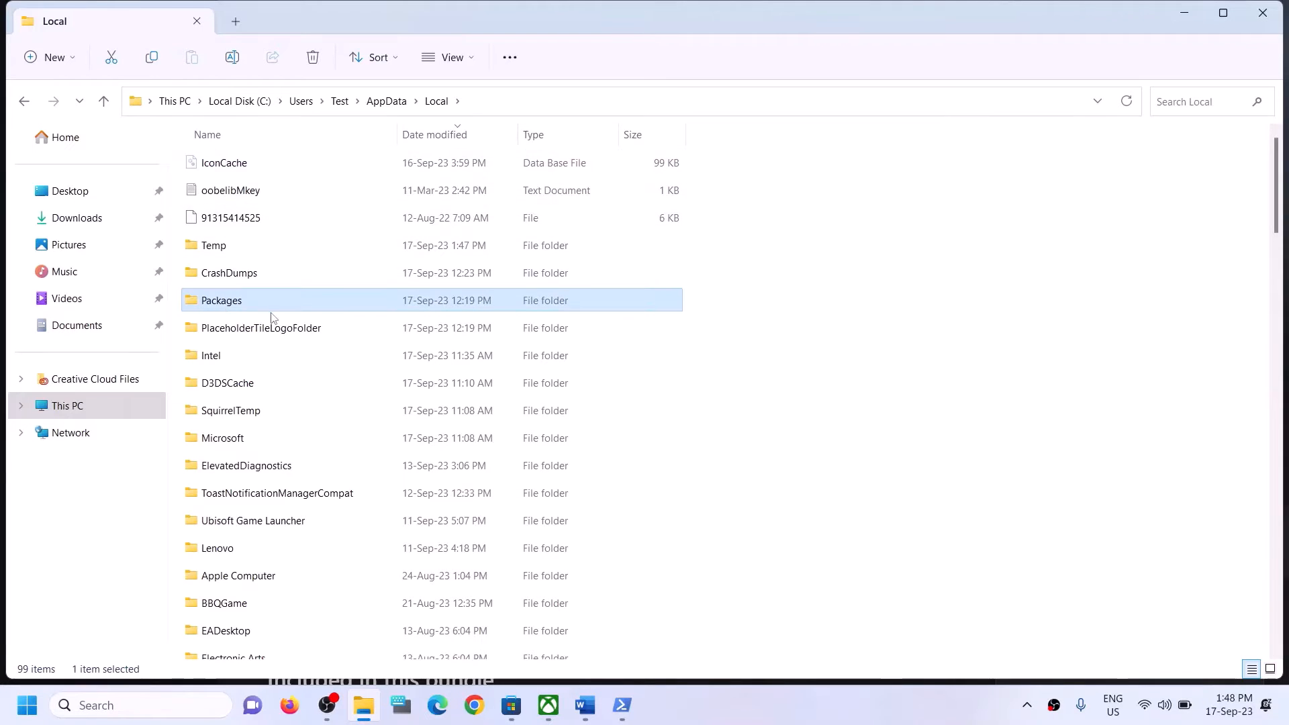
pyautogui.doubleClick(261, 309)
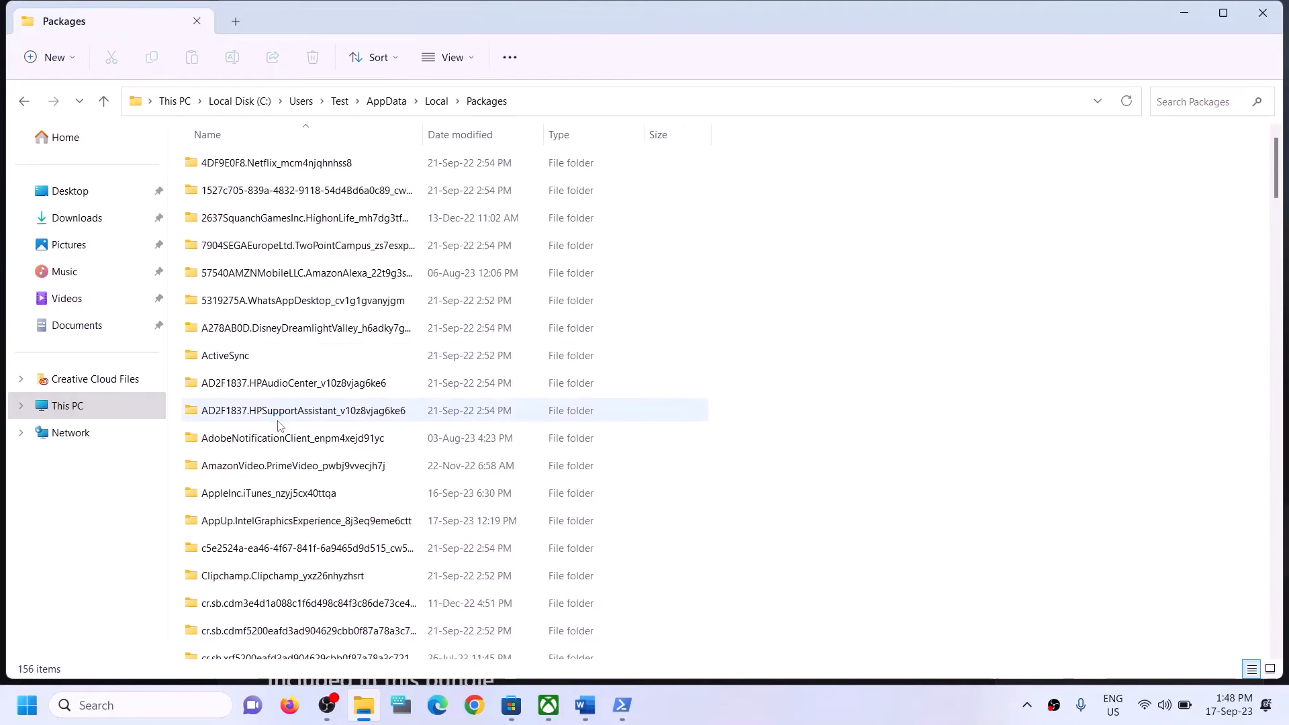
# Find and open the Microsoft.WindowsStore_8wekyb3d8bbwe package folder.
pyautogui.scroll(-5, 299, 430)
pyautogui.scroll(-20, 300, 456)
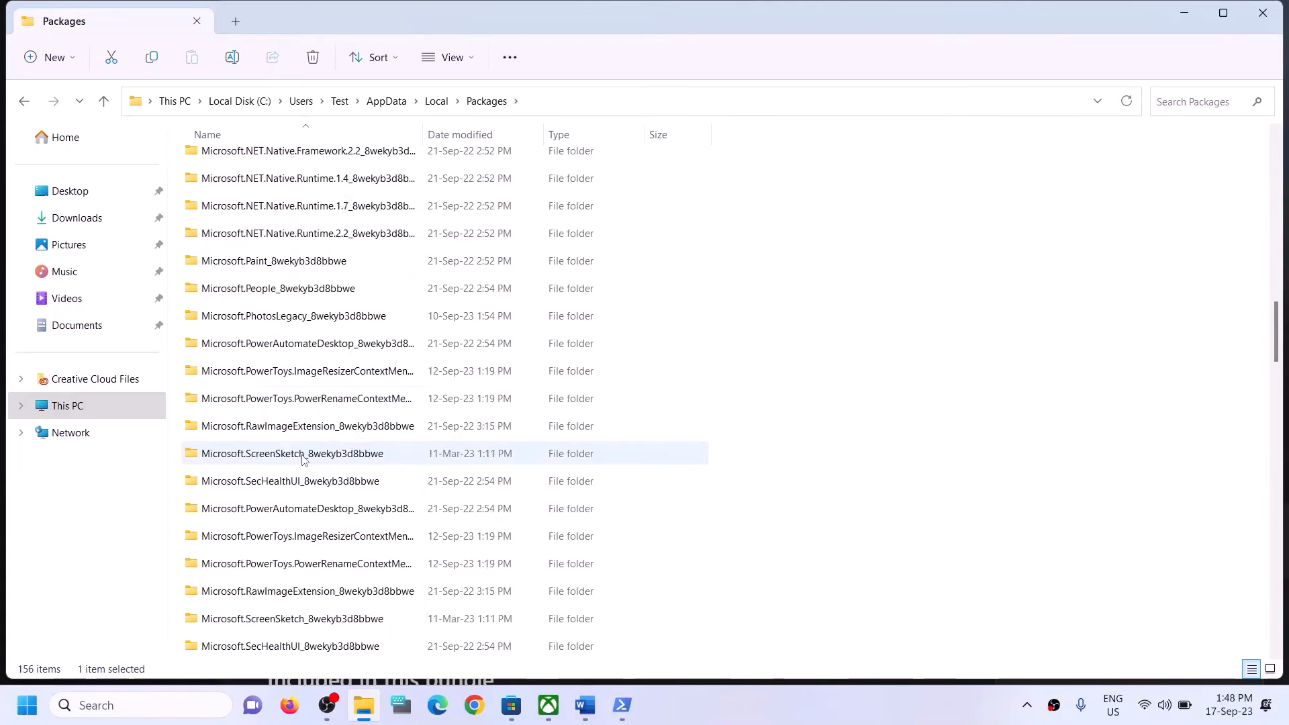
pyautogui.scroll(-15, 302, 459)
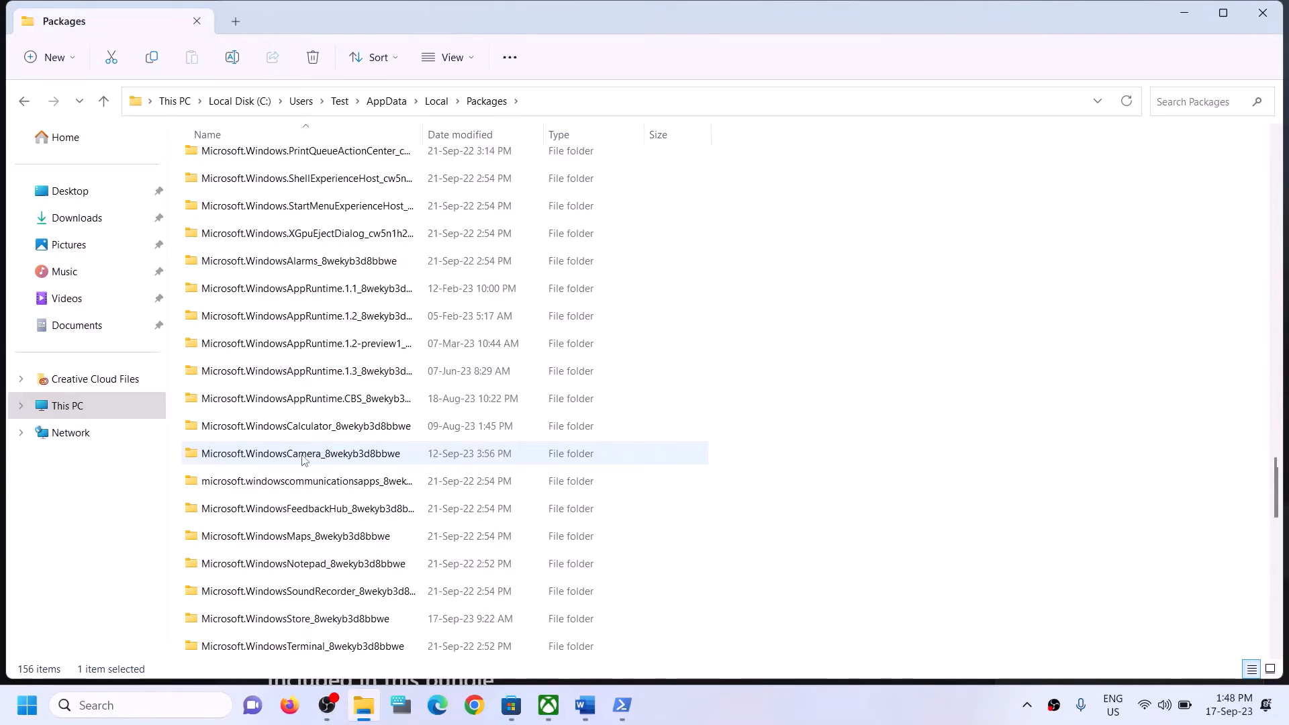
pyautogui.scroll(-3, 302, 460)
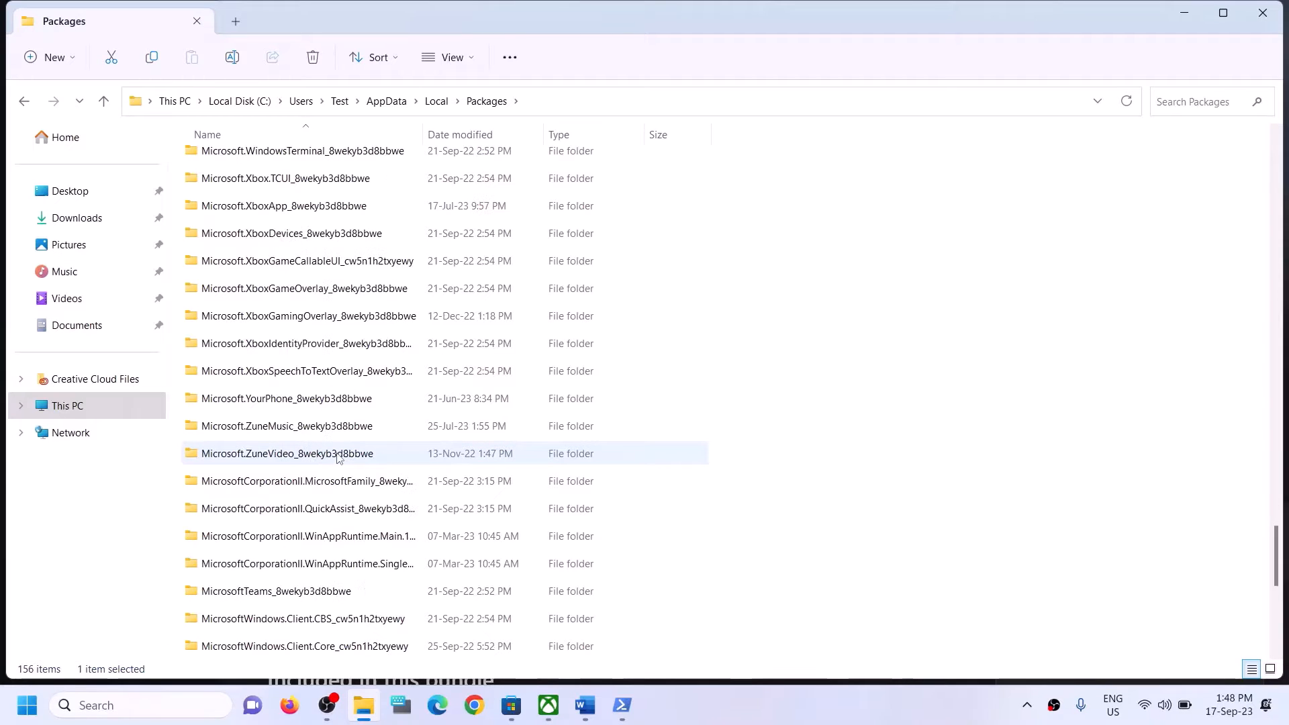
pyautogui.scroll(2, 337, 458)
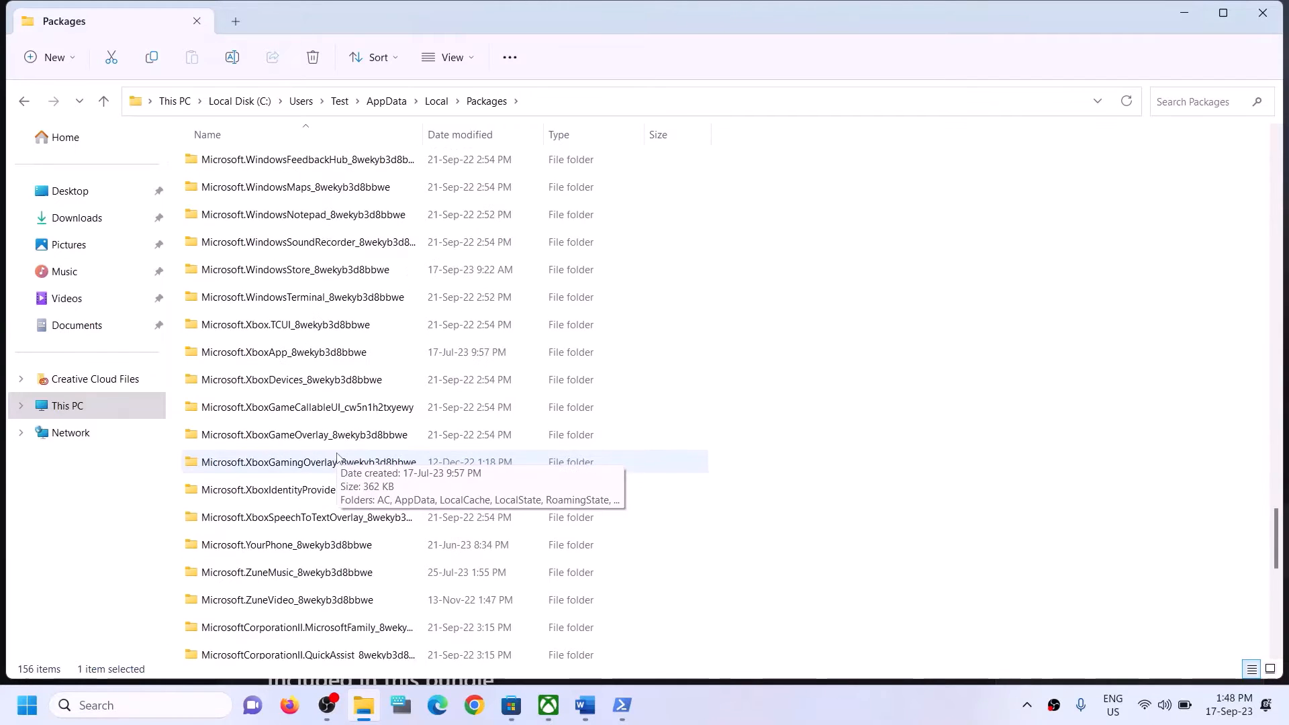
pyautogui.scroll(-3, 338, 459)
pyautogui.scroll(-3, 338, 459)
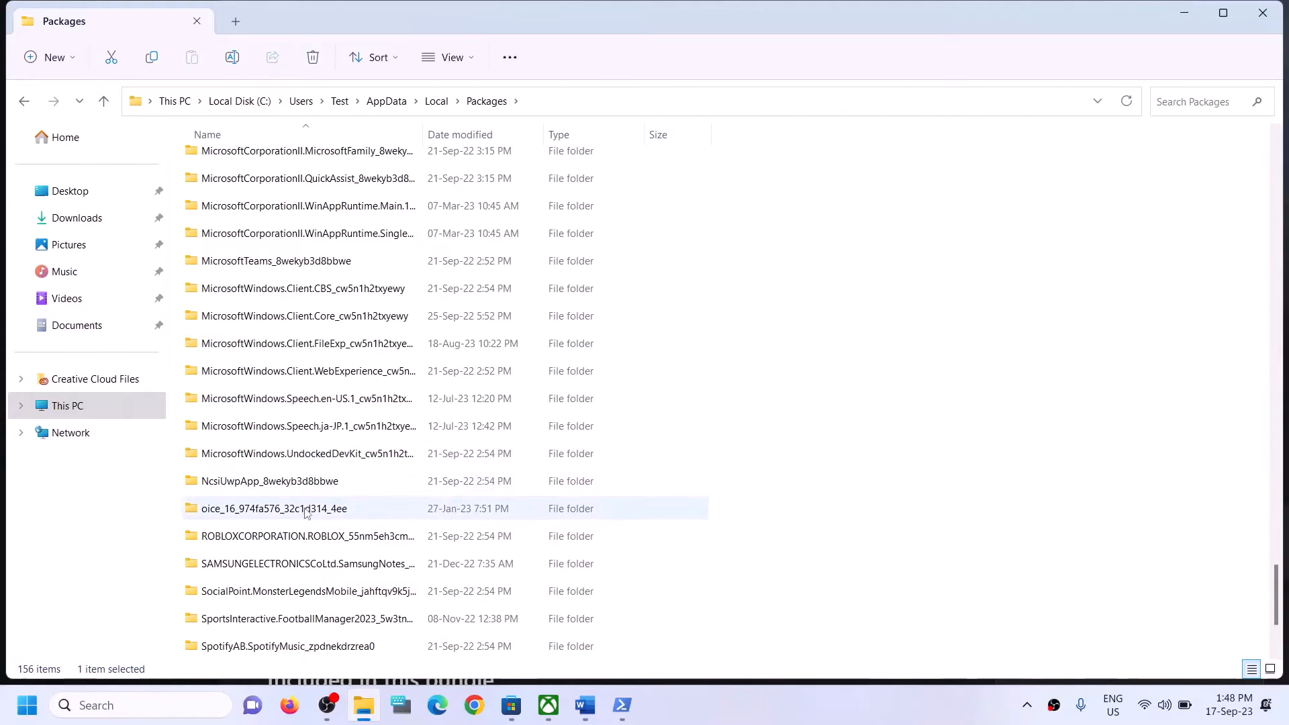
pyautogui.scroll(-1, 315, 537)
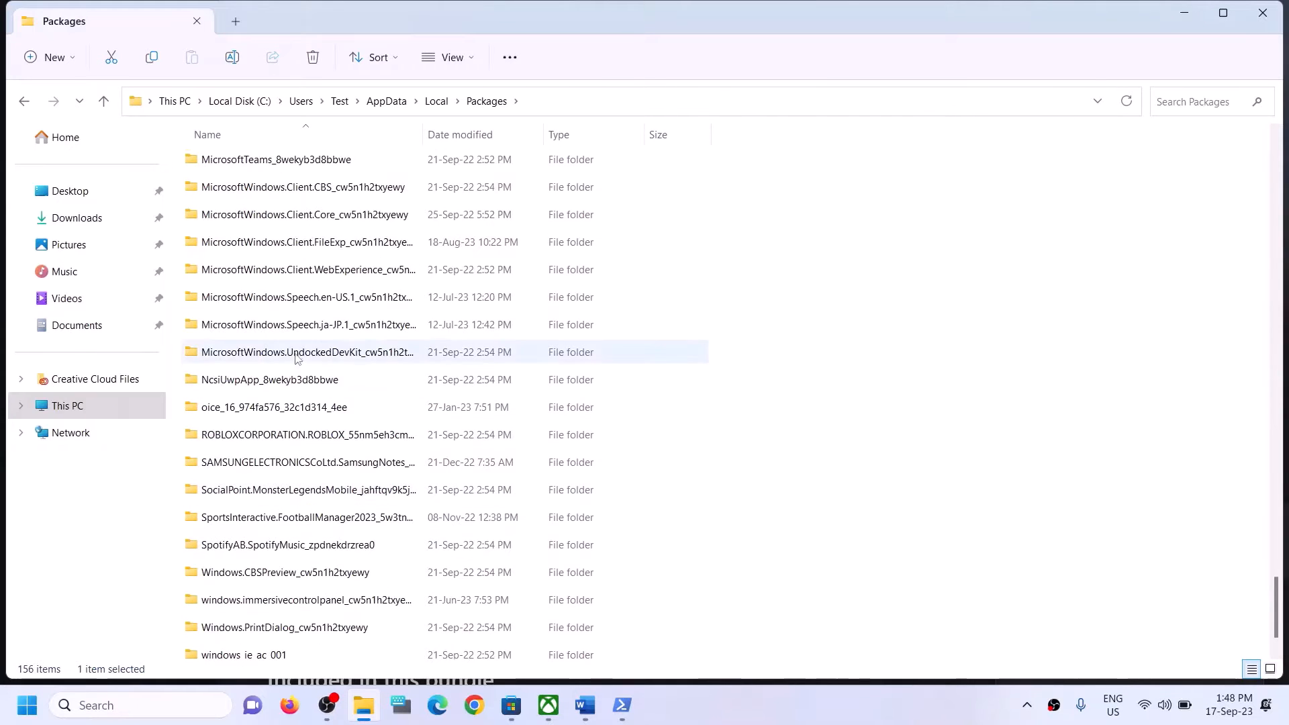
pyautogui.scroll(1, 341, 297)
pyautogui.scroll(1, 340, 299)
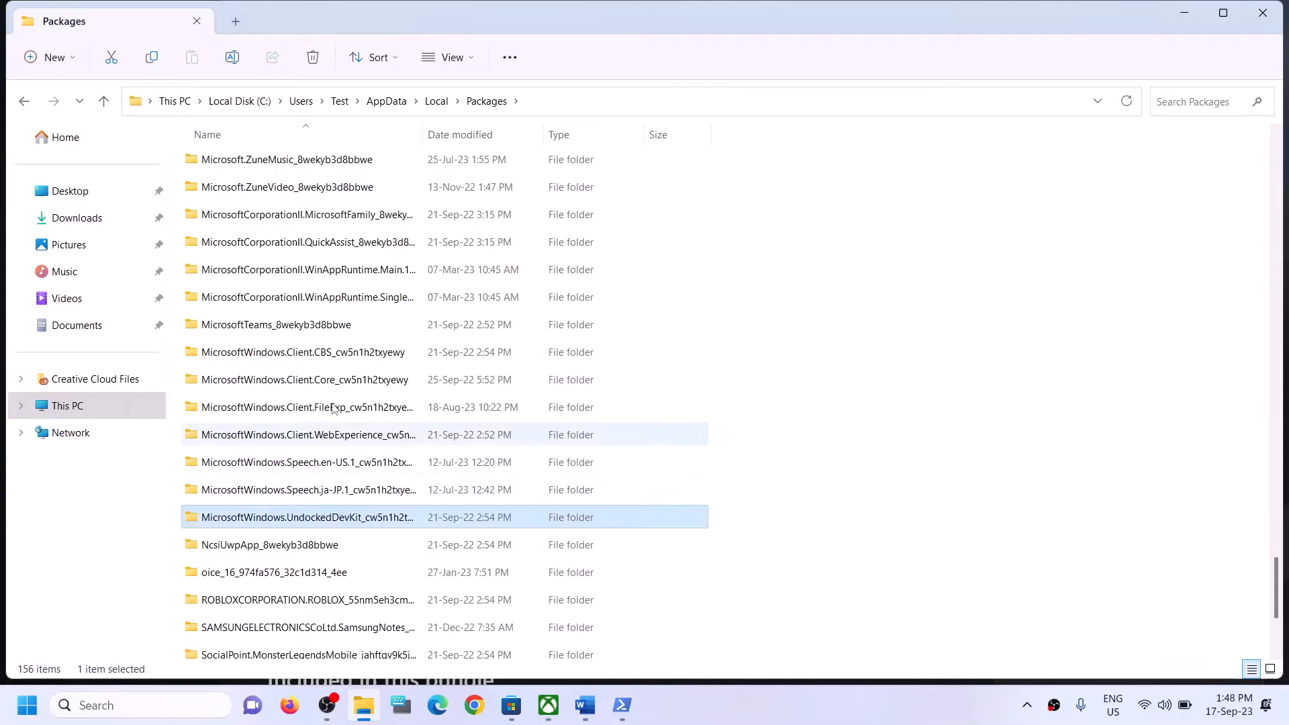
pyautogui.click(318, 348)
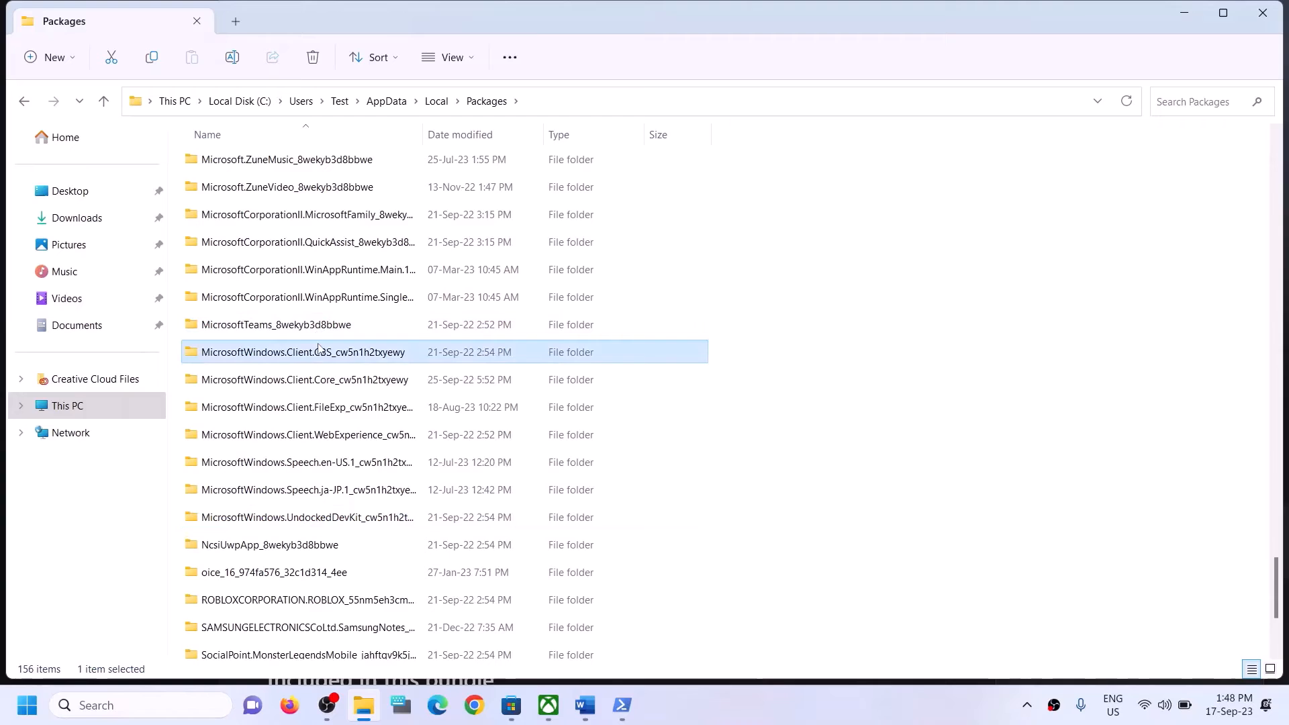
pyautogui.click(328, 435)
pyautogui.click(332, 476)
pyautogui.scroll(-1, 343, 496)
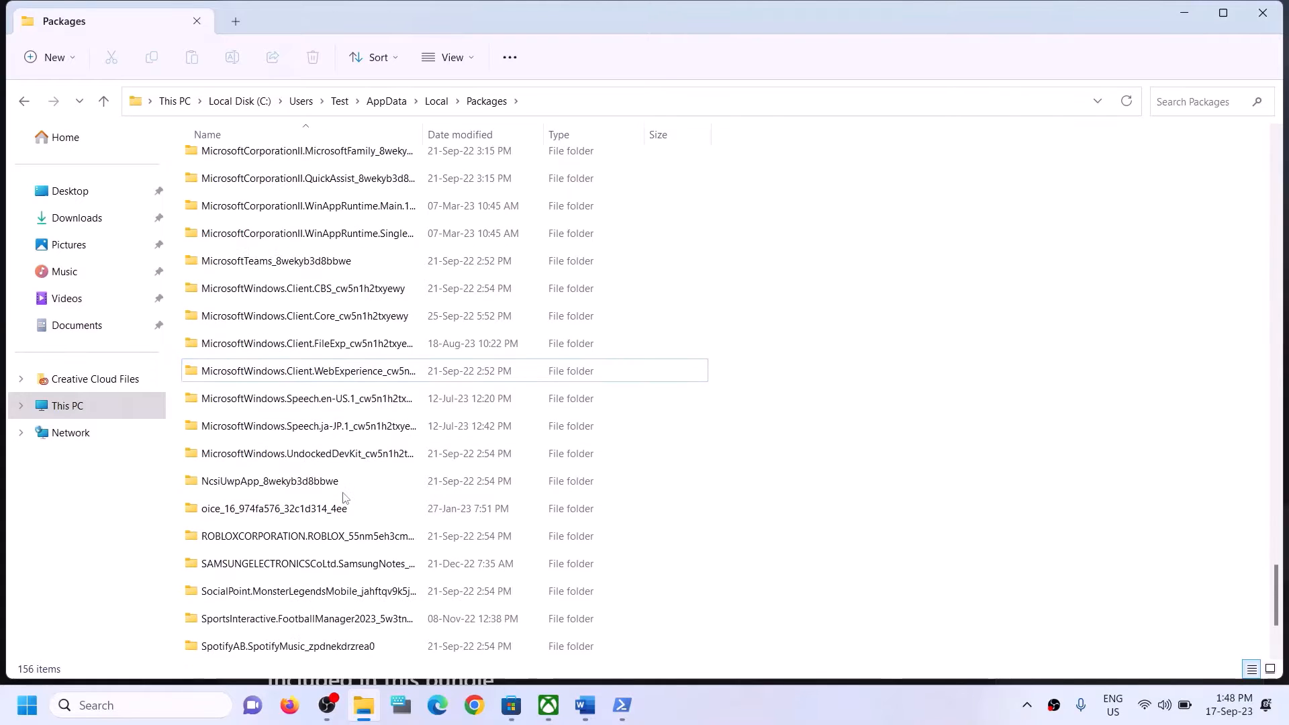
pyautogui.scroll(2, 345, 503)
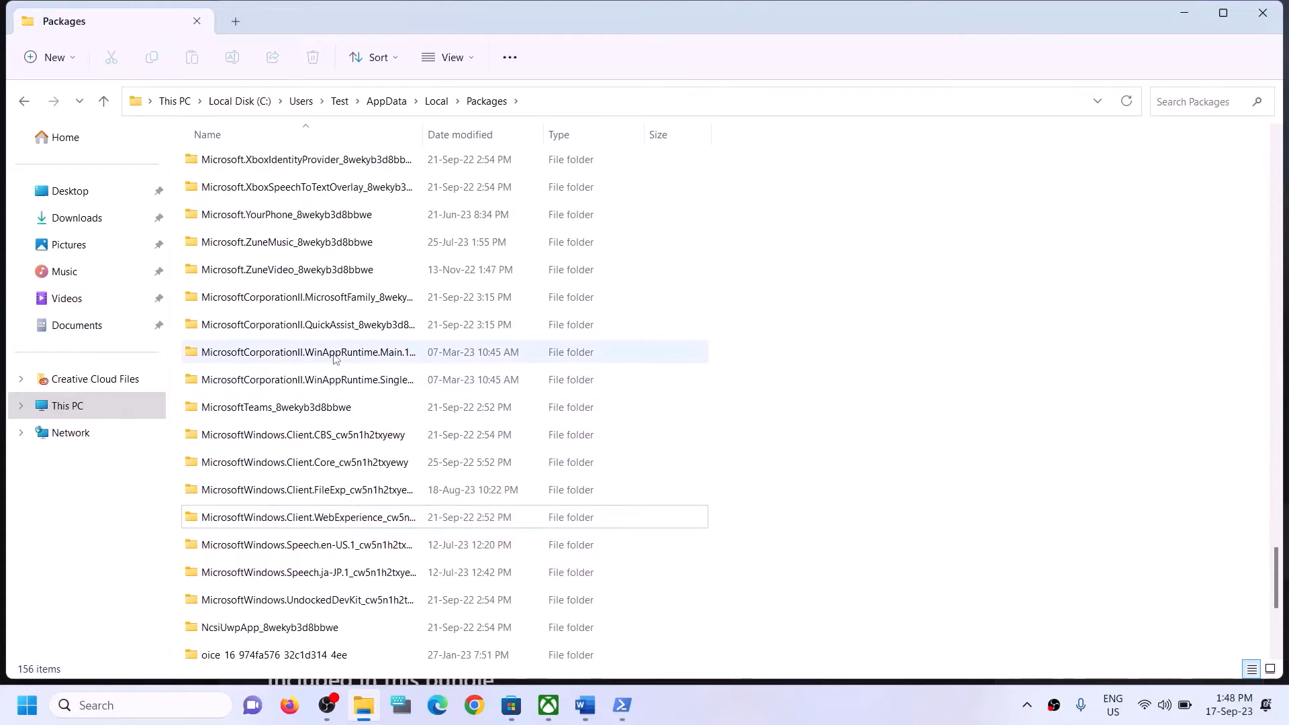
pyautogui.scroll(1, 334, 344)
pyautogui.scroll(4, 333, 341)
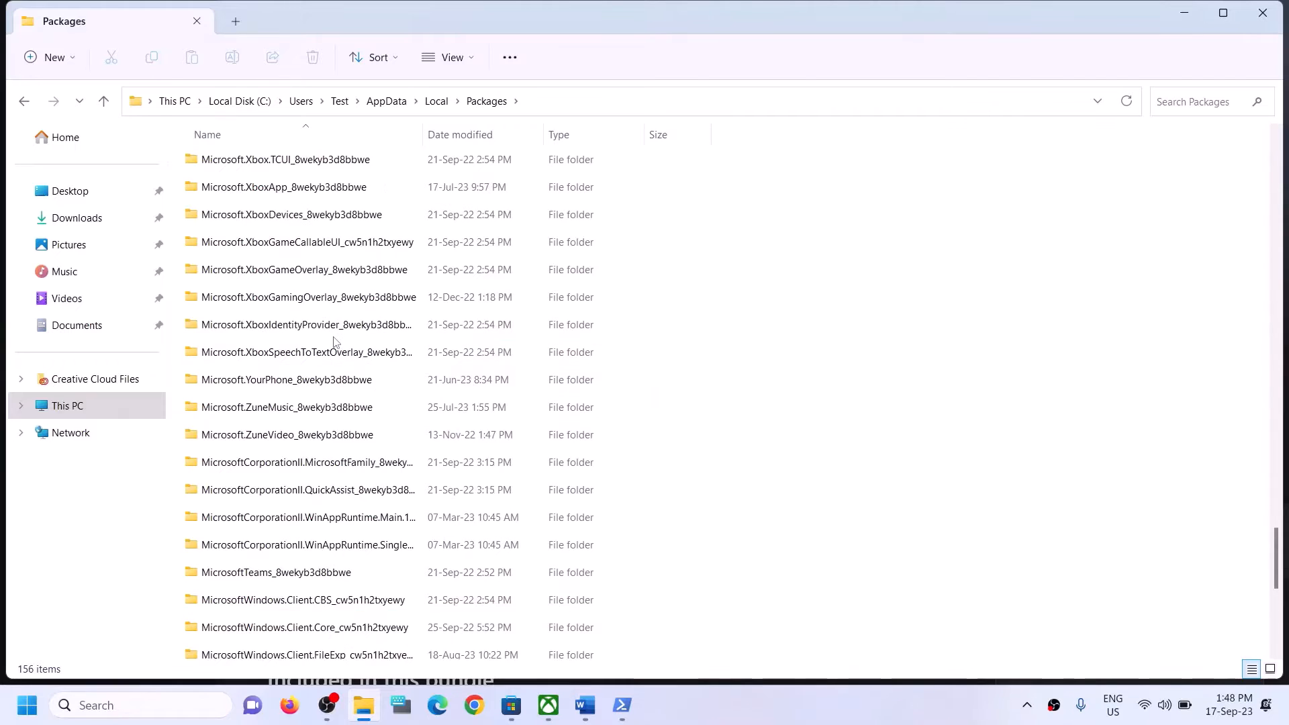
pyautogui.click(288, 354)
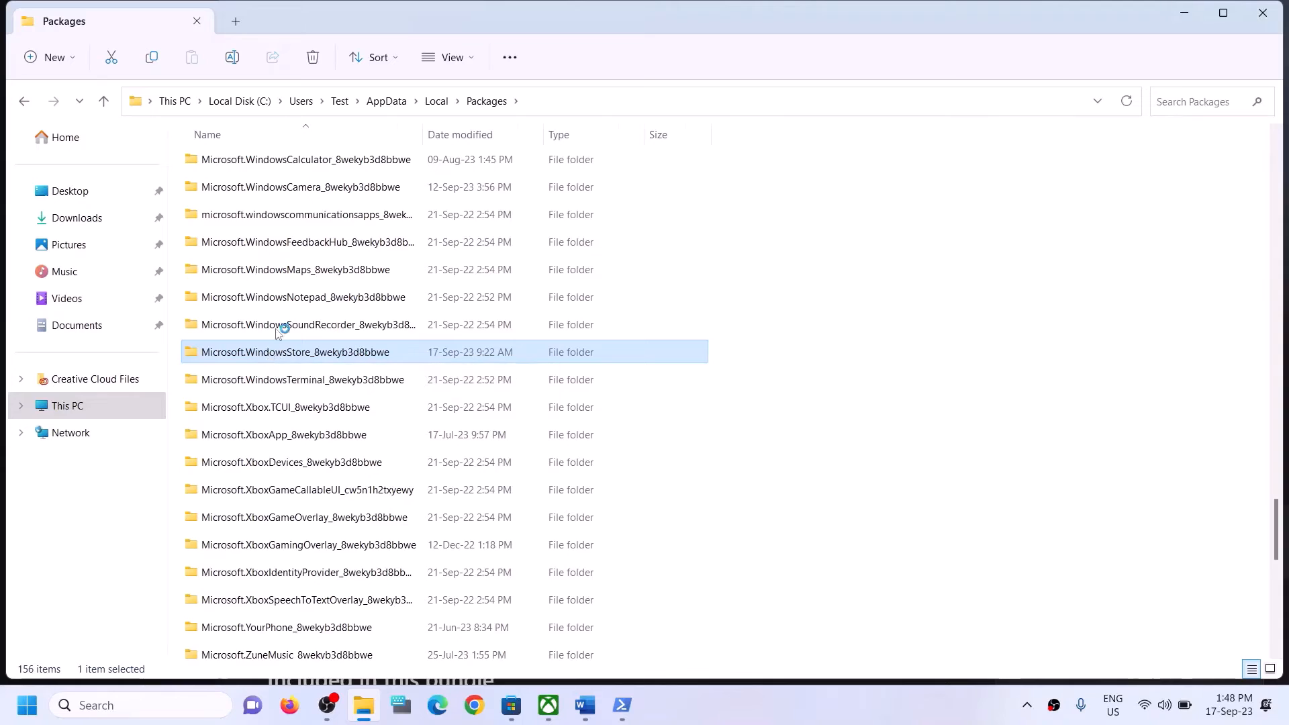
pyautogui.doubleClick(273, 352)
# Delete its LocalCache folder and close File Explorer.
pyautogui.click(221, 224)
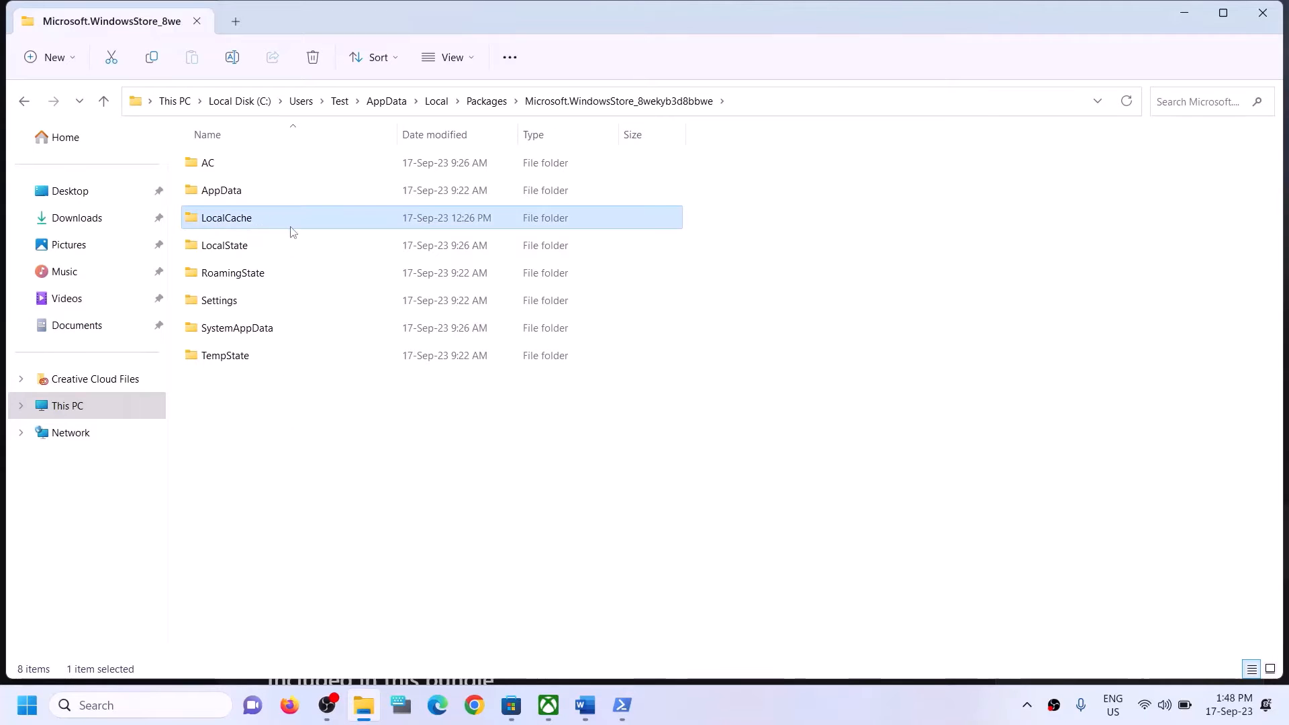
pyautogui.rightClick(252, 222)
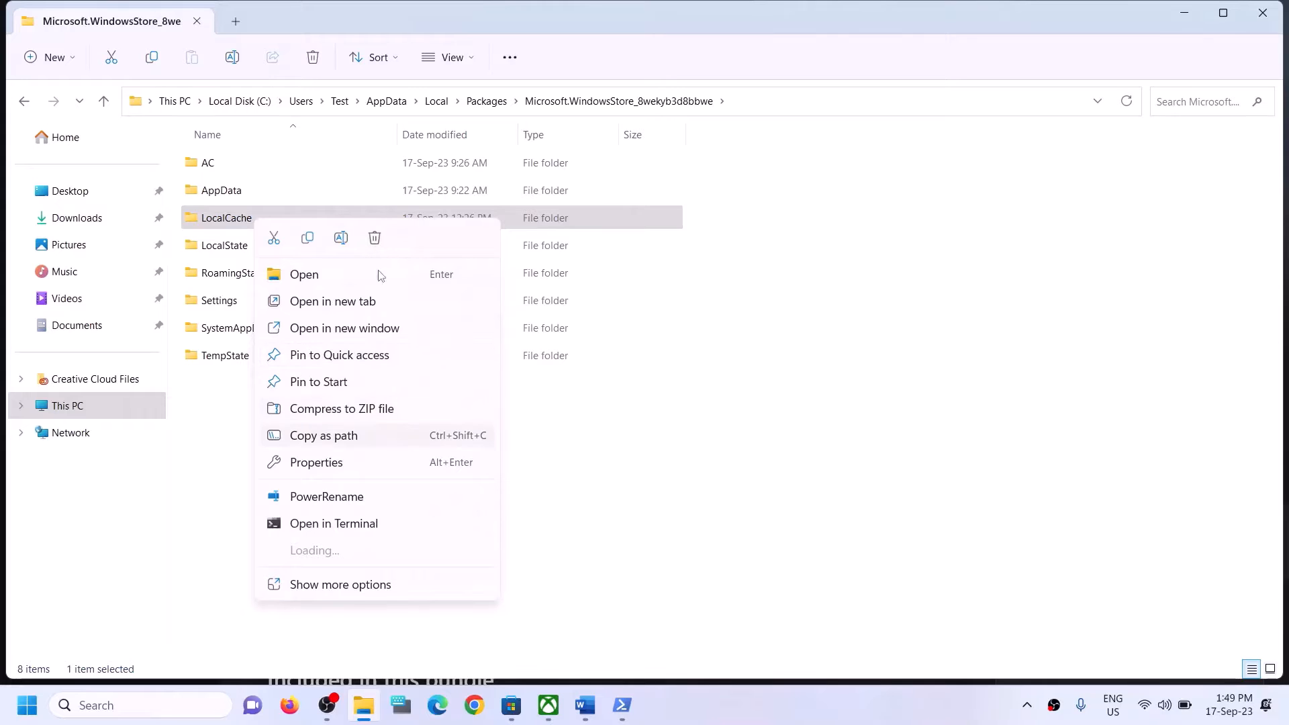
pyautogui.click(374, 239)
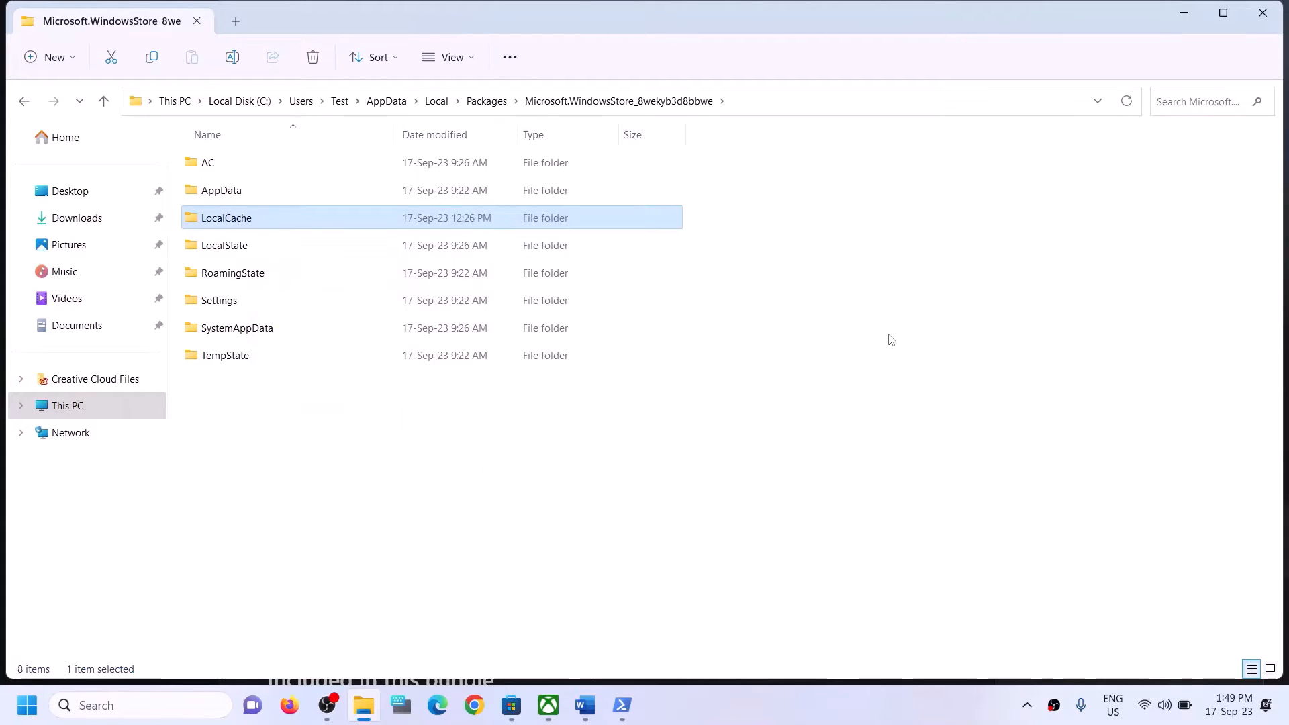
pyautogui.click(1257, 19)
pyautogui.scroll(-3, 265, 470)
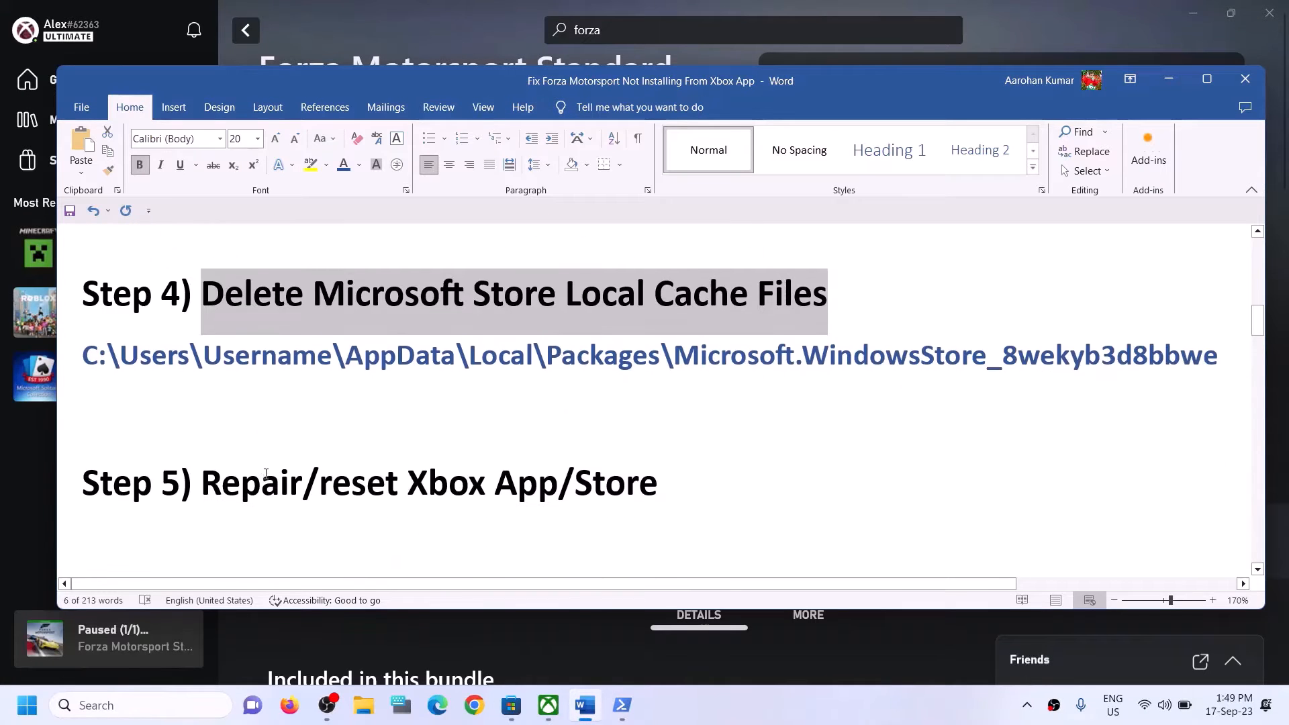
# Highlight the Step 5 Repair/reset Xbox App/Store heading in the guide.
pyautogui.scroll(1, 262, 460)
pyautogui.click(241, 483)
pyautogui.moveTo(569, 496); pyautogui.dragTo(656, 497)
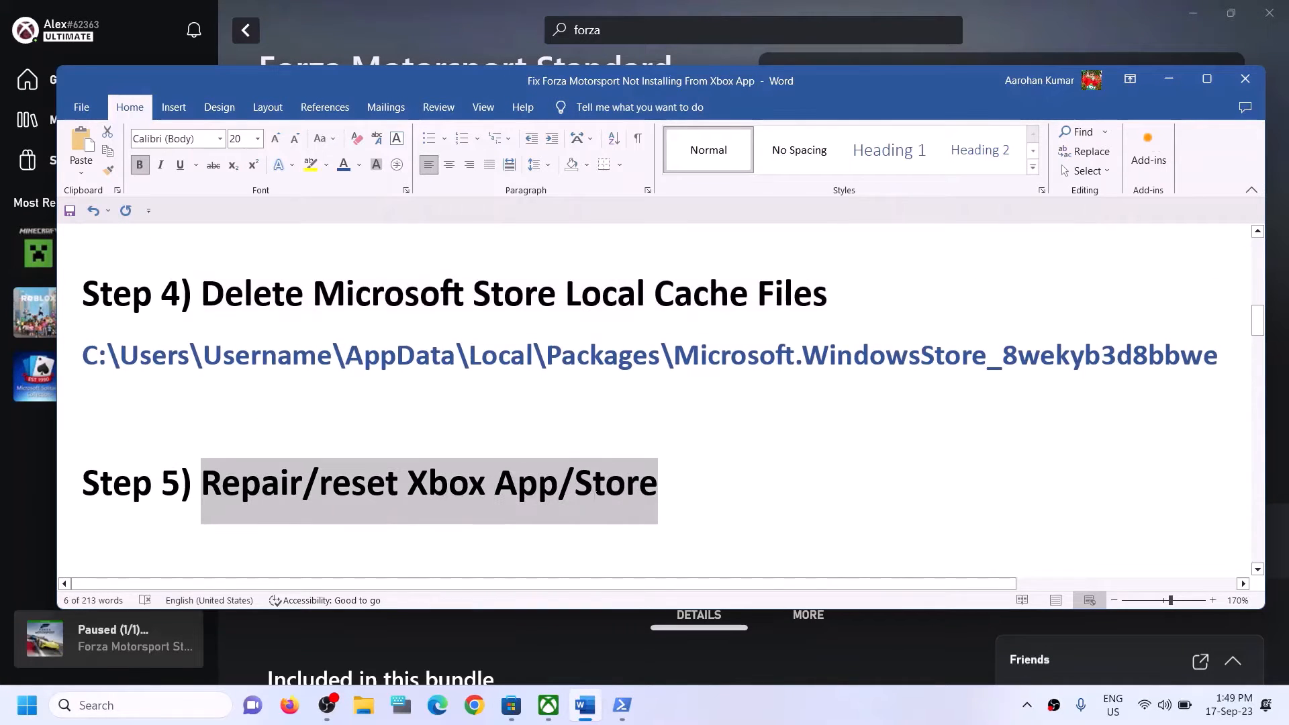
# Search for xbox and open the Xbox app's App settings.
pyautogui.click(177, 703)
pyautogui.write('xb')
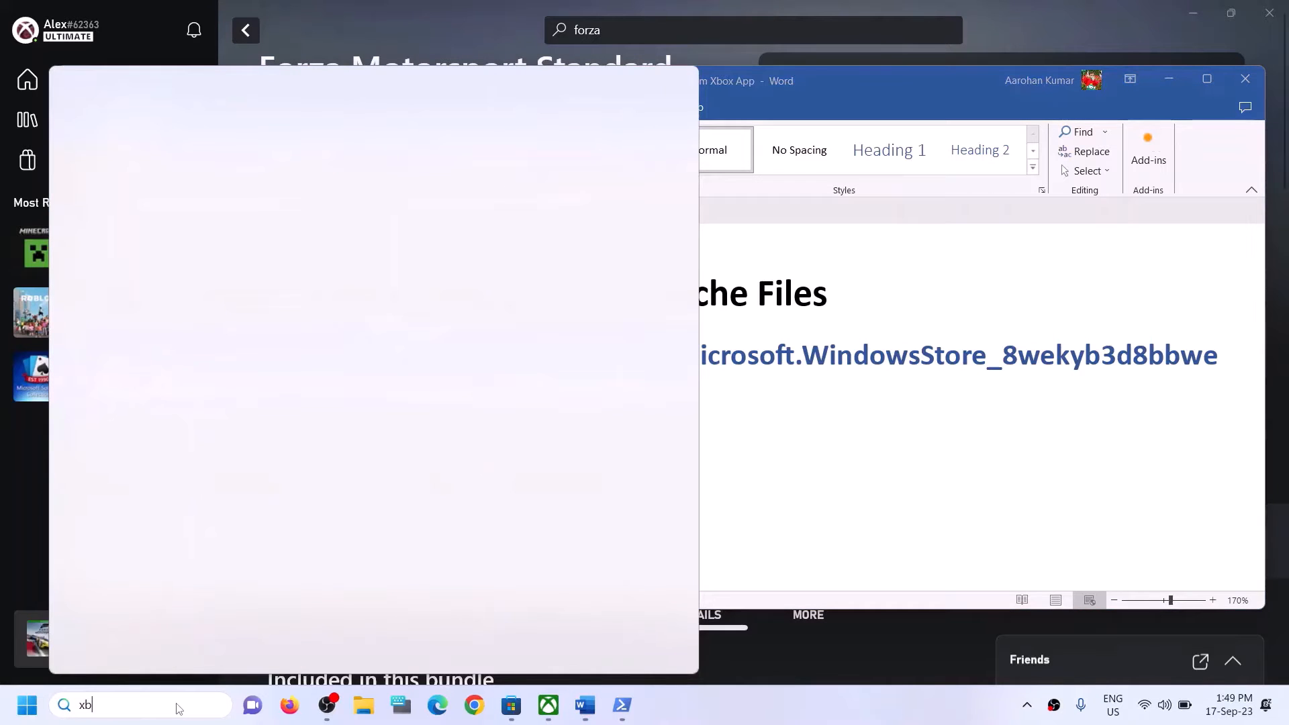
pyautogui.write('ox')
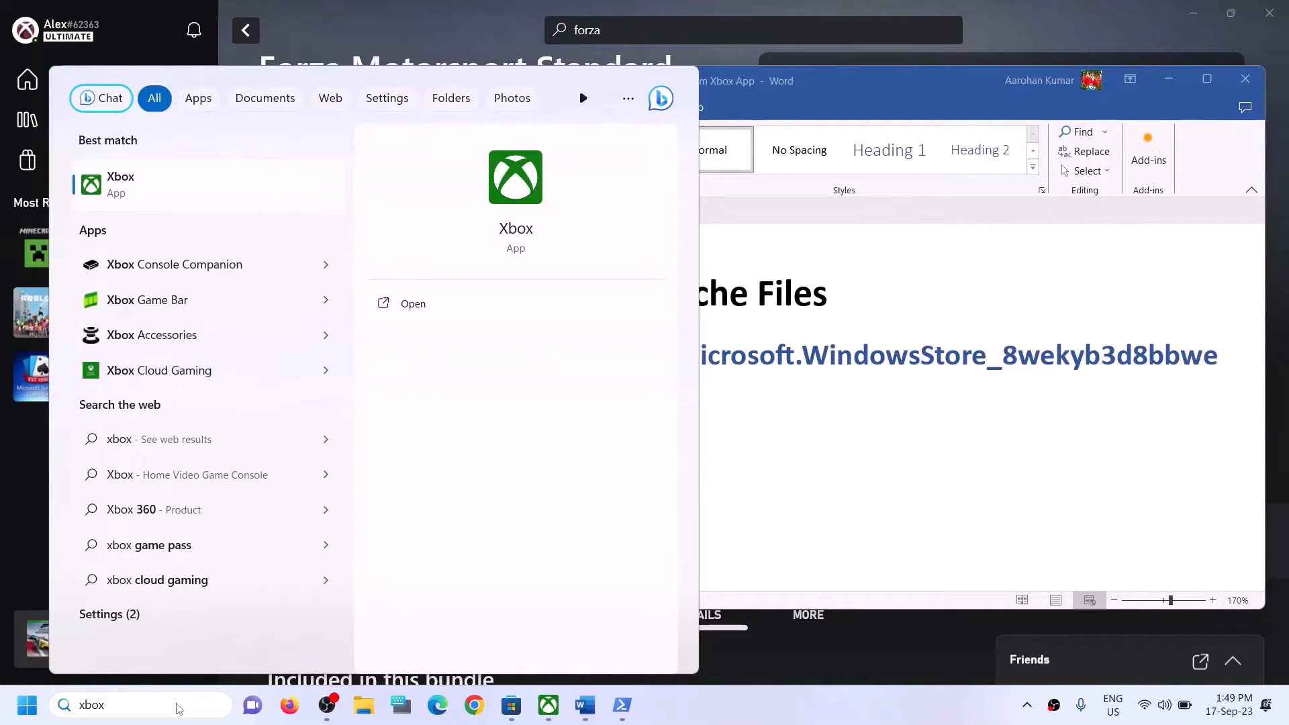
pyautogui.rightClick(159, 189)
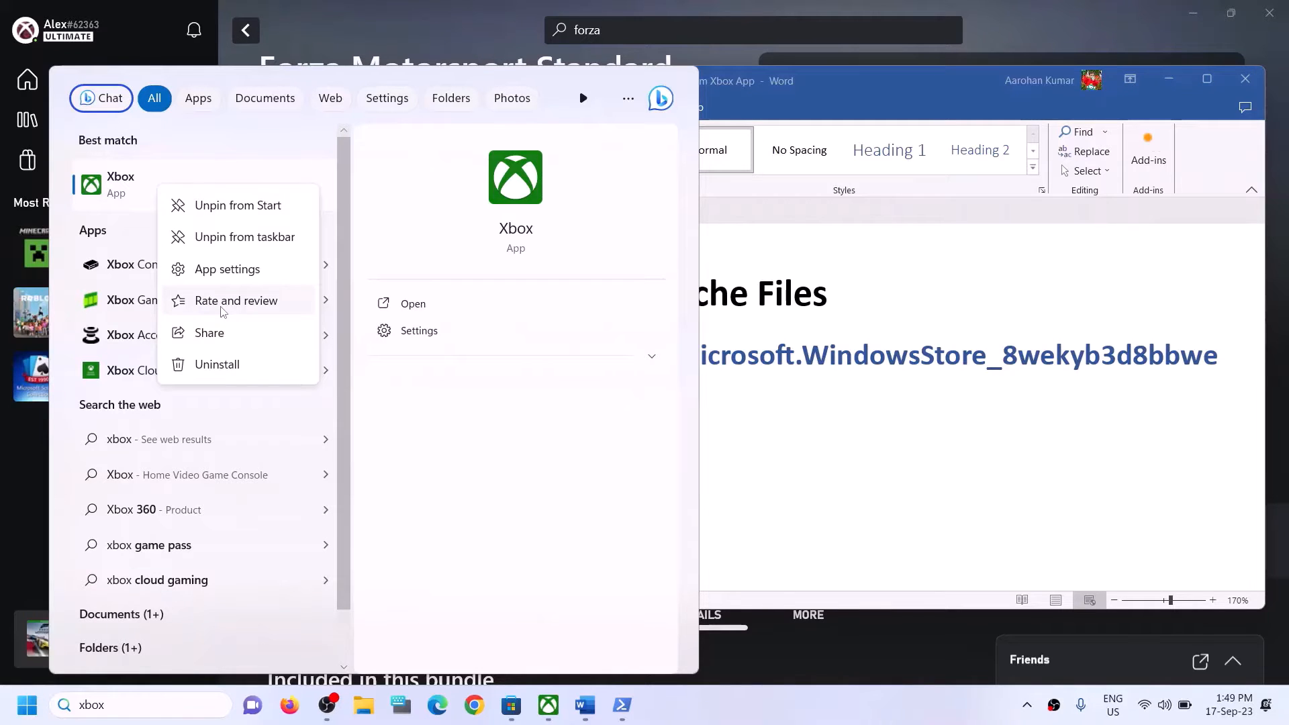
pyautogui.click(224, 268)
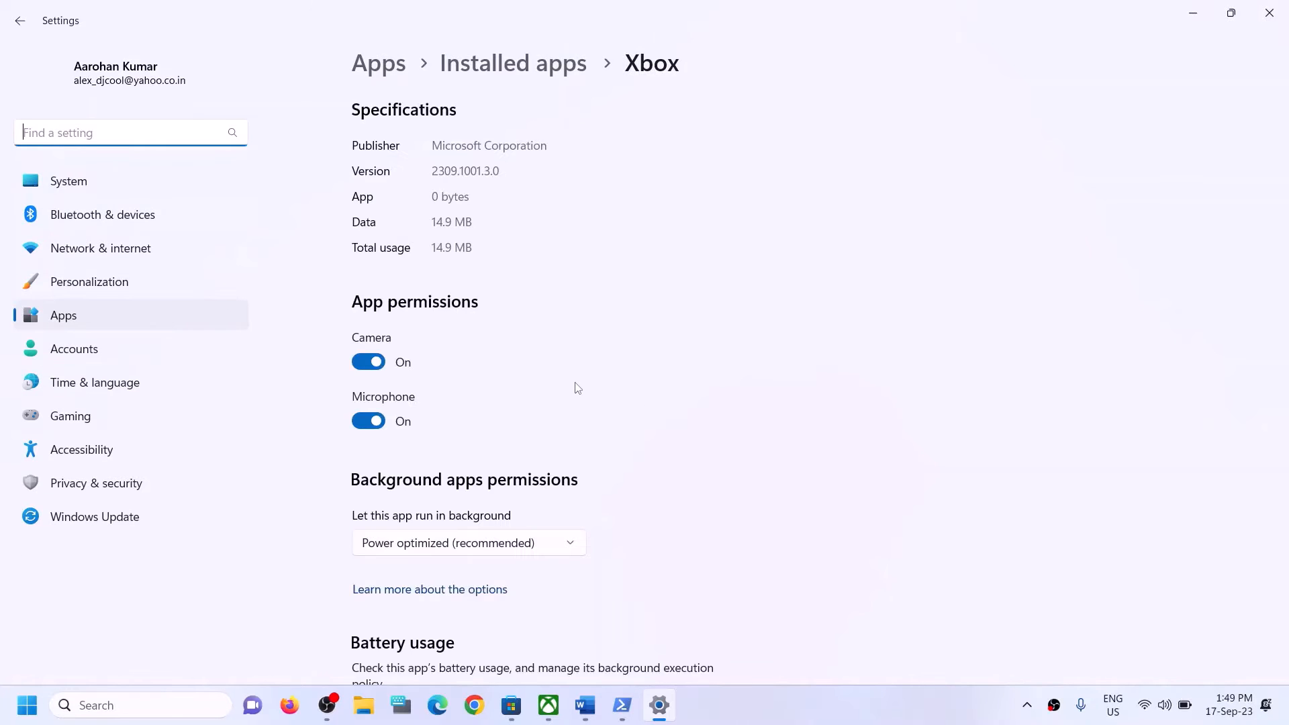
# Repair the Xbox app, then reset it and confirm deleting its app data.
pyautogui.scroll(-4, 662, 437)
pyautogui.scroll(-9, 624, 440)
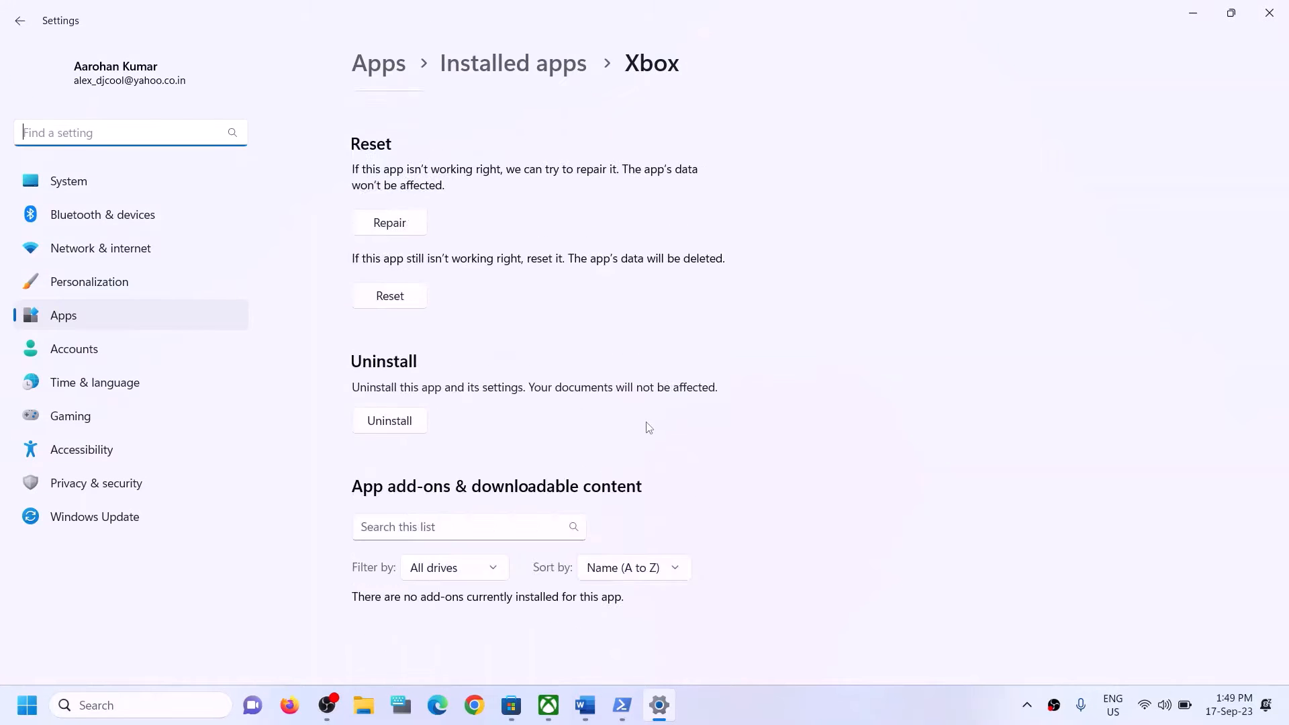
pyautogui.scroll(3, 632, 417)
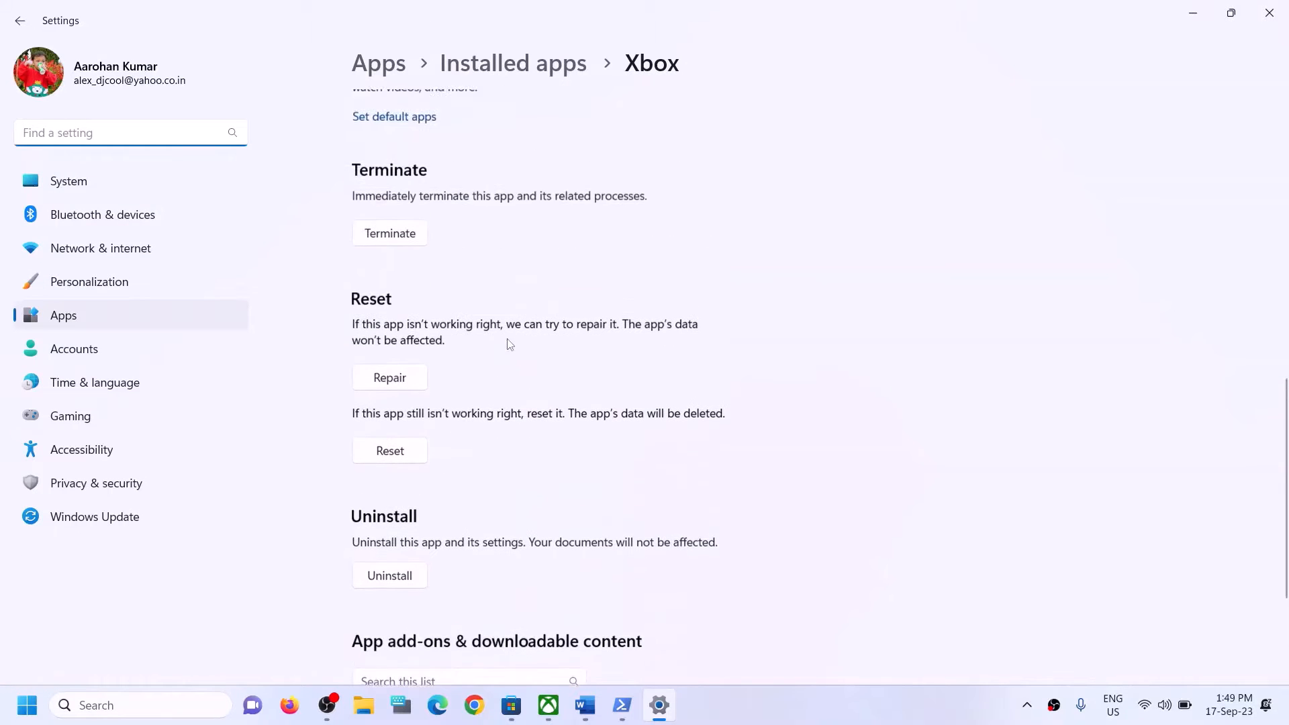
pyautogui.click(396, 388)
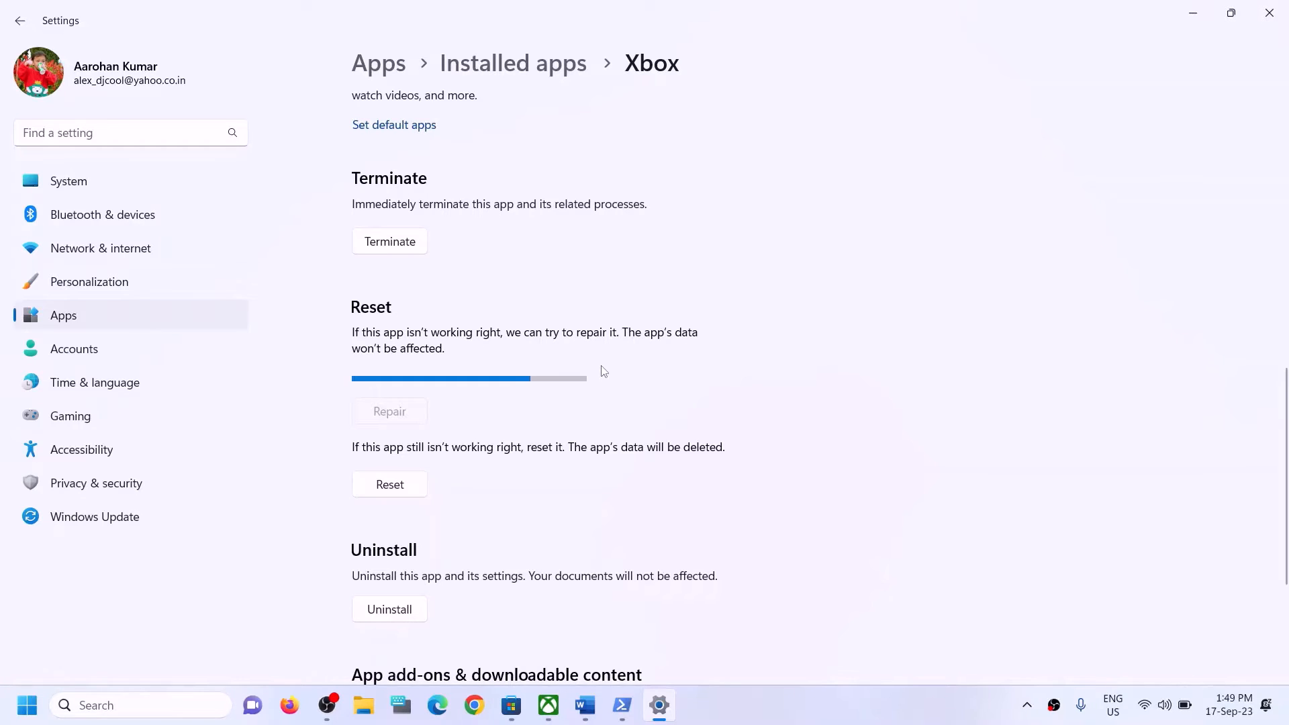
pyautogui.click(393, 468)
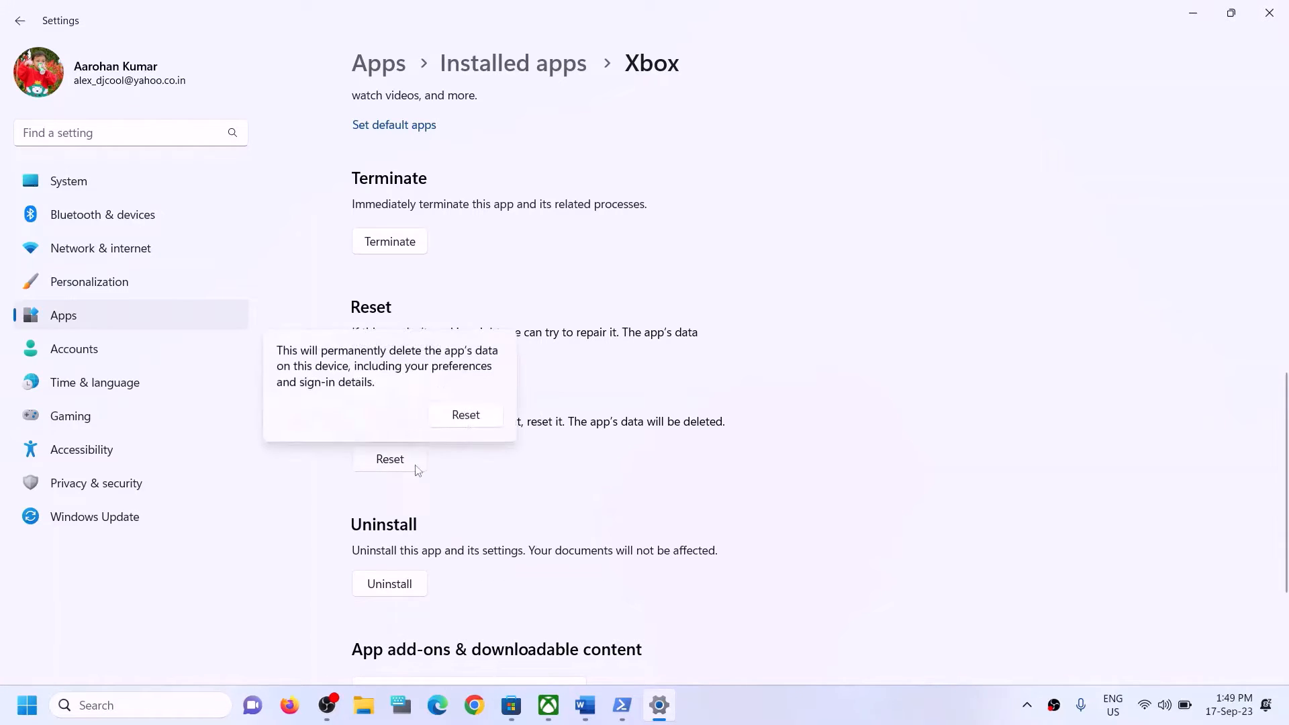
pyautogui.click(465, 412)
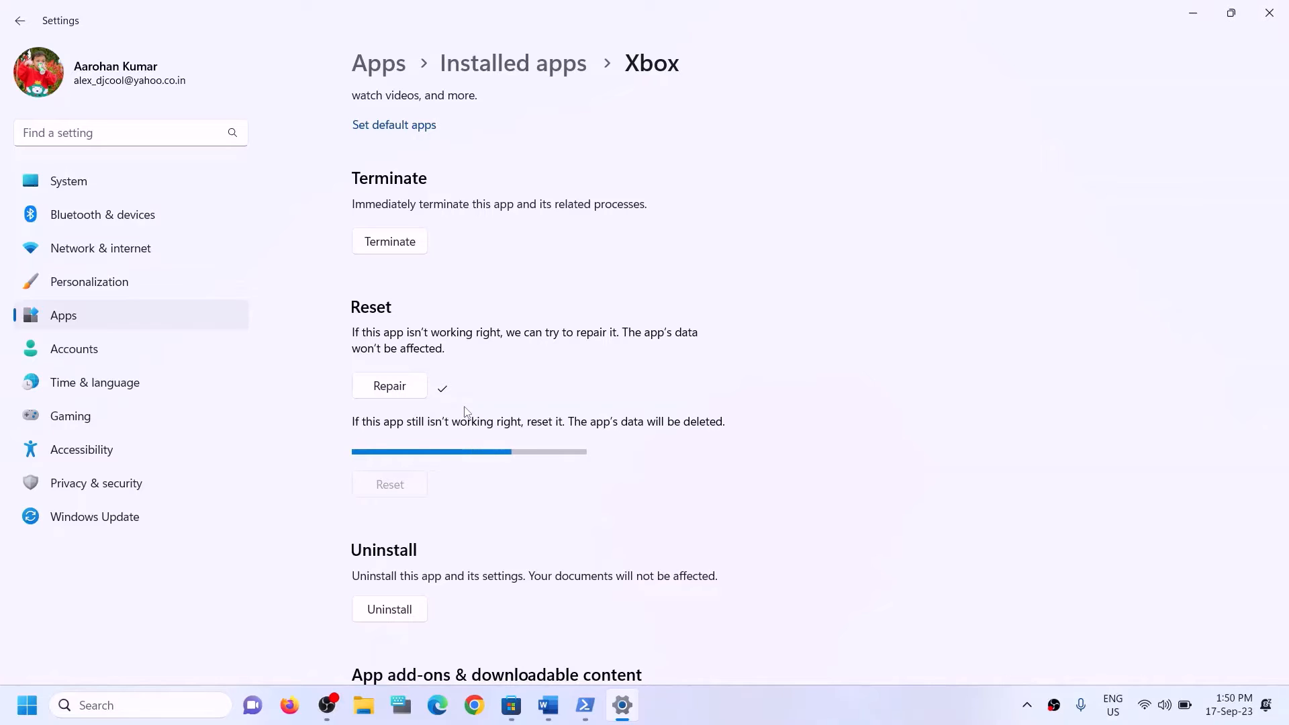
# Search 'store' and open the Microsoft Store app's settings page.
pyautogui.click(153, 707)
pyautogui.write('s')
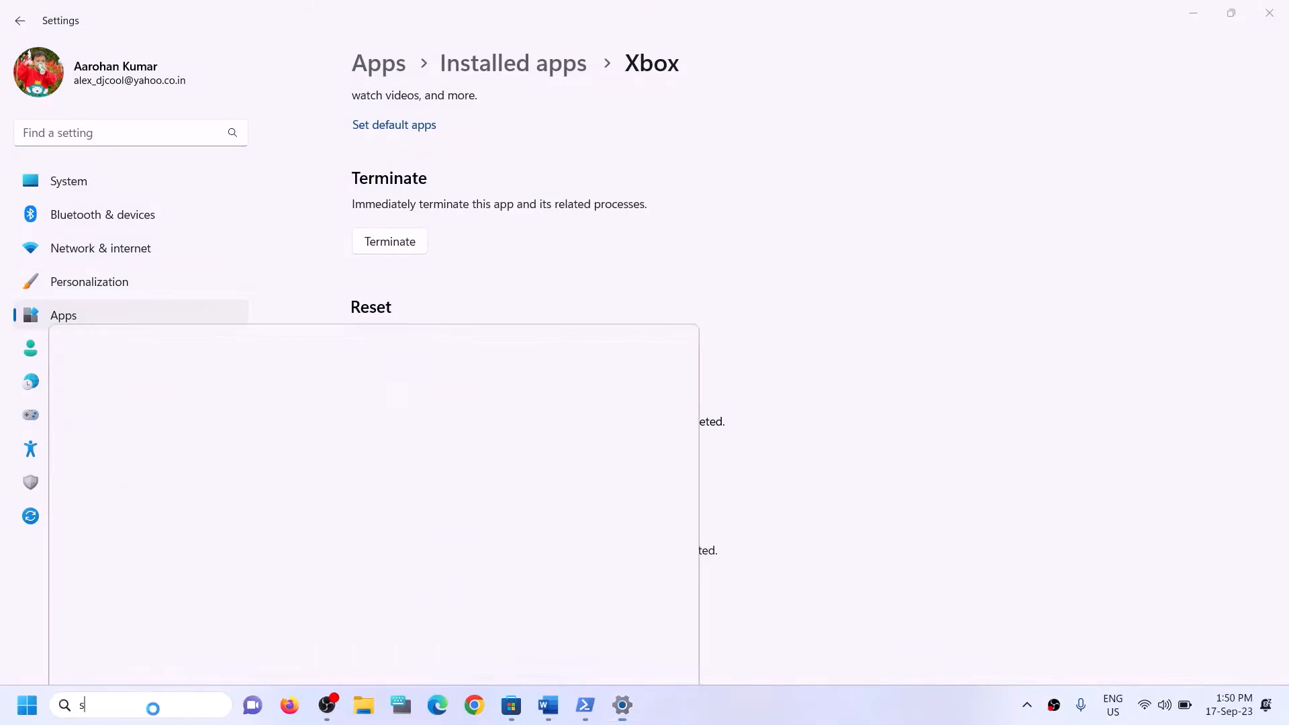
pyautogui.write('tore')
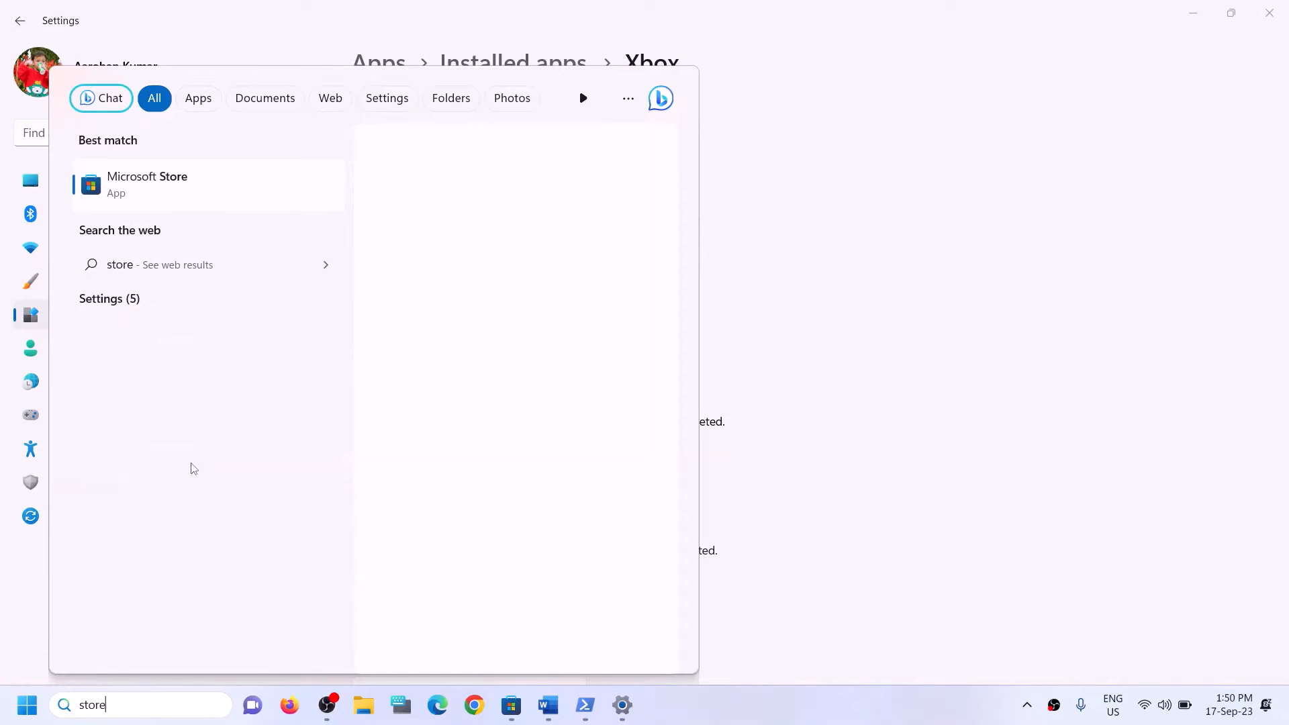
pyautogui.rightClick(197, 206)
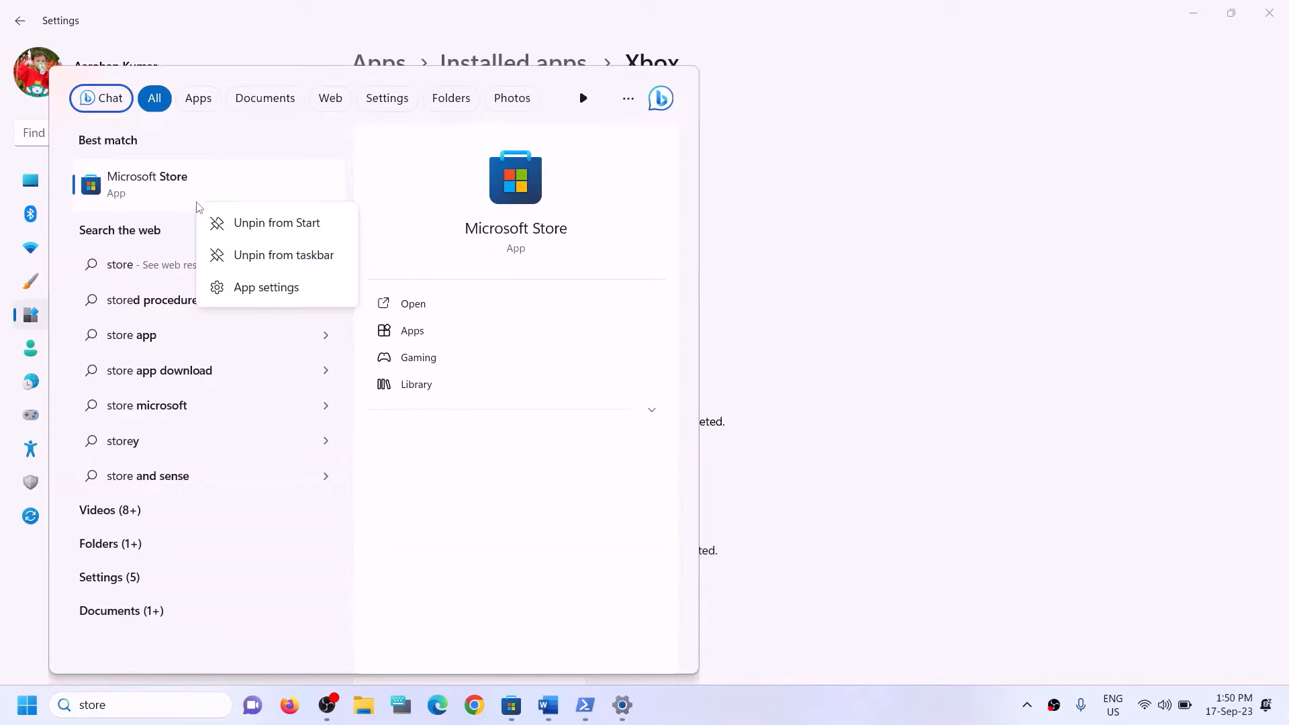
pyautogui.click(243, 287)
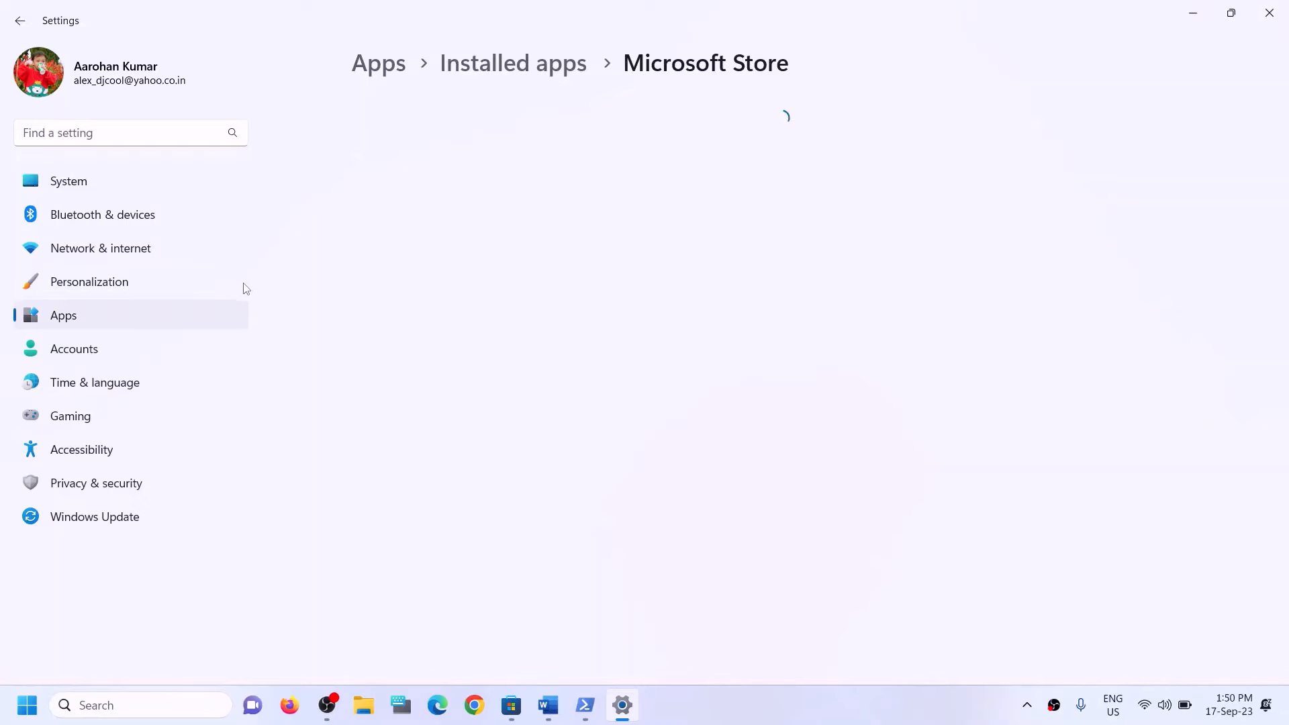
# Repair Microsoft Store, then reset it and confirm deleting its data.
pyautogui.scroll(-10, 567, 501)
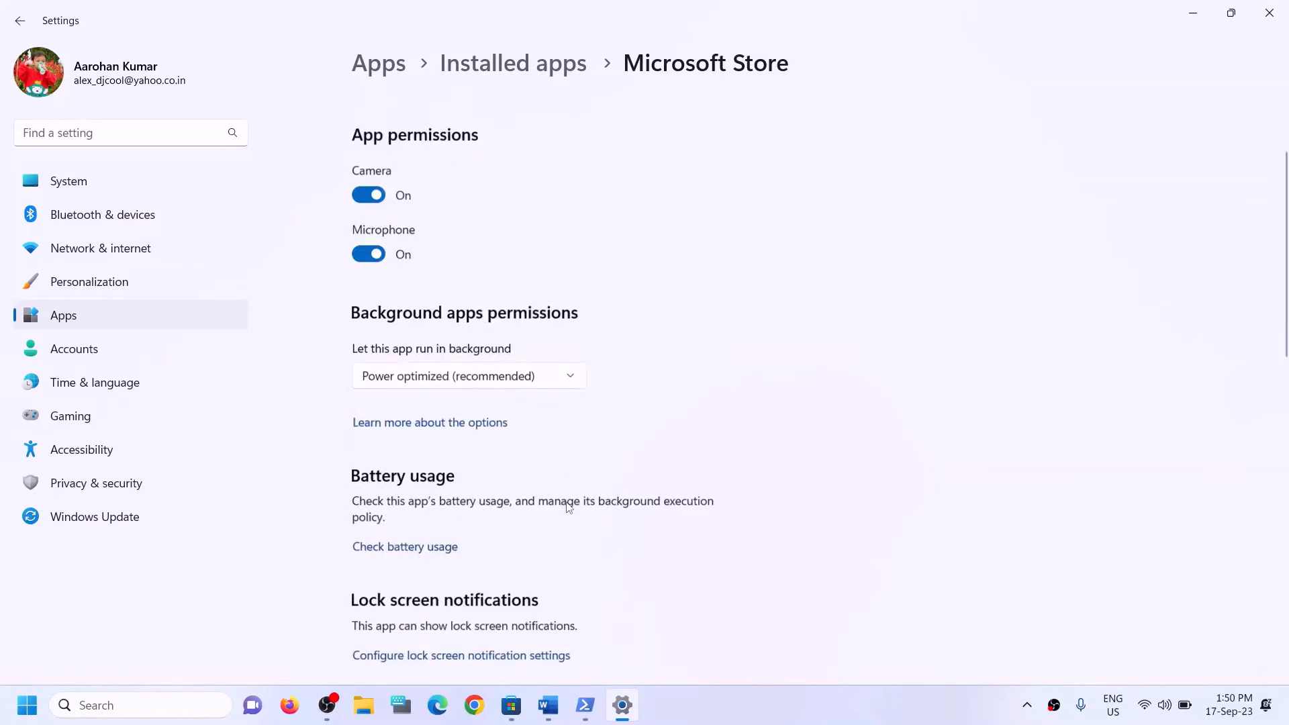
pyautogui.click(393, 405)
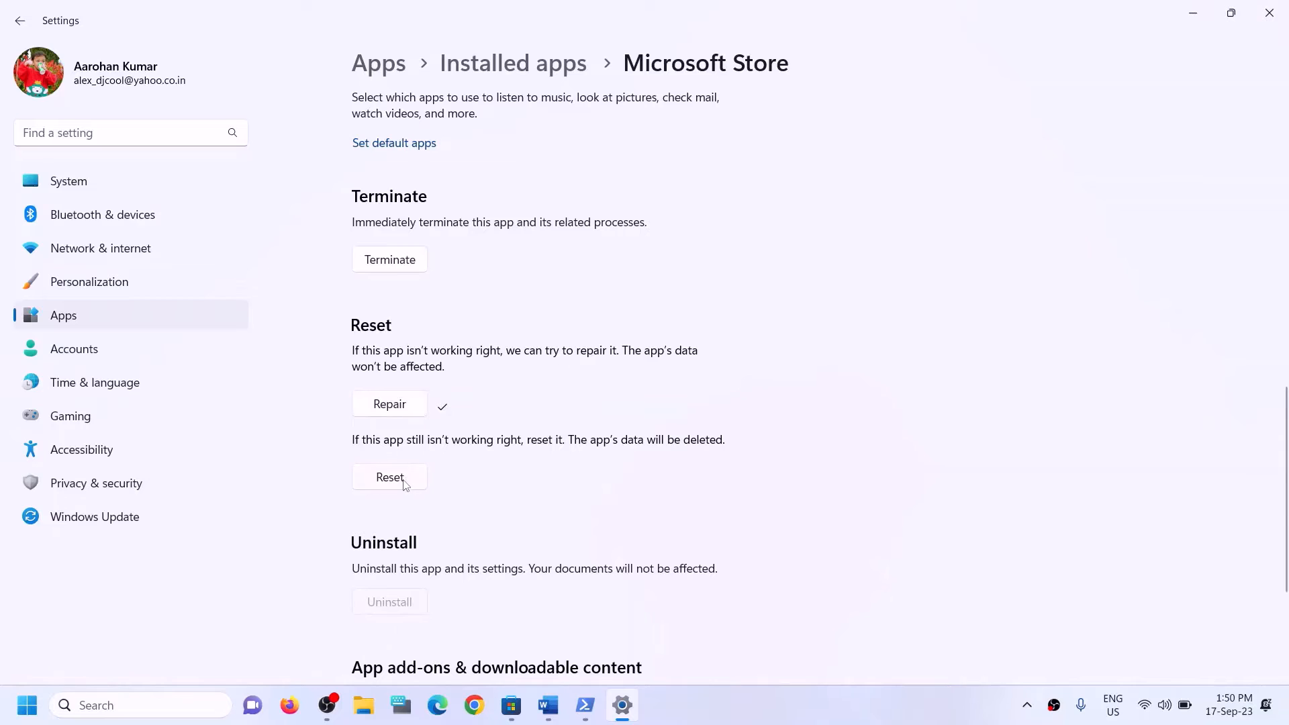
pyautogui.click(406, 484)
pyautogui.click(487, 435)
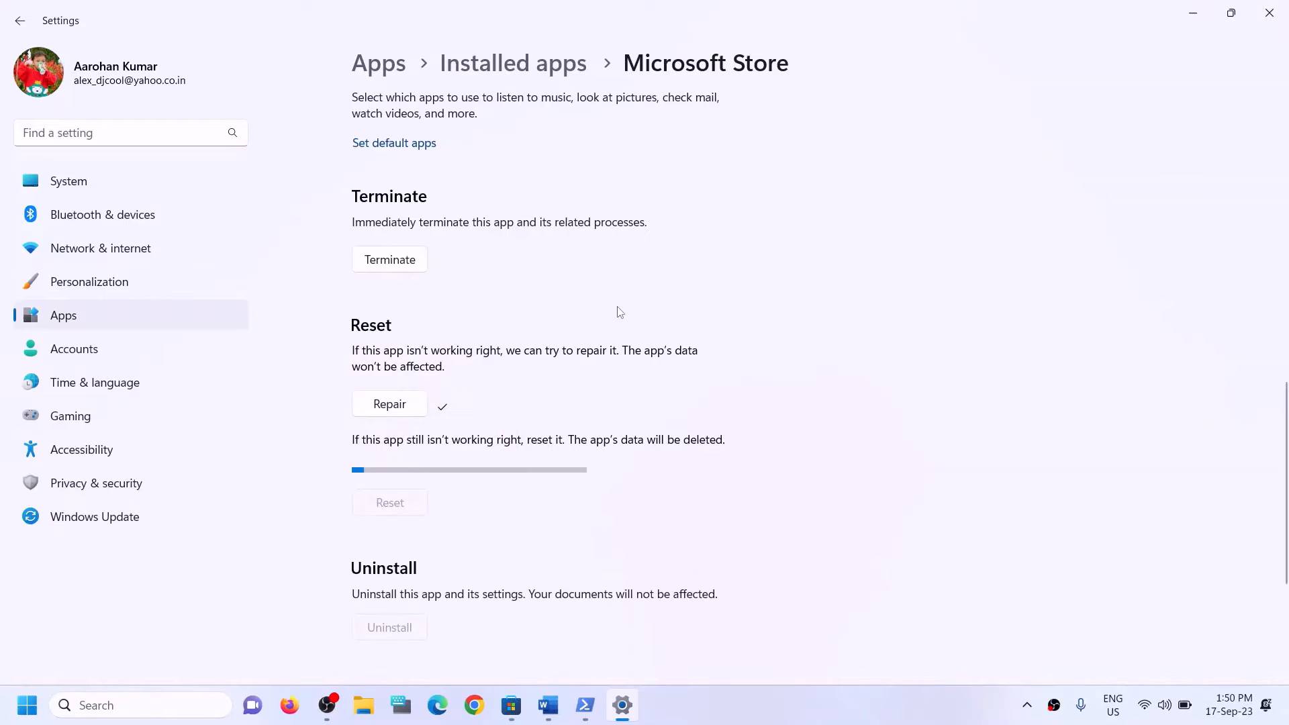
# Highlight the Step 6 Update Xbox App/Store instruction in the guide.
pyautogui.click(558, 708)
pyautogui.moveTo(201, 493); pyautogui.dragTo(657, 493)
pyautogui.scroll(-2, 402, 464)
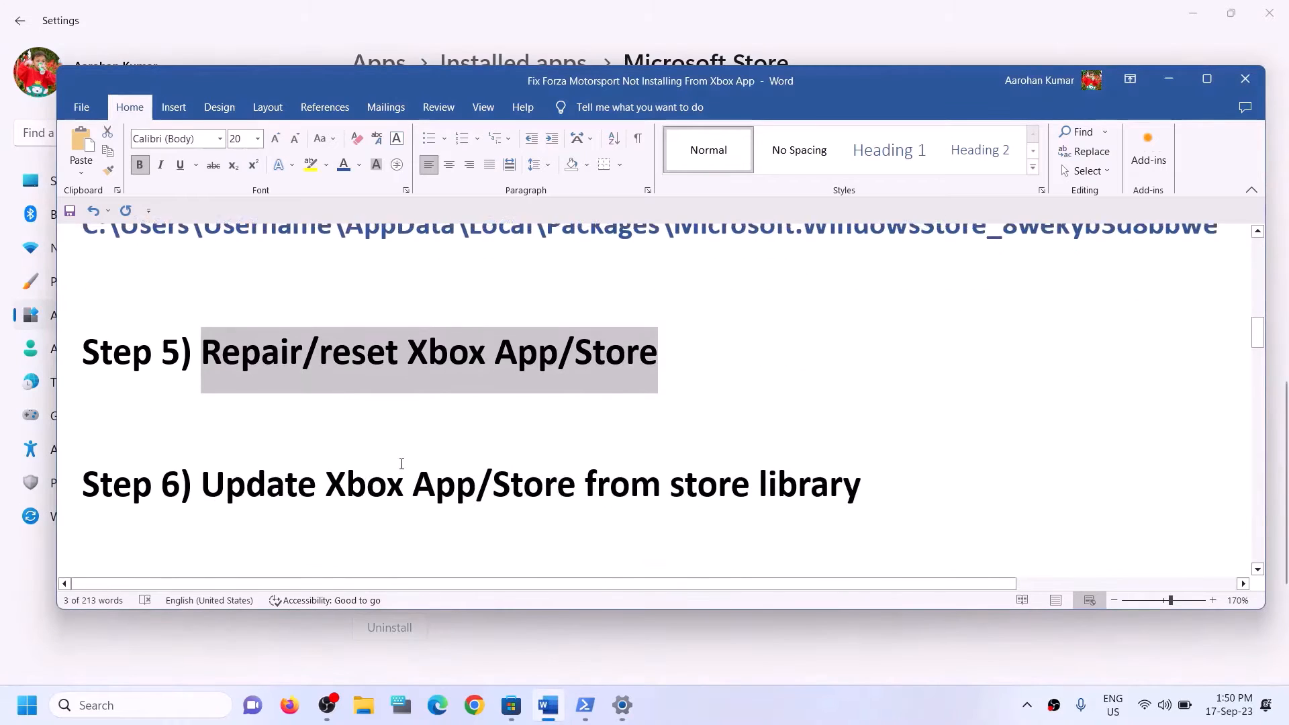
pyautogui.moveTo(201, 478); pyautogui.dragTo(862, 488)
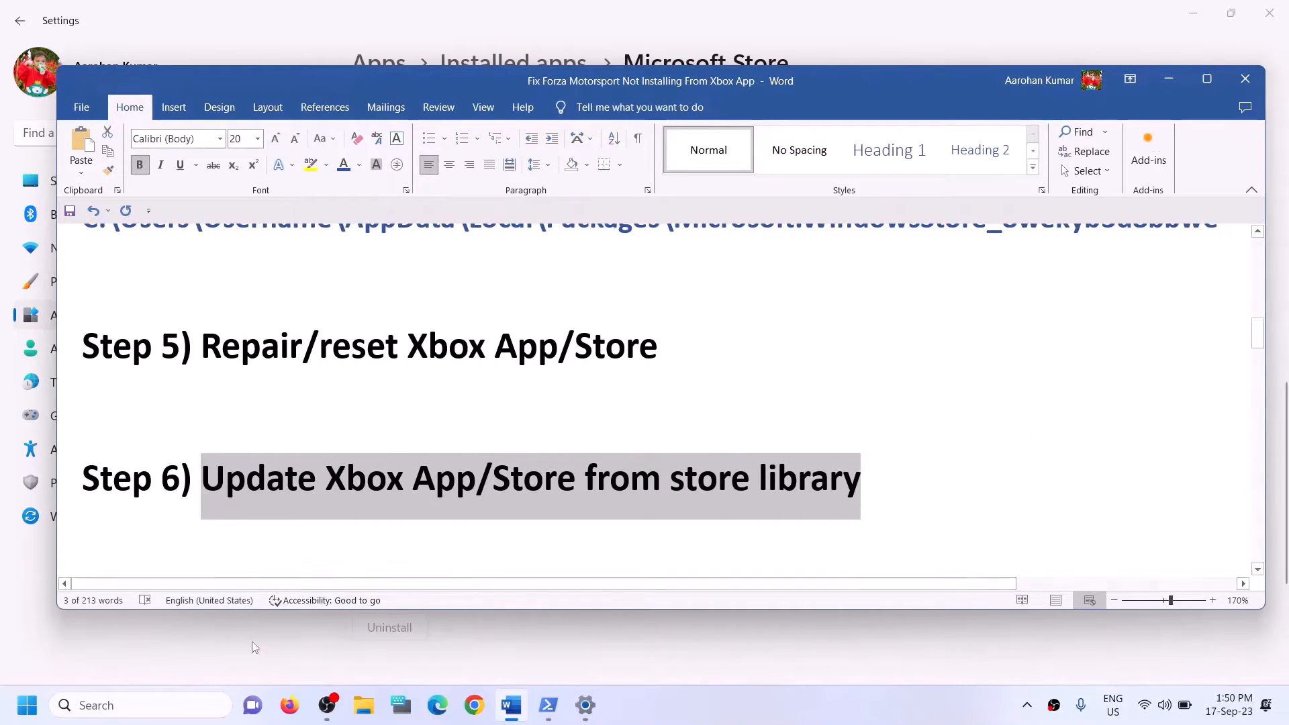
# Search 'store' again and launch Microsoft Store in a maximized window.
pyautogui.click(155, 701)
pyautogui.write('sto')
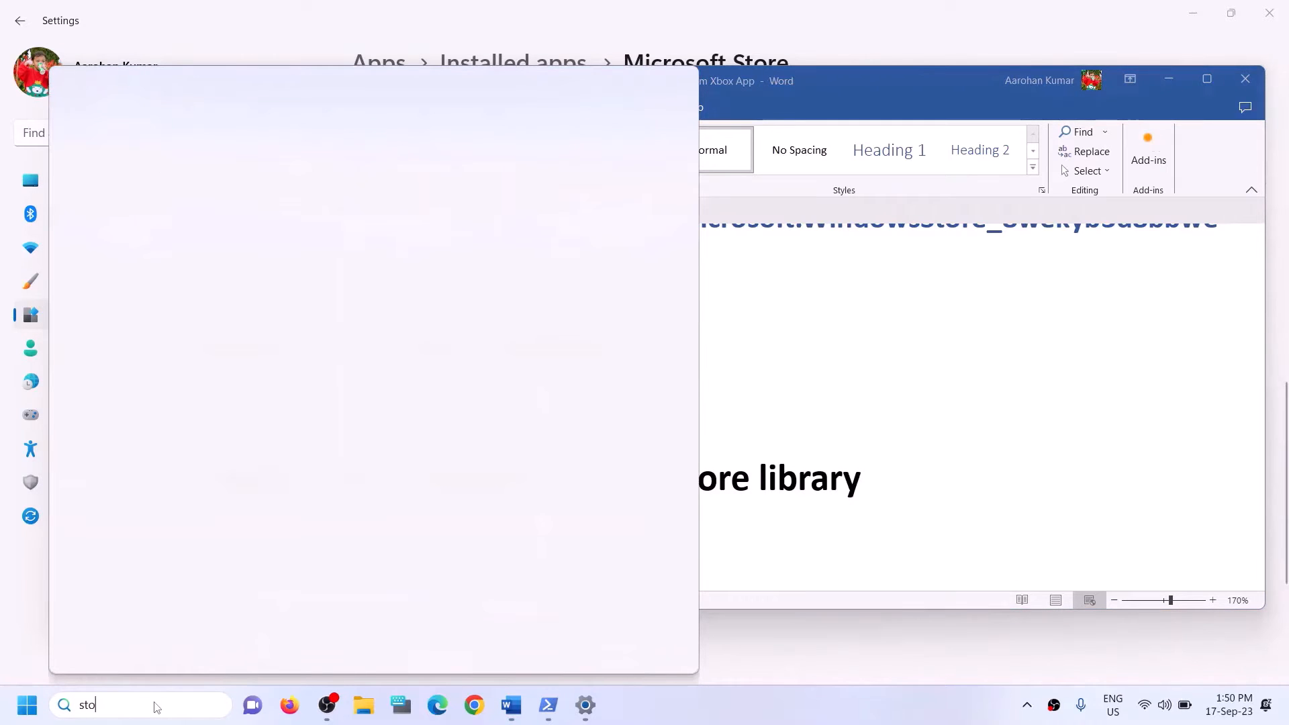
pyautogui.write('re')
pyautogui.click(158, 230)
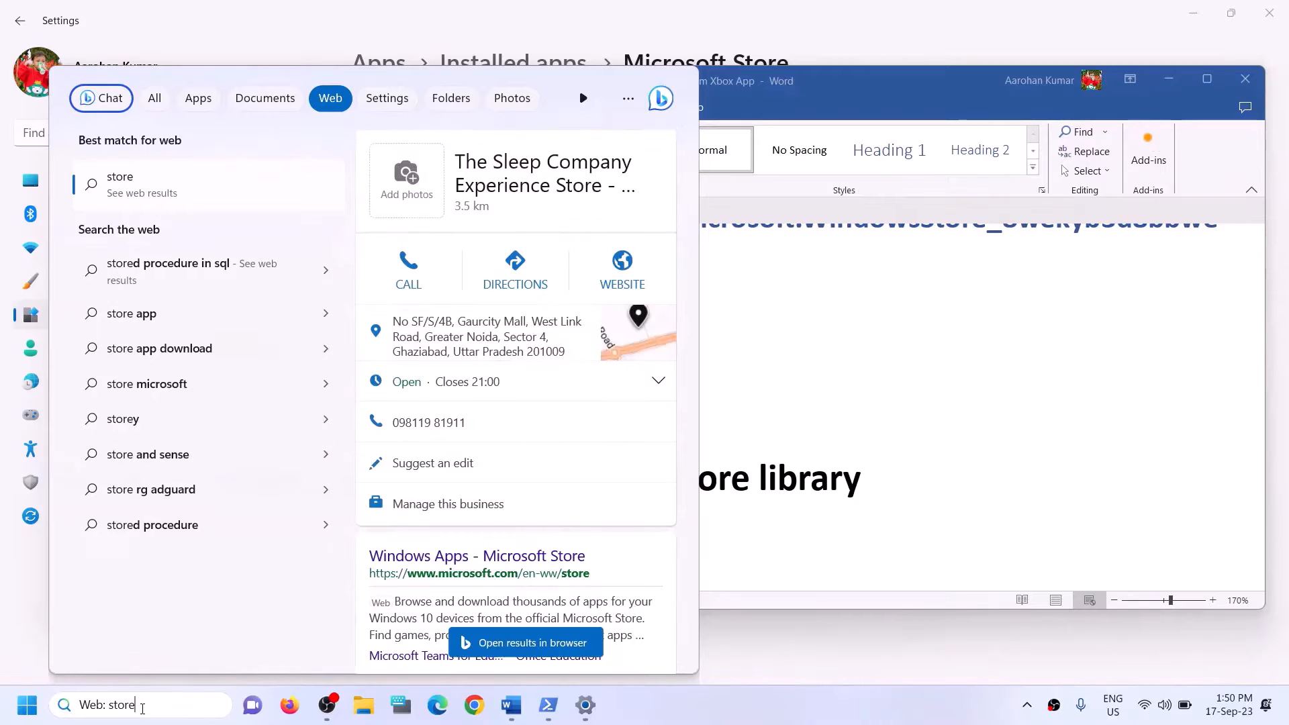
pyautogui.hotkey('ctrl', 'a')
pyautogui.write('store')
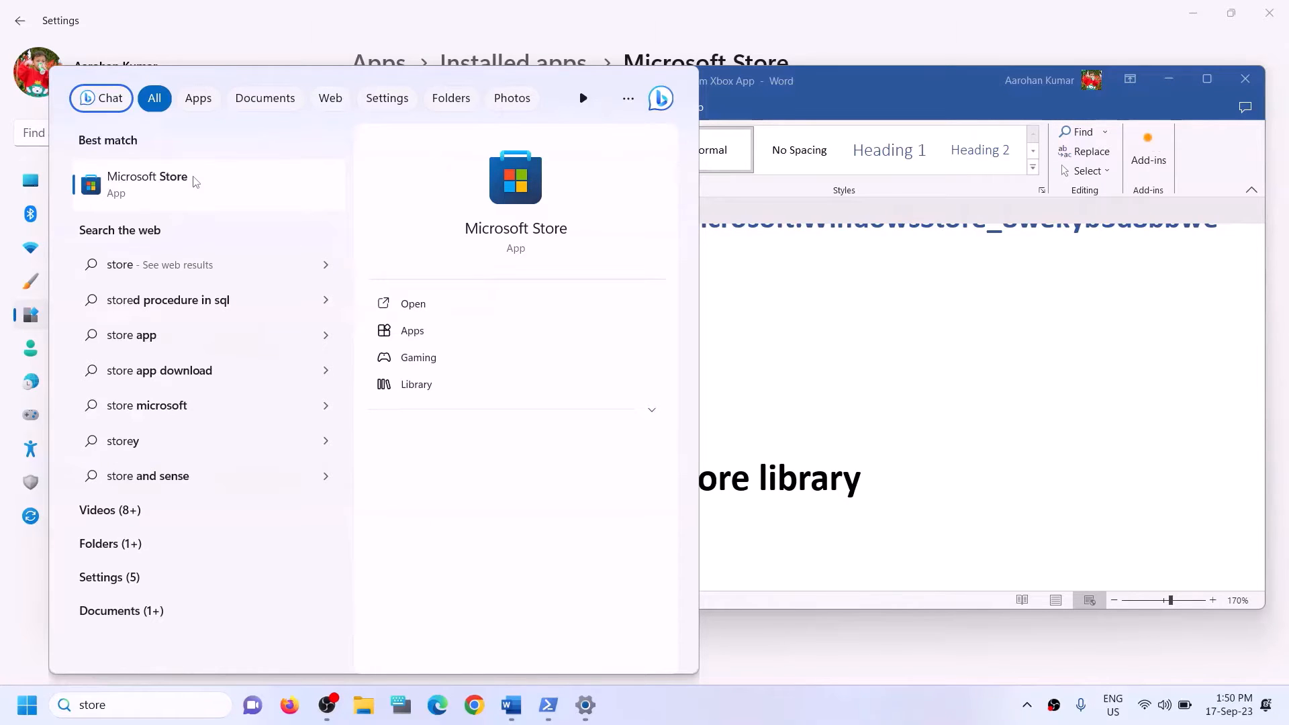
pyautogui.click(496, 204)
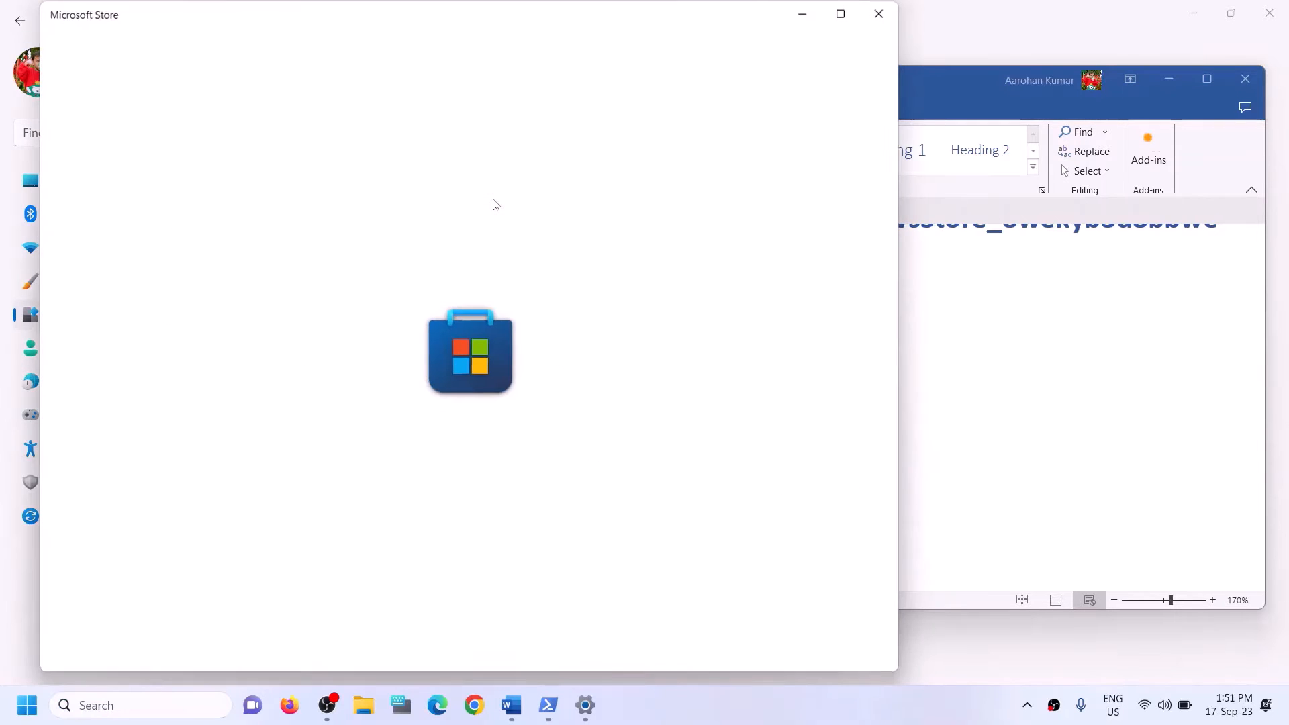
pyautogui.click(846, 17)
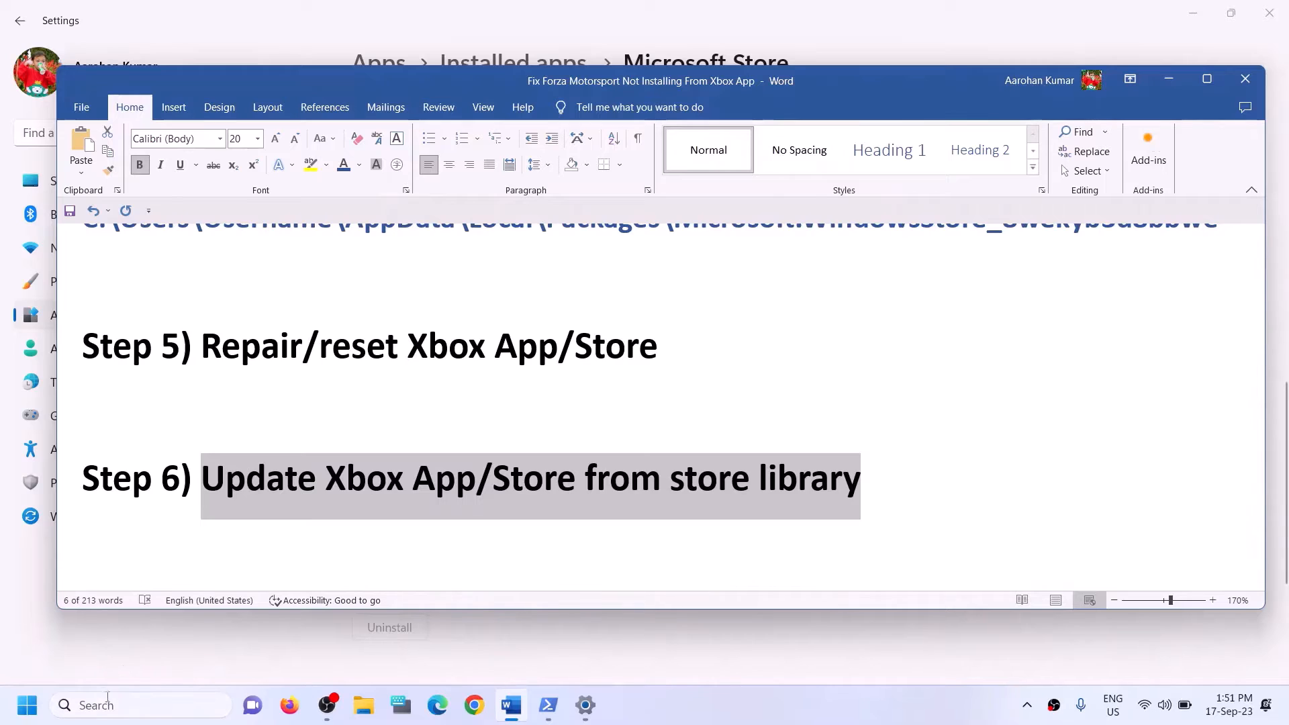
# Check the Store Library, where Forza Motorsport shows paused, then close the Store.
pyautogui.click(103, 707)
pyautogui.write('steam')
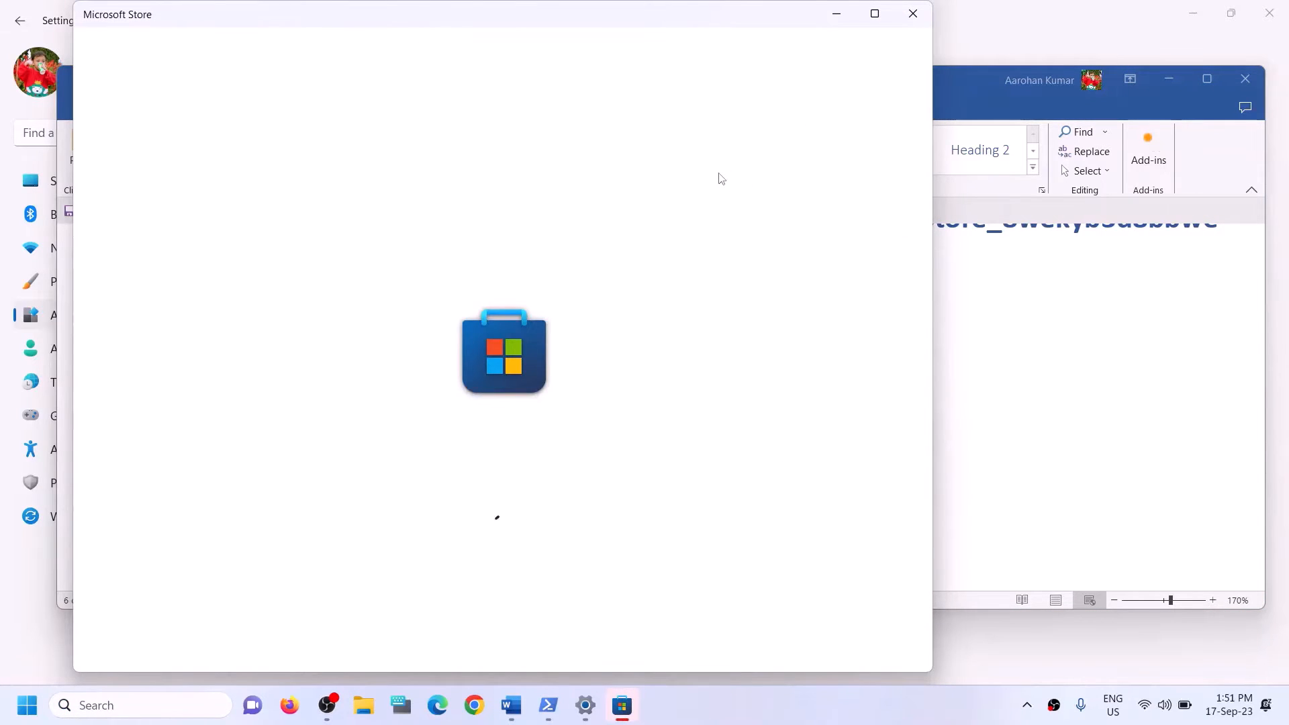
pyautogui.click(877, 17)
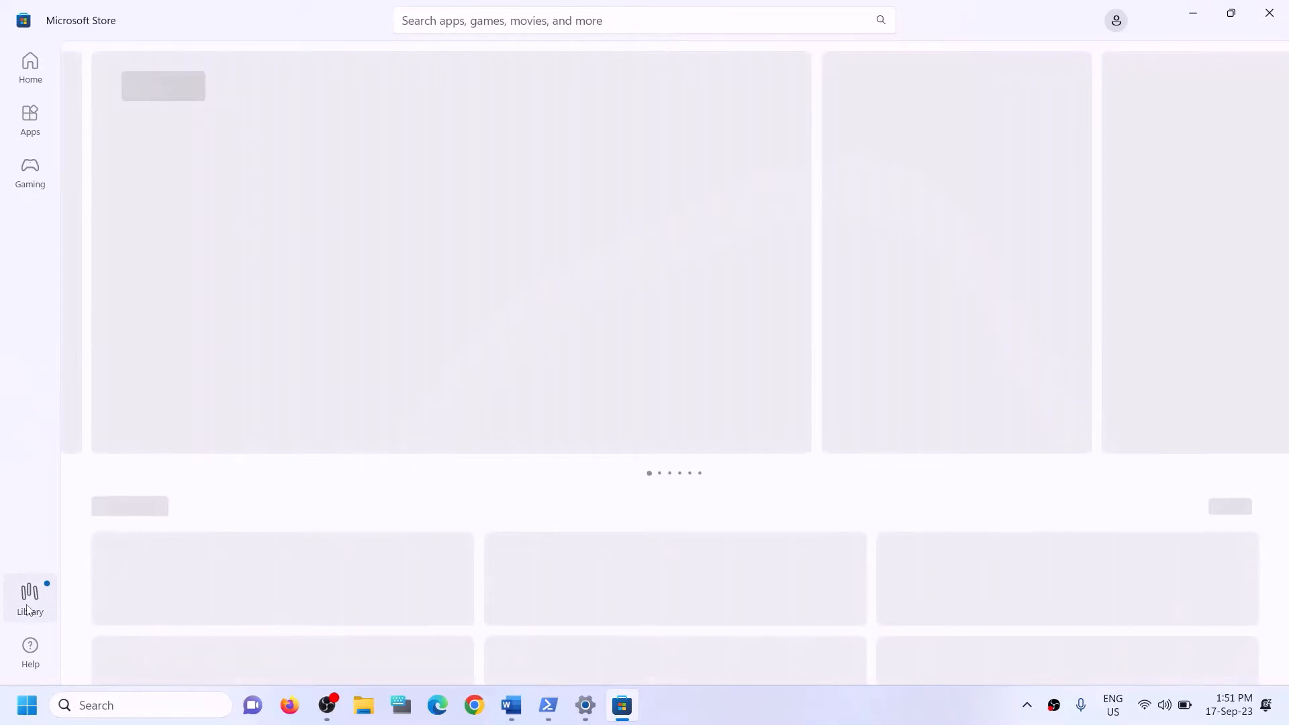
pyautogui.click(28, 609)
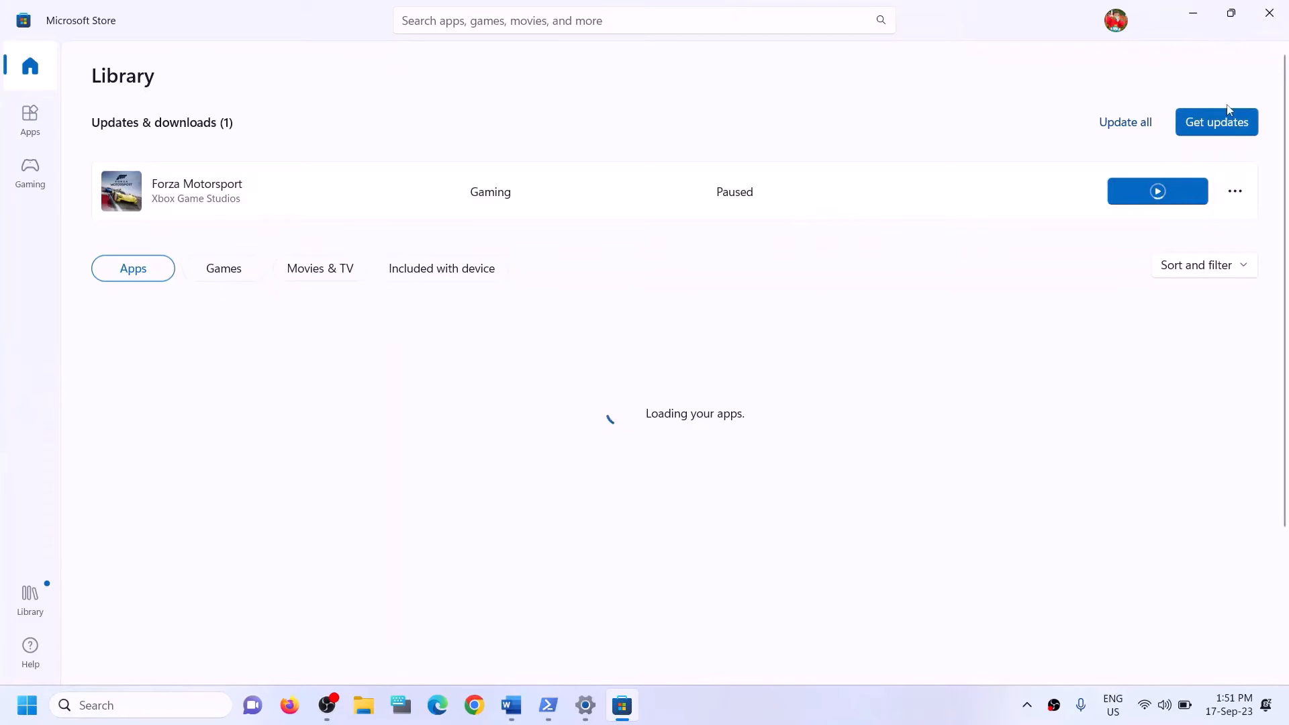
pyautogui.click(1268, 22)
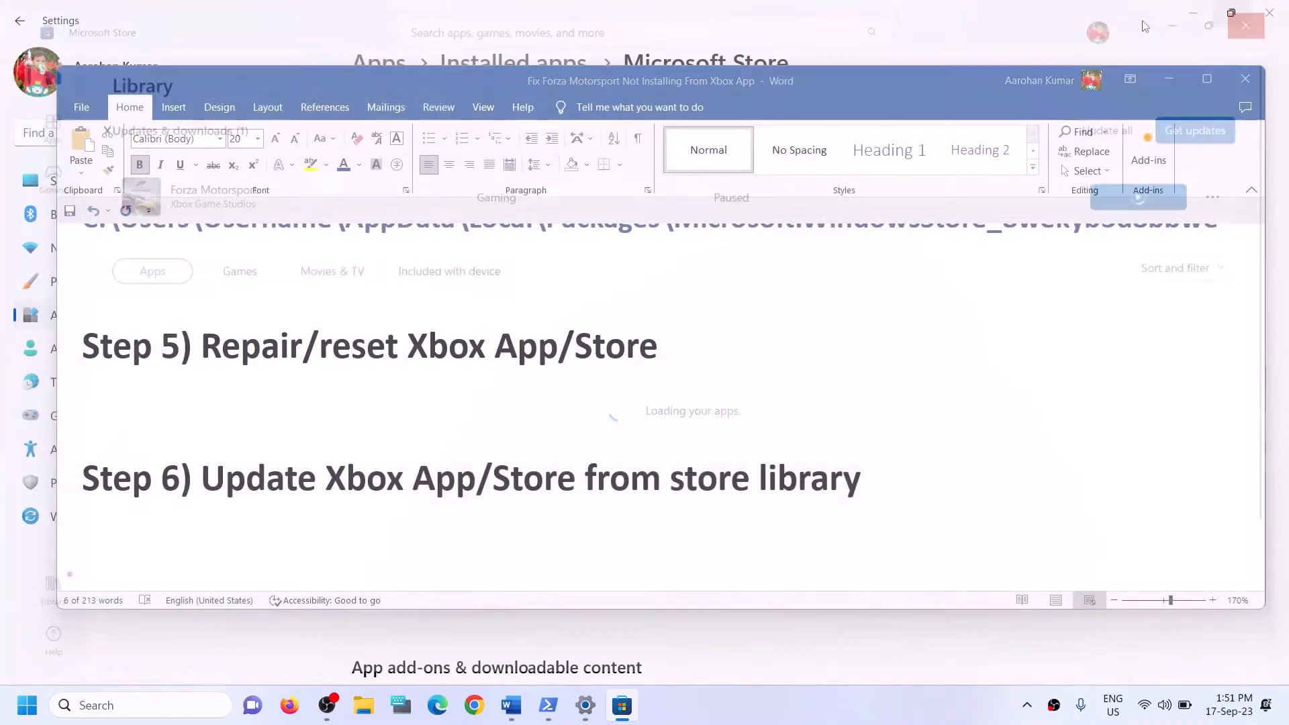
# Select the xbox-identity-provider link under Step 7 and switch to Chrome.
pyautogui.scroll(-2, 461, 457)
pyautogui.scroll(1, 451, 461)
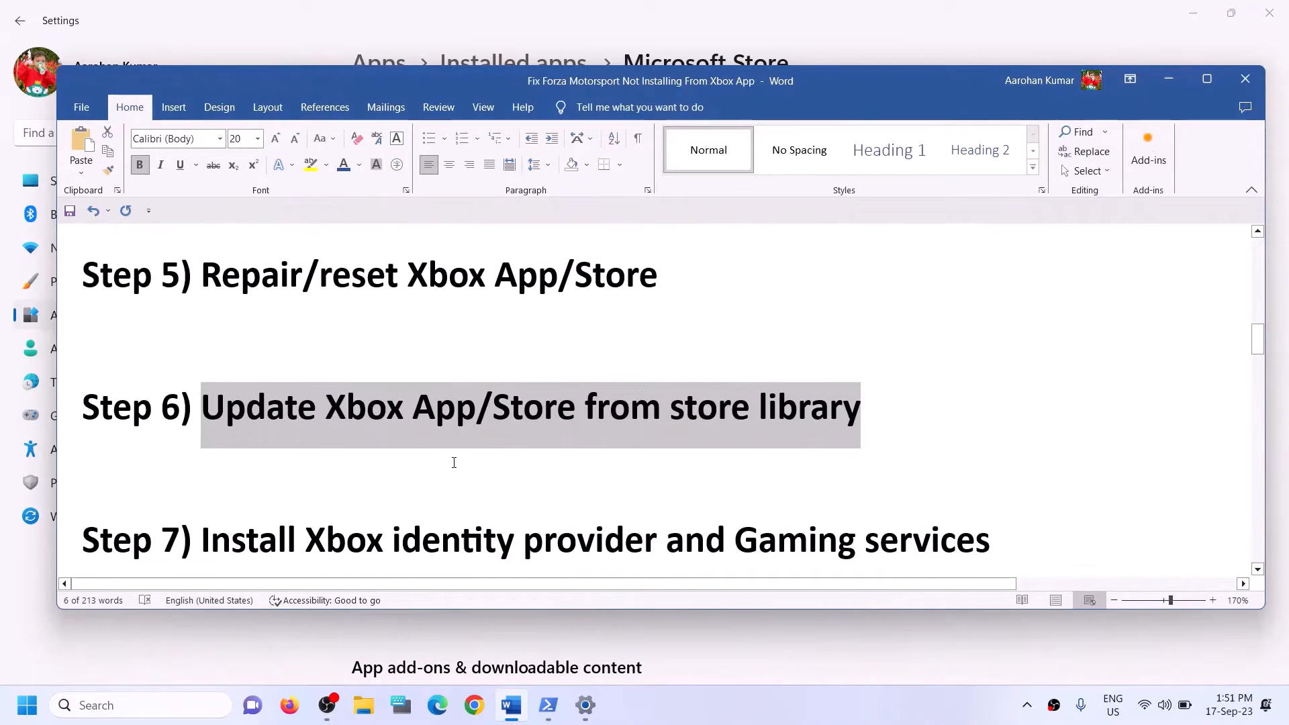
pyautogui.scroll(-1, 454, 463)
pyautogui.scroll(-1, 454, 463)
pyautogui.moveTo(303, 403); pyautogui.dragTo(990, 410)
pyautogui.scroll(-1, 436, 410)
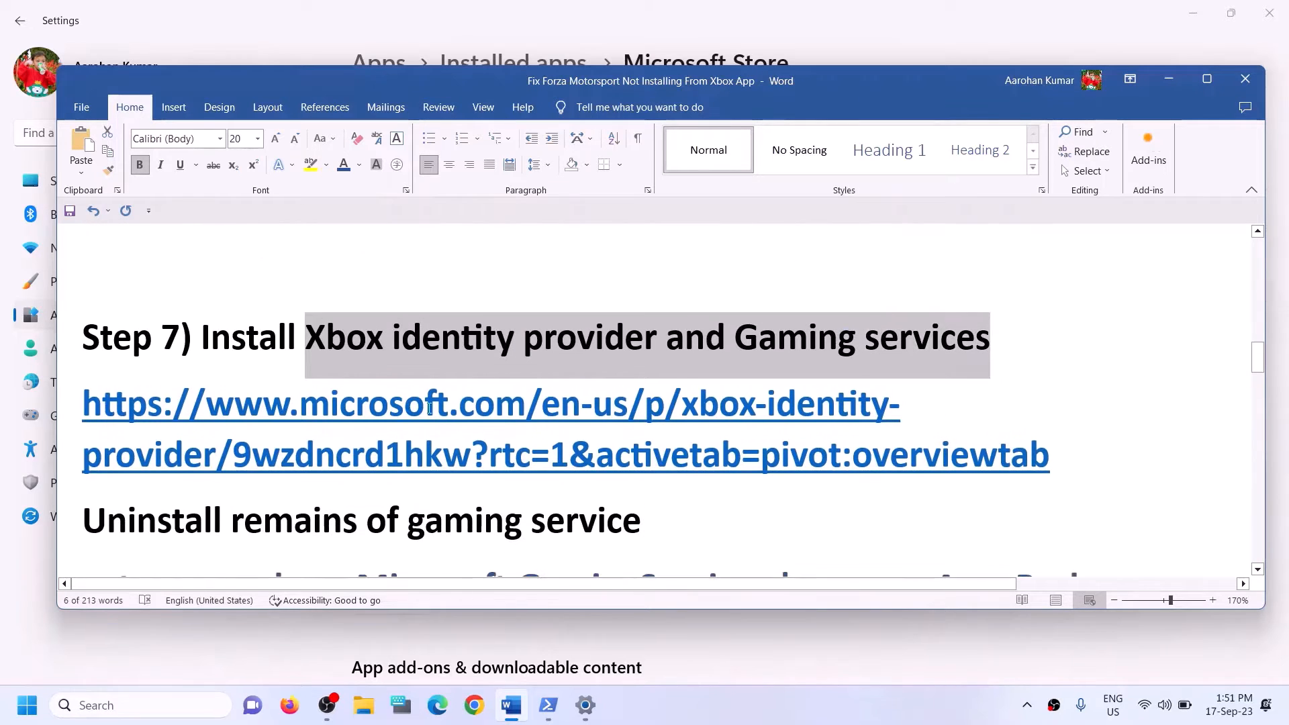
pyautogui.moveTo(1070, 454); pyautogui.dragTo(191, 437)
pyautogui.hotkey('ctrl', 'c')
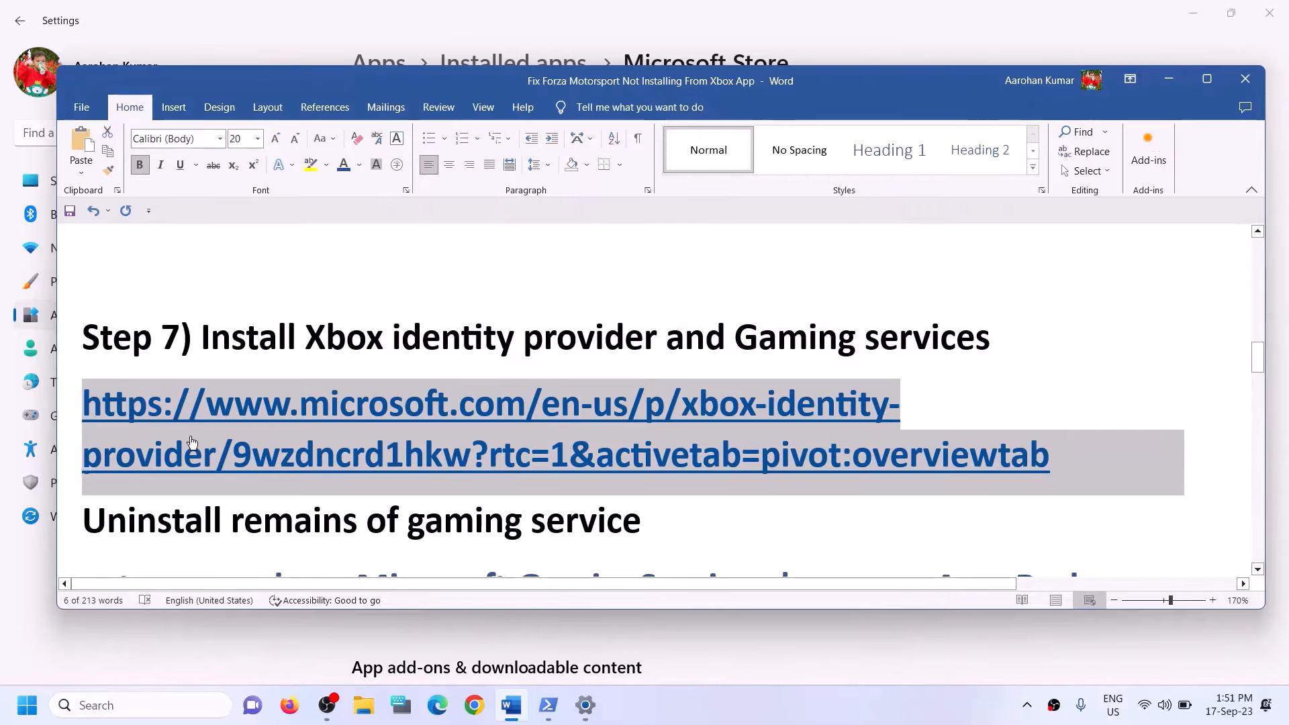
pyautogui.click(475, 705)
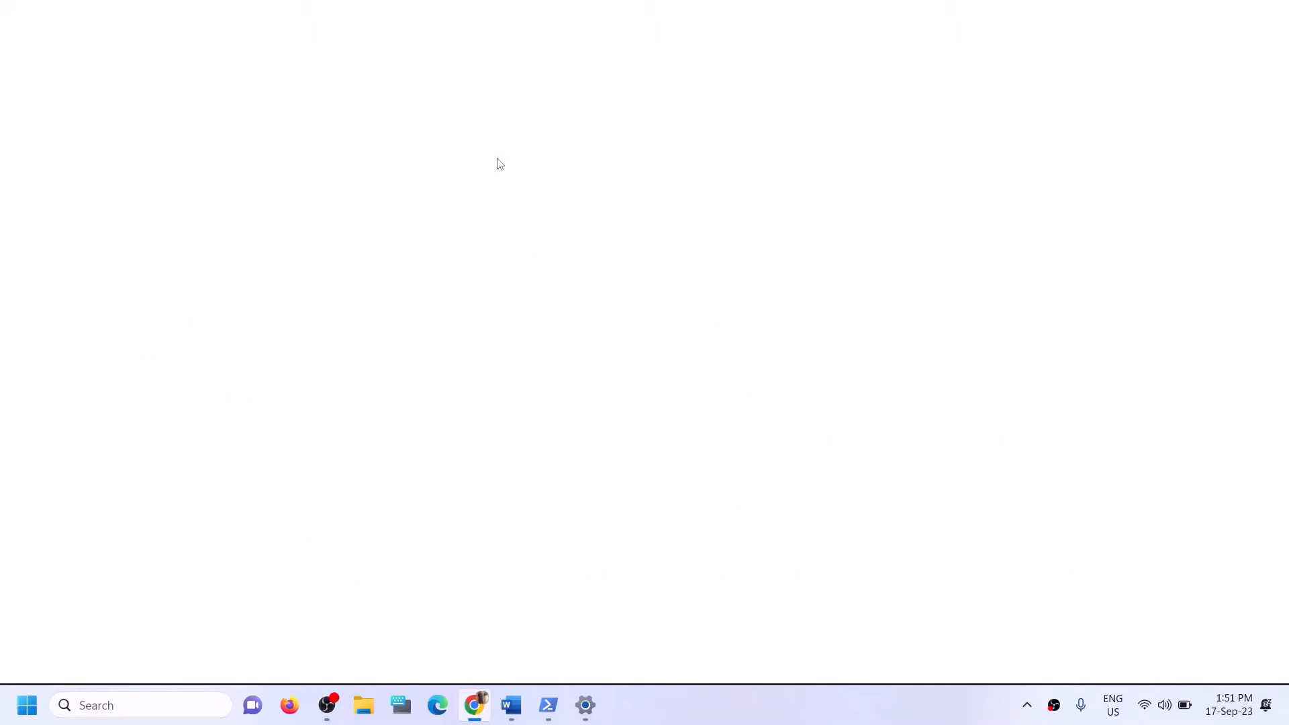
# Load the pasted Xbox Identity Provider page and hand it to the Microsoft Store app.
pyautogui.hotkey('ctrl', 'v')
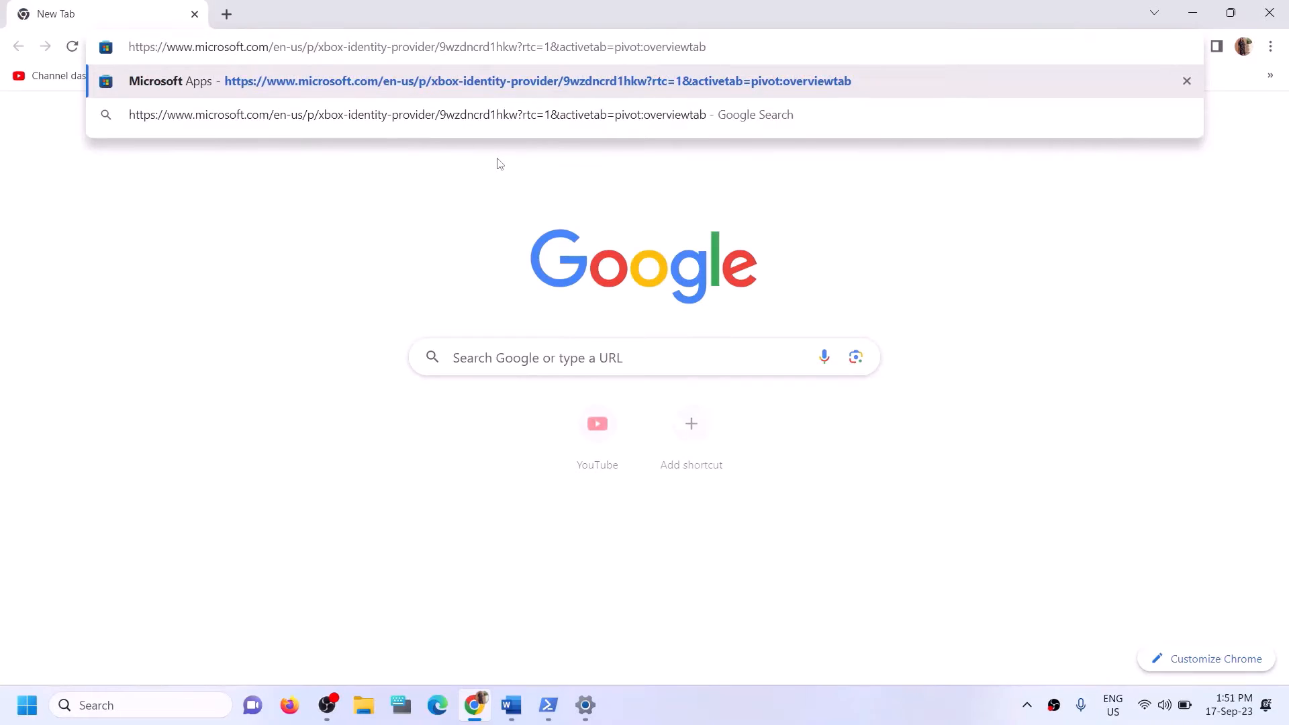
pyautogui.press('Return')
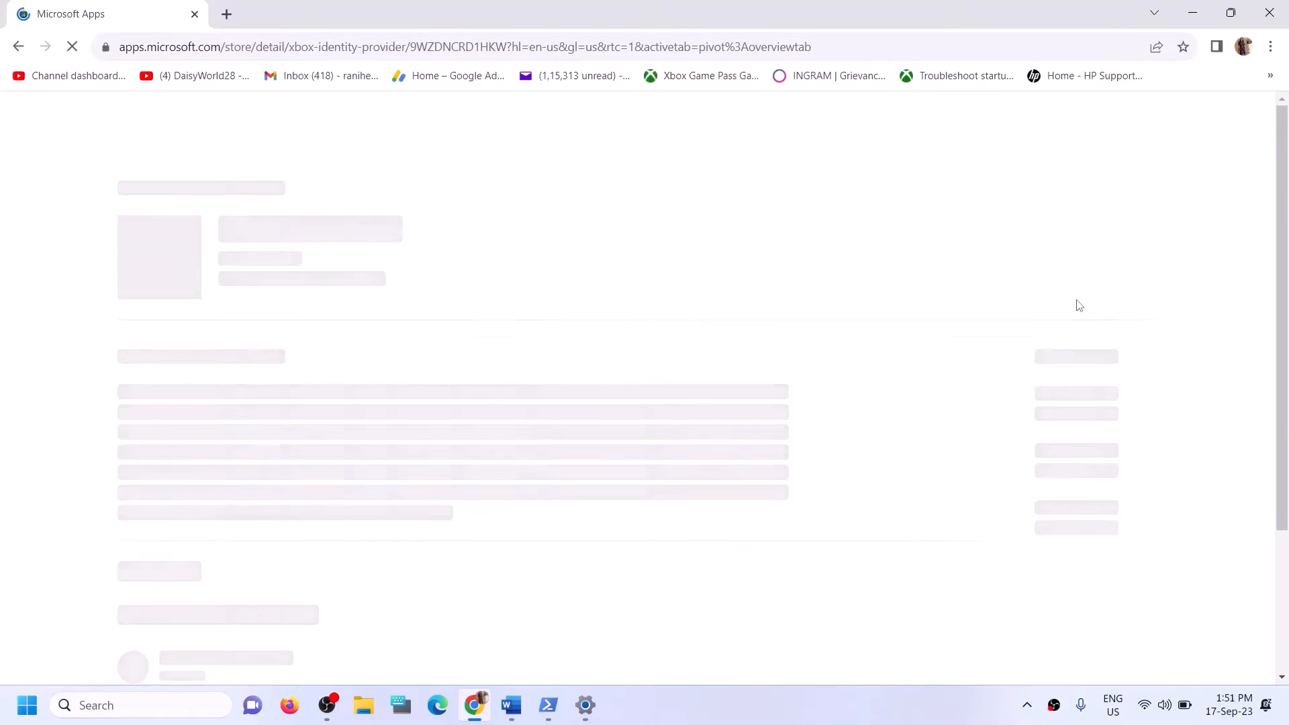
pyautogui.moveTo(262, 247); pyautogui.dragTo(414, 259)
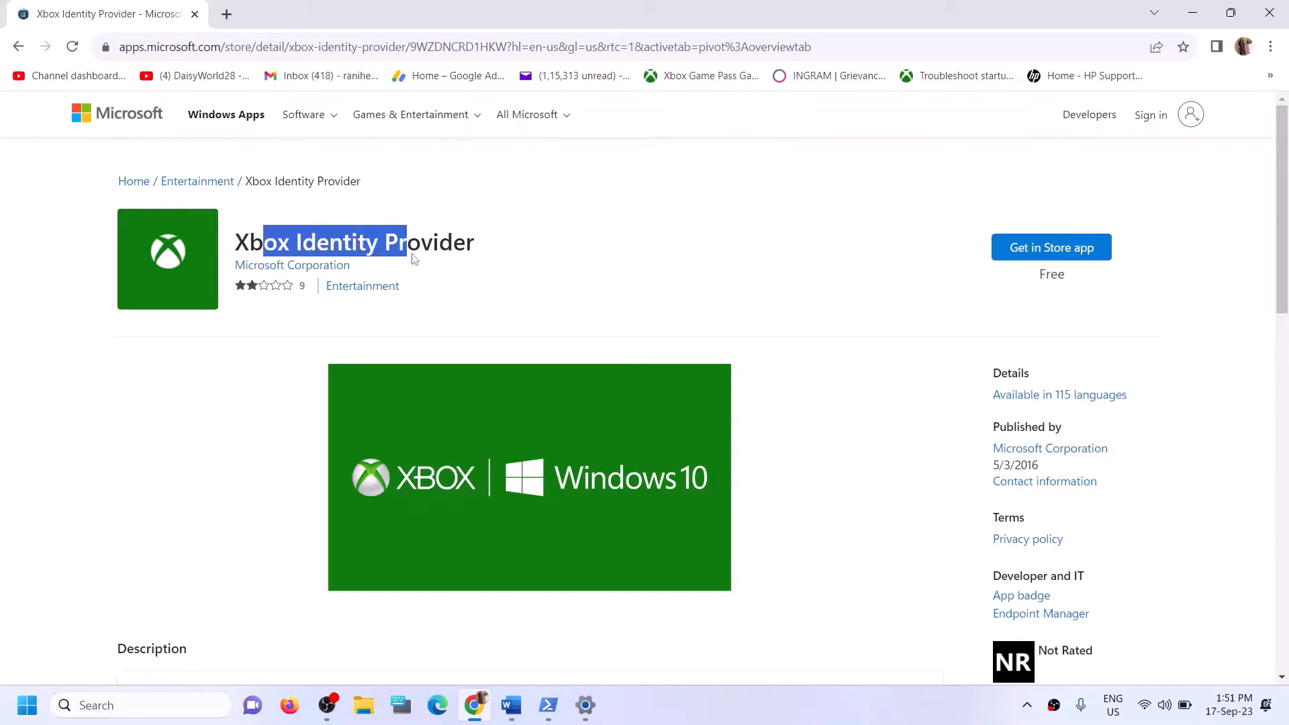
pyautogui.click(1023, 250)
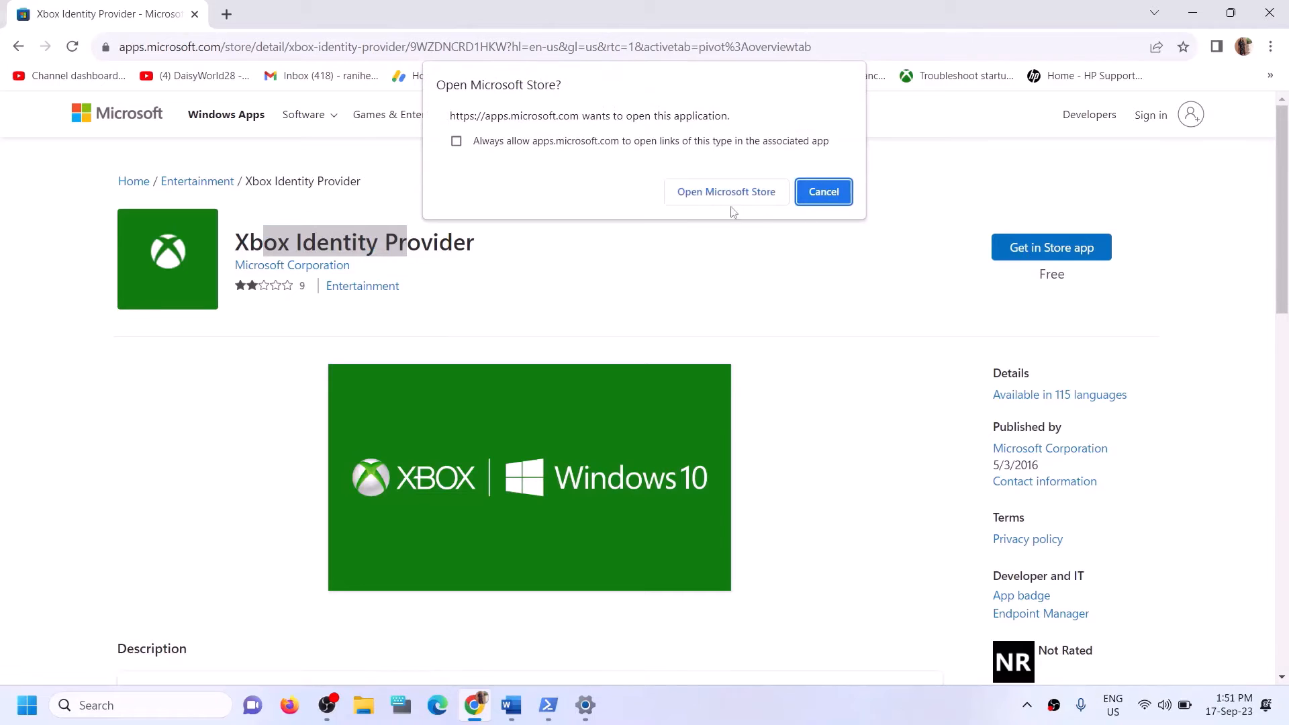
pyautogui.click(701, 193)
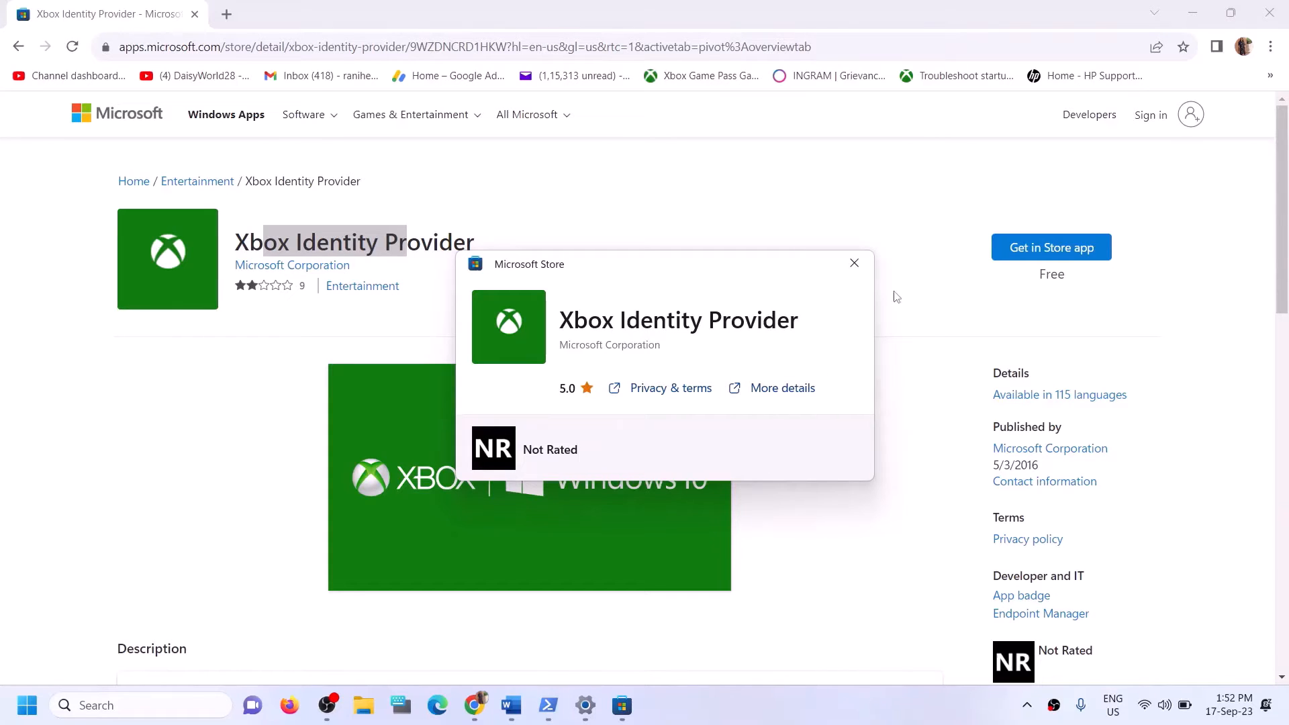
pyautogui.click(854, 263)
# Copy the Gaming Services removal command from the guide.
pyautogui.click(517, 711)
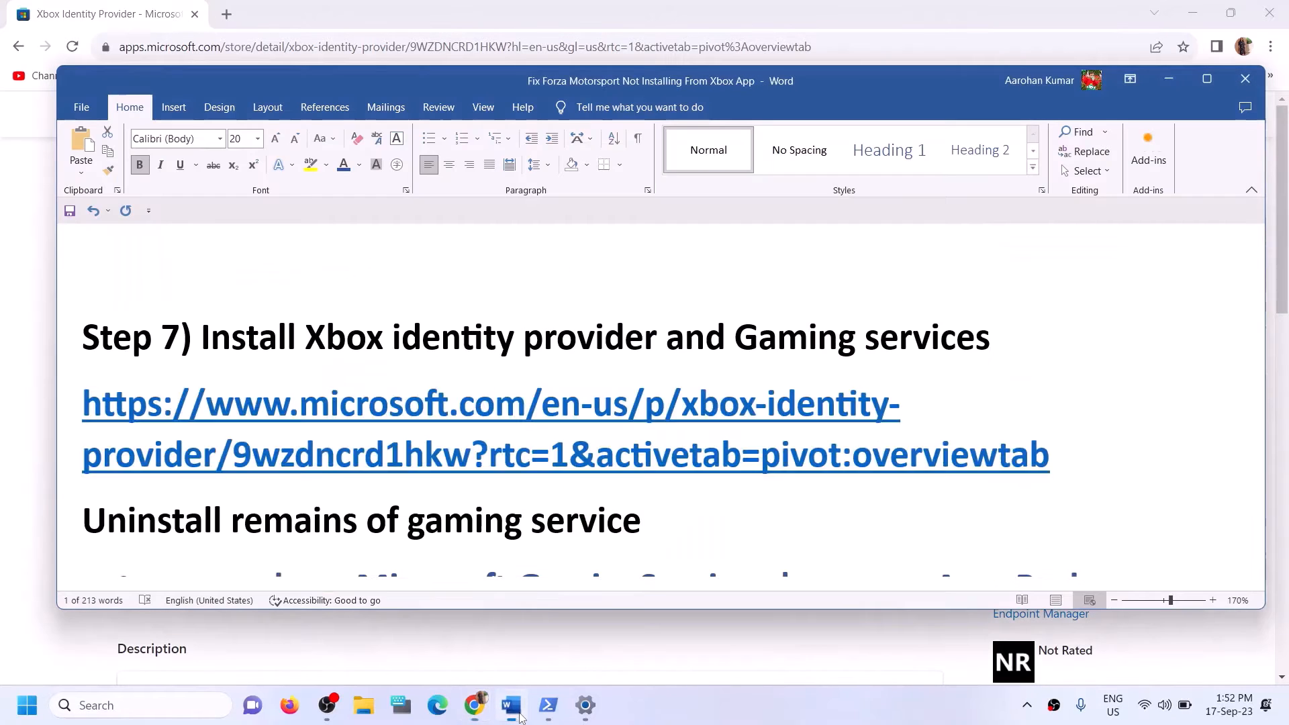
pyautogui.scroll(-3, 496, 540)
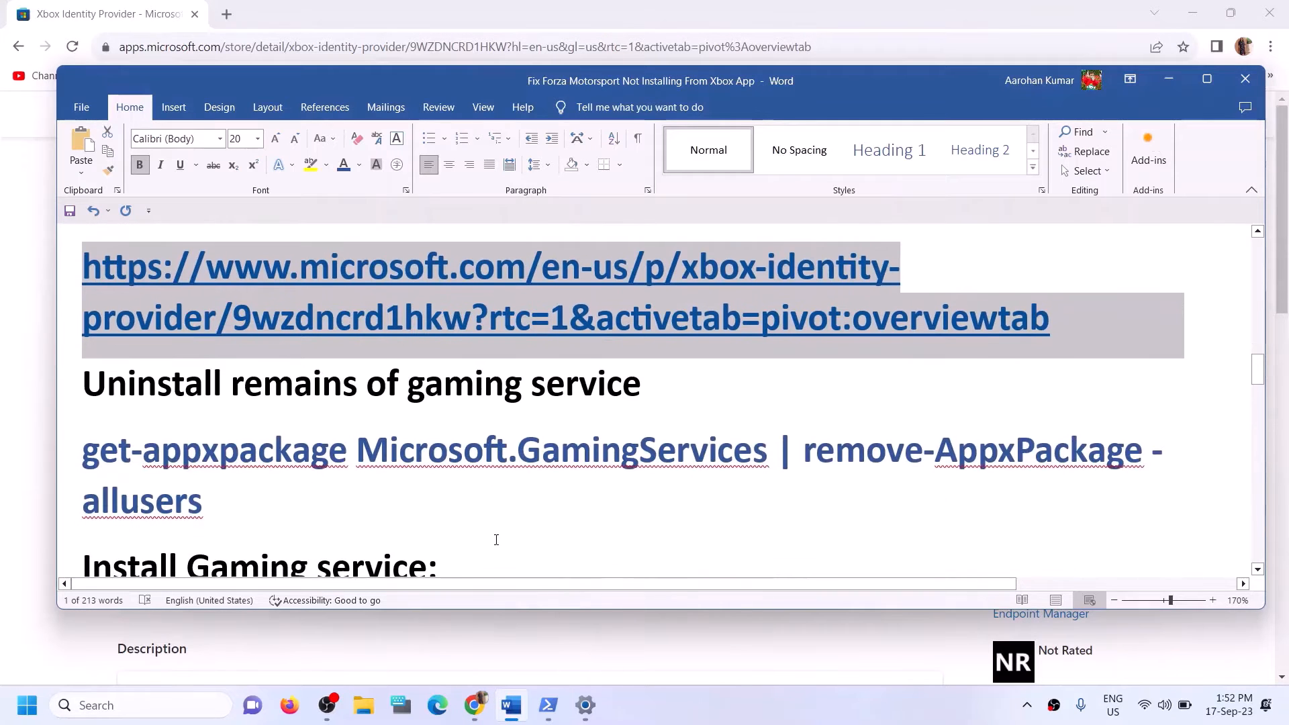
pyautogui.scroll(-1, 376, 503)
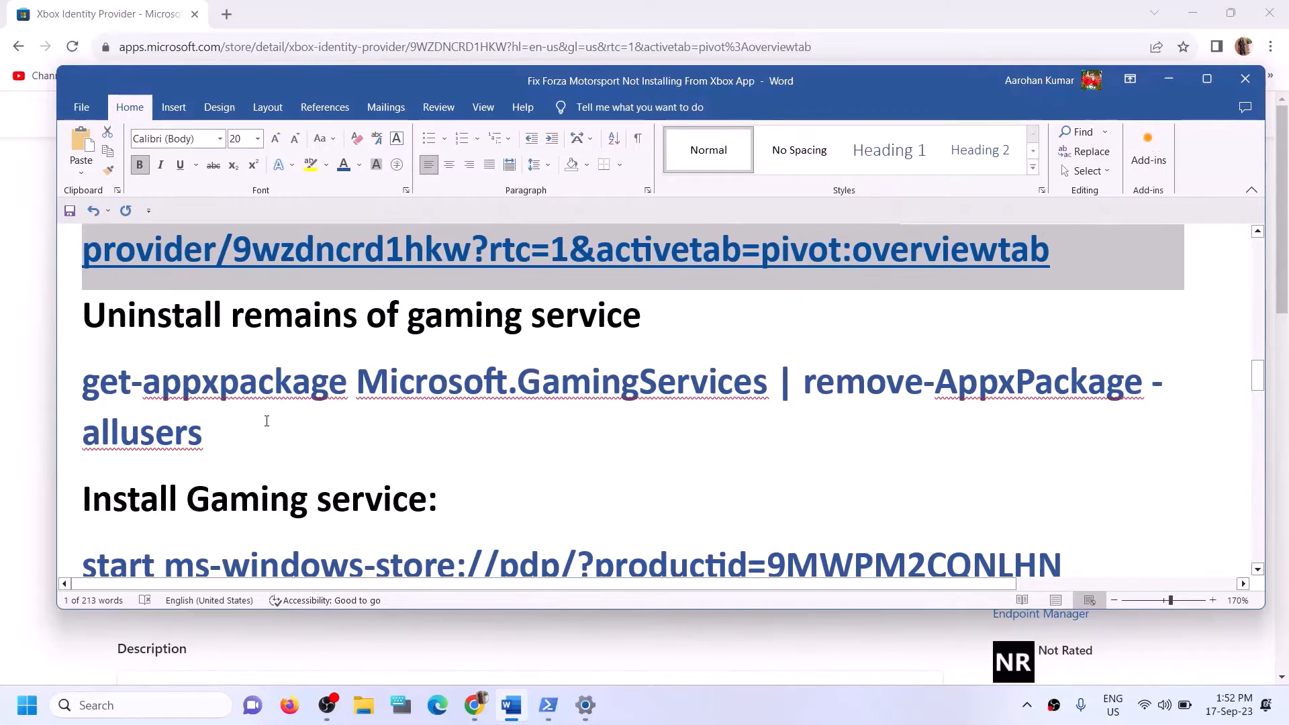
pyautogui.moveTo(221, 433); pyautogui.dragTo(90, 396)
pyautogui.rightClick(110, 407)
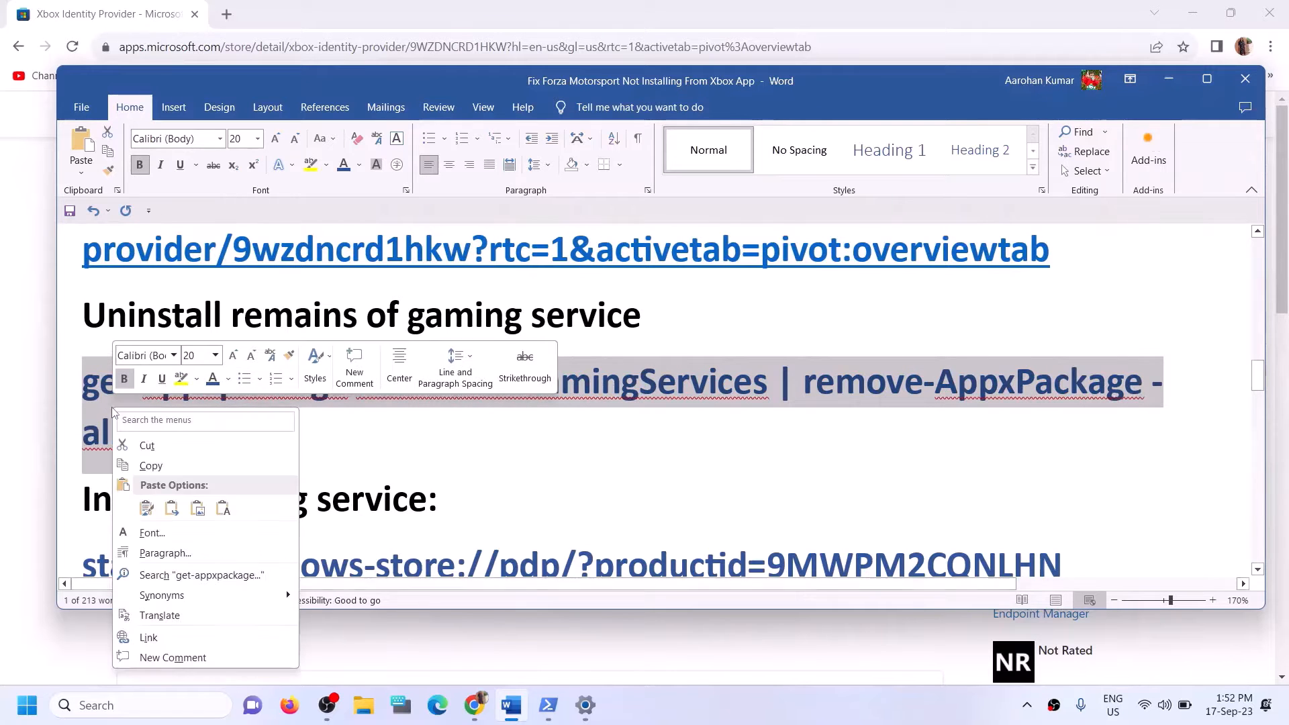
pyautogui.click(150, 466)
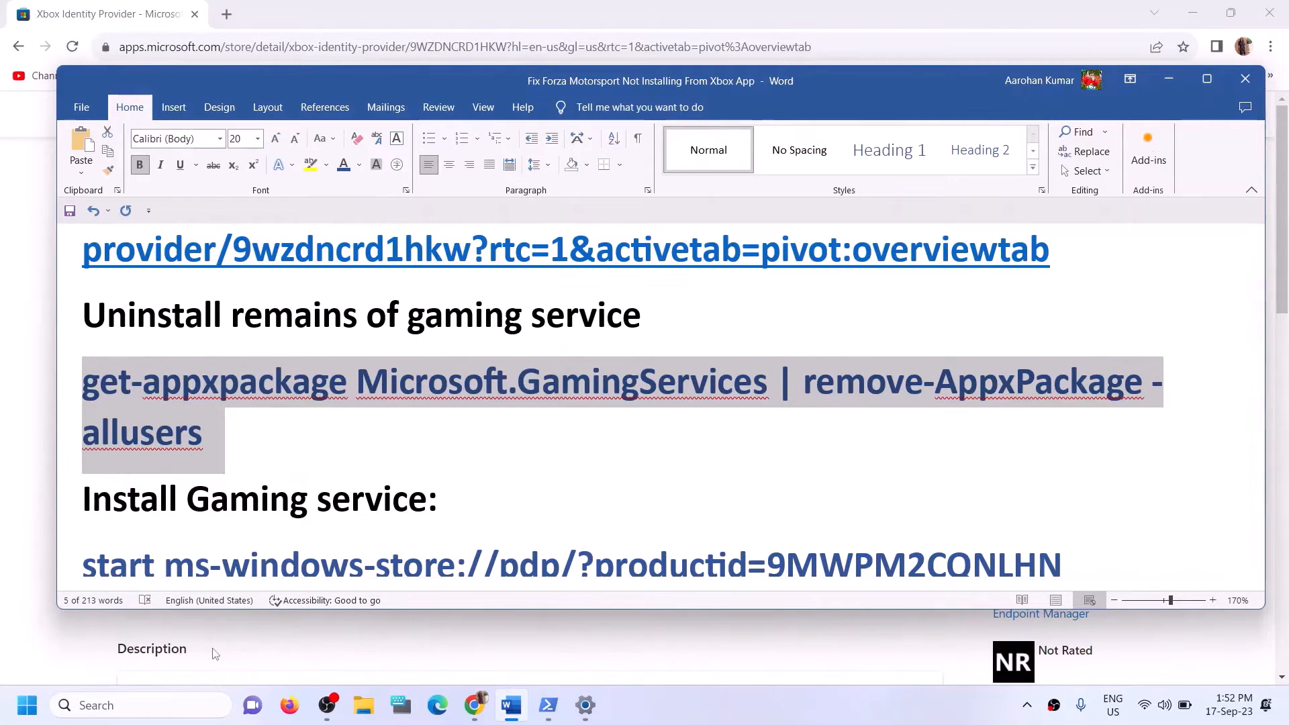
# Open PowerShell as administrator and run the pasted remove-AppxPackage -allusers command.
pyautogui.click(179, 702)
pyautogui.write('po')
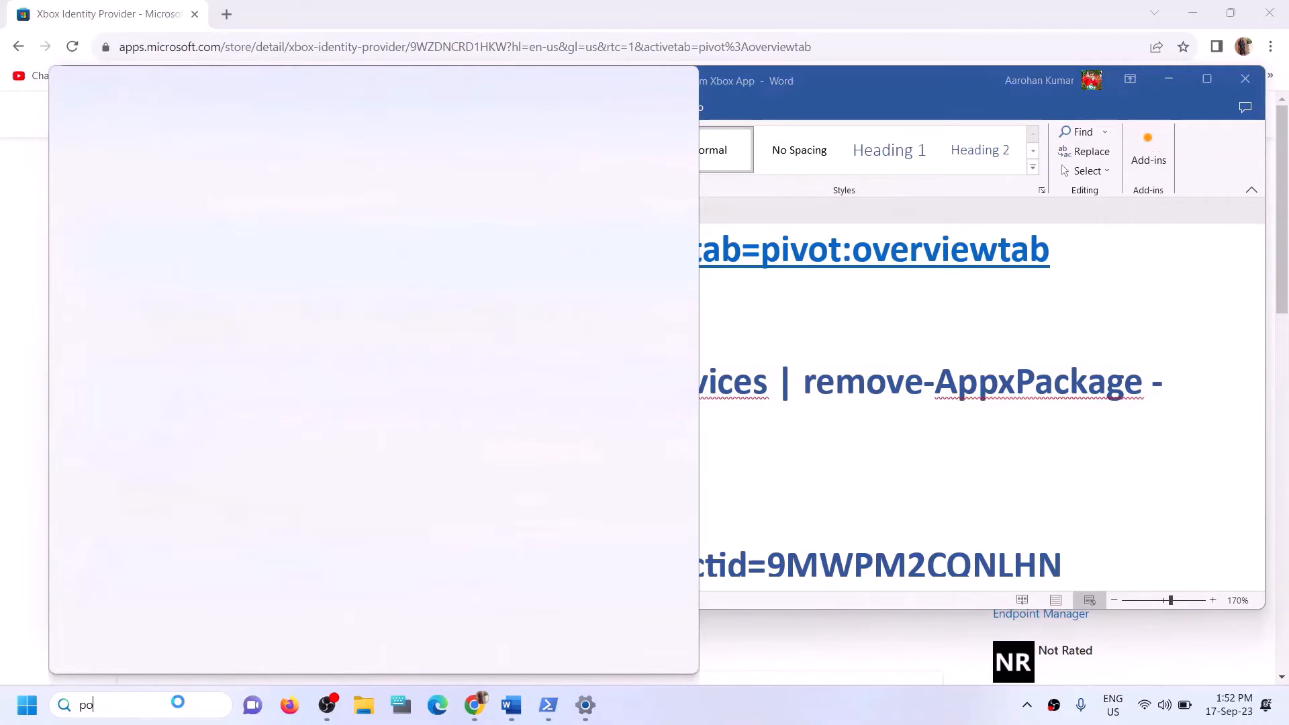
pyautogui.write('wershell')
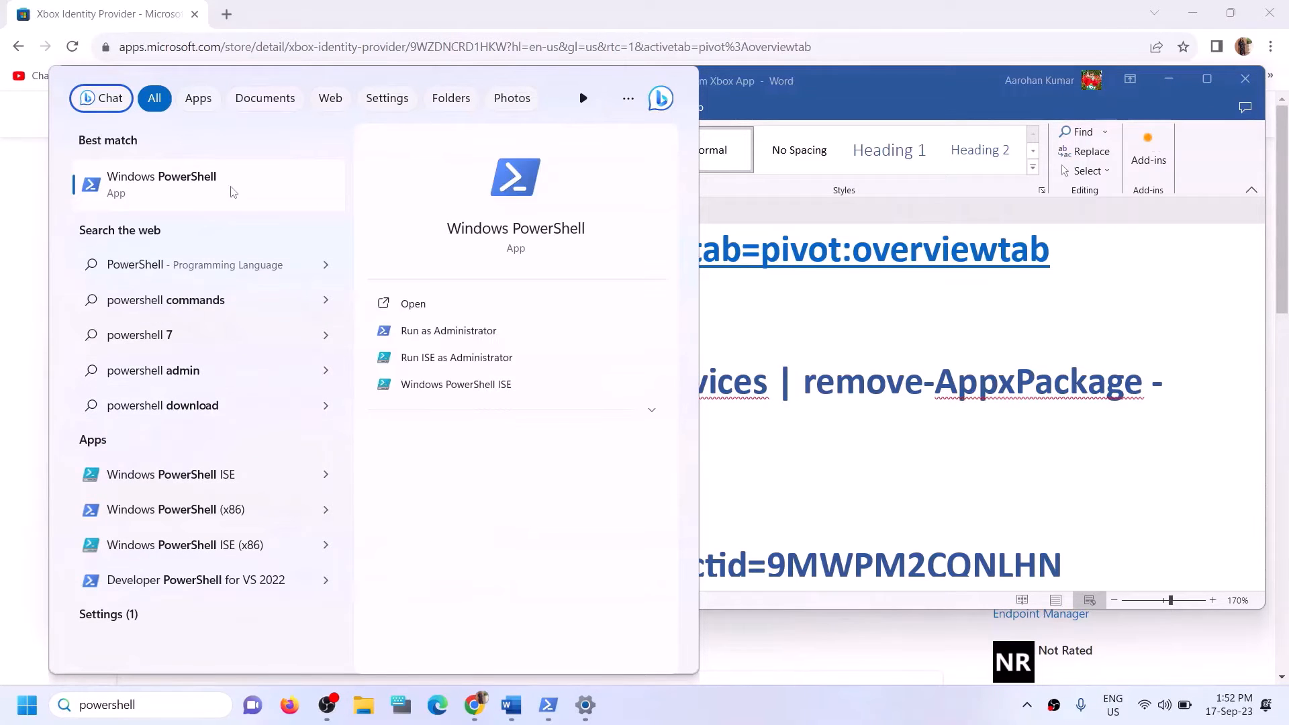
pyautogui.rightClick(260, 195)
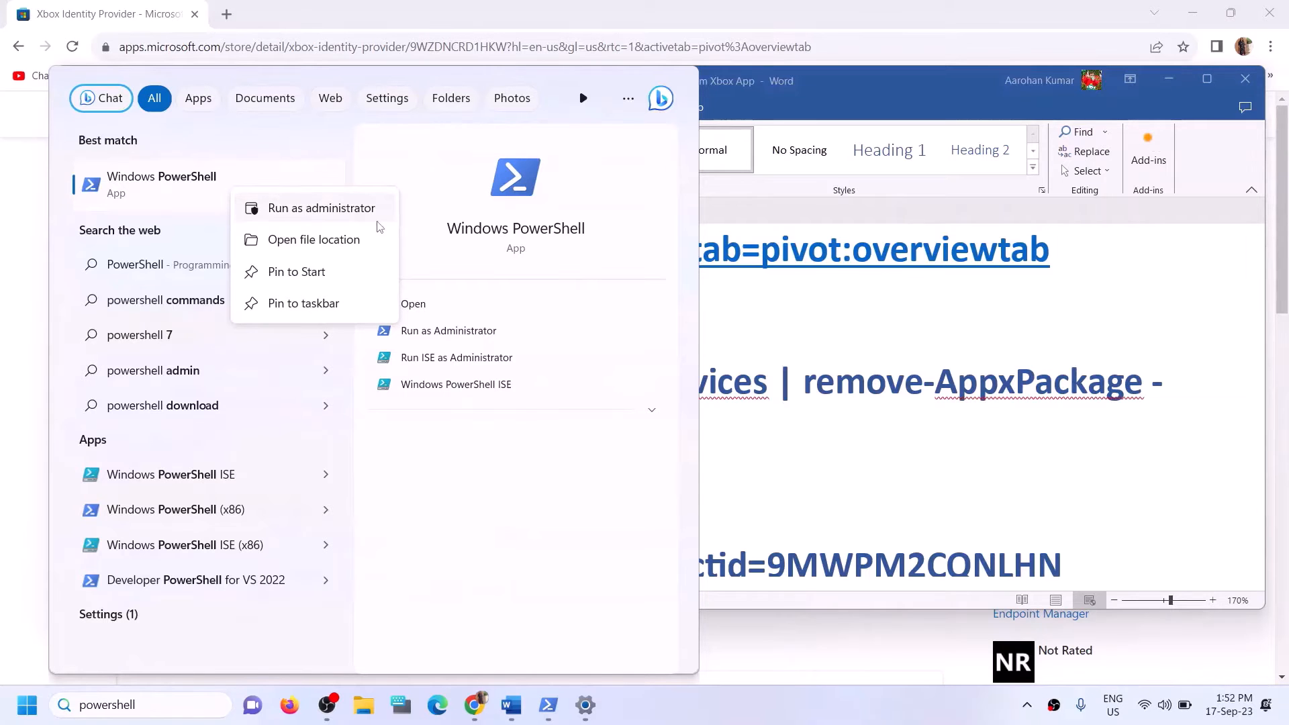
pyautogui.click(331, 214)
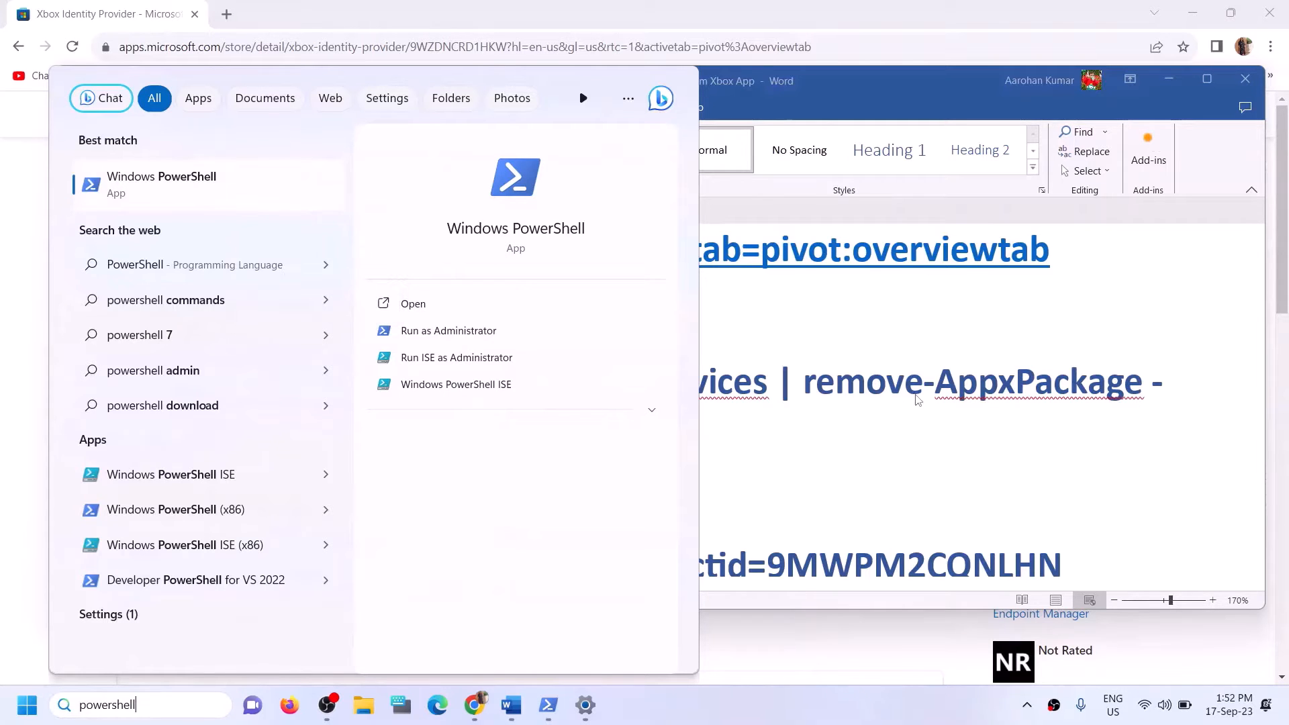
pyautogui.click(535, 483)
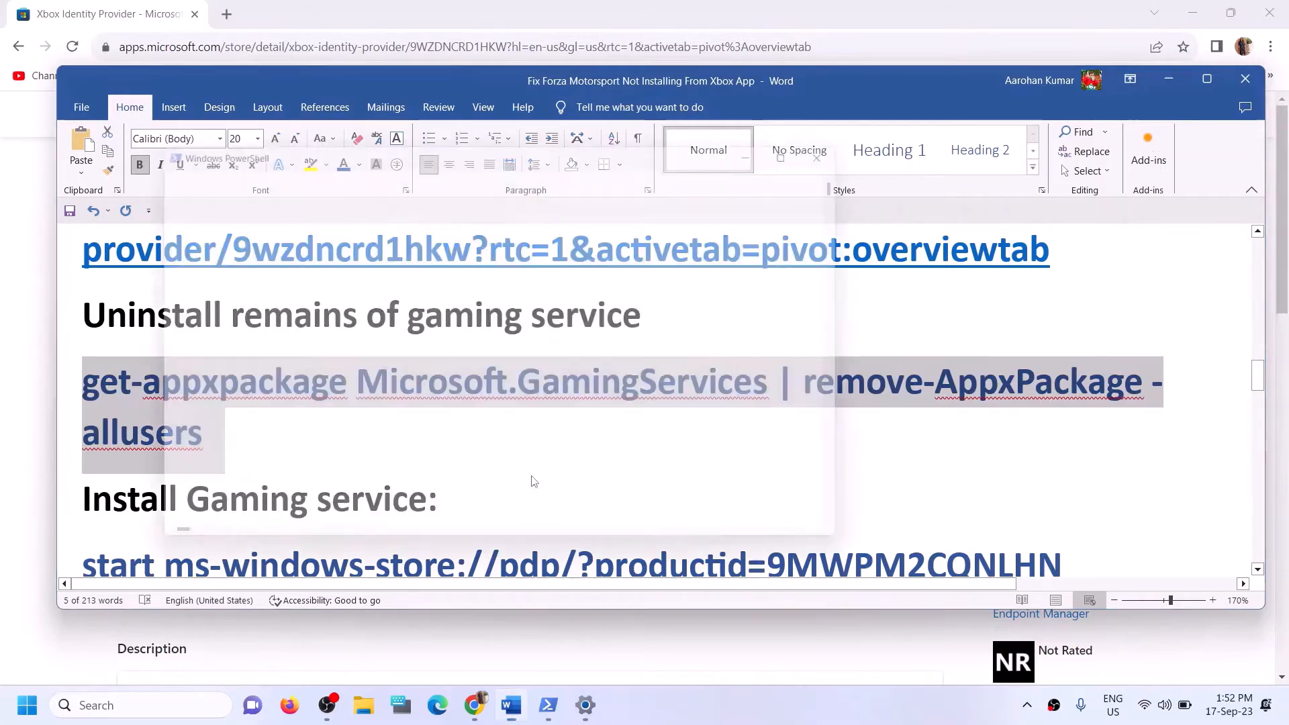
pyautogui.hotkey('ctrl', 'v')
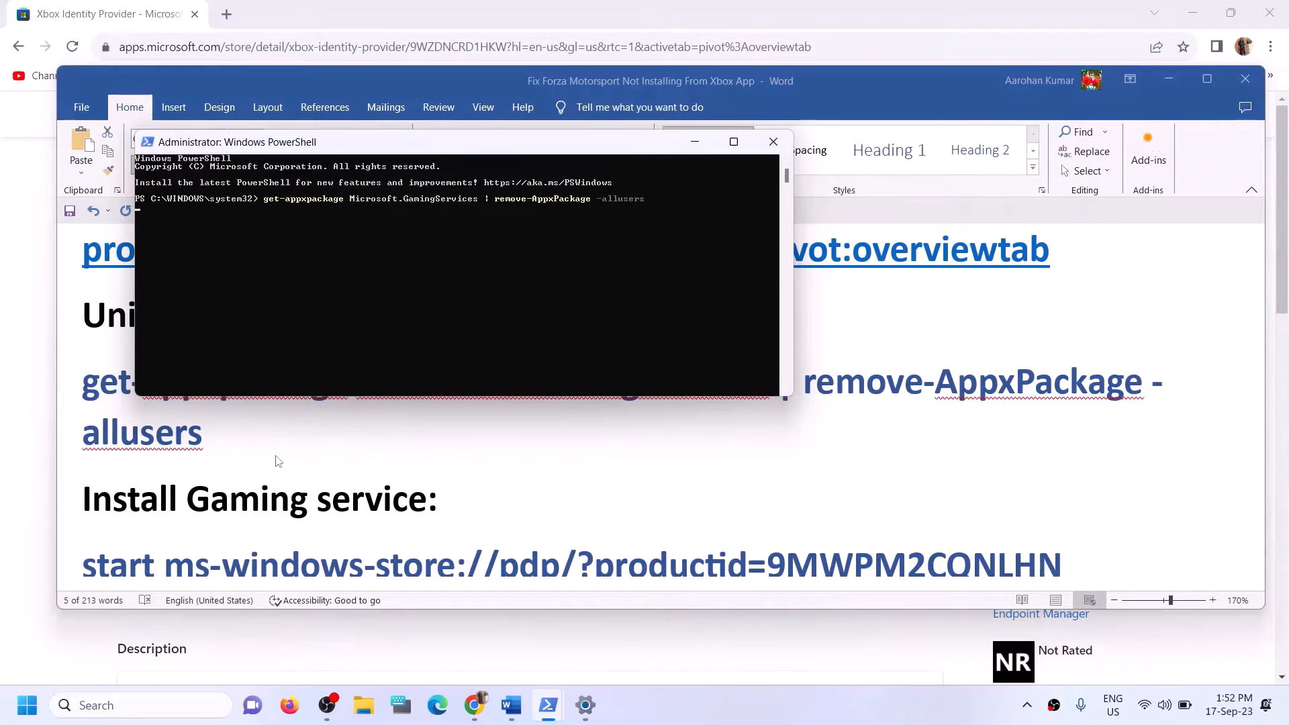
pyautogui.hotkey('alt', 'Tab')
# Run 'start ms-windows-store://pdp/?productid=9MWPM2CQNLHN' from the notes in PowerShell and maximize the Store window.
pyautogui.scroll(-2, 328, 454)
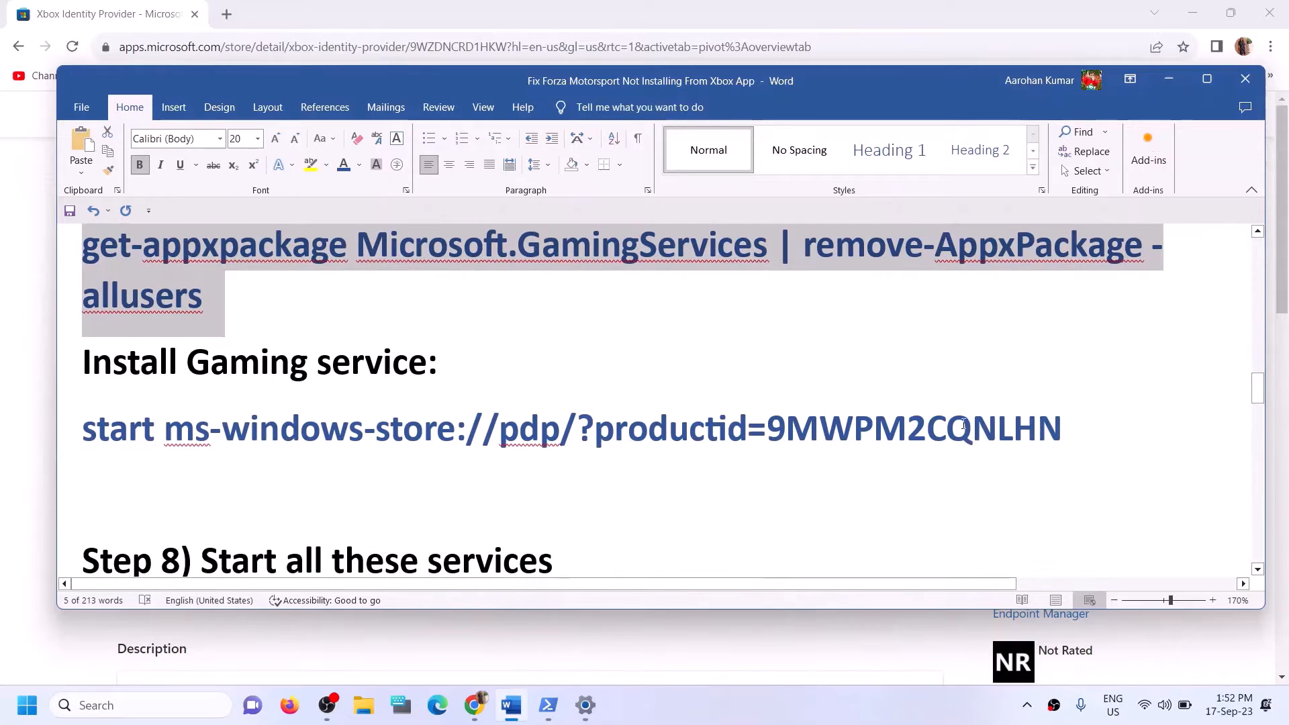
pyautogui.moveTo(1067, 419); pyautogui.dragTo(84, 433)
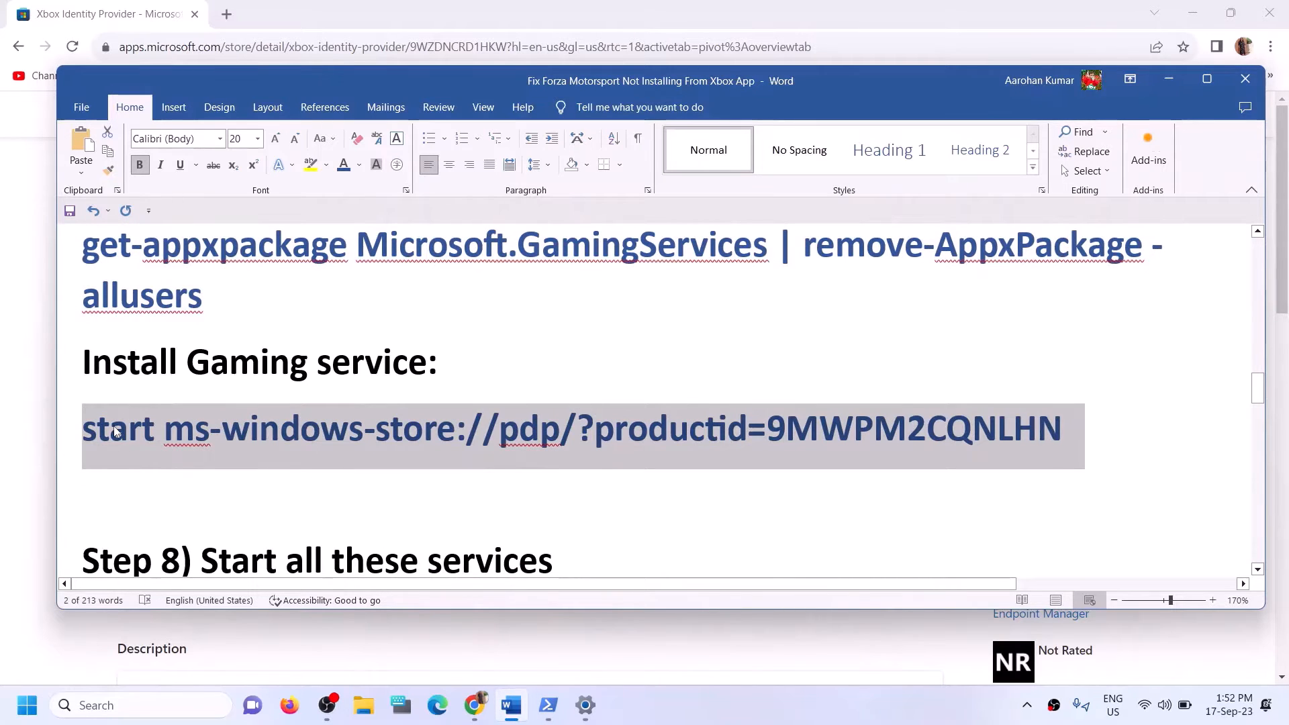
pyautogui.hotkey('ctrl', 'c')
pyautogui.hotkey('alt', 'Tab')
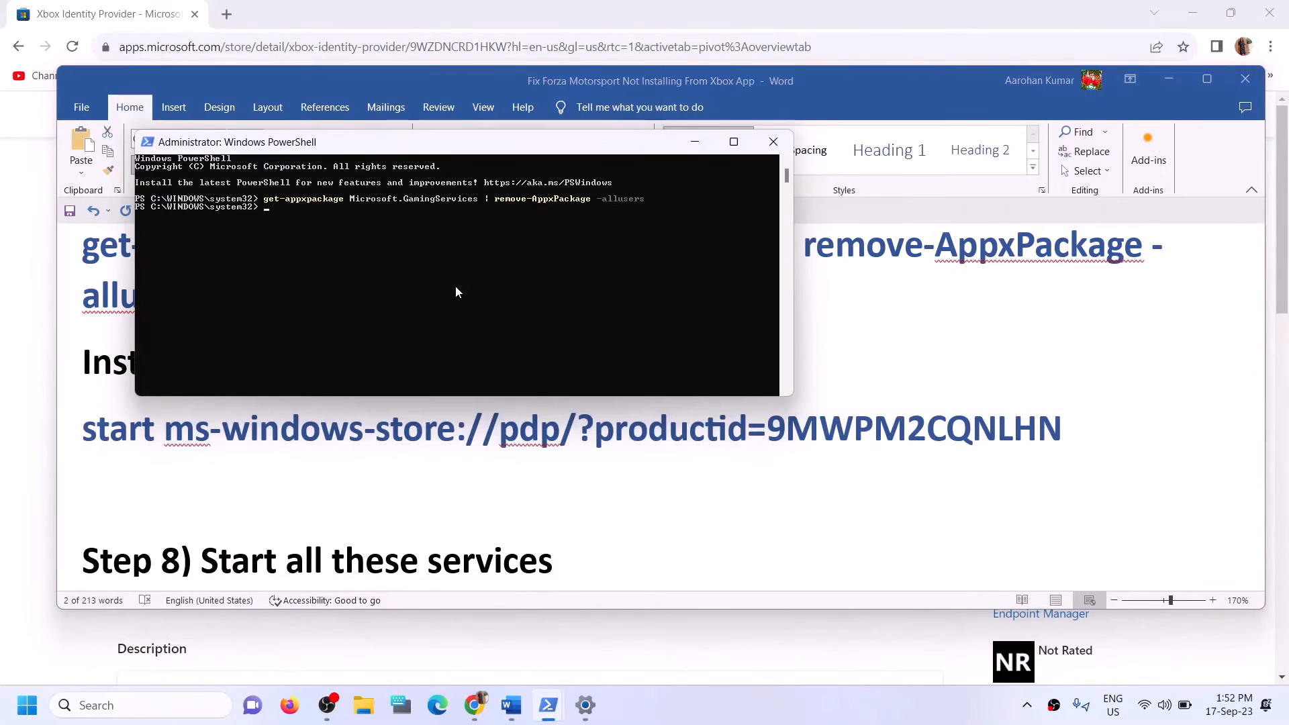
pyautogui.hotkey('ctrl', 'v')
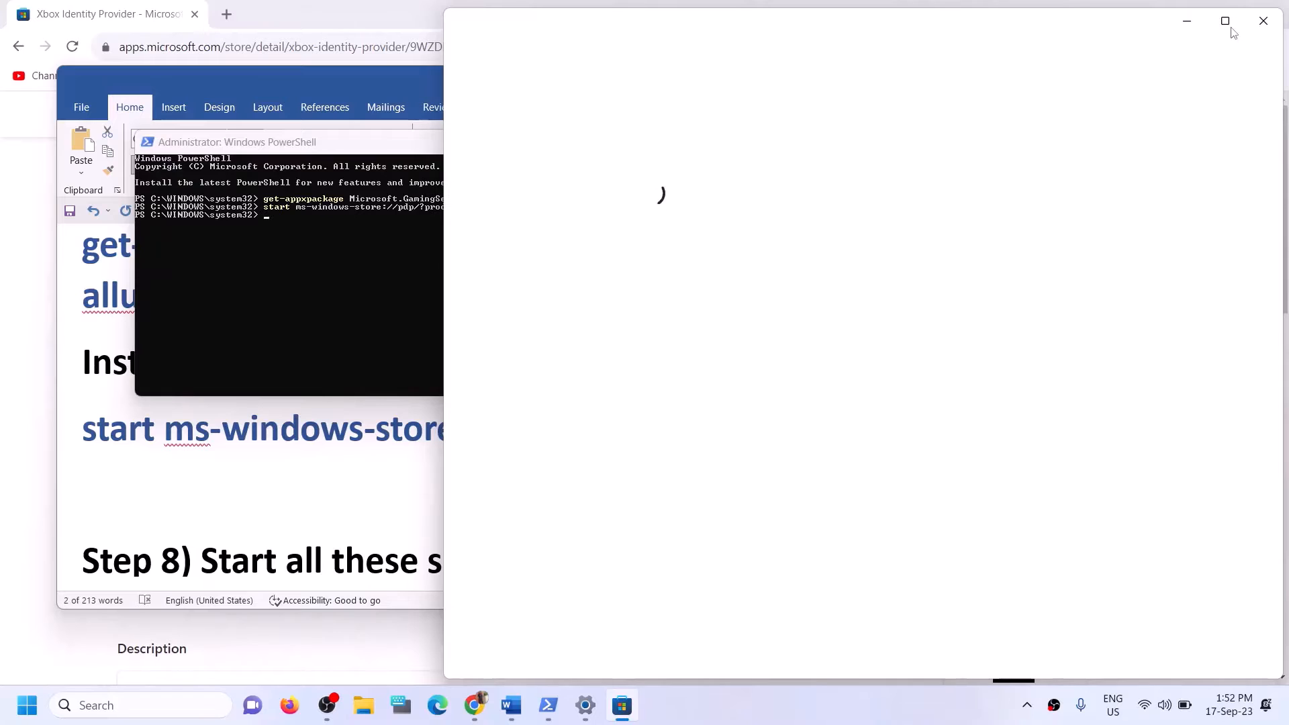
pyautogui.click(1232, 26)
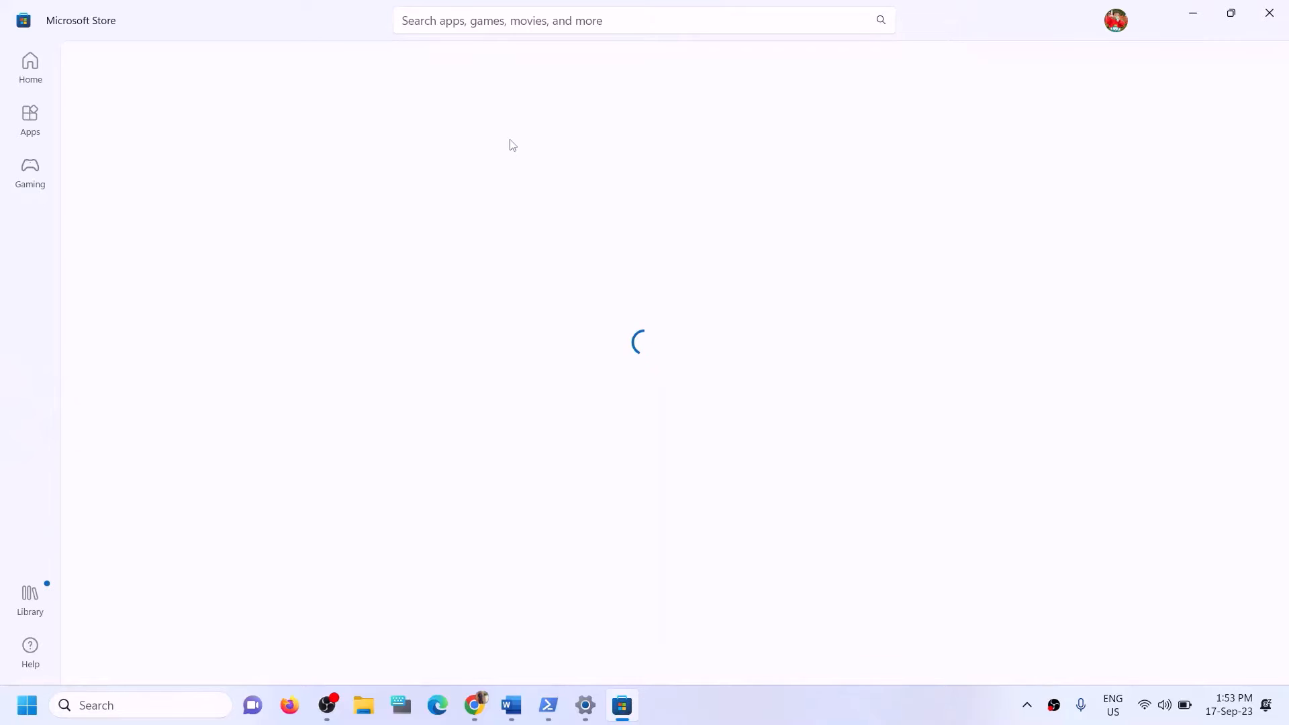
# Install Gaming Services from its Store page and approve the permission prompt.
pyautogui.click(246, 343)
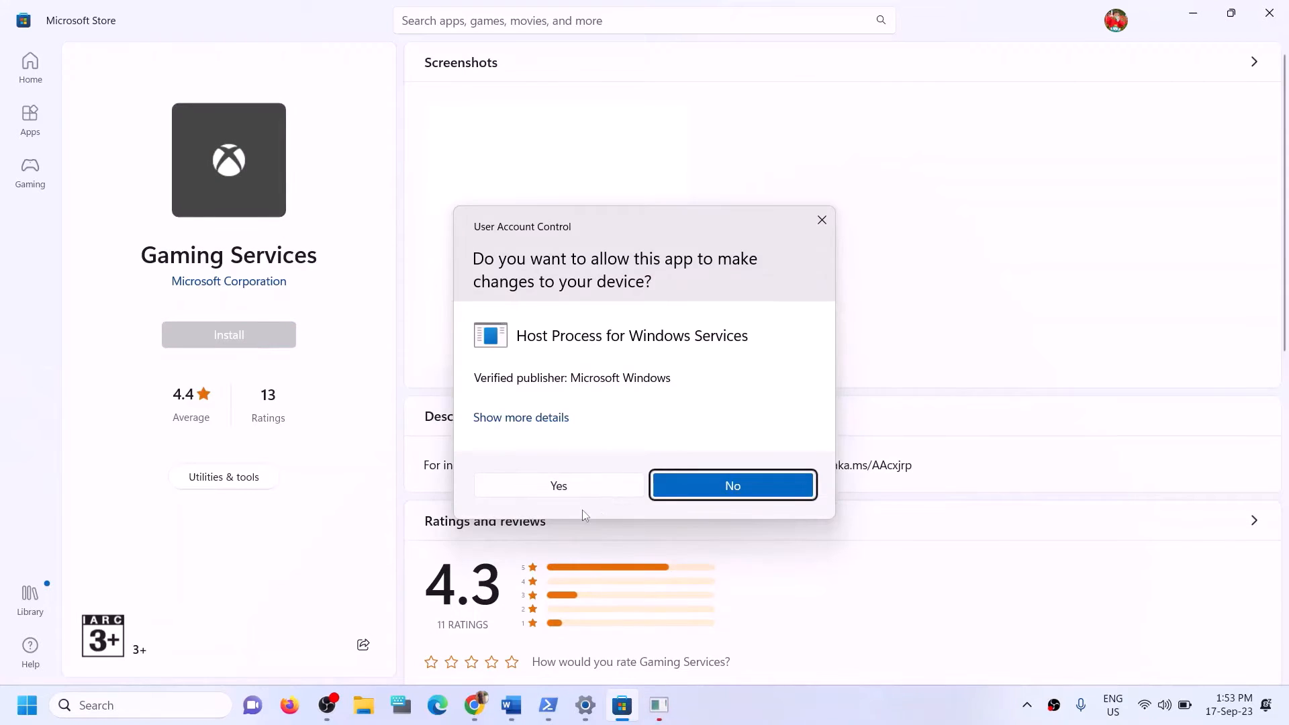
pyautogui.click(554, 488)
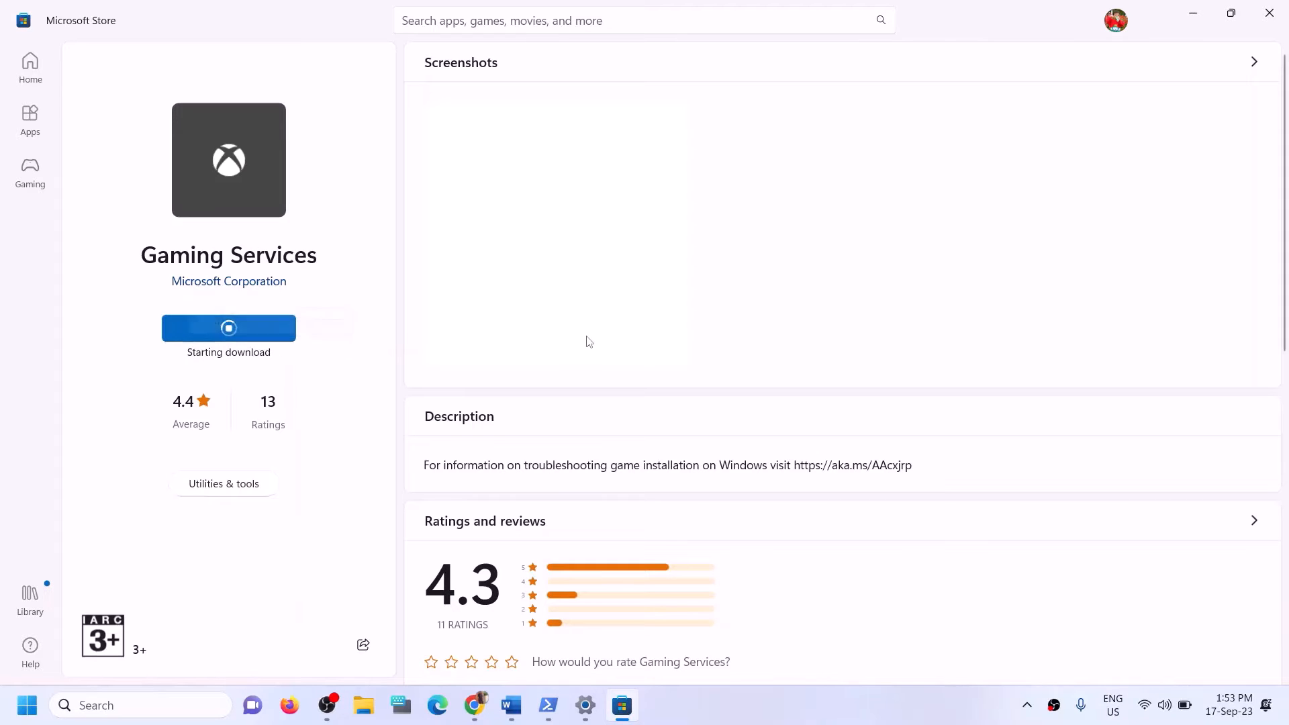
pyautogui.click(511, 705)
# Highlight the Step 8 line about which services to start in the Word guide.
pyautogui.scroll(-5, 390, 488)
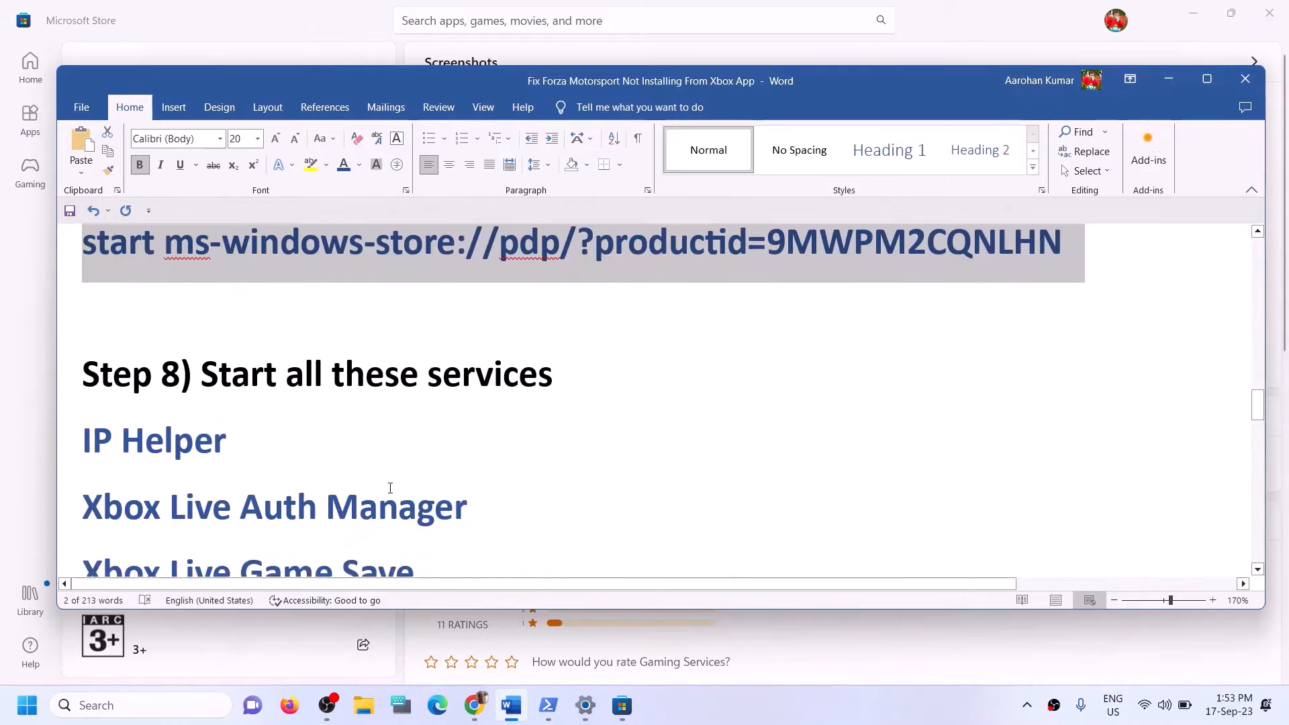
pyautogui.scroll(1, 190, 283)
pyautogui.moveTo(189, 282); pyautogui.dragTo(662, 302)
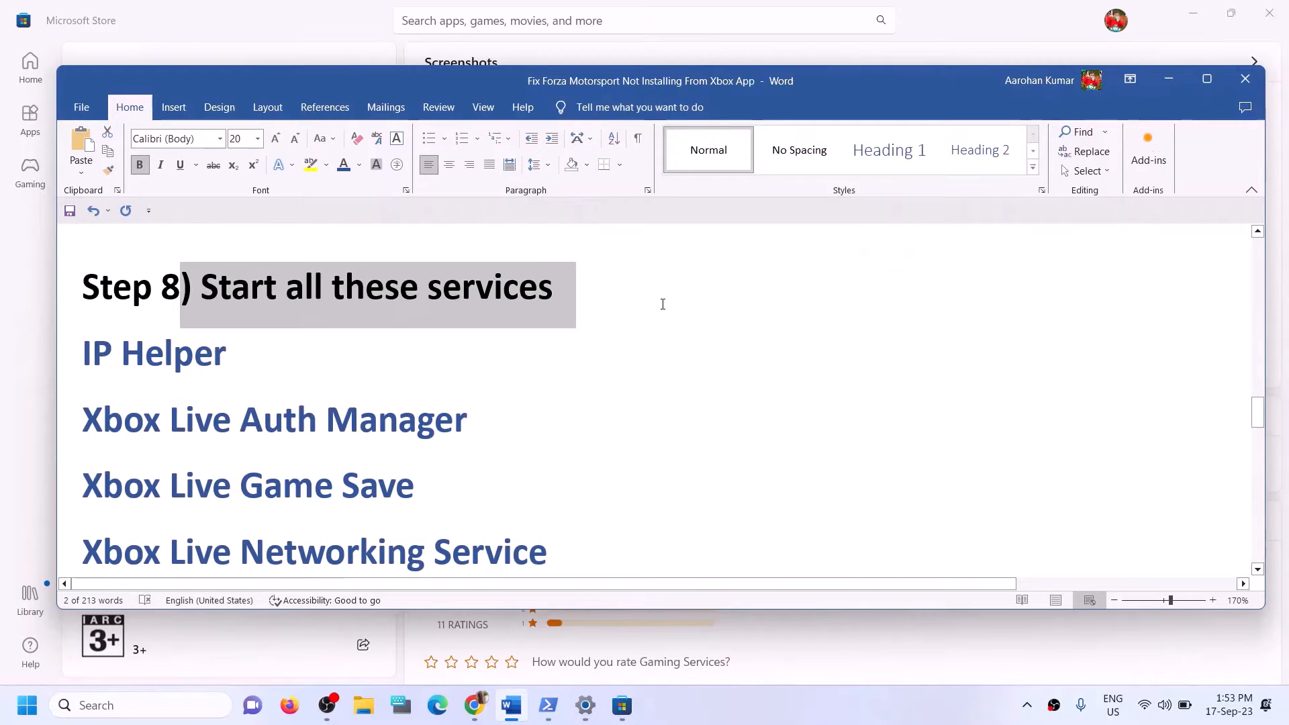
# Search for 'services' and launch the Services app.
pyautogui.click(167, 710)
pyautogui.write('s')
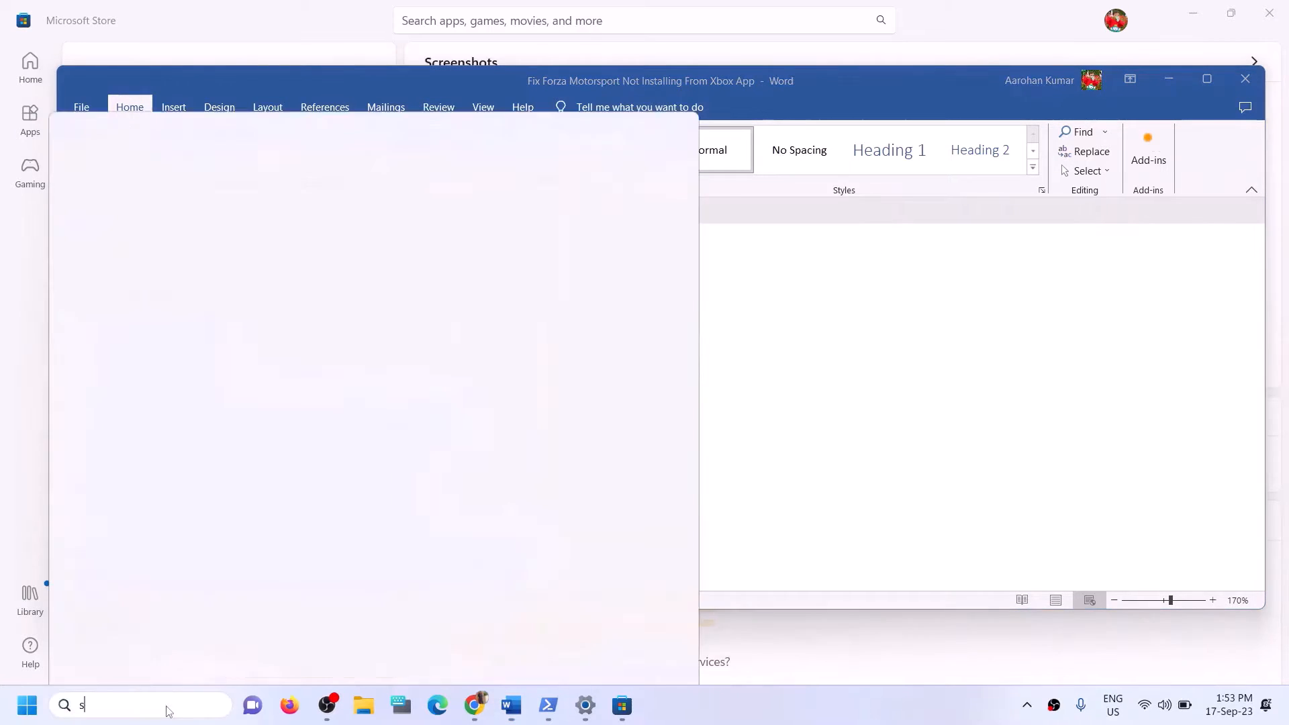
pyautogui.write('ervices')
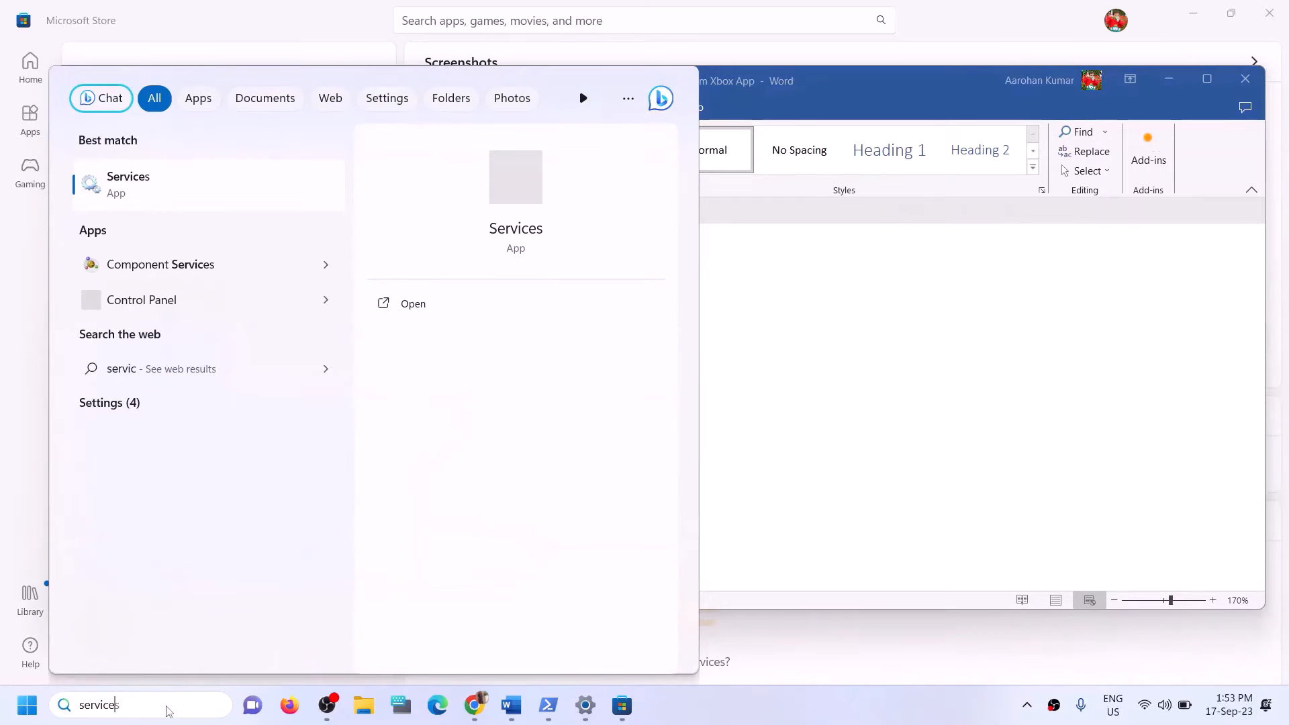
pyautogui.click(140, 184)
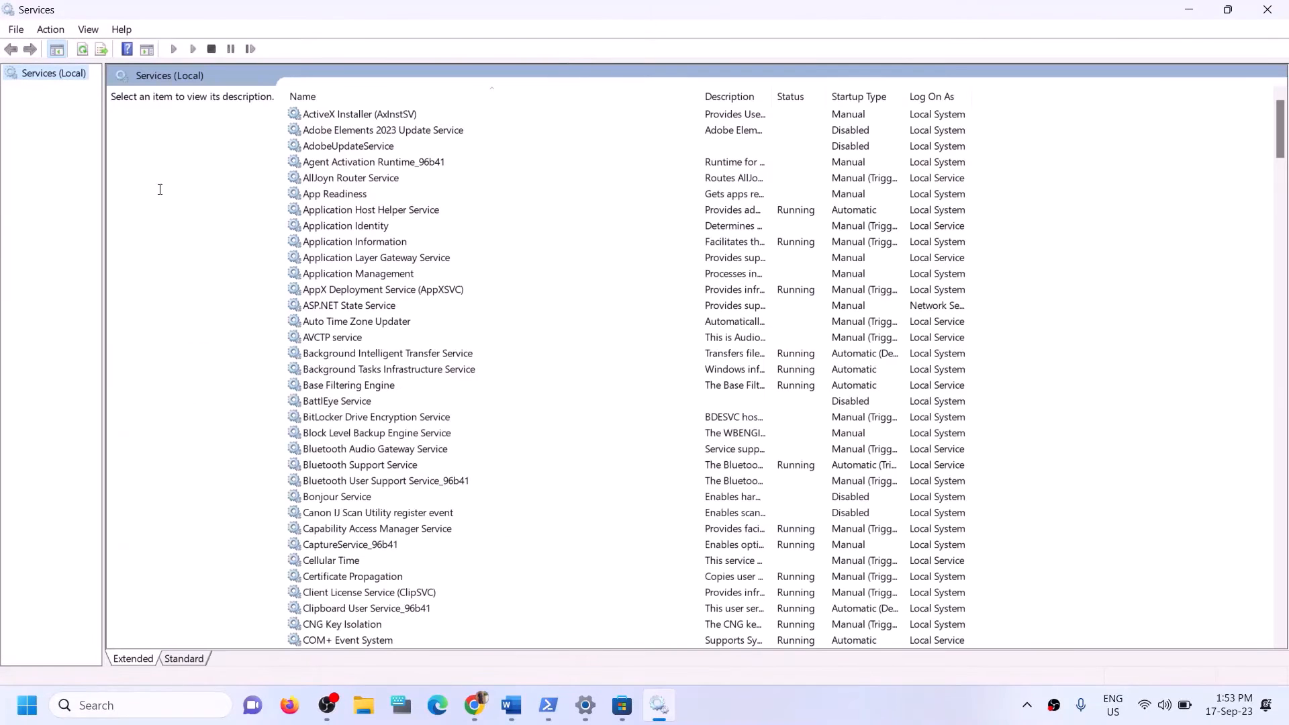
# Set IP Helper's startup type to Automatic and apply, then jump to the Xbox services.
pyautogui.click(404, 435)
pyautogui.press('i')
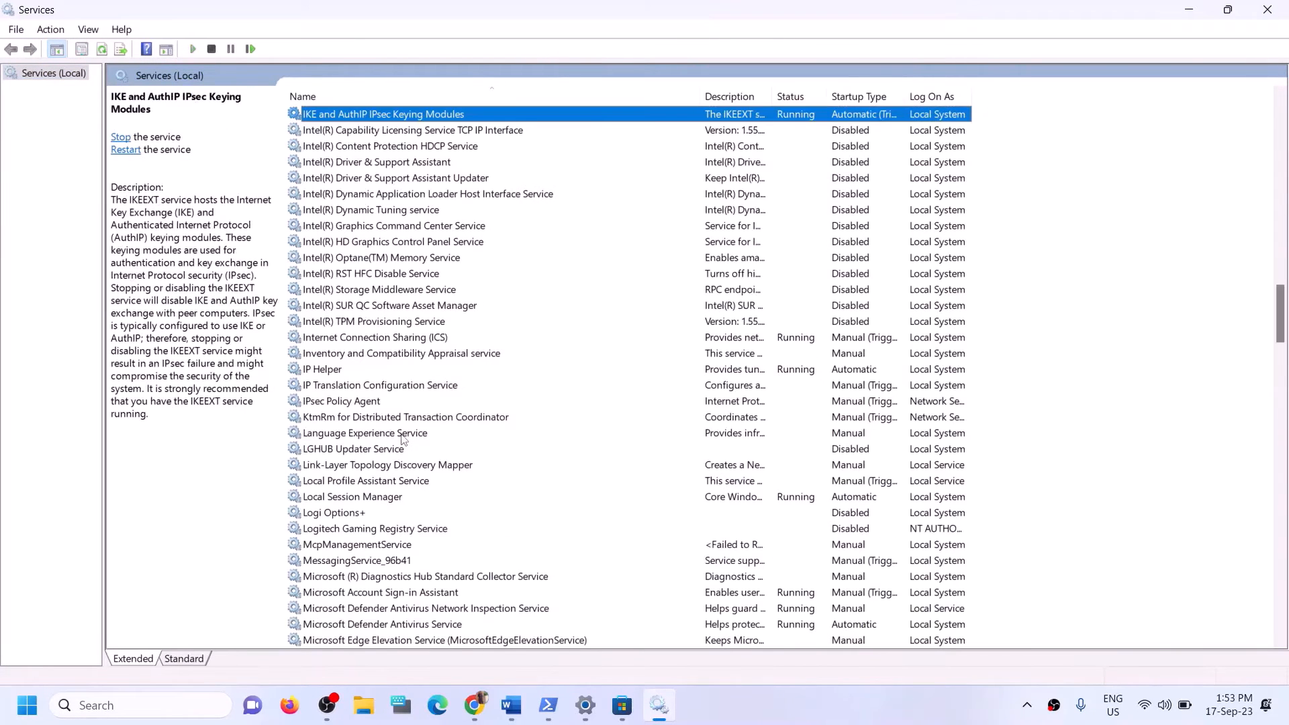
pyautogui.click(323, 371)
pyautogui.doubleClick(341, 371)
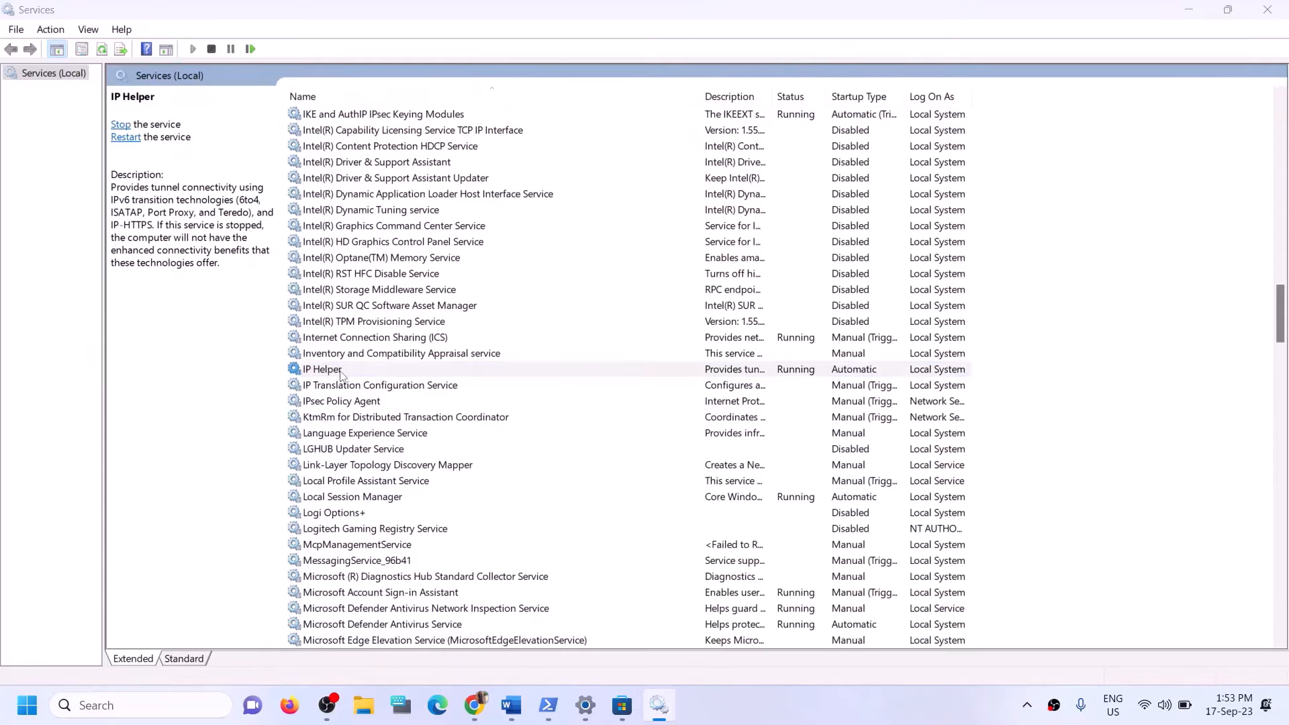
pyautogui.click(615, 332)
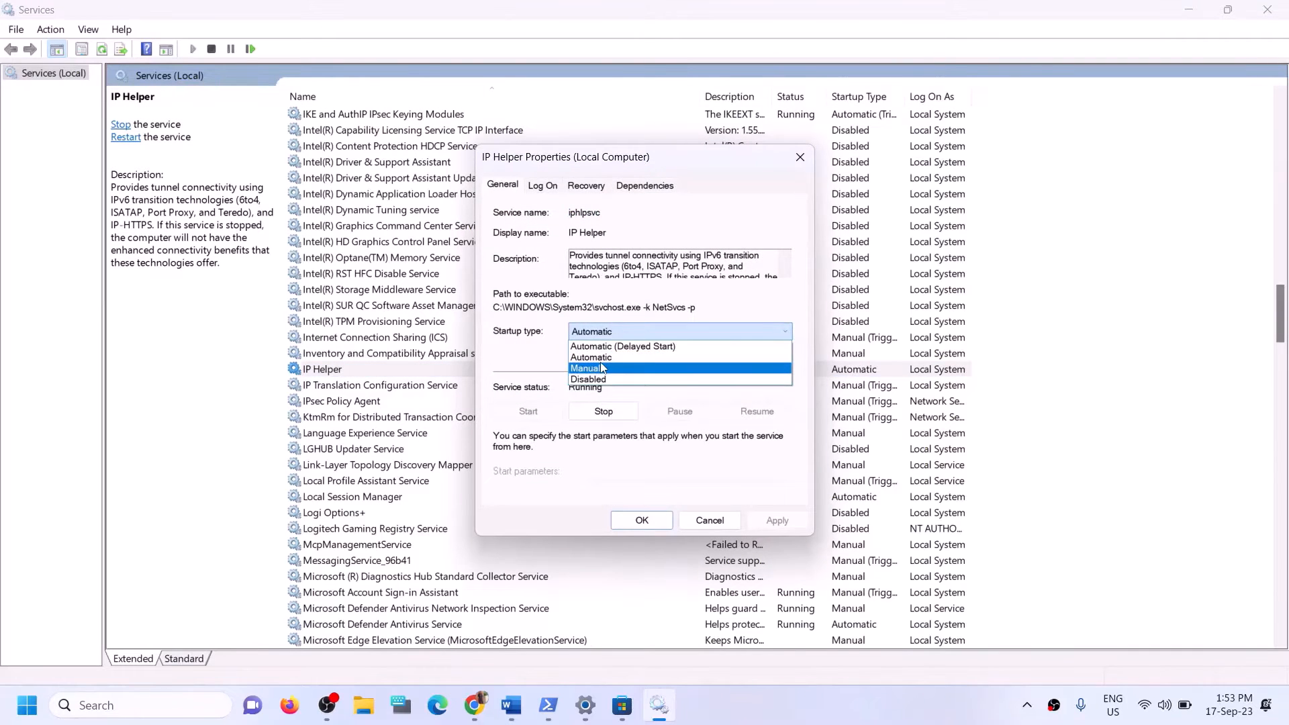
pyautogui.click(598, 368)
pyautogui.click(602, 332)
pyautogui.click(600, 358)
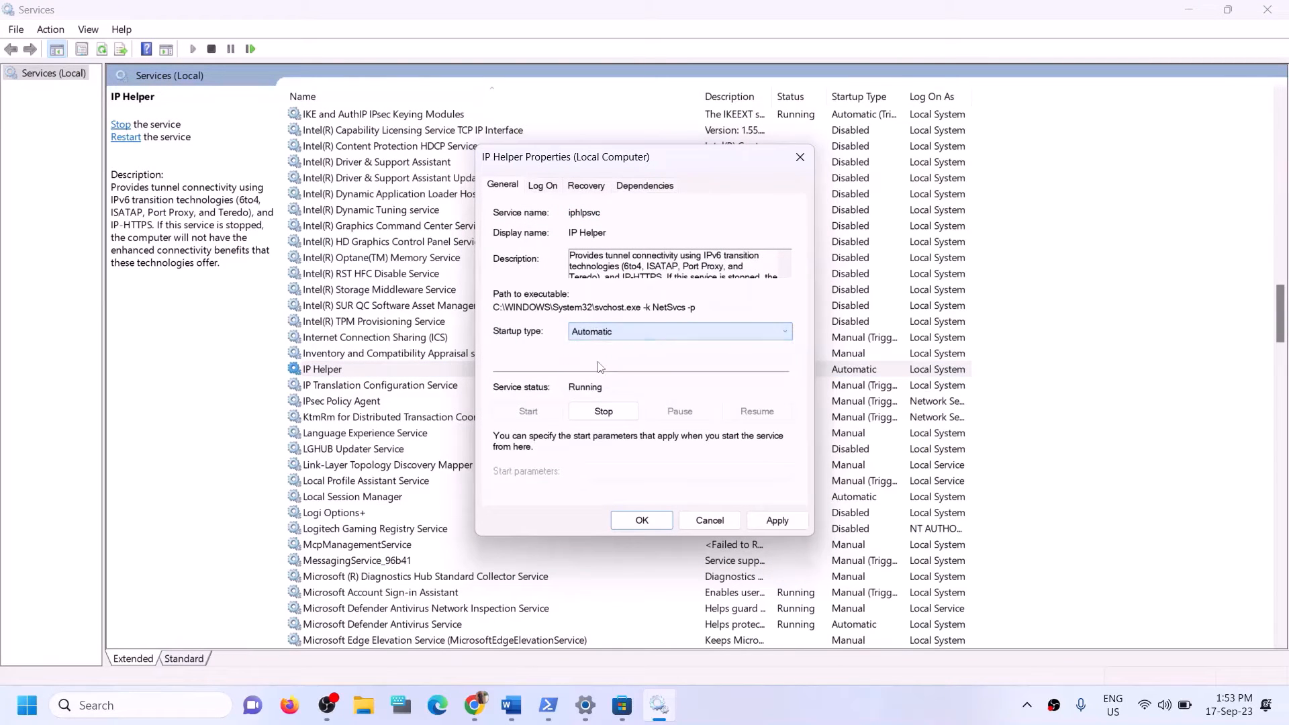
pyautogui.click(767, 521)
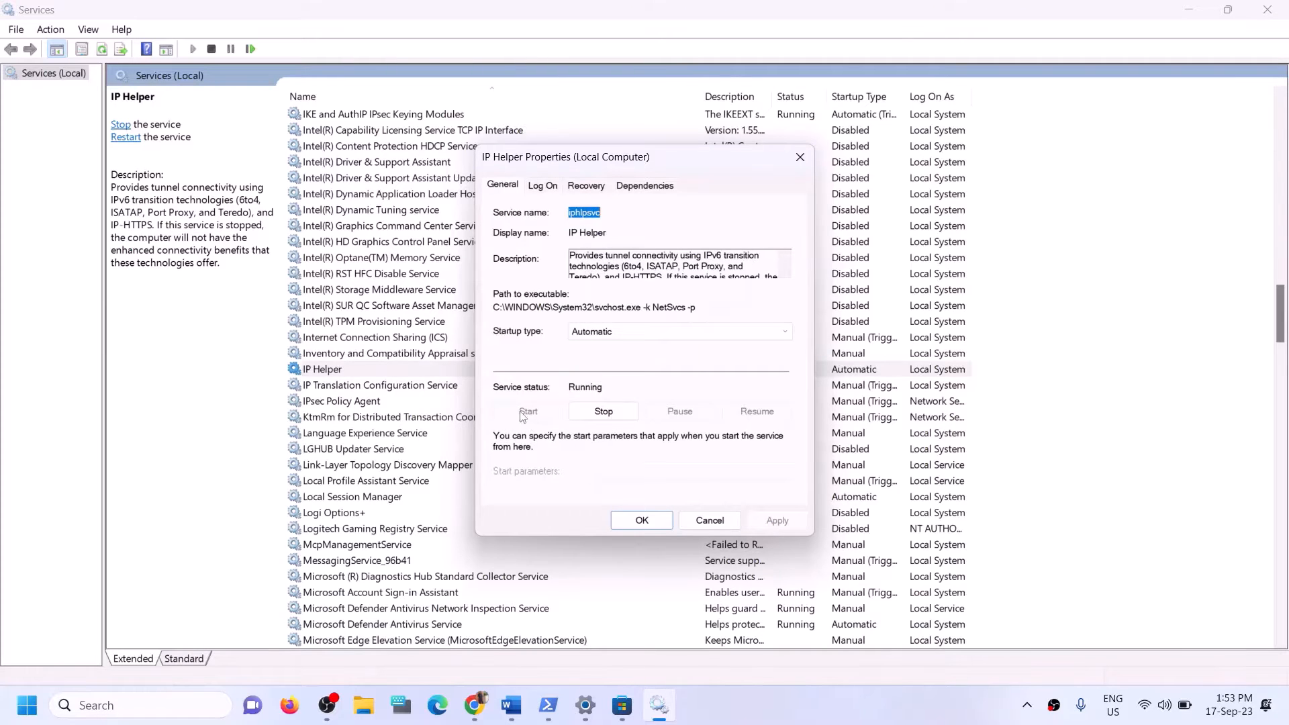
pyautogui.click(631, 521)
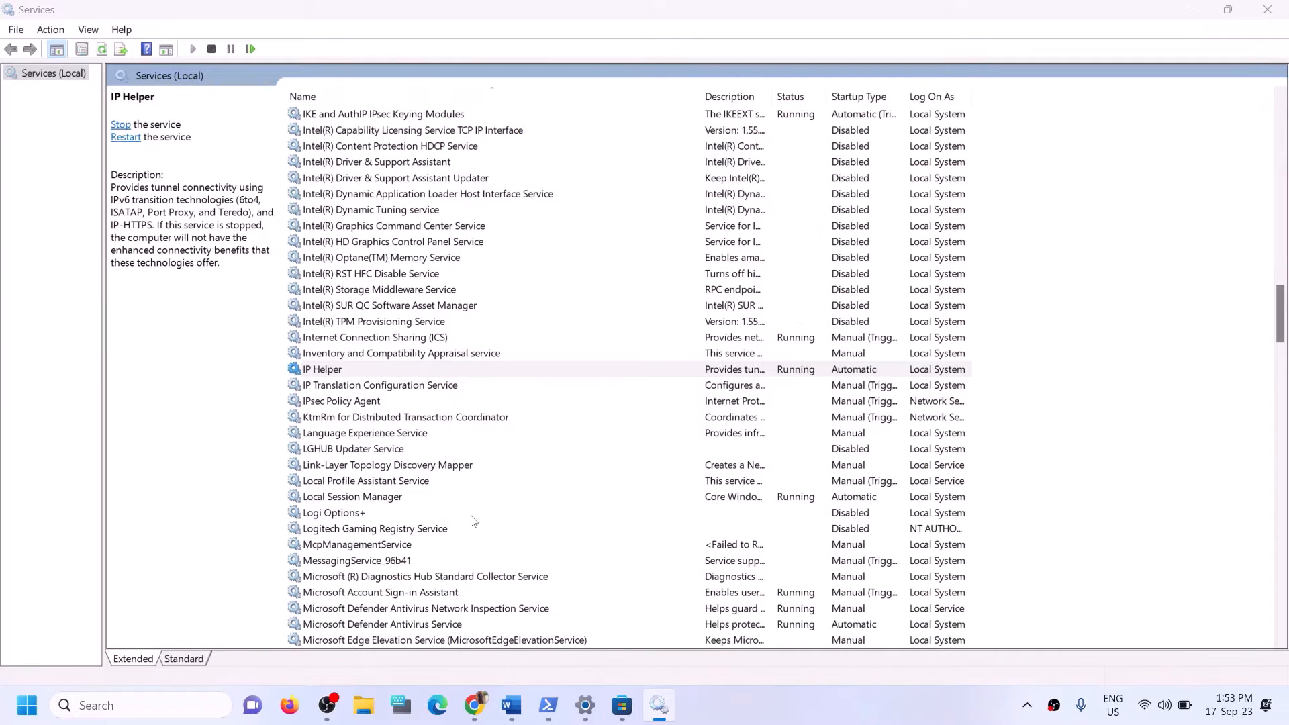
pyautogui.click(431, 515)
pyautogui.press('x')
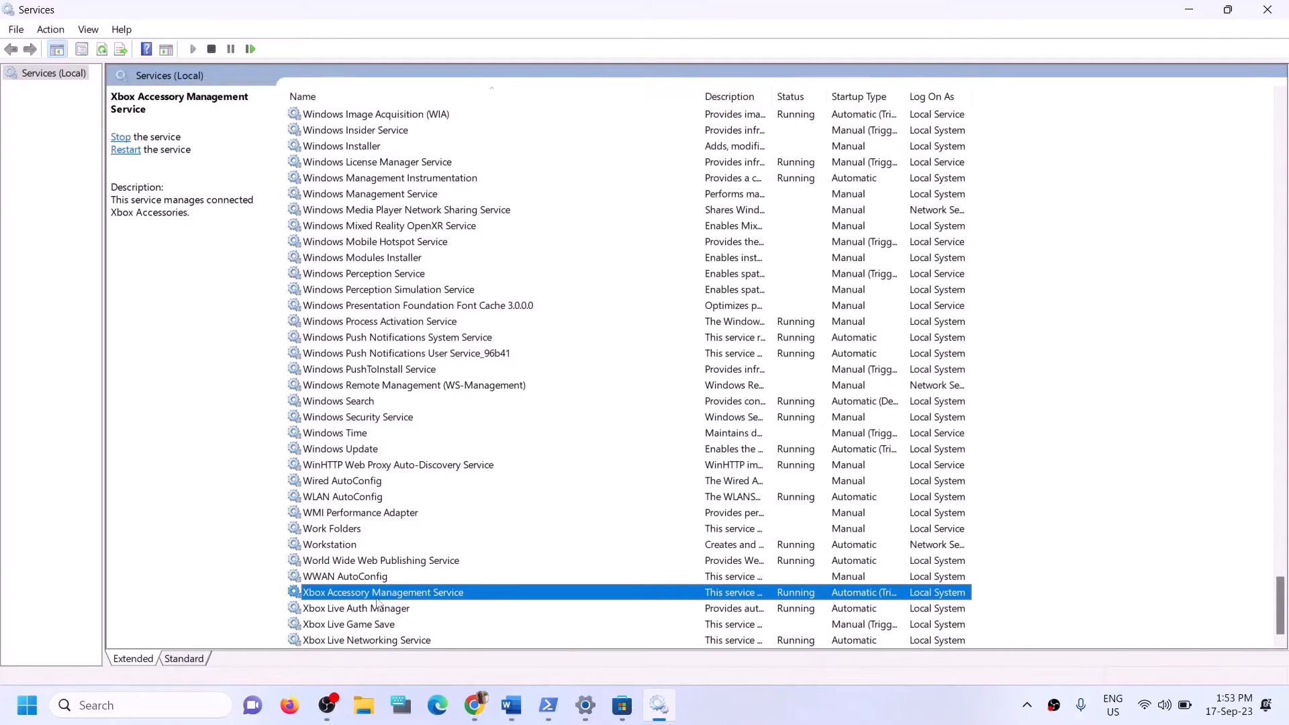
# Set Xbox Accessory Management Service and Xbox Live Auth Manager to Automatic startup.
pyautogui.doubleClick(441, 593)
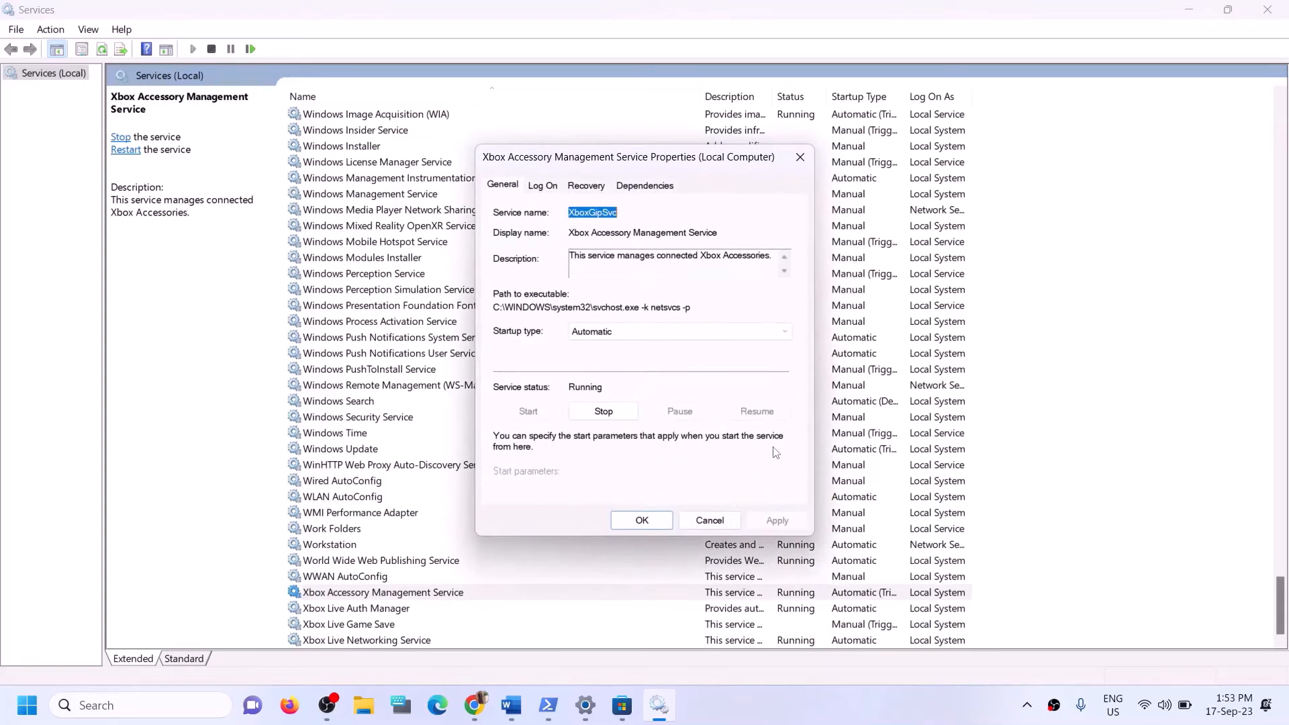
pyautogui.click(617, 357)
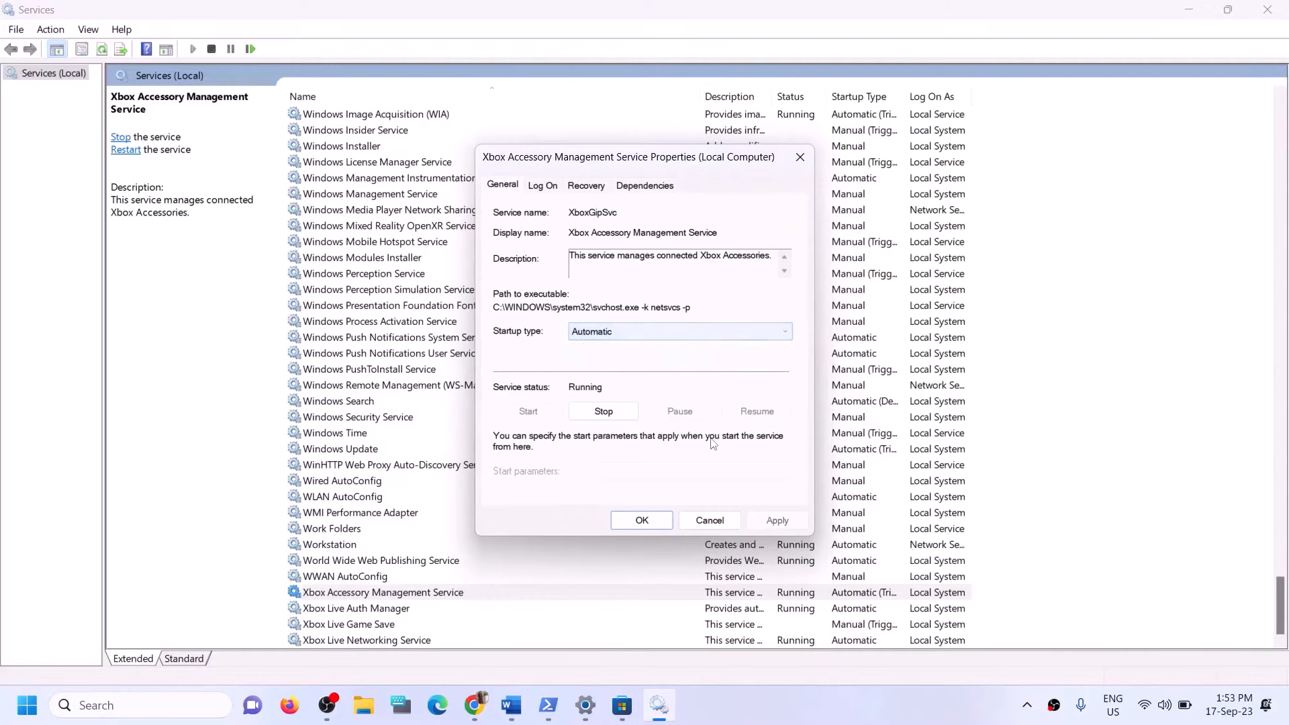
pyautogui.click(777, 522)
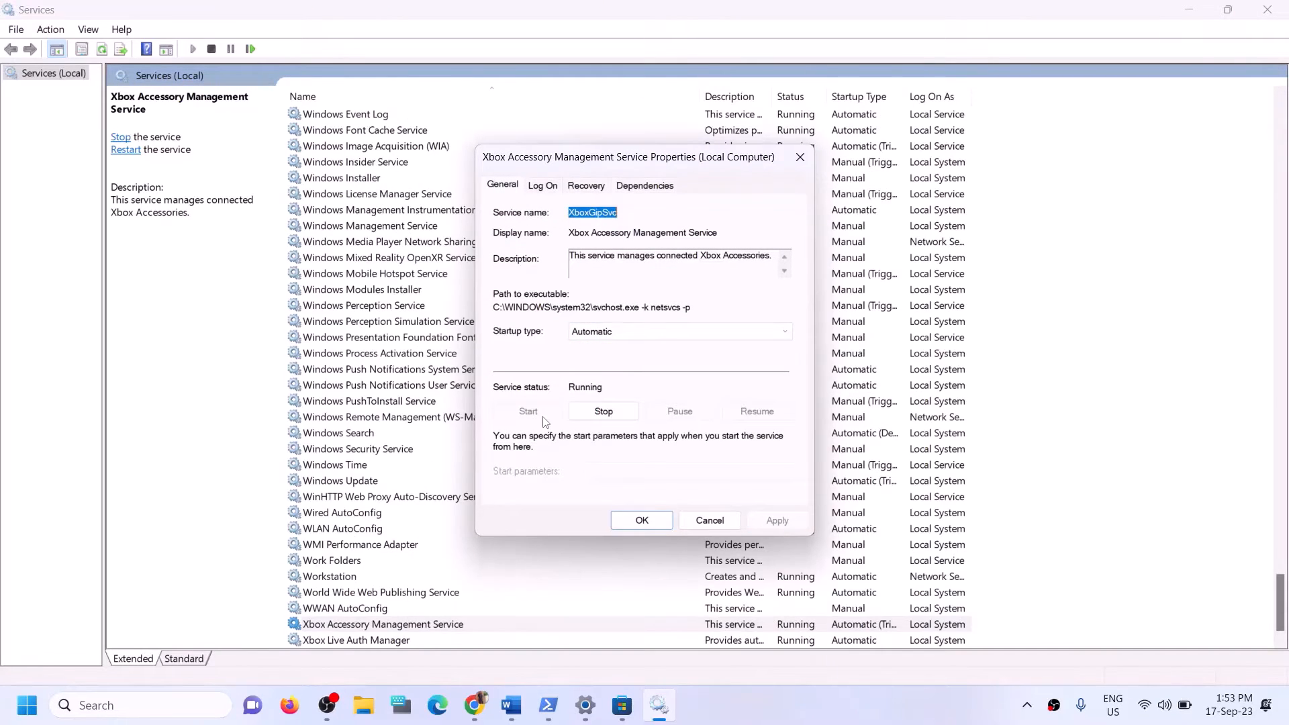
pyautogui.click(641, 519)
pyautogui.scroll(-1, 378, 614)
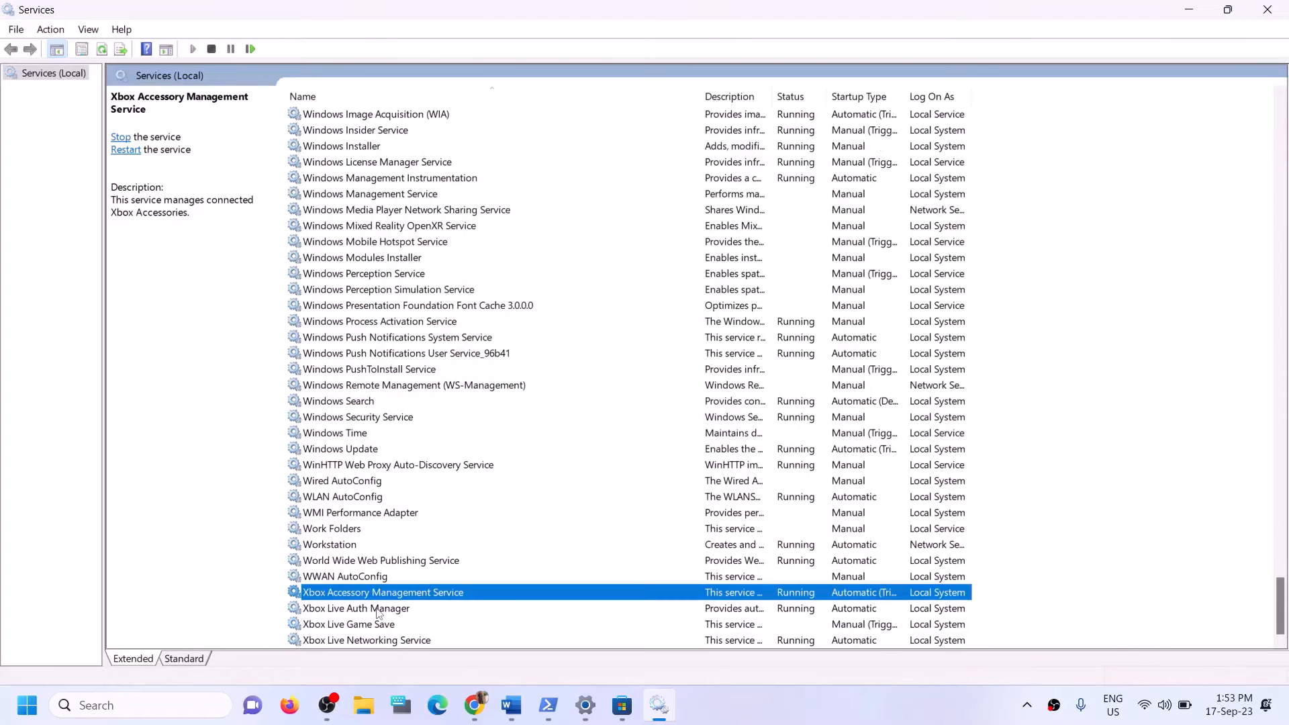
pyautogui.doubleClick(377, 613)
pyautogui.click(648, 332)
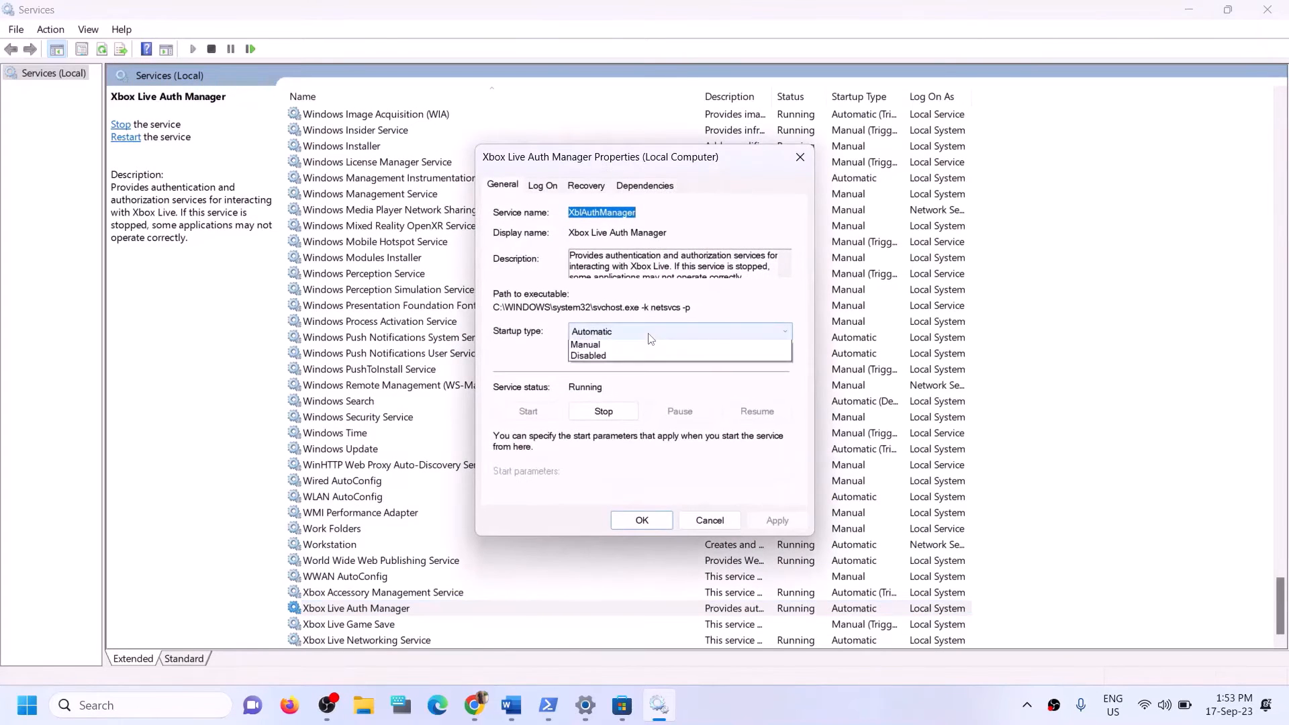
pyautogui.click(603, 362)
pyautogui.click(777, 521)
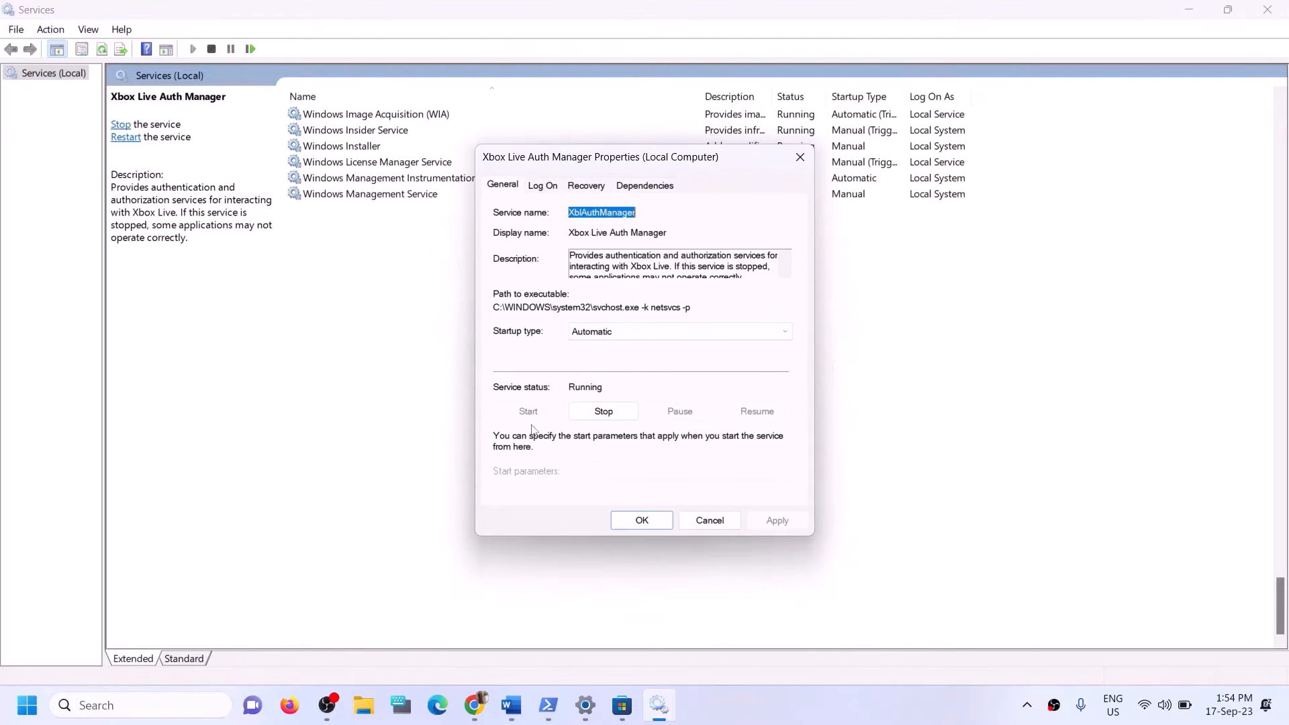
pyautogui.click(654, 522)
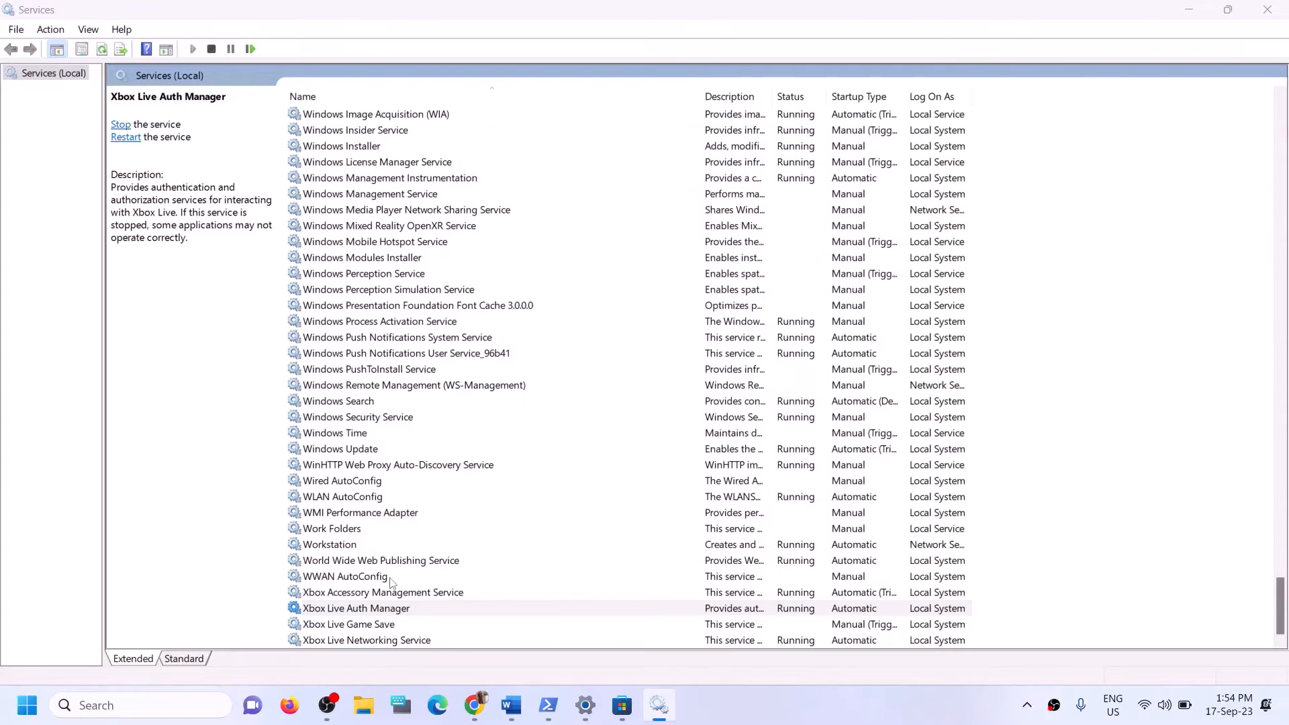
# Change Xbox Live Game Save from Manual to Automatic and start the service.
pyautogui.click(361, 626)
pyautogui.doubleClick(361, 624)
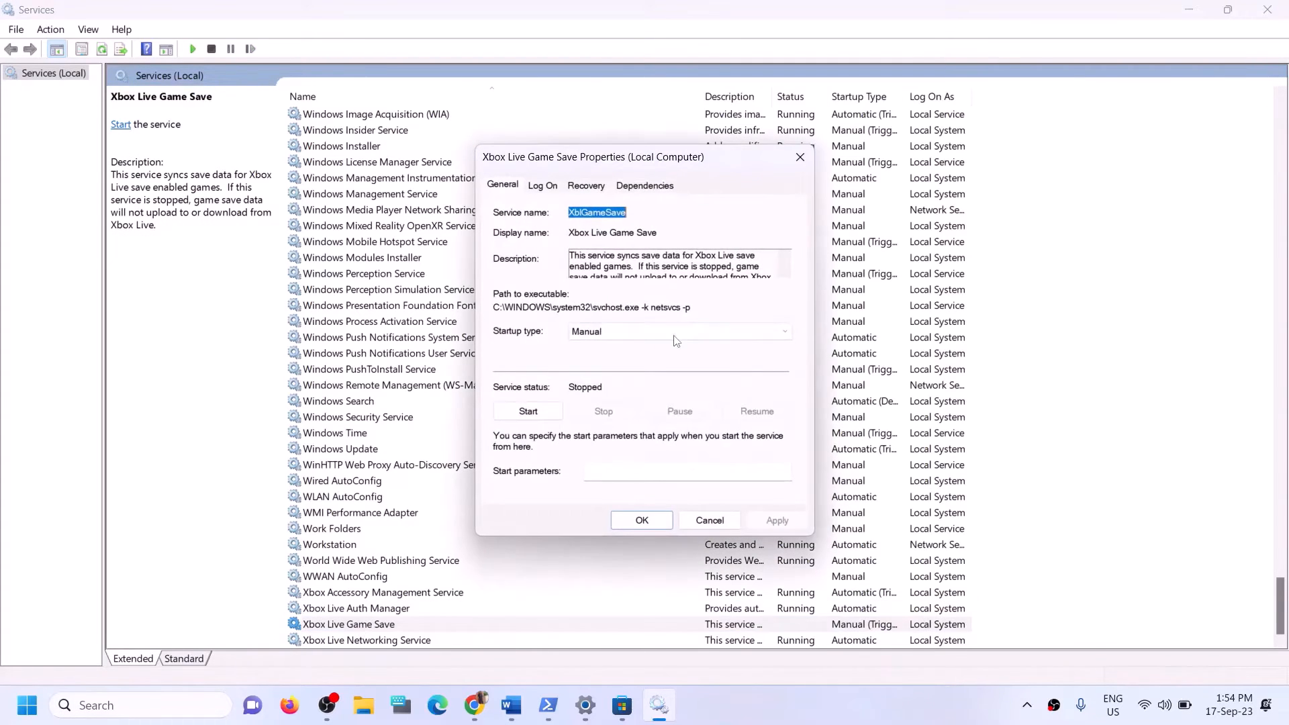
pyautogui.click(634, 331)
pyautogui.click(584, 362)
pyautogui.click(778, 520)
pyautogui.click(530, 412)
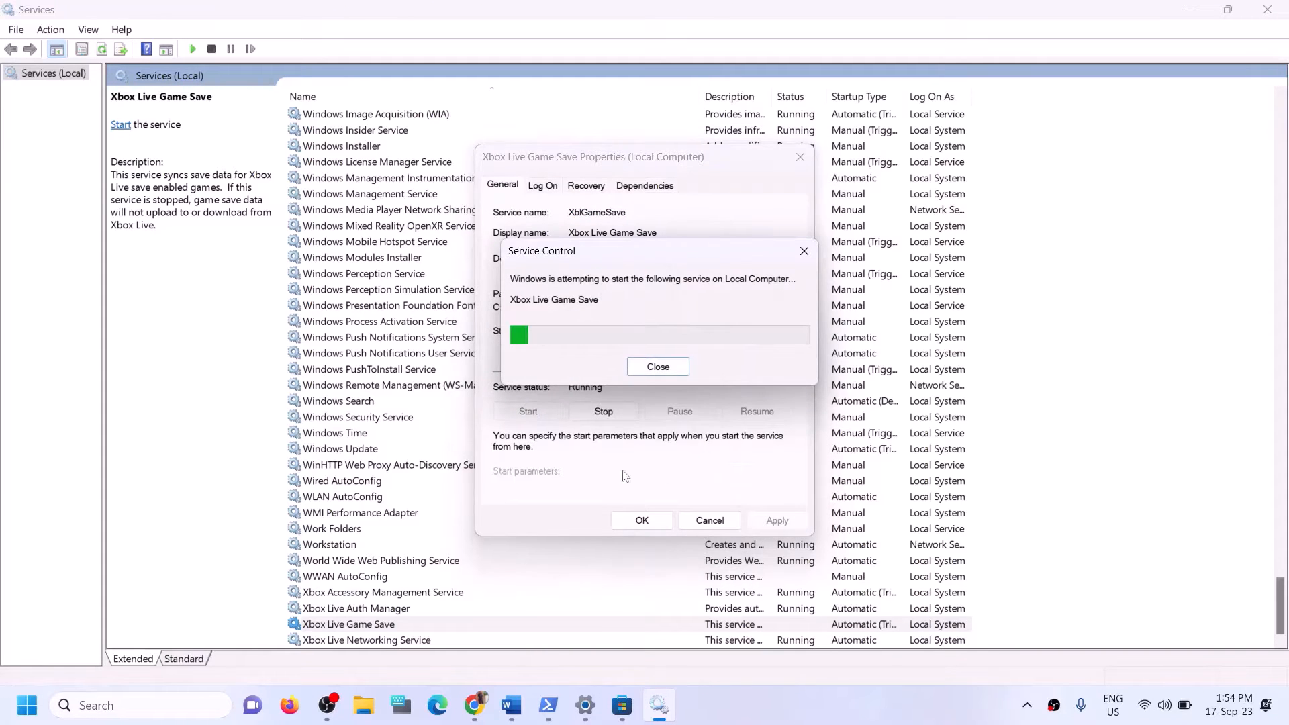
pyautogui.click(639, 526)
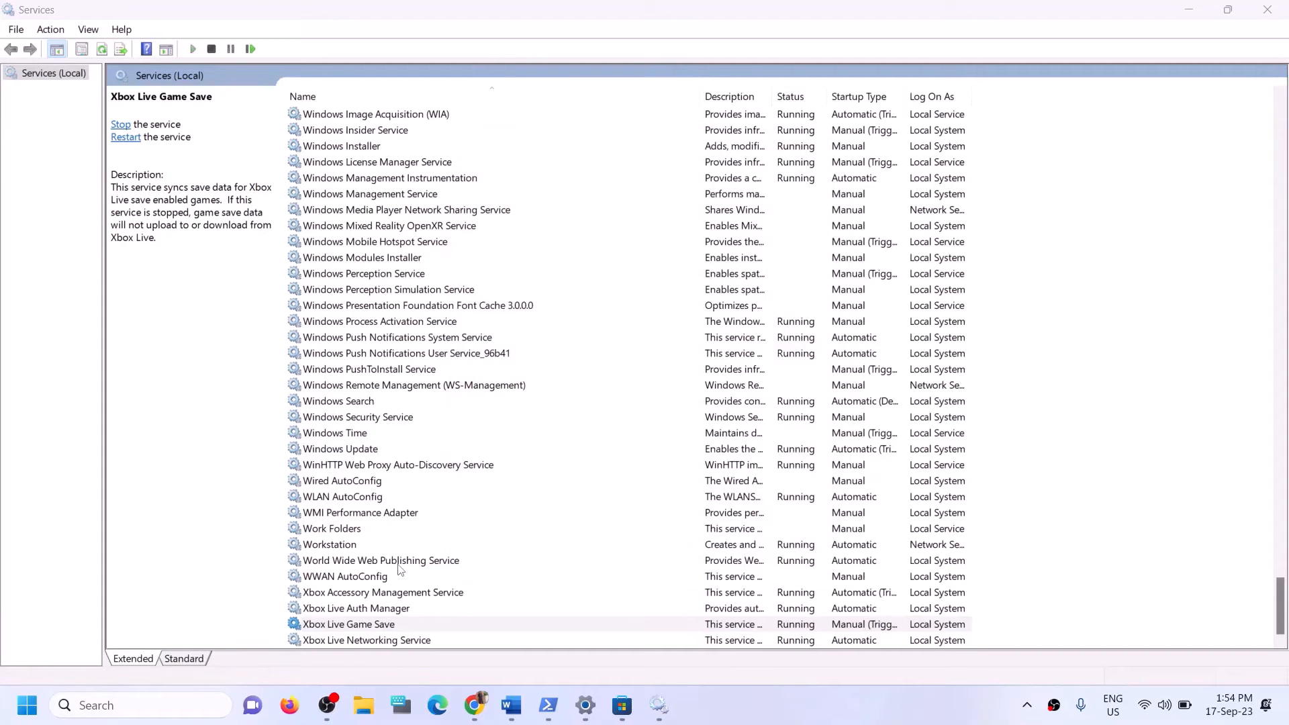
# Set Xbox Live Networking Service to Automatic startup.
pyautogui.doubleClick(390, 641)
pyautogui.click(635, 331)
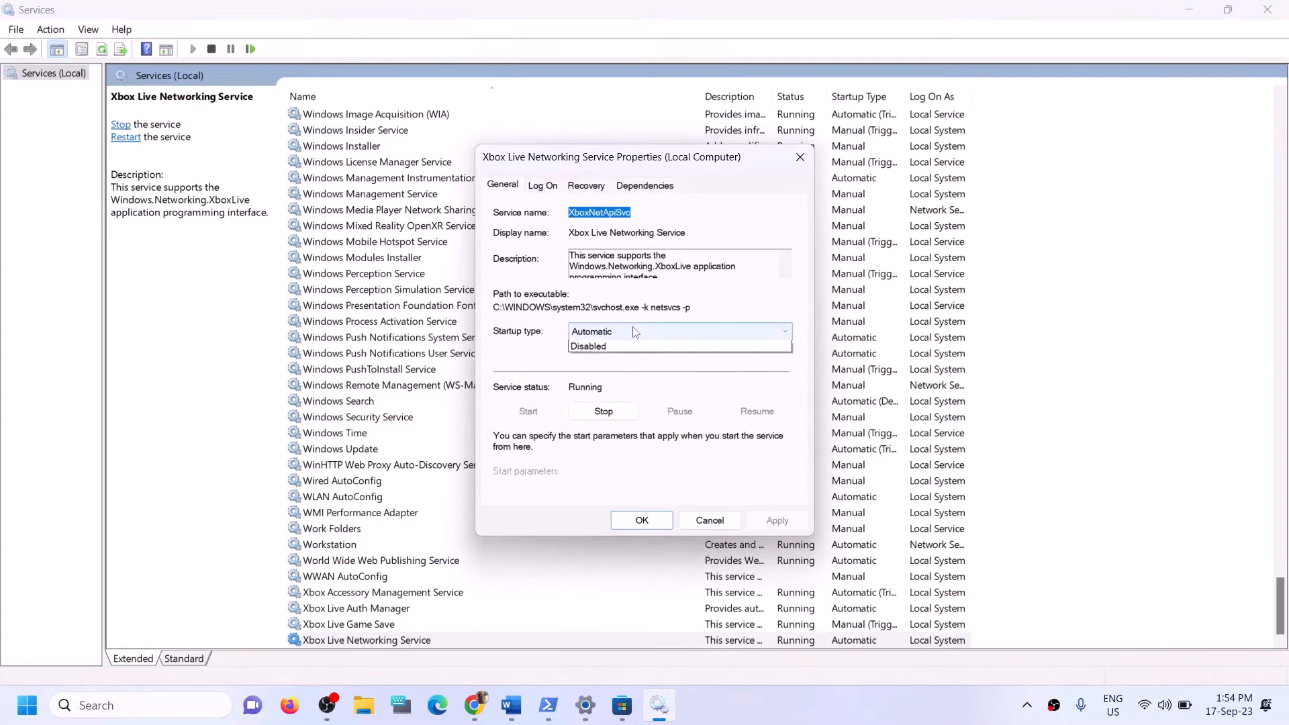
pyautogui.click(602, 360)
pyautogui.click(783, 520)
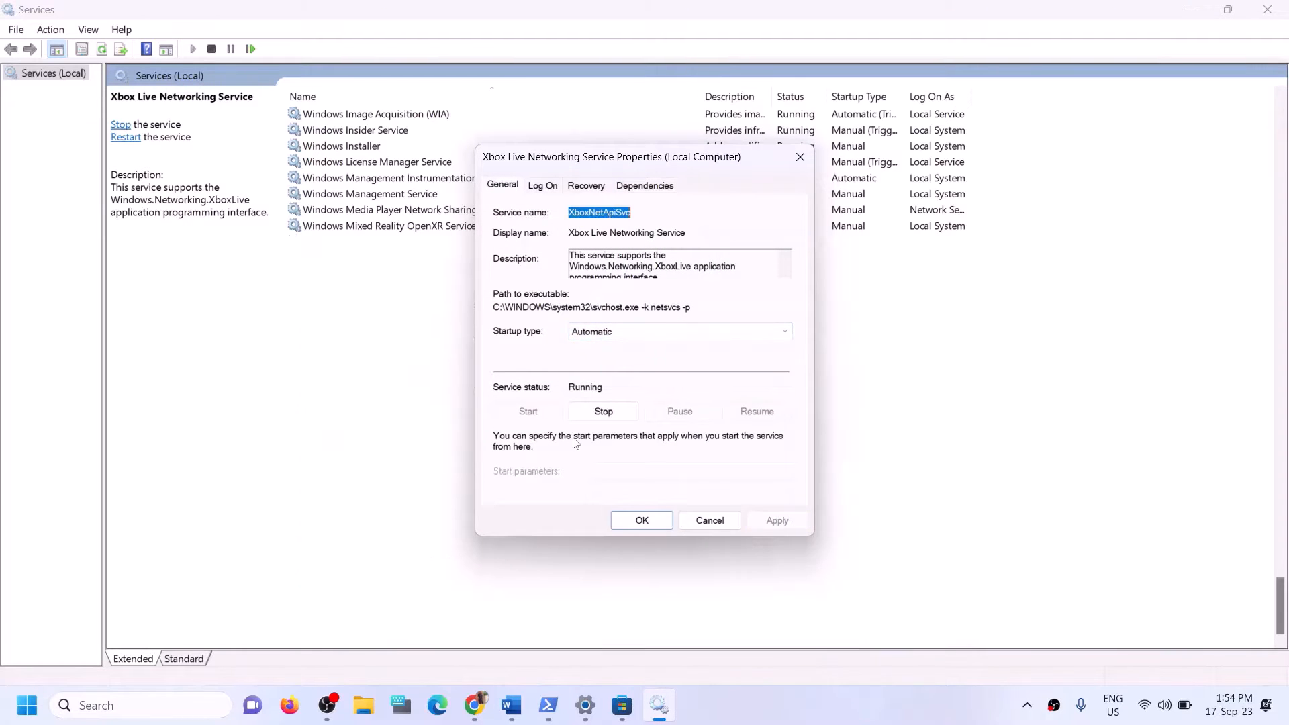
pyautogui.click(628, 519)
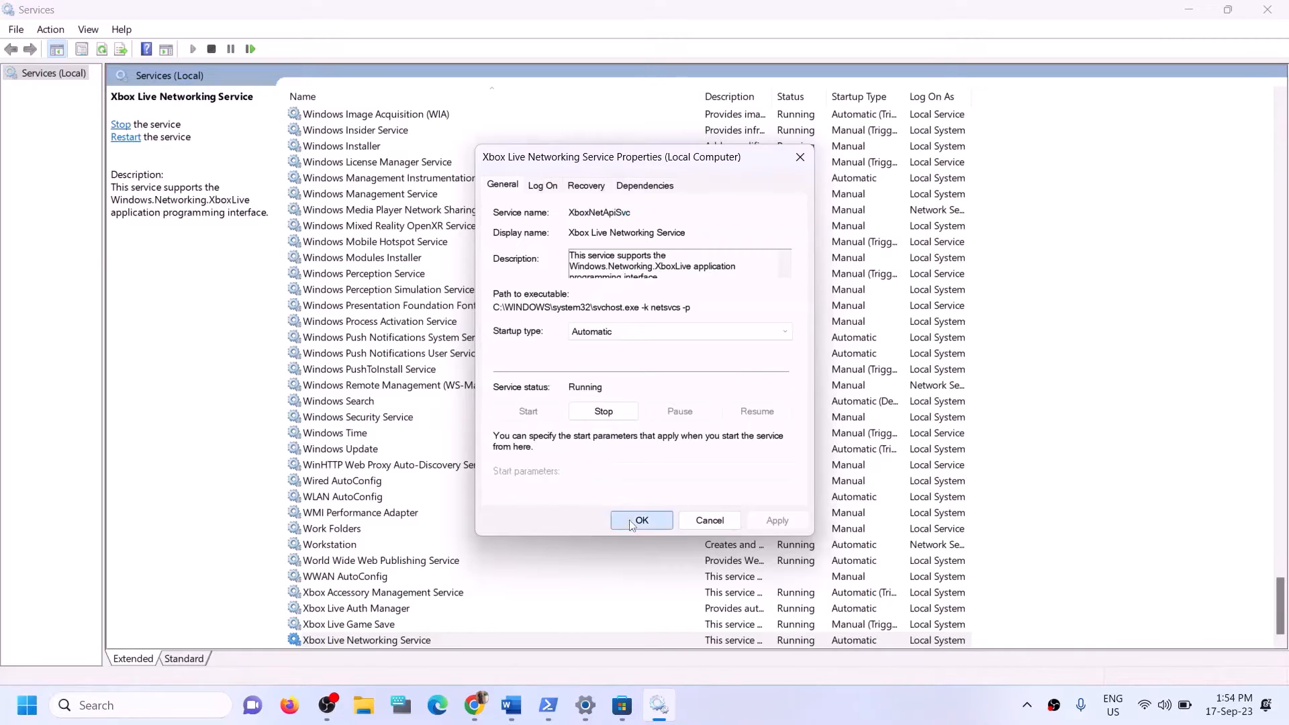
pyautogui.click(372, 451)
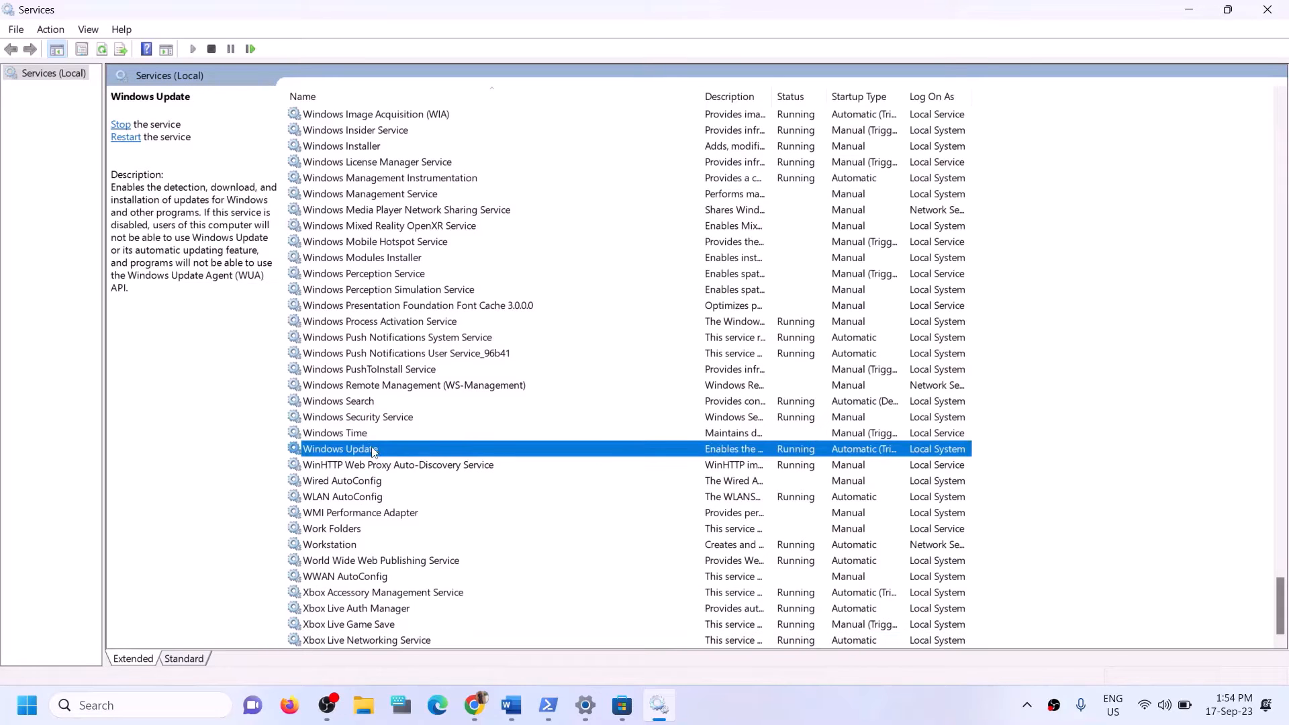
# Set the Windows Update service's startup type to Automatic.
pyautogui.doubleClick(523, 455)
pyautogui.click(639, 337)
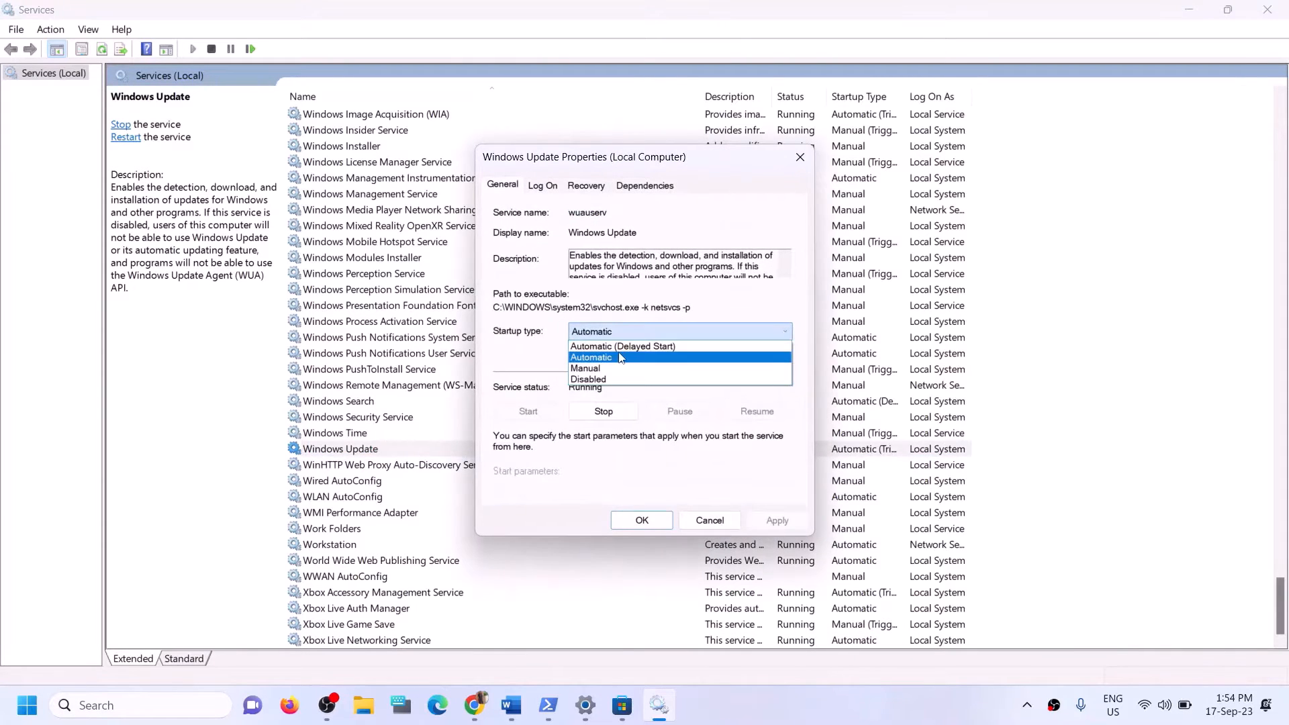
pyautogui.click(618, 357)
pyautogui.click(777, 521)
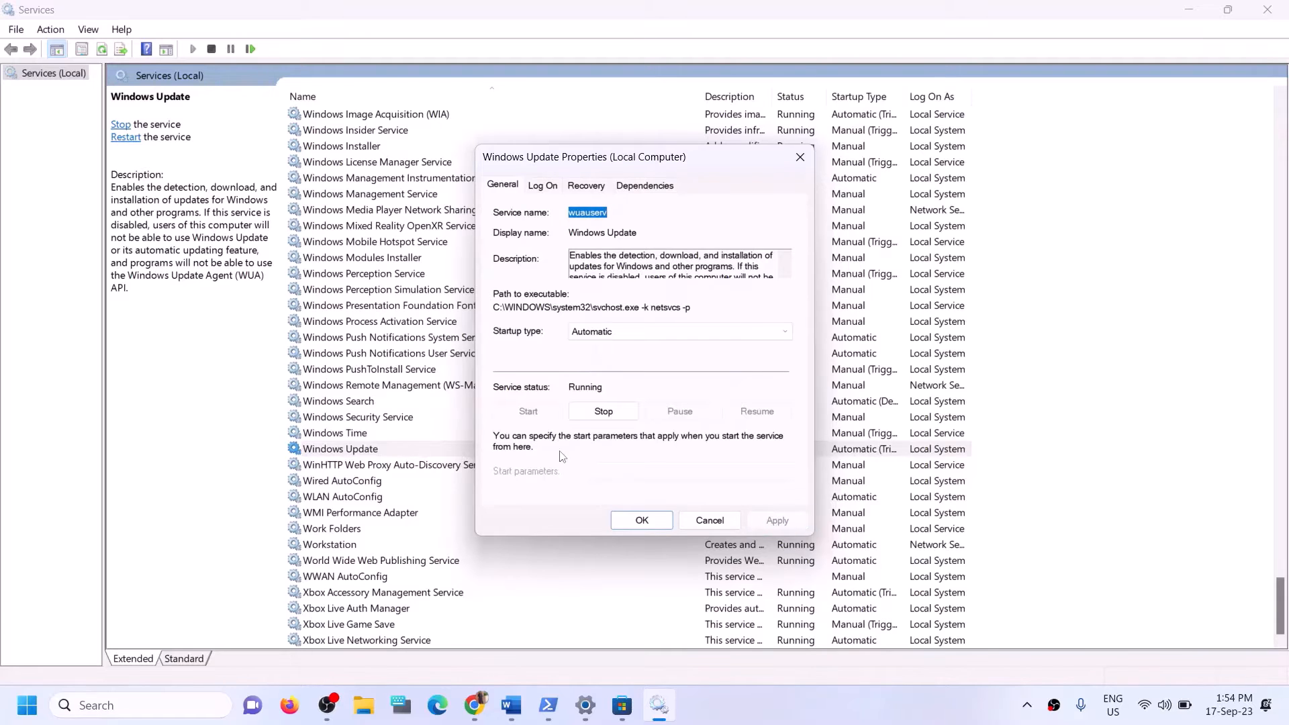
pyautogui.click(638, 519)
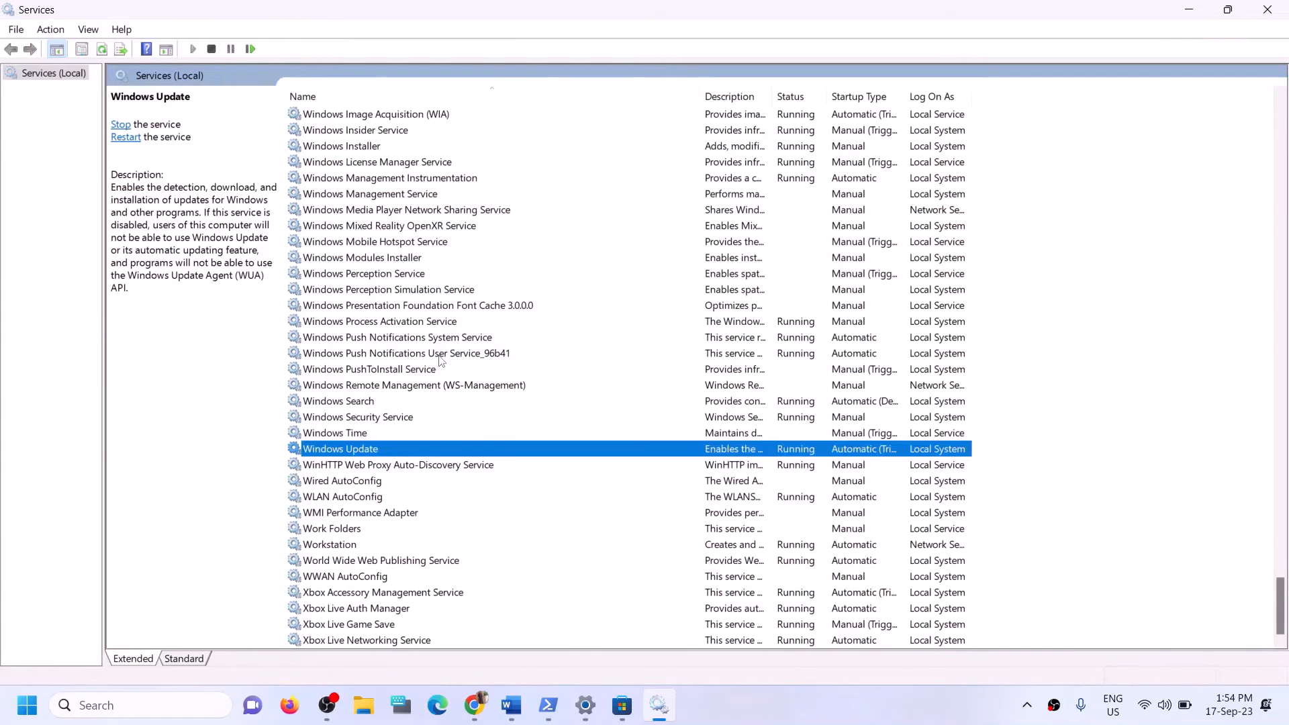
# Stop both Gaming Services entries.
pyautogui.click(436, 356)
pyautogui.press('g')
pyautogui.scroll(3, 579, 315)
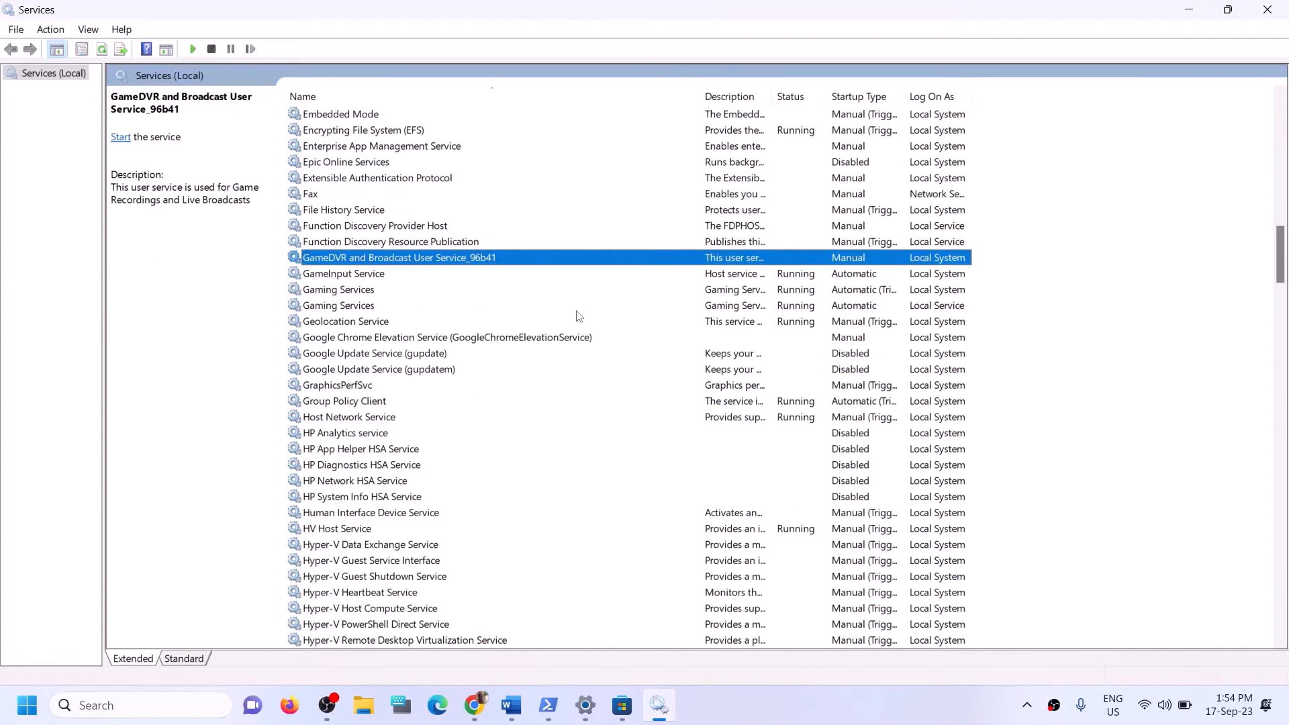
pyautogui.click(778, 292)
pyautogui.click(776, 306)
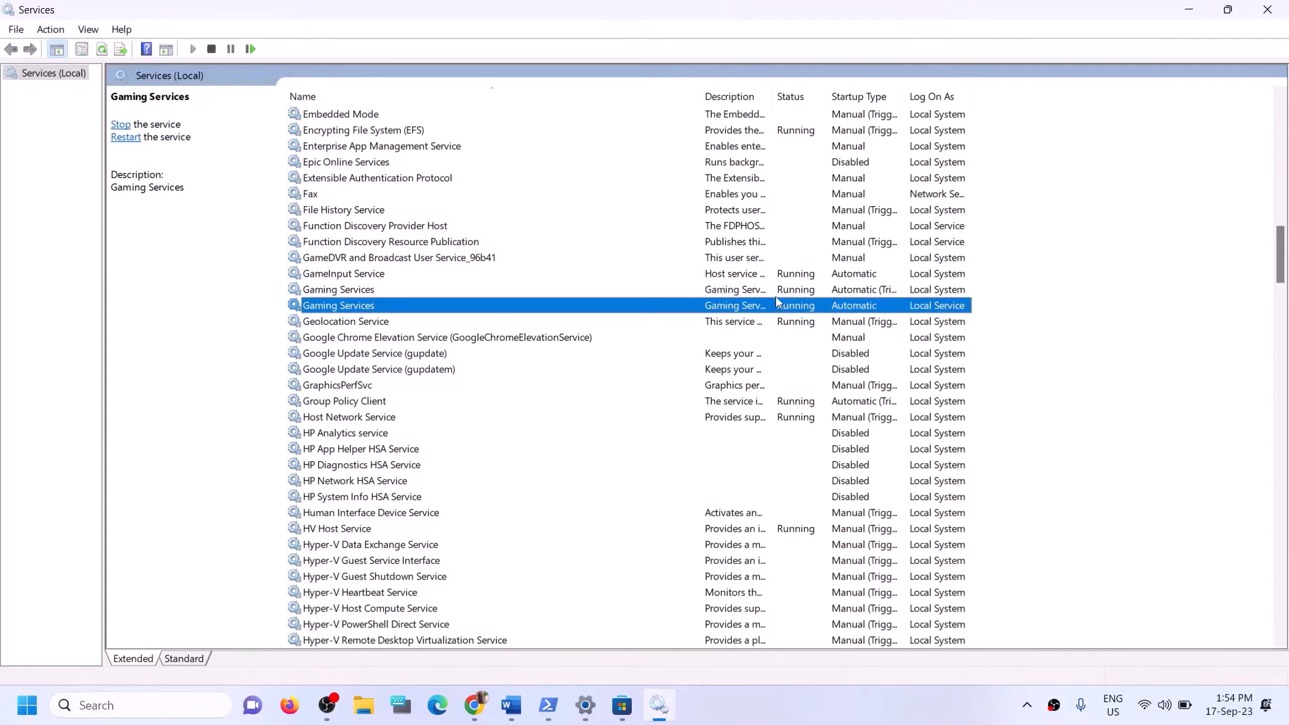
pyautogui.click(777, 294)
pyautogui.click(789, 306)
pyautogui.click(790, 291)
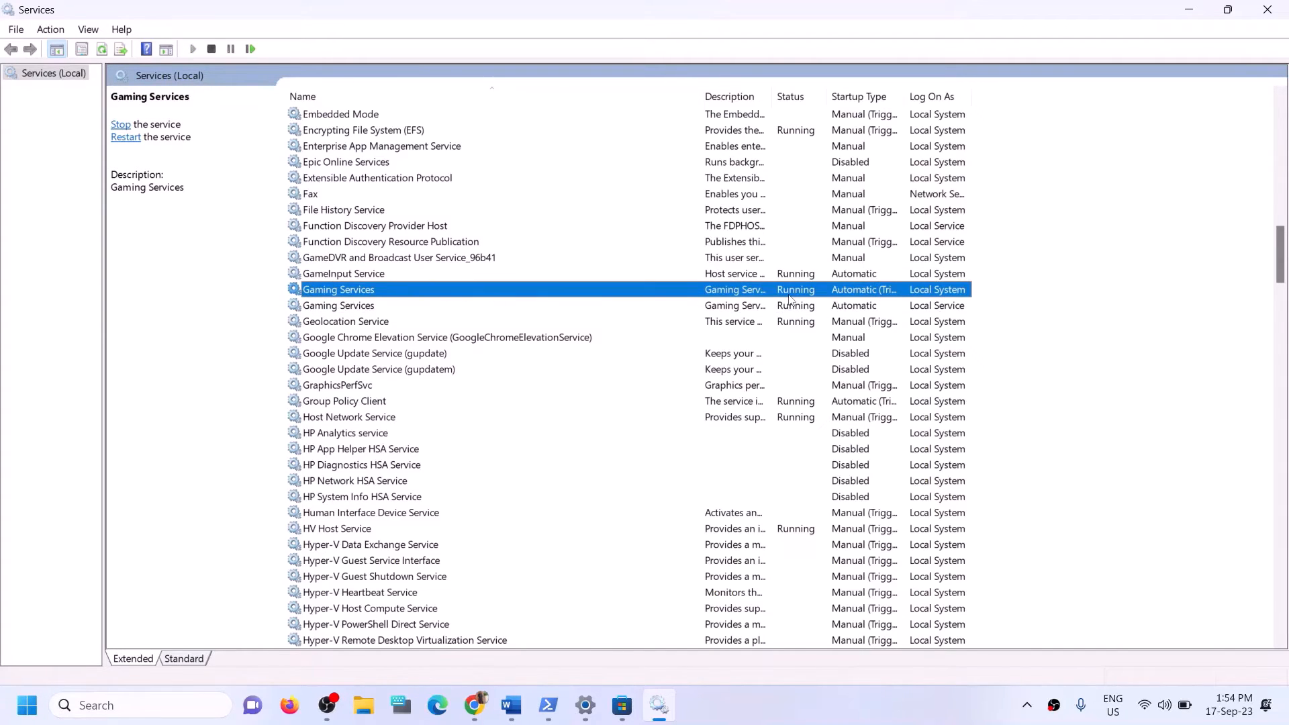
pyautogui.click(786, 307)
pyautogui.click(786, 291)
pyautogui.rightClick(786, 291)
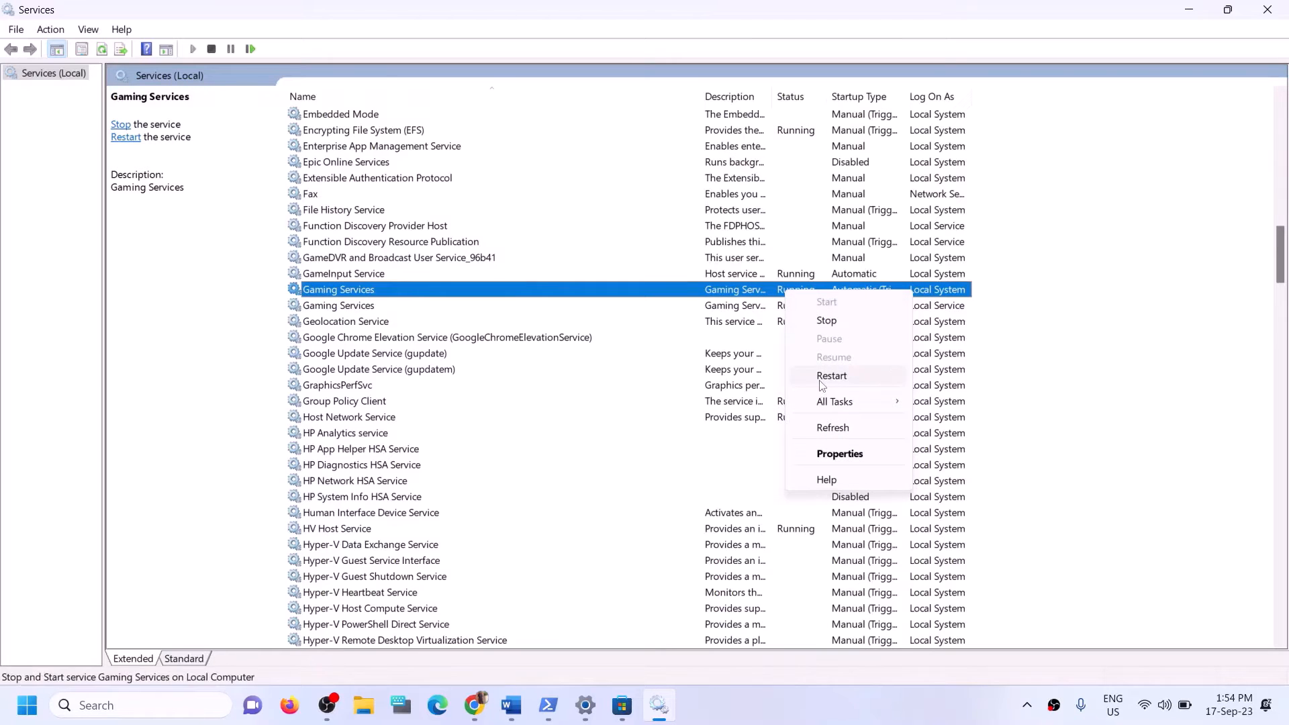
pyautogui.click(808, 290)
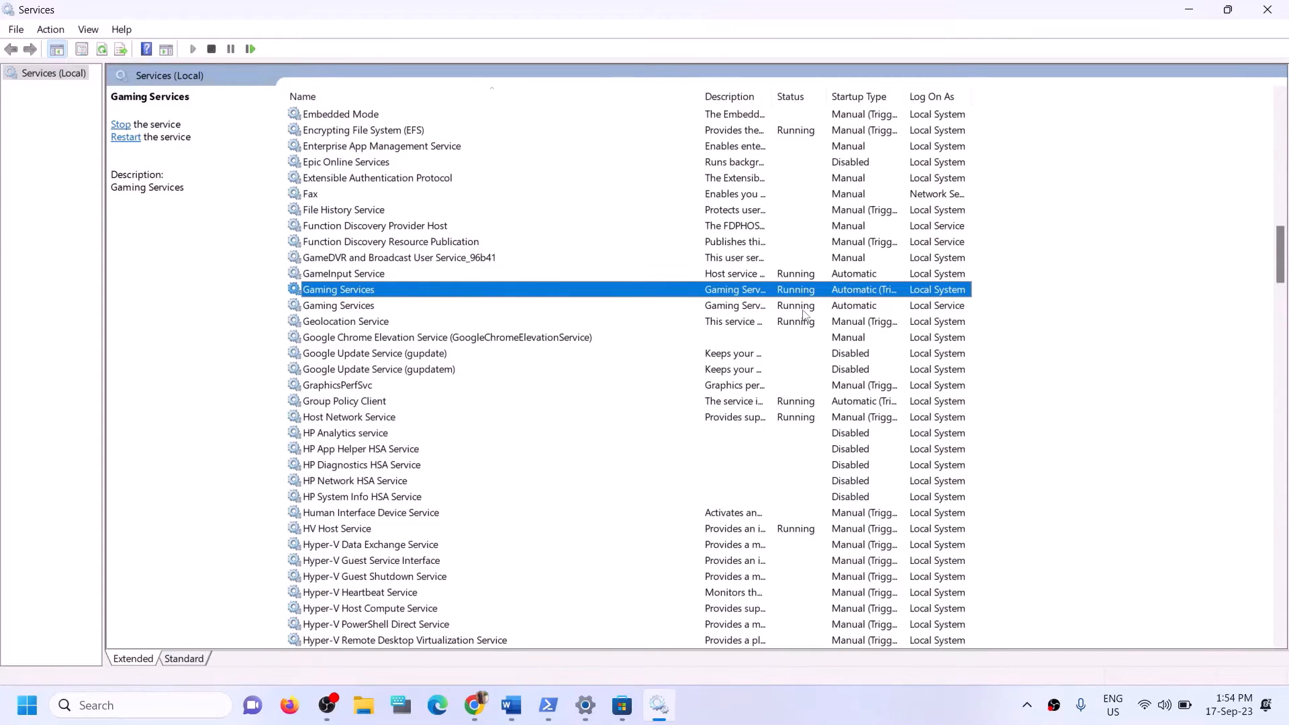
pyautogui.click(803, 305)
pyautogui.click(801, 291)
pyautogui.rightClick(793, 292)
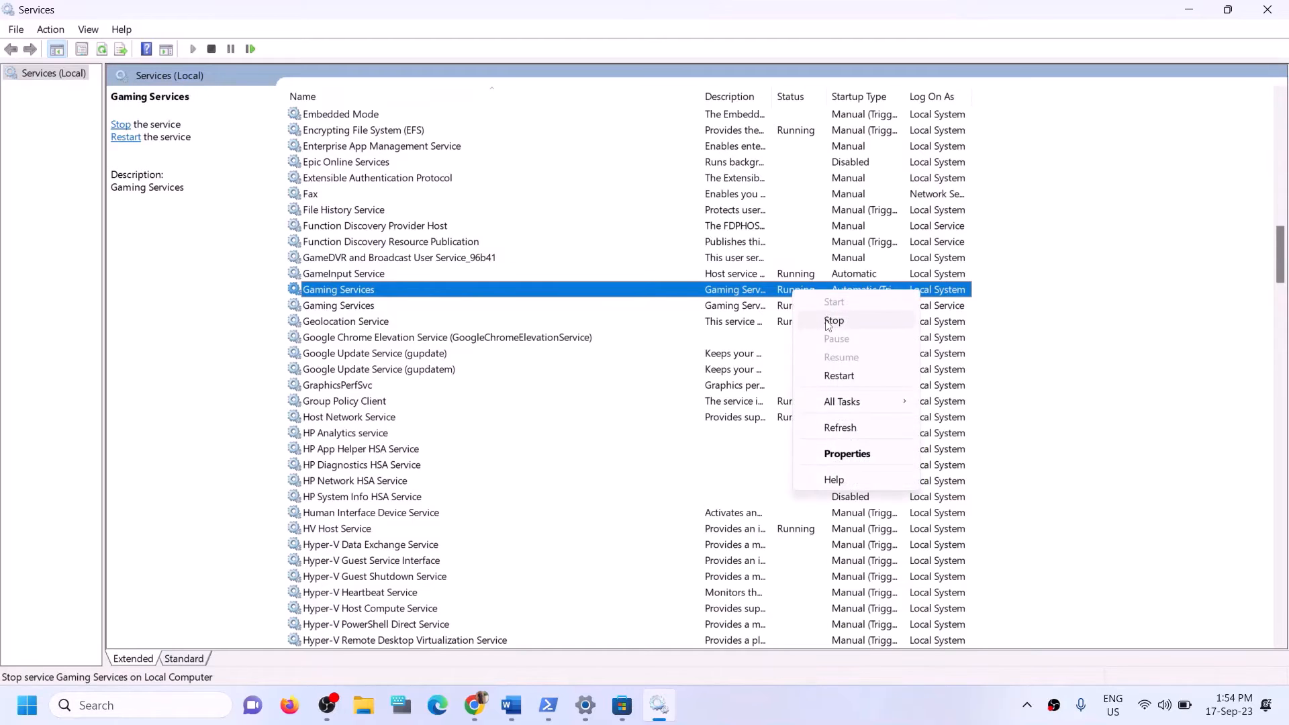
pyautogui.click(828, 323)
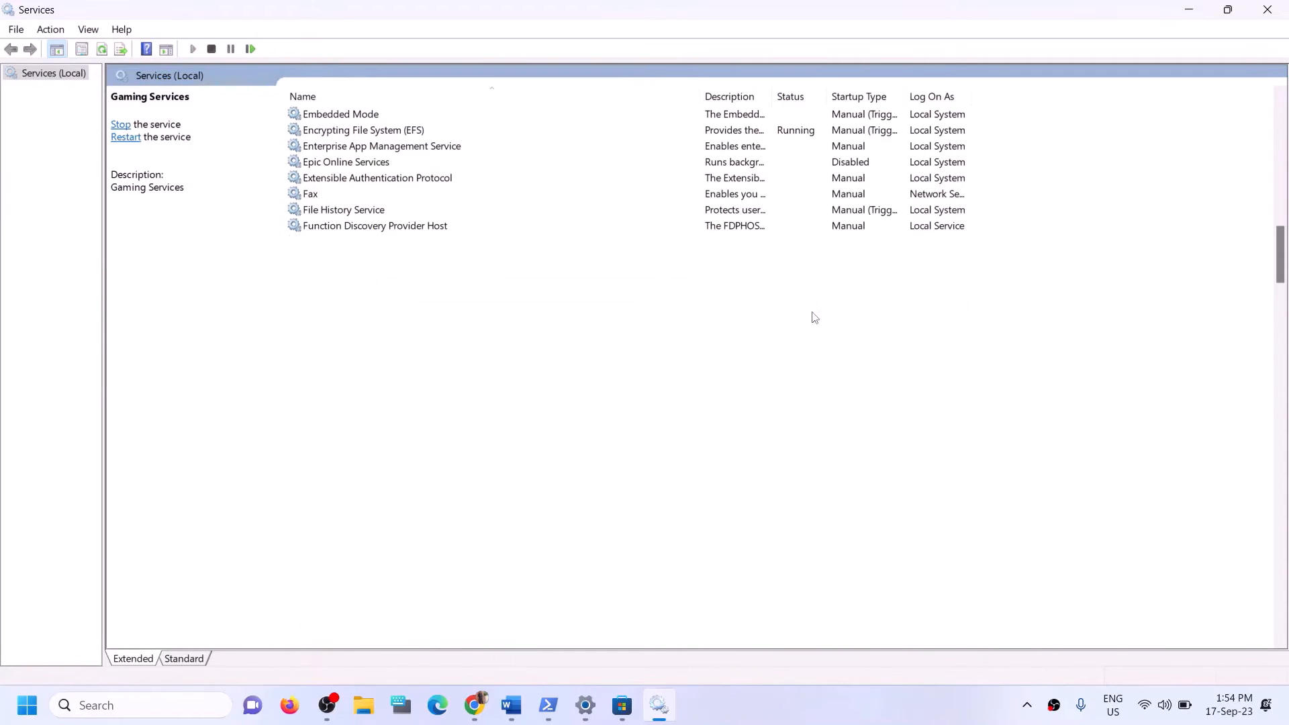
pyautogui.click(752, 307)
pyautogui.rightClick(768, 306)
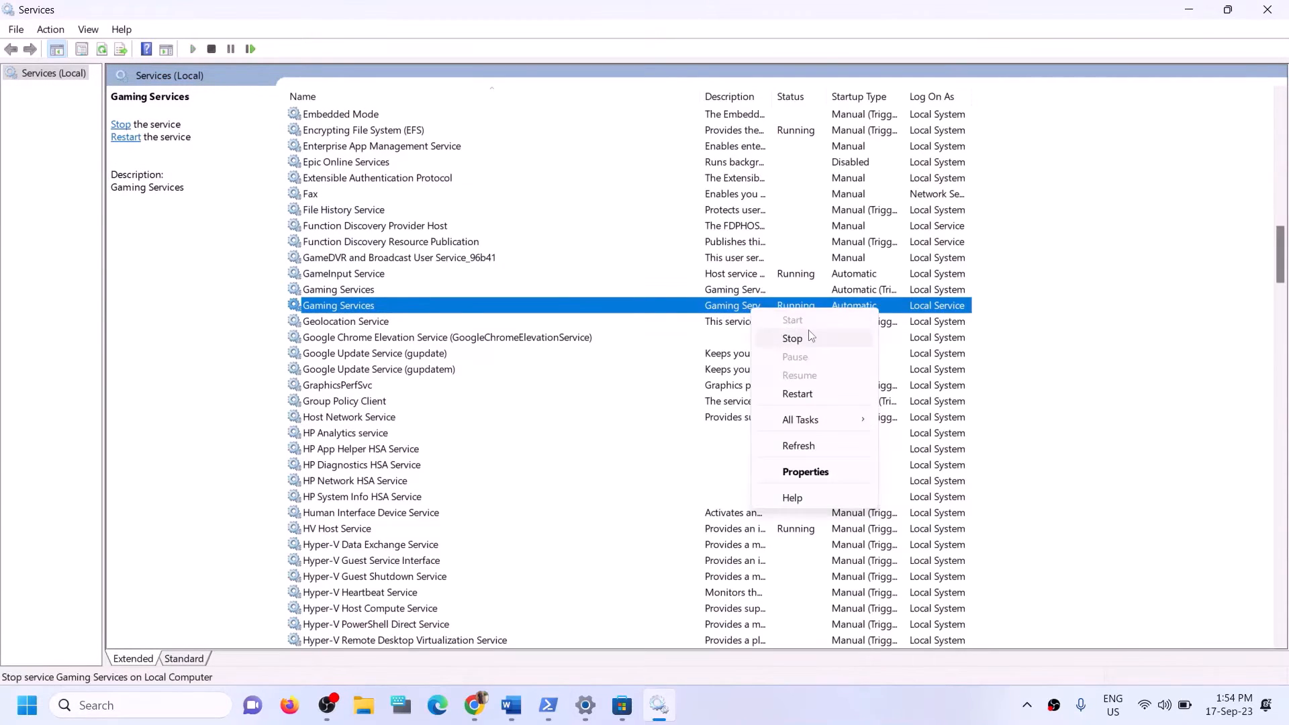
pyautogui.click(810, 336)
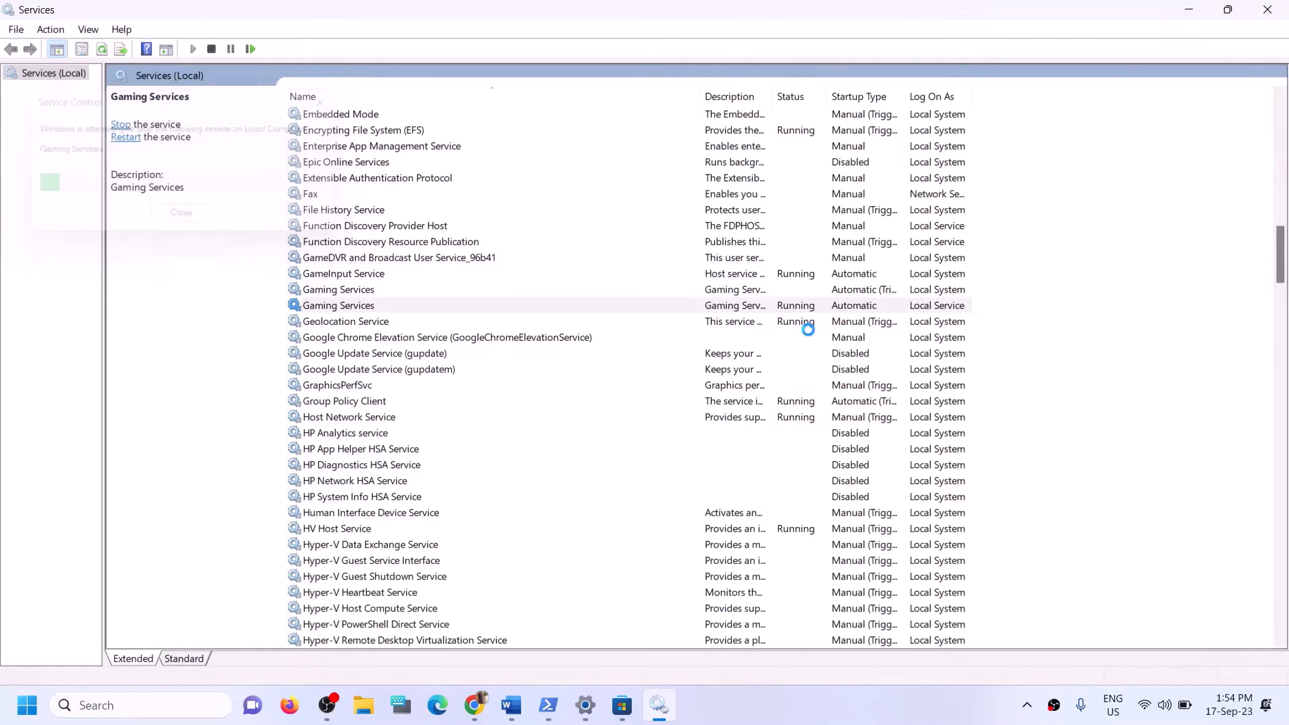
# Start both Gaming Services entries again.
pyautogui.click(708, 291)
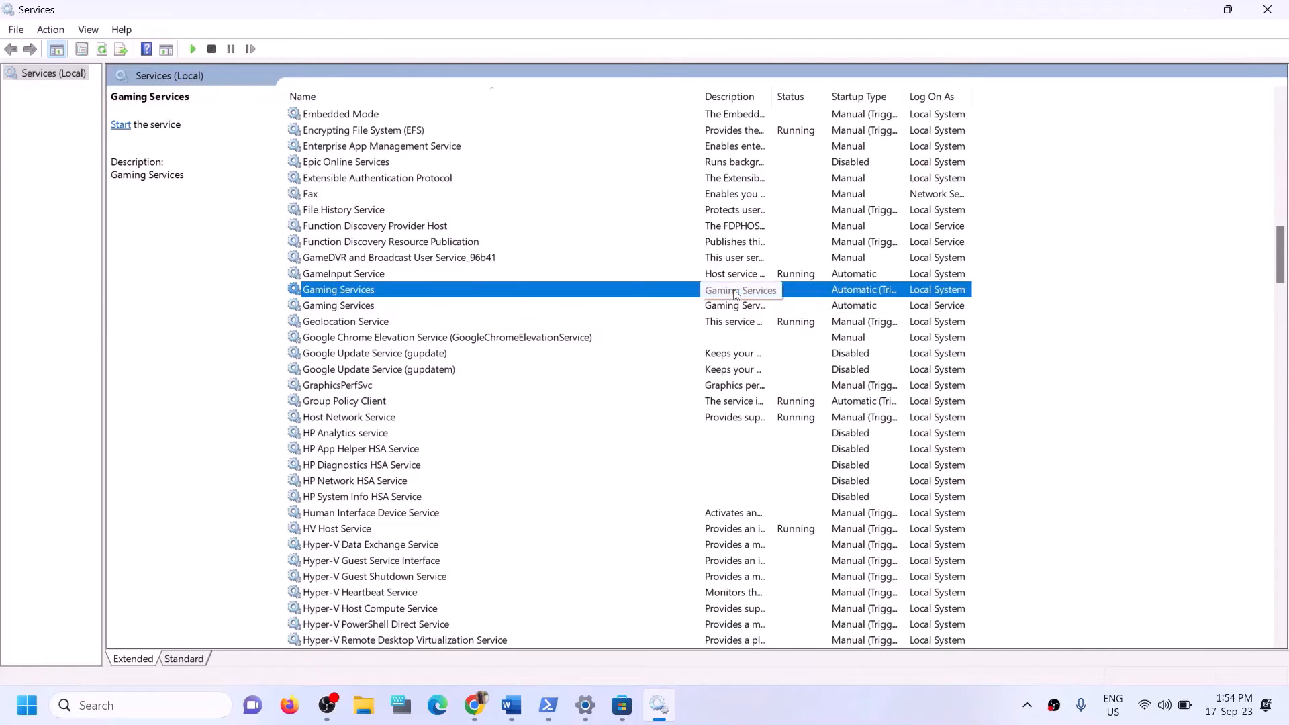
pyautogui.rightClick(734, 289)
pyautogui.click(360, 308)
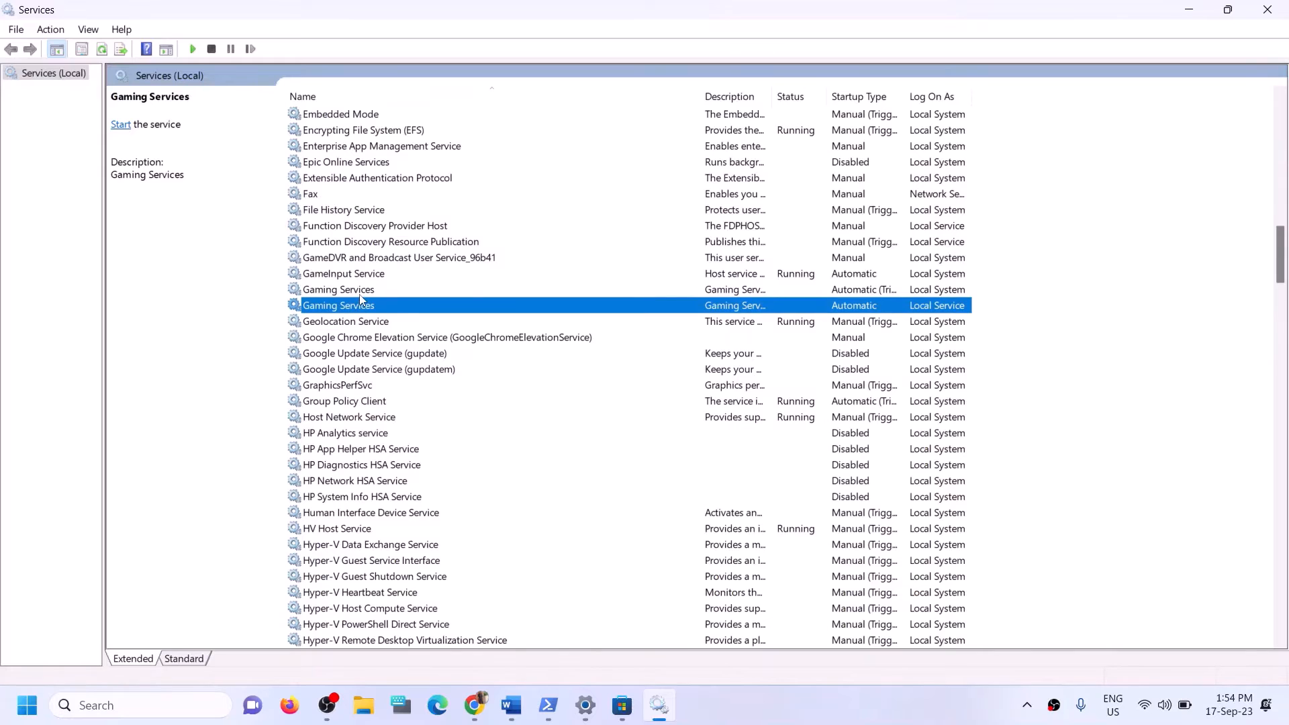
pyautogui.click(360, 295)
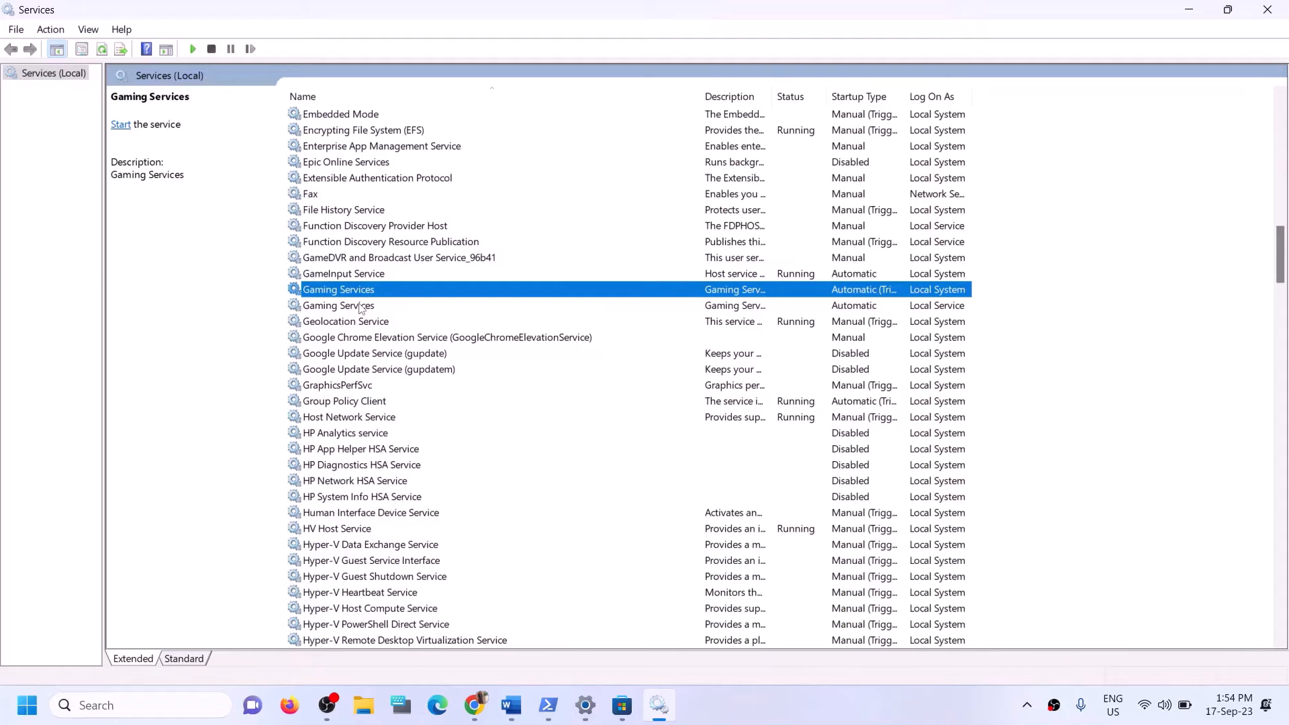
pyautogui.click(361, 308)
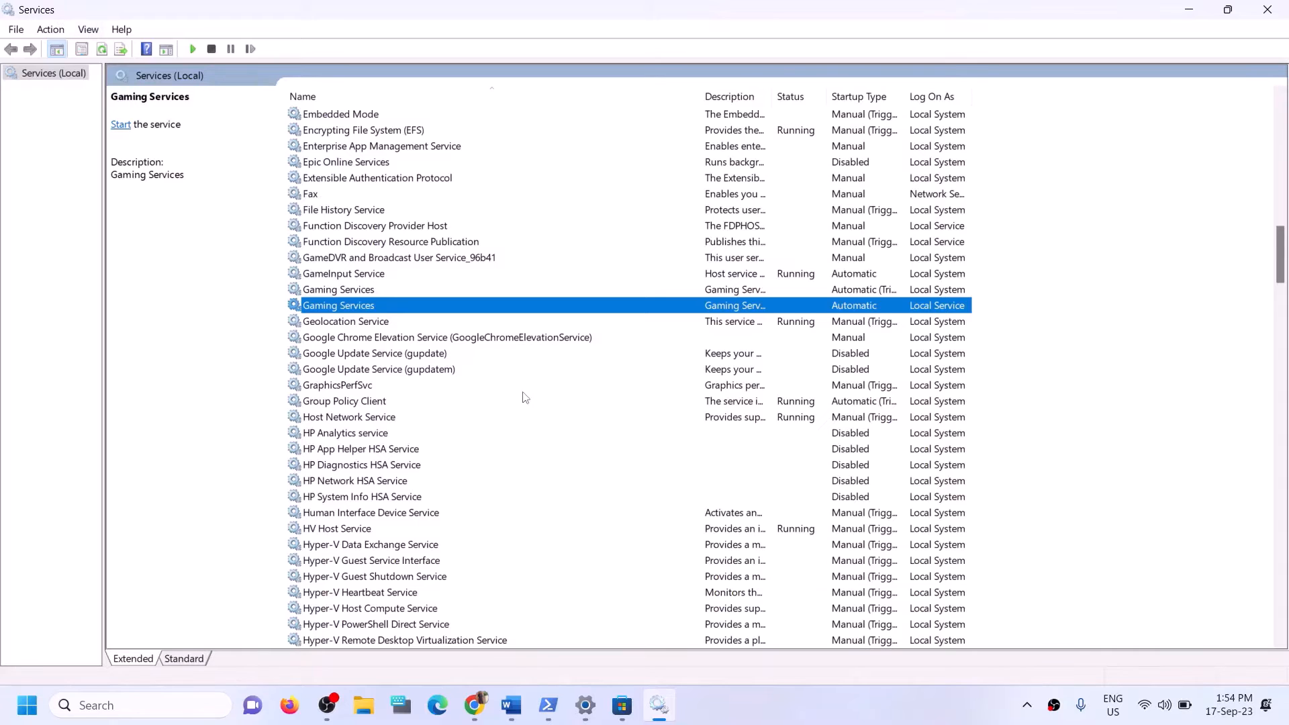
pyautogui.click(720, 296)
pyautogui.rightClick(728, 288)
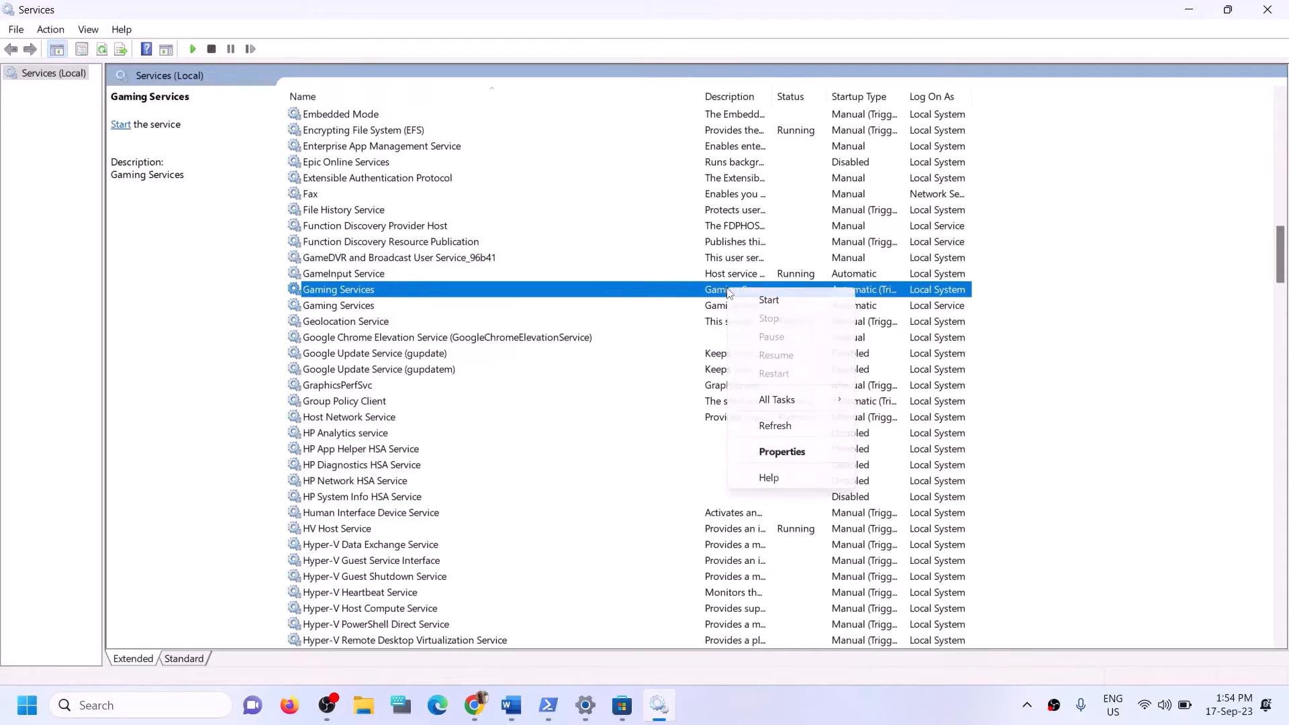
pyautogui.click(767, 300)
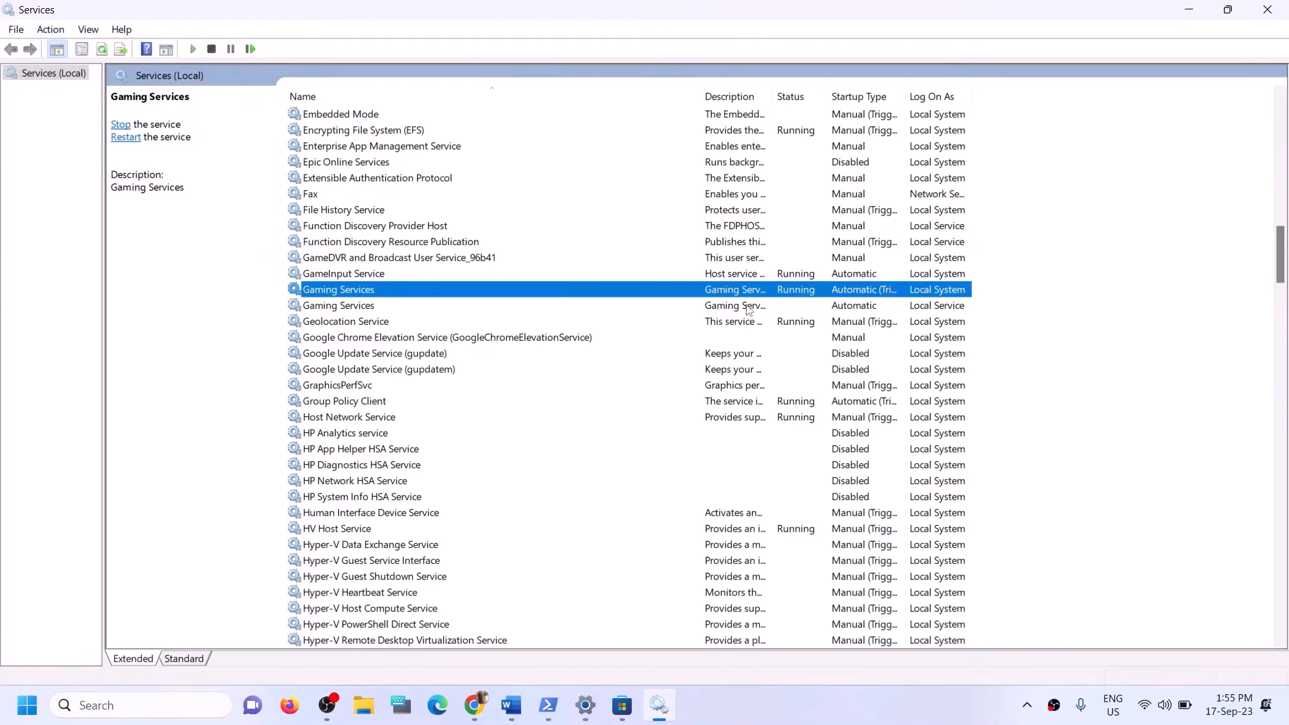
pyautogui.click(746, 307)
pyautogui.rightClick(744, 309)
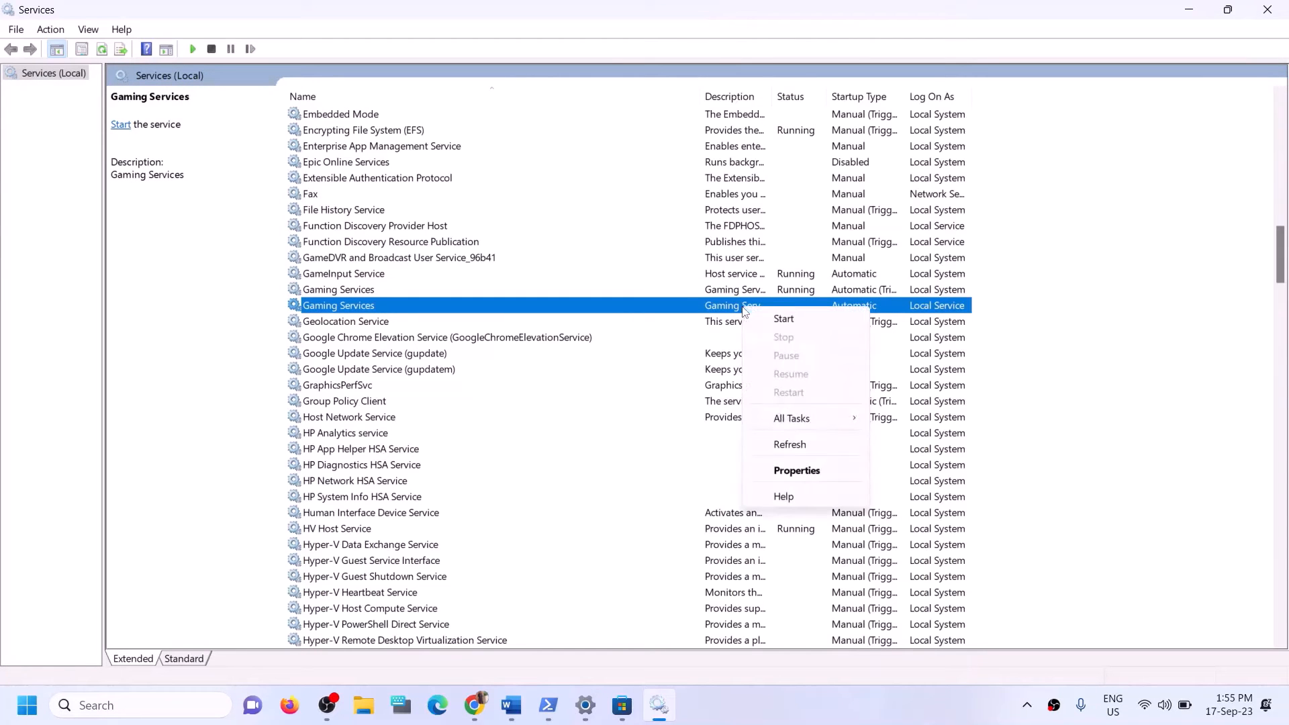
pyautogui.click(790, 317)
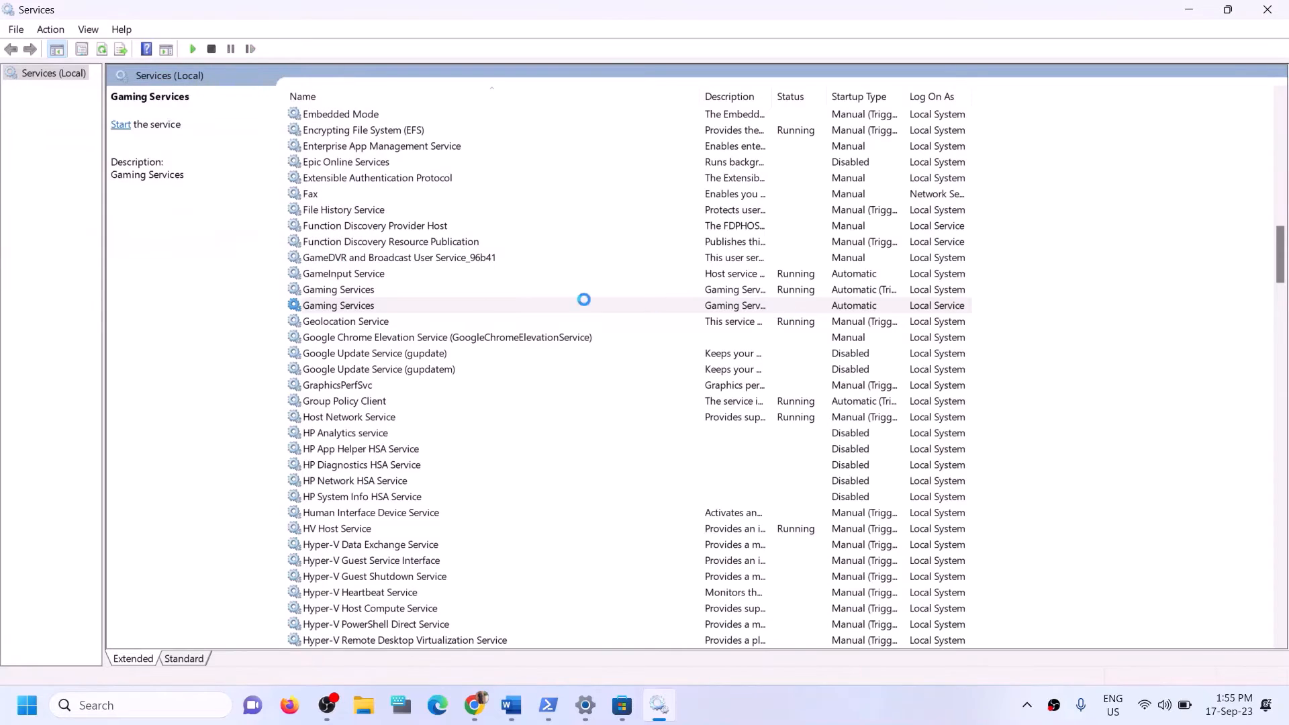
pyautogui.click(449, 290)
# Keep Microsoft Store Install Service on Automatic startup, apply it, and close the Services window.
pyautogui.press('m')
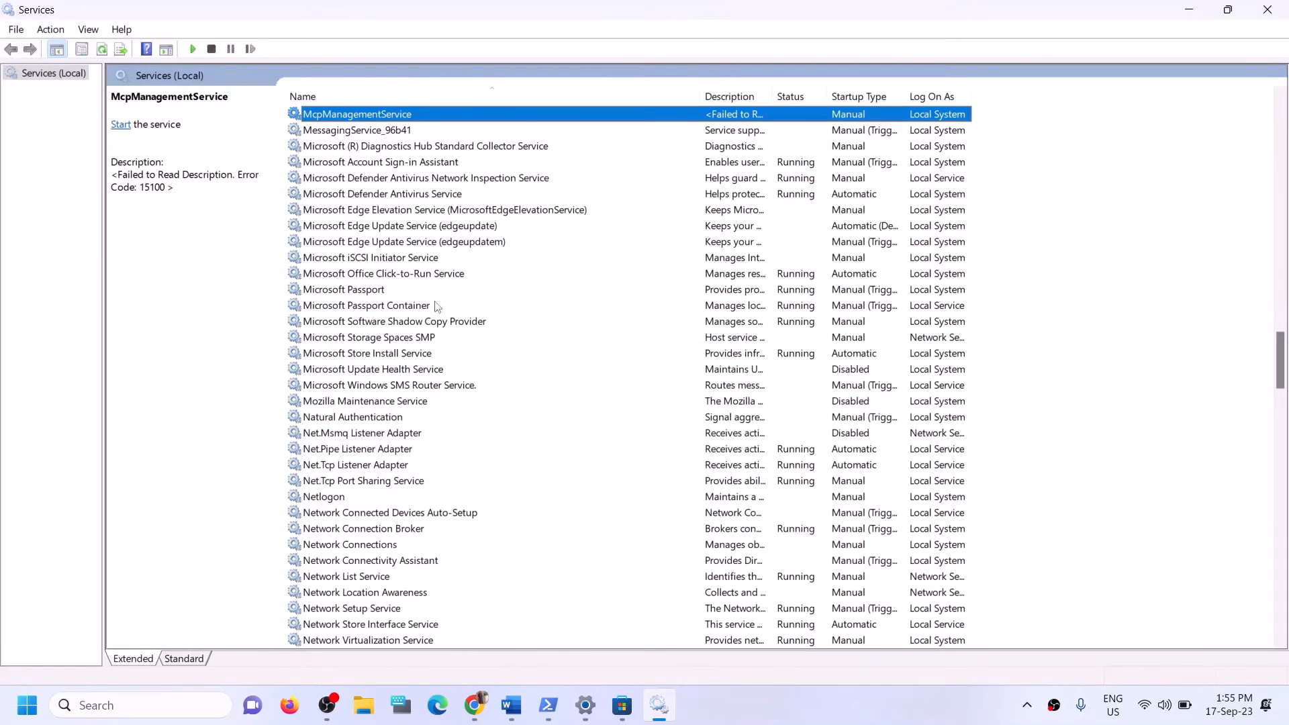
pyautogui.click(523, 358)
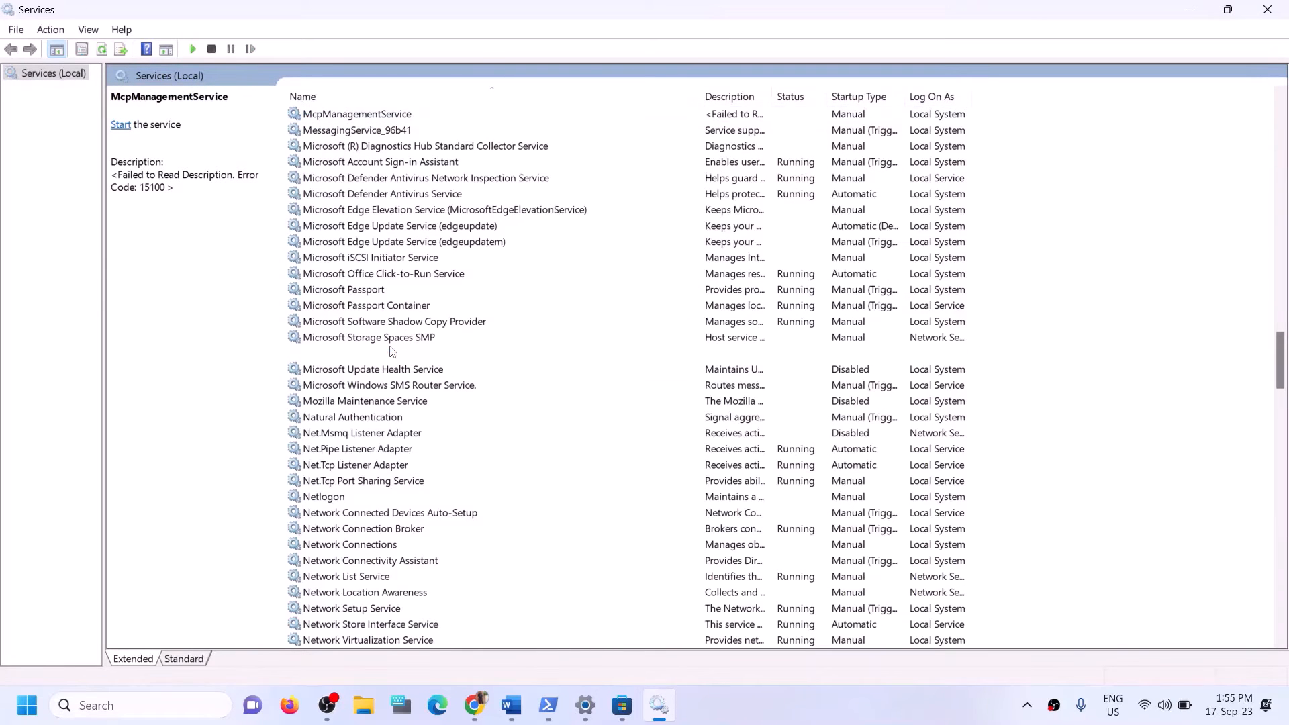
pyautogui.doubleClick(523, 356)
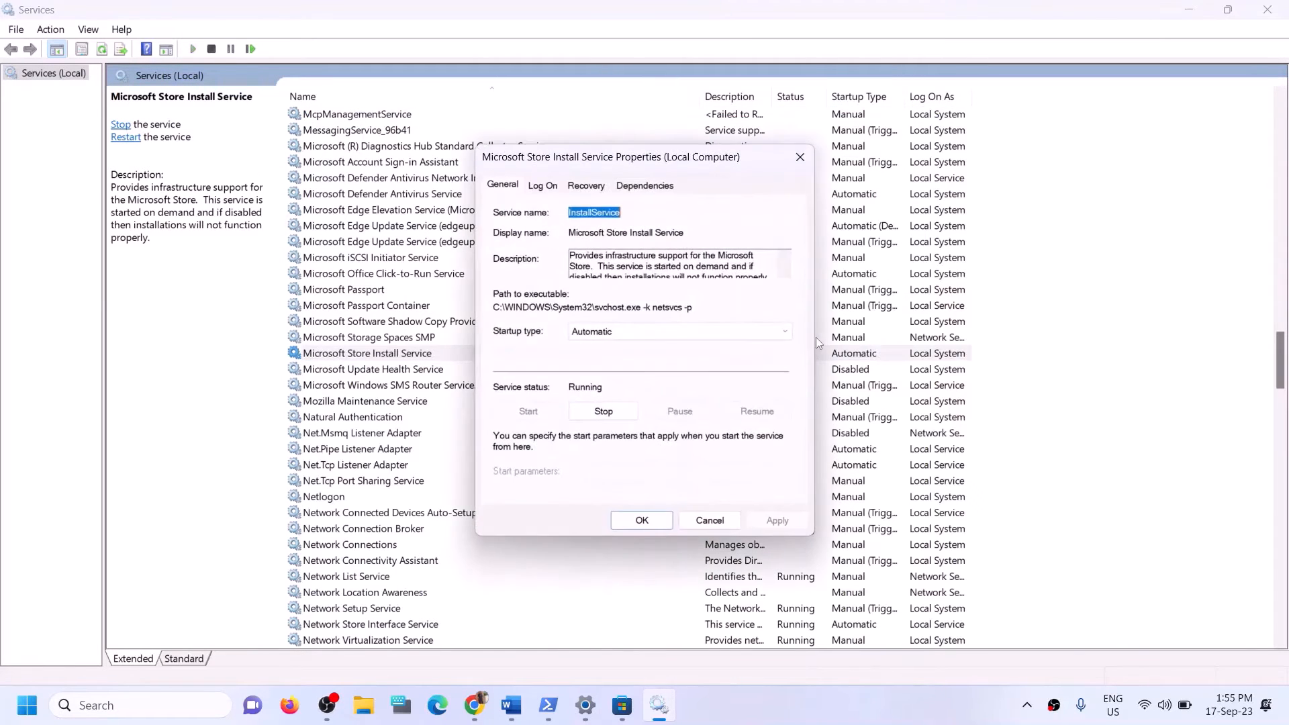
pyautogui.click(625, 330)
pyautogui.click(617, 342)
pyautogui.click(768, 523)
pyautogui.click(642, 520)
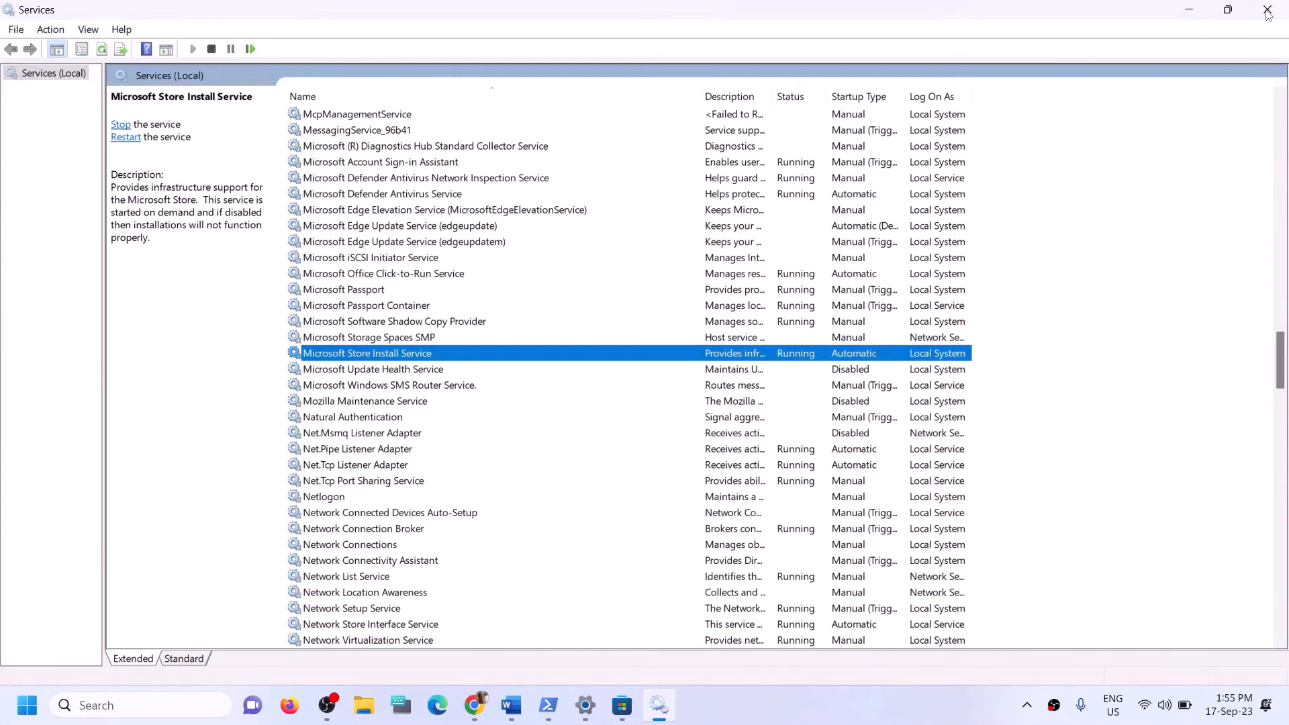
pyautogui.click(1267, 11)
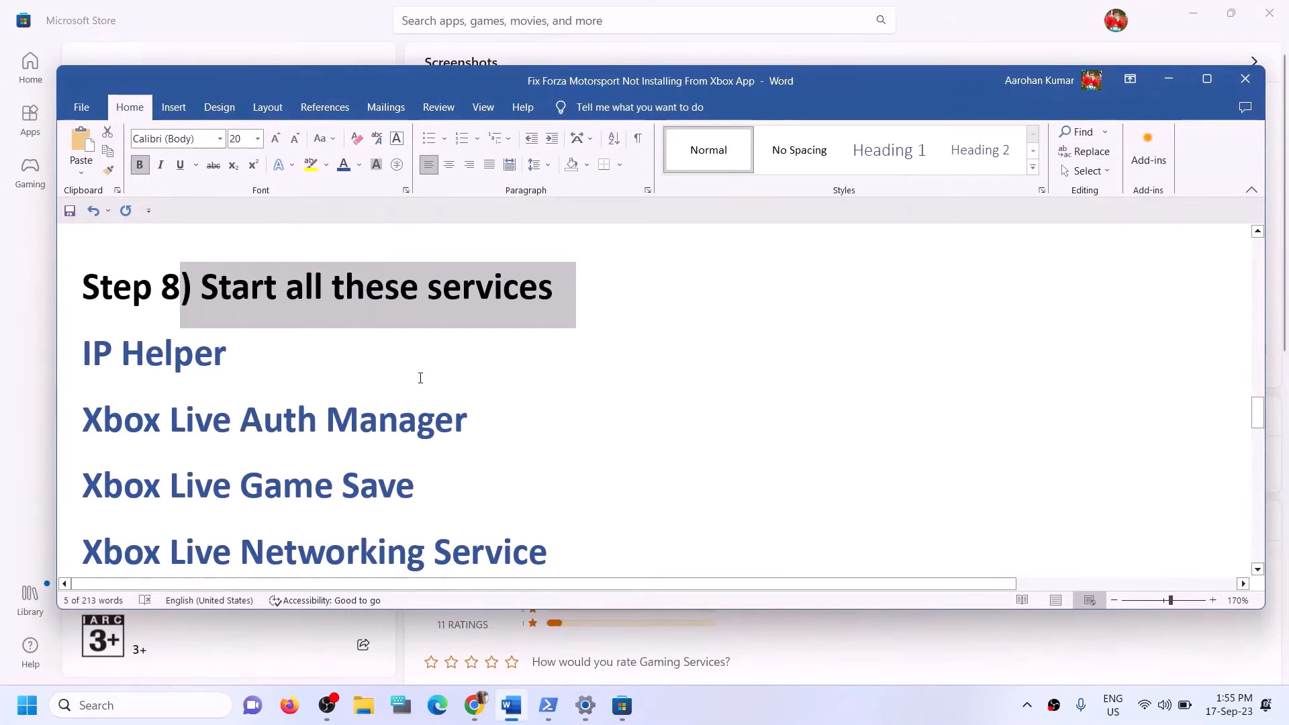
# Check for updates on the Windows Update page in Settings, then close Settings.
pyautogui.scroll(-7, 420, 377)
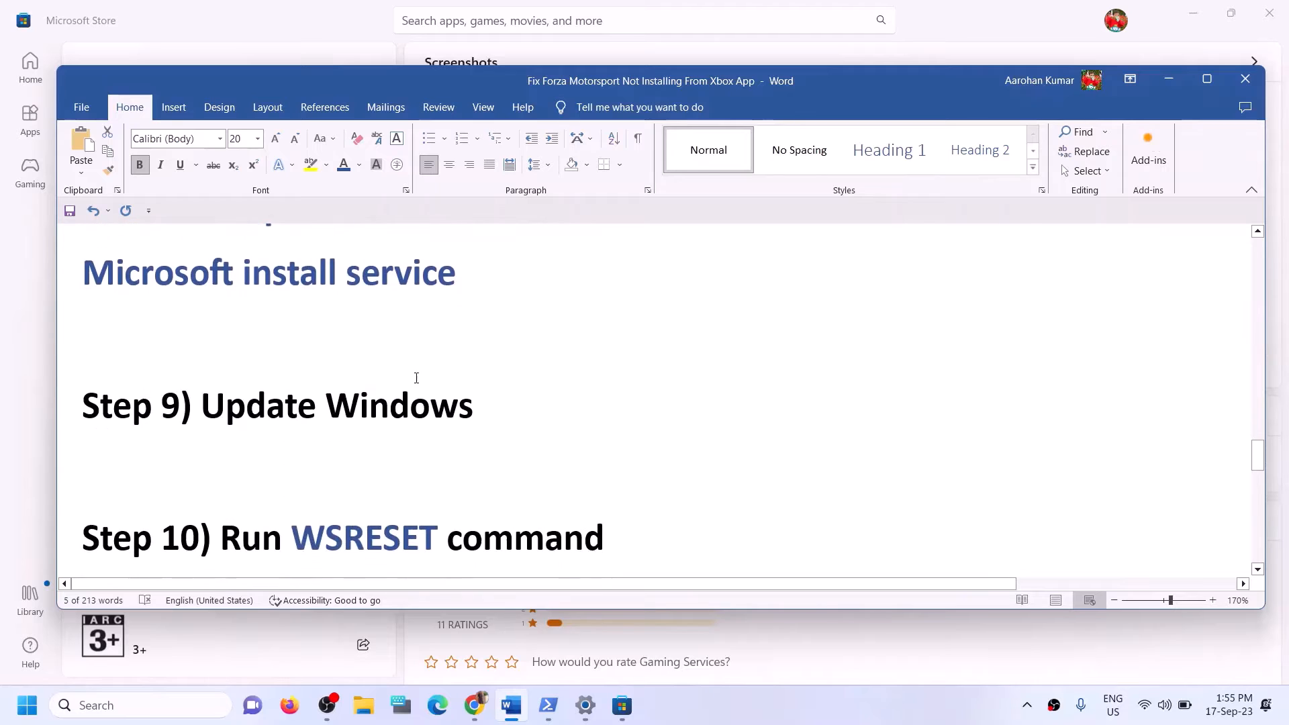
pyautogui.scroll(1, 416, 378)
pyautogui.moveTo(201, 474); pyautogui.dragTo(584, 470)
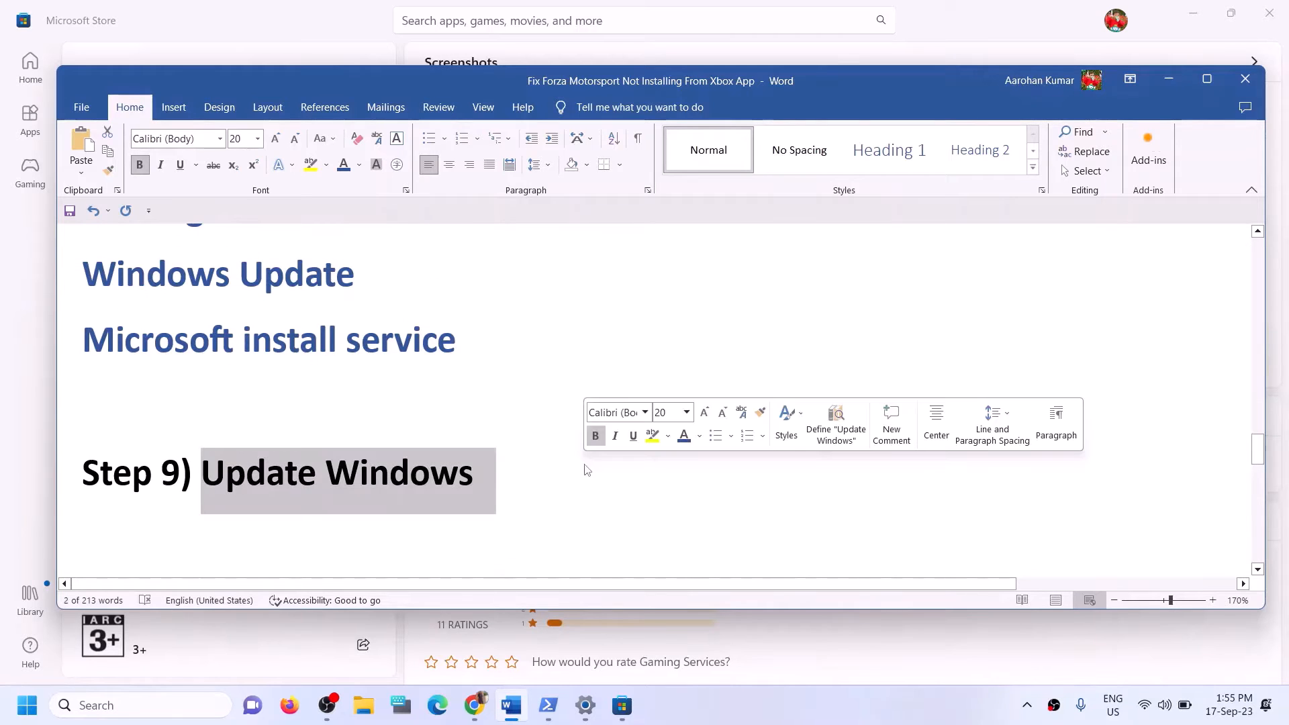
pyautogui.hotkey('alt', 'Tab')
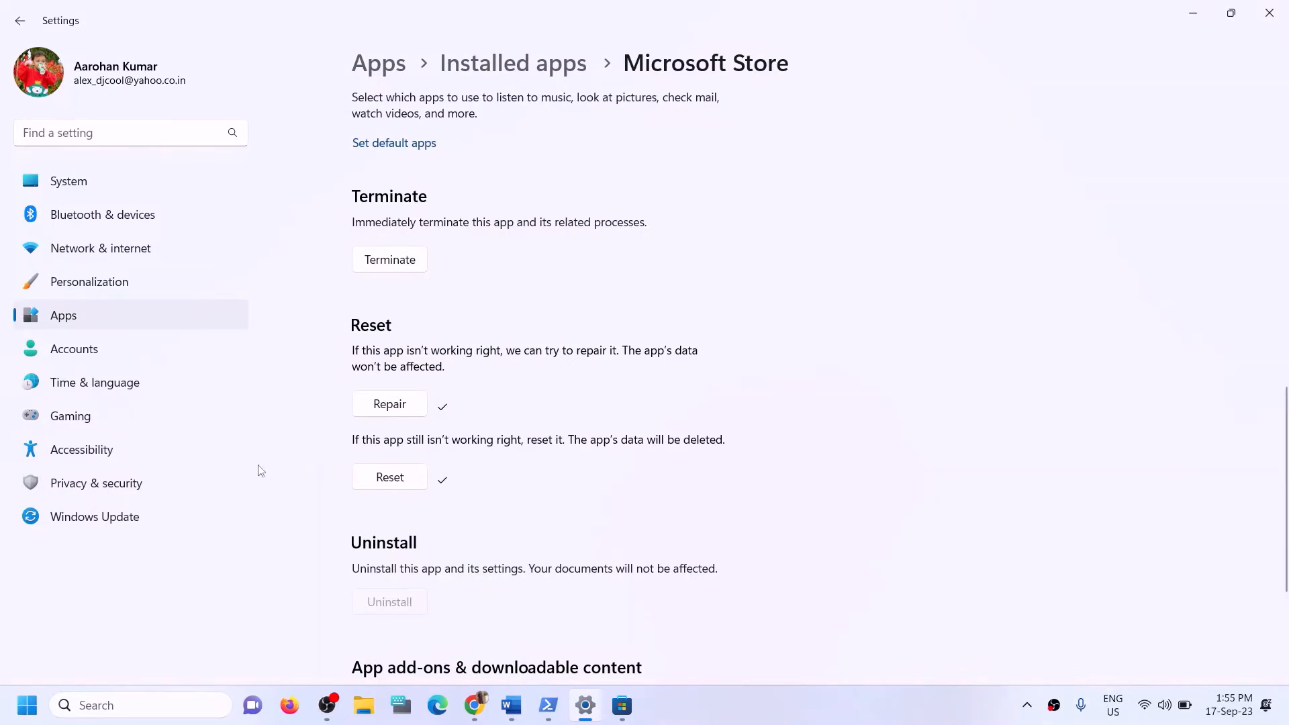
pyautogui.click(134, 516)
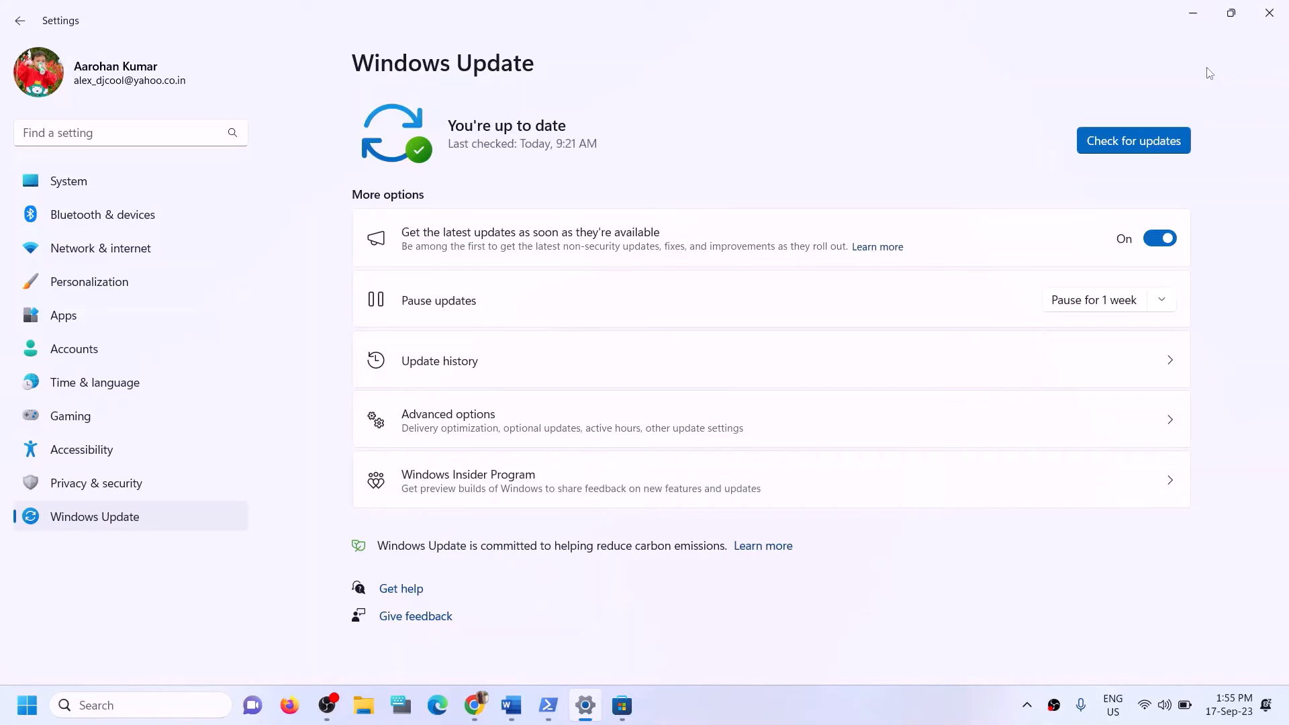
pyautogui.click(1137, 138)
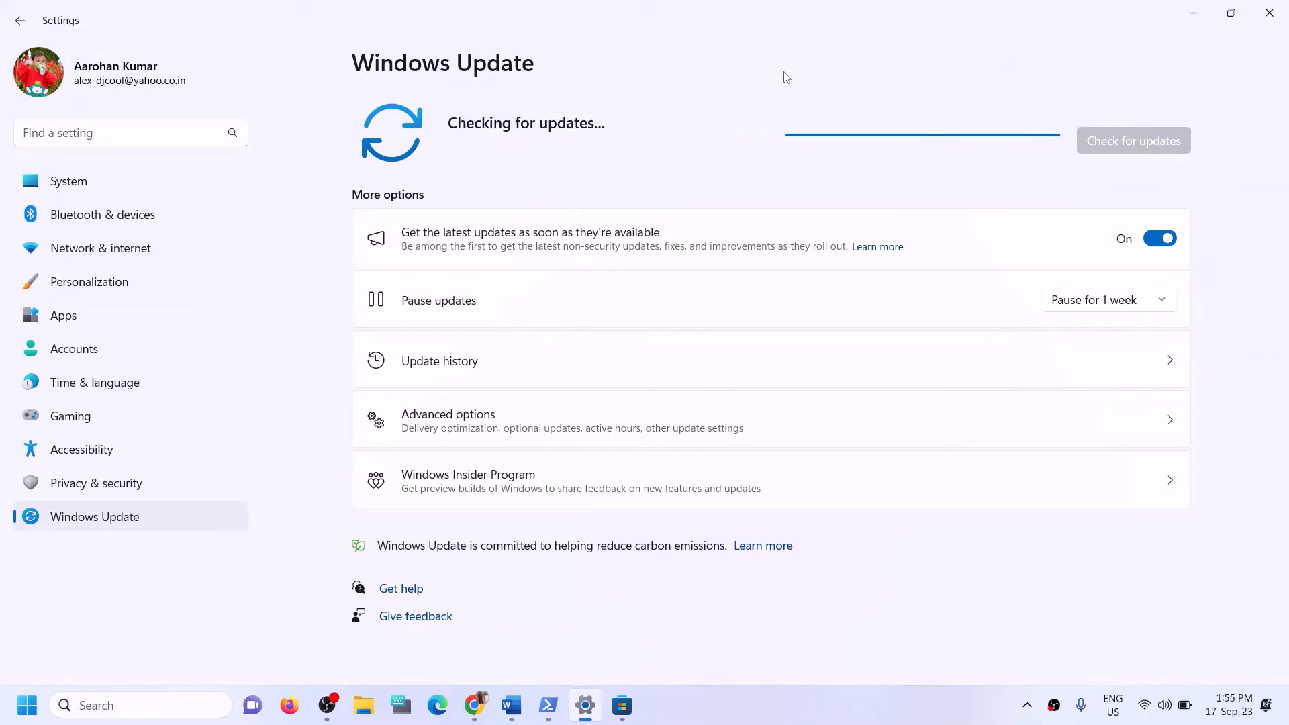
pyautogui.click(1275, 19)
# Select the word WSRESET in Step 10 of the Word guide.
pyautogui.scroll(-4, 379, 444)
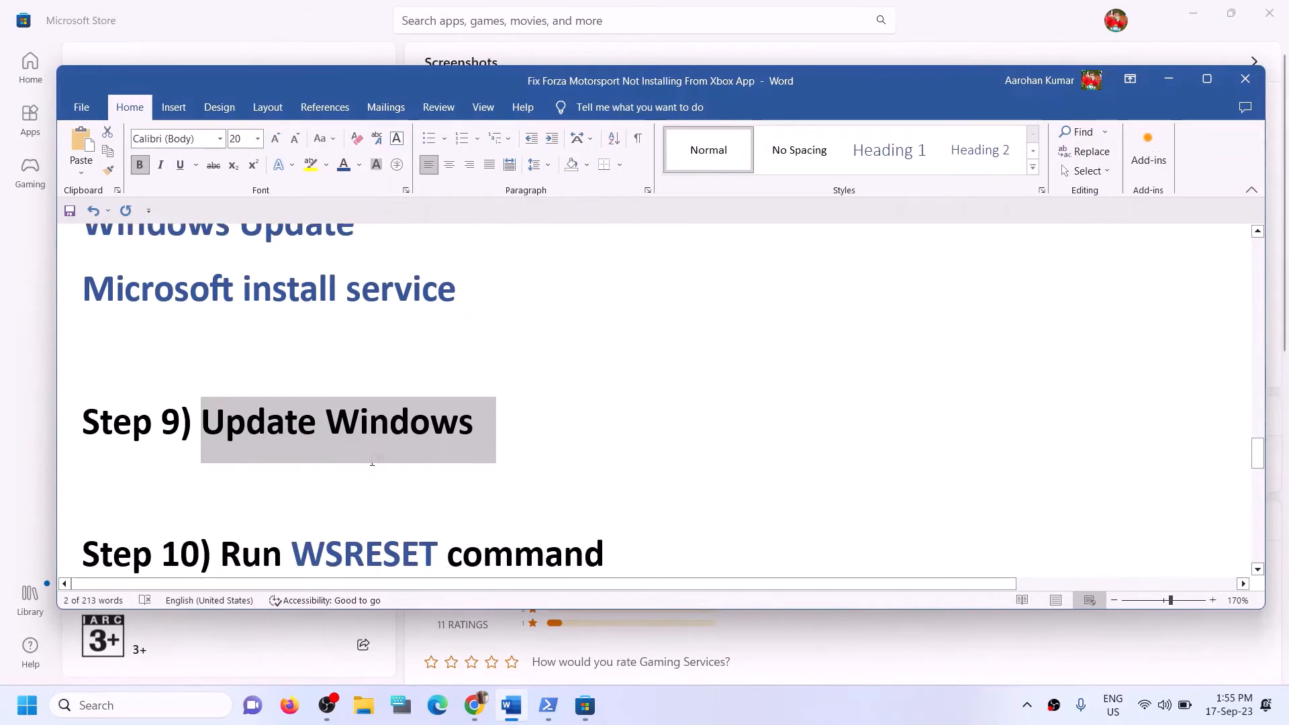
pyautogui.scroll(1, 371, 399)
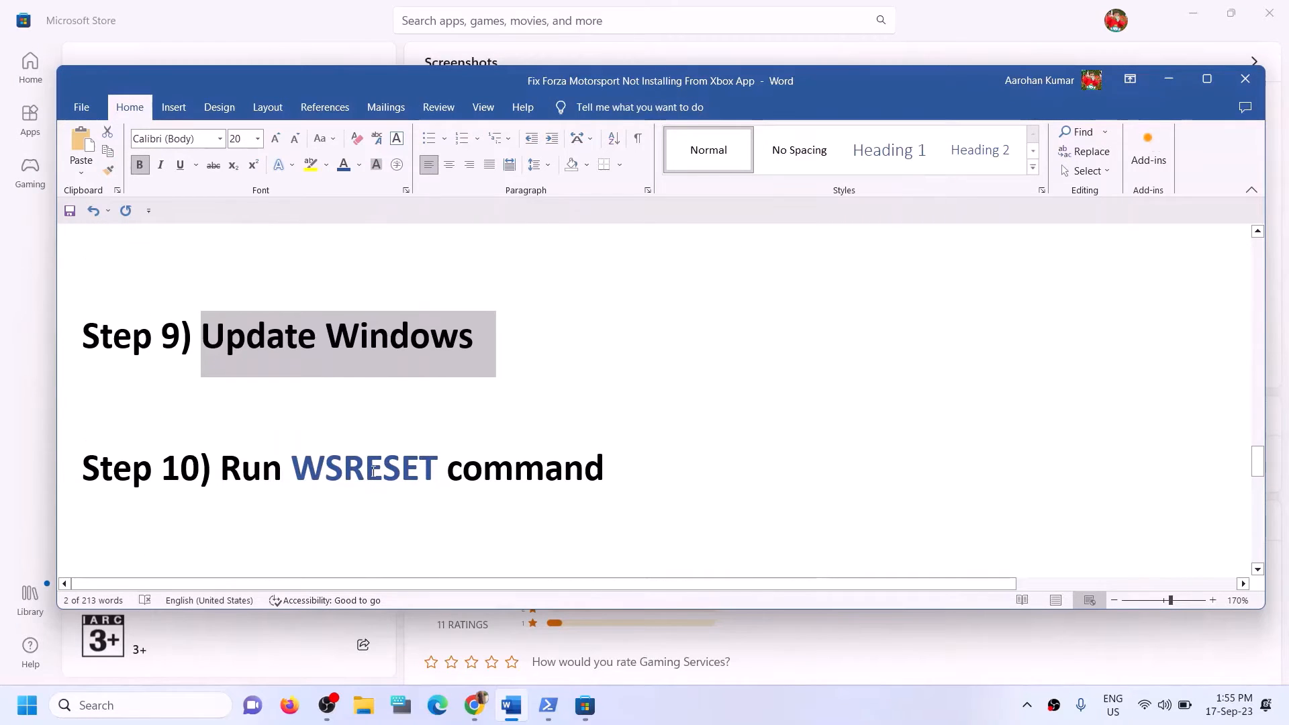
pyautogui.doubleClick(364, 469)
# Copy WSRESET into Windows Search and run the command.
pyautogui.hotkey('ctrl', 'c')
pyautogui.click(171, 708)
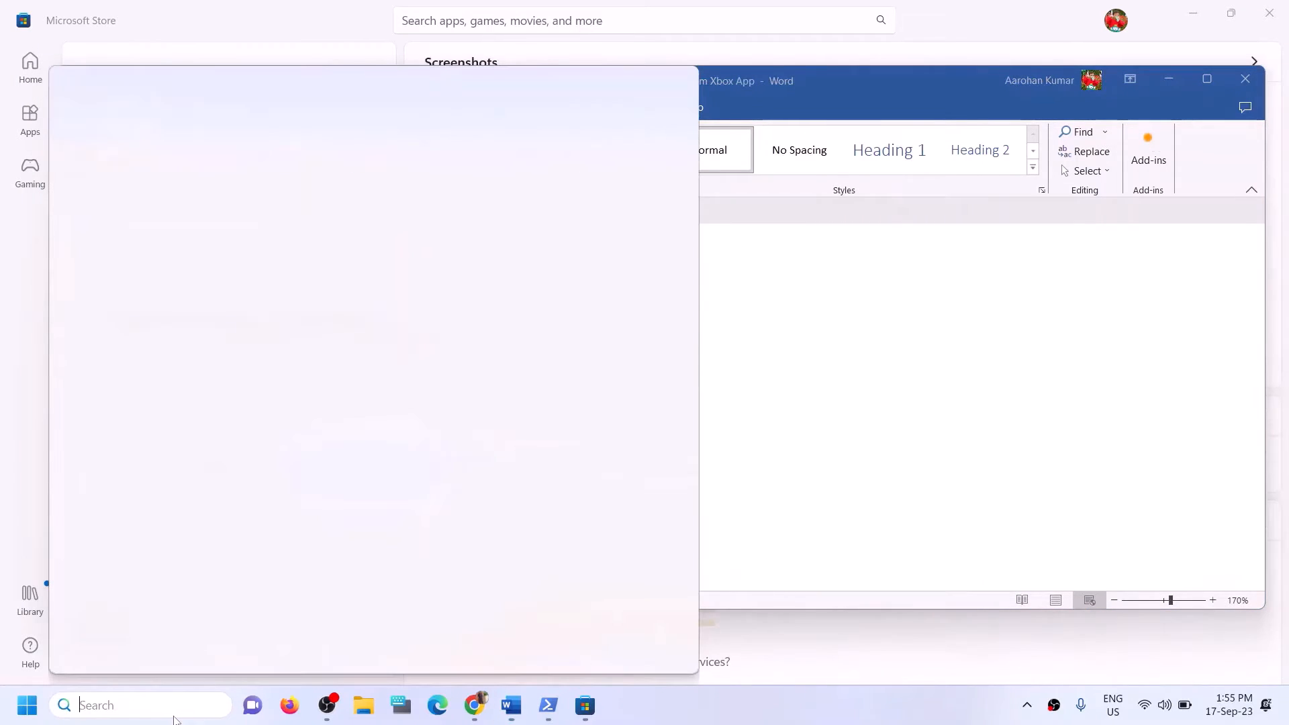
pyautogui.hotkey('ctrl', 'v')
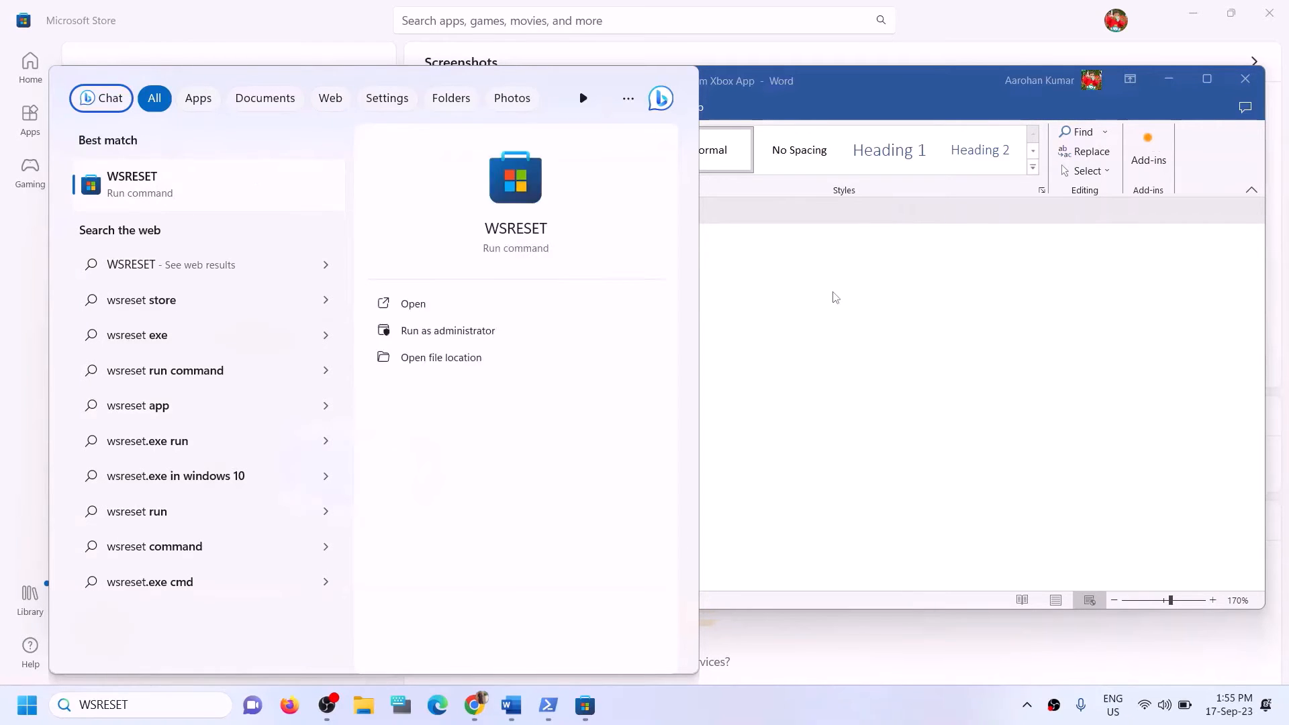
pyautogui.press('Return')
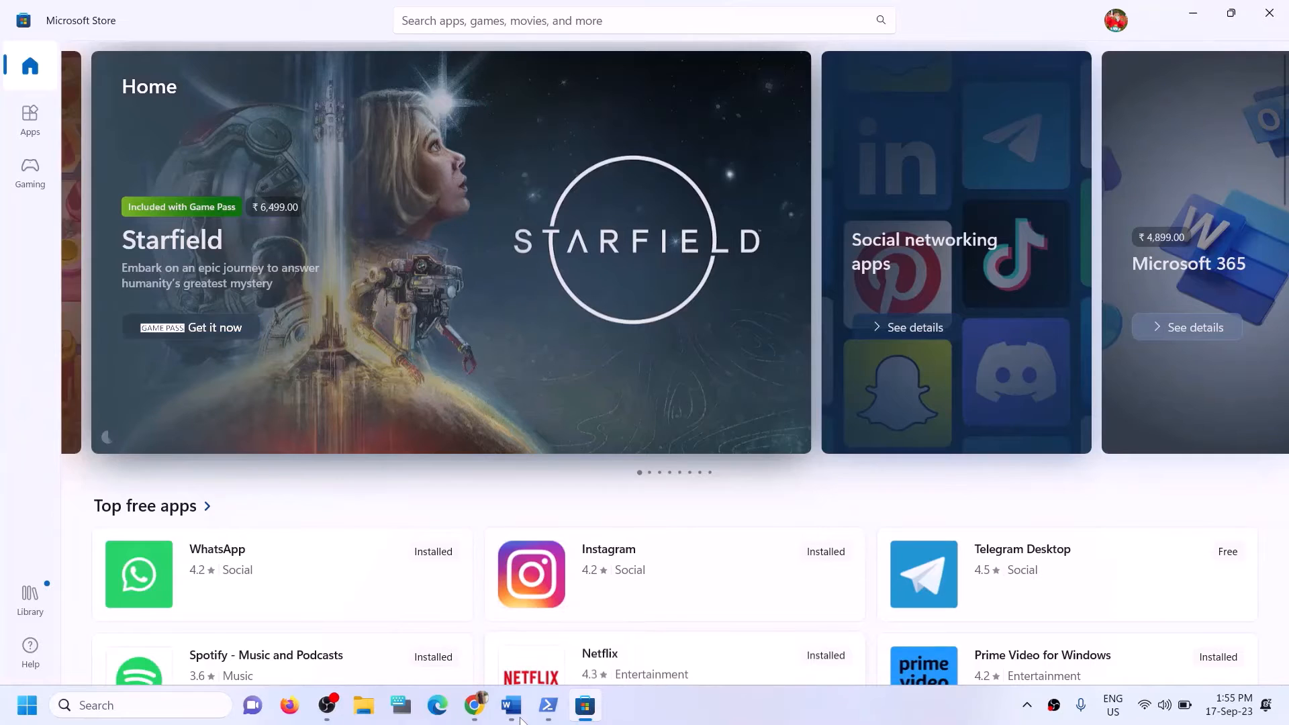
# Bring the Word guide forward and scroll to Step 11, Uninstall and reinstall Xbox App/Store.
pyautogui.click(513, 708)
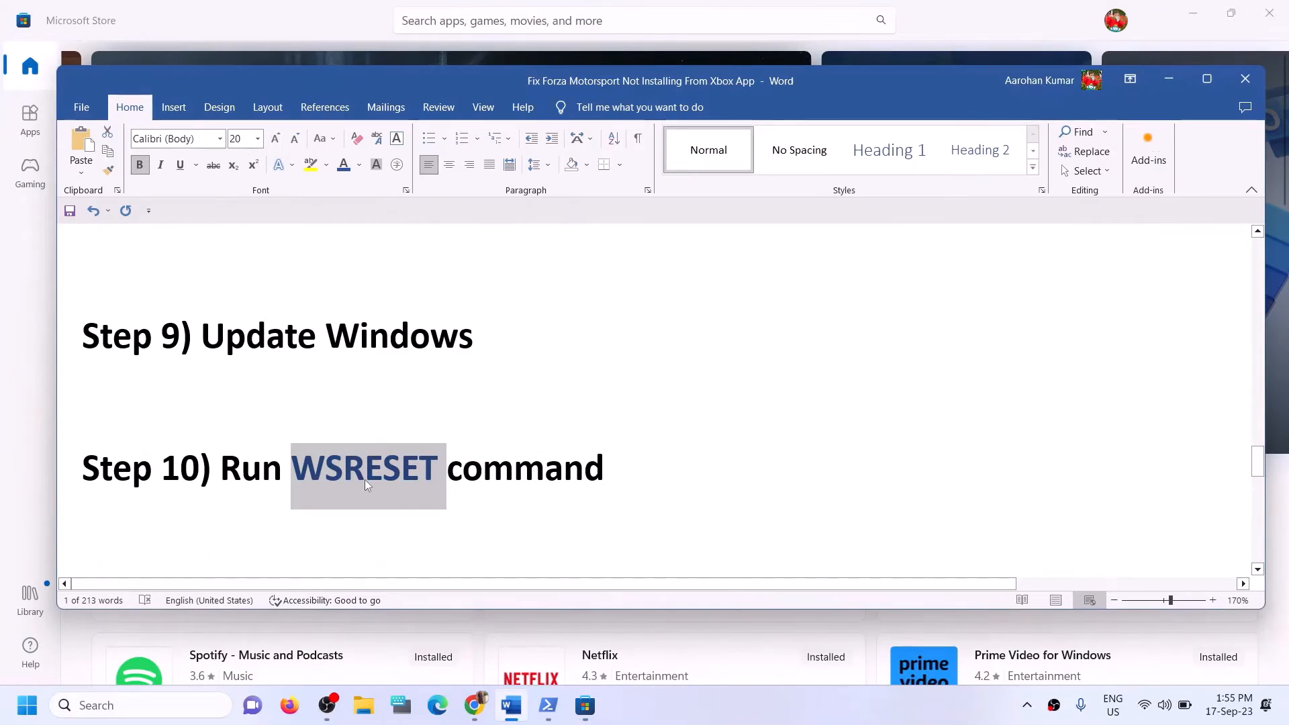
pyautogui.scroll(-3, 366, 484)
pyautogui.scroll(-1, 366, 485)
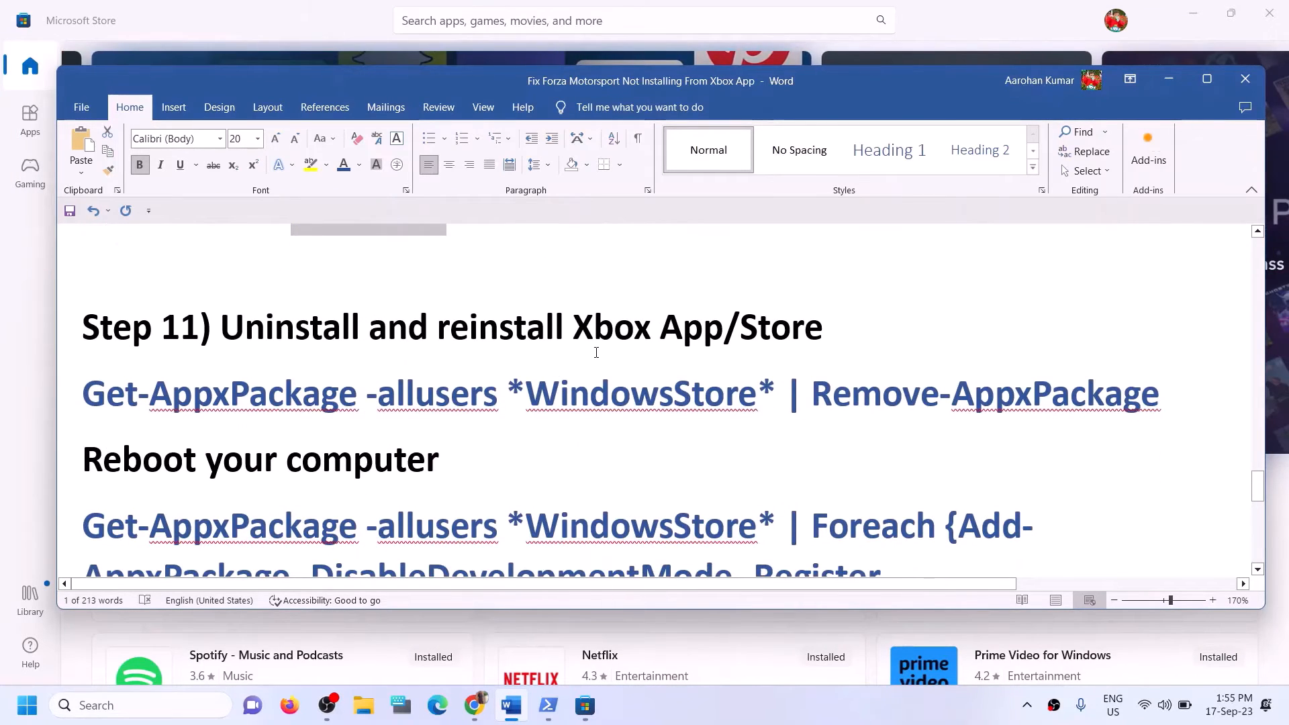
pyautogui.moveTo(750, 330); pyautogui.dragTo(439, 329)
pyautogui.click(149, 393)
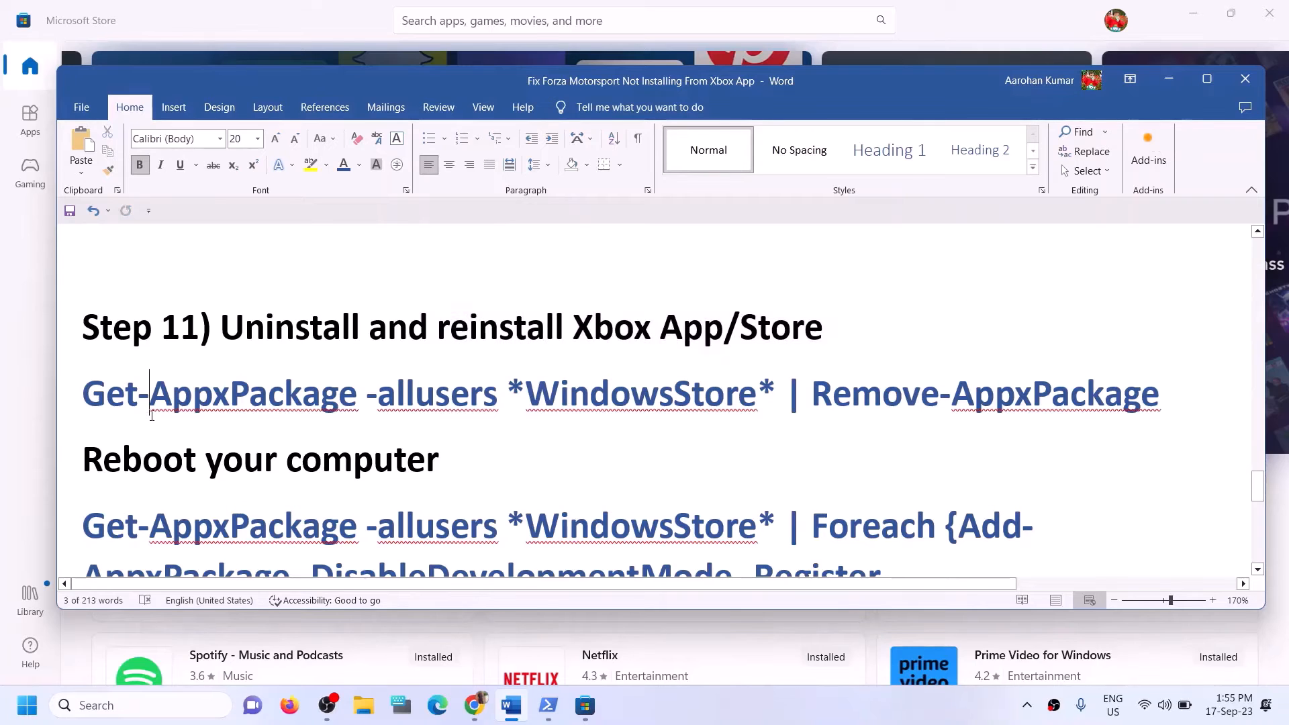
pyautogui.scroll(-1, 598, 430)
pyautogui.scroll(1, 598, 430)
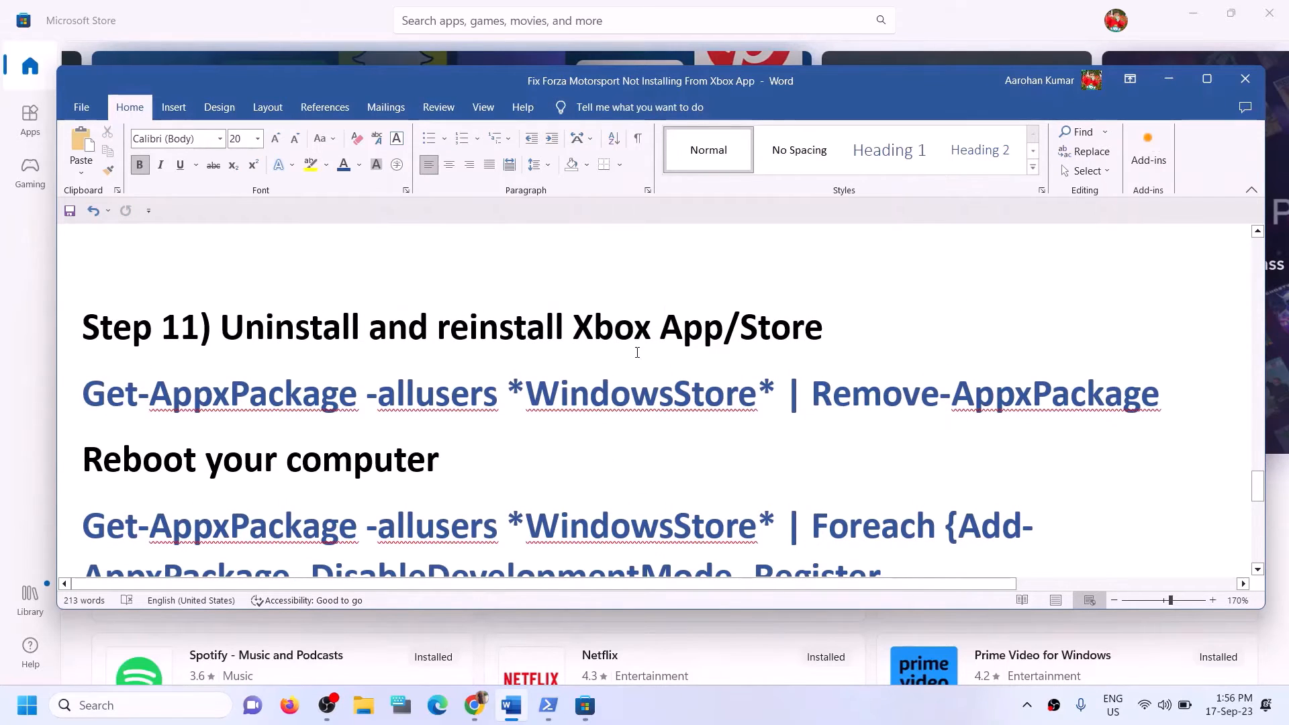
# Find the Xbox app through a search for 'xbox' and uninstall it.
pyautogui.click(124, 707)
pyautogui.write('xbox')
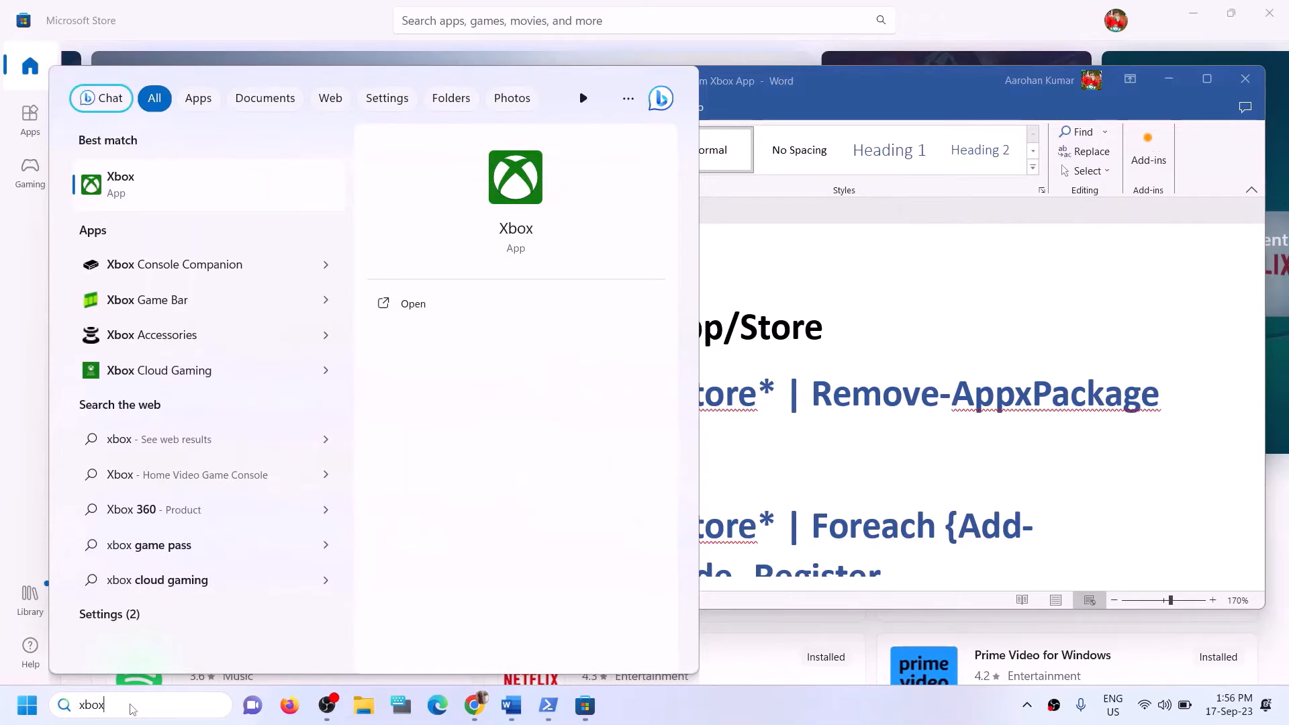
pyautogui.rightClick(154, 200)
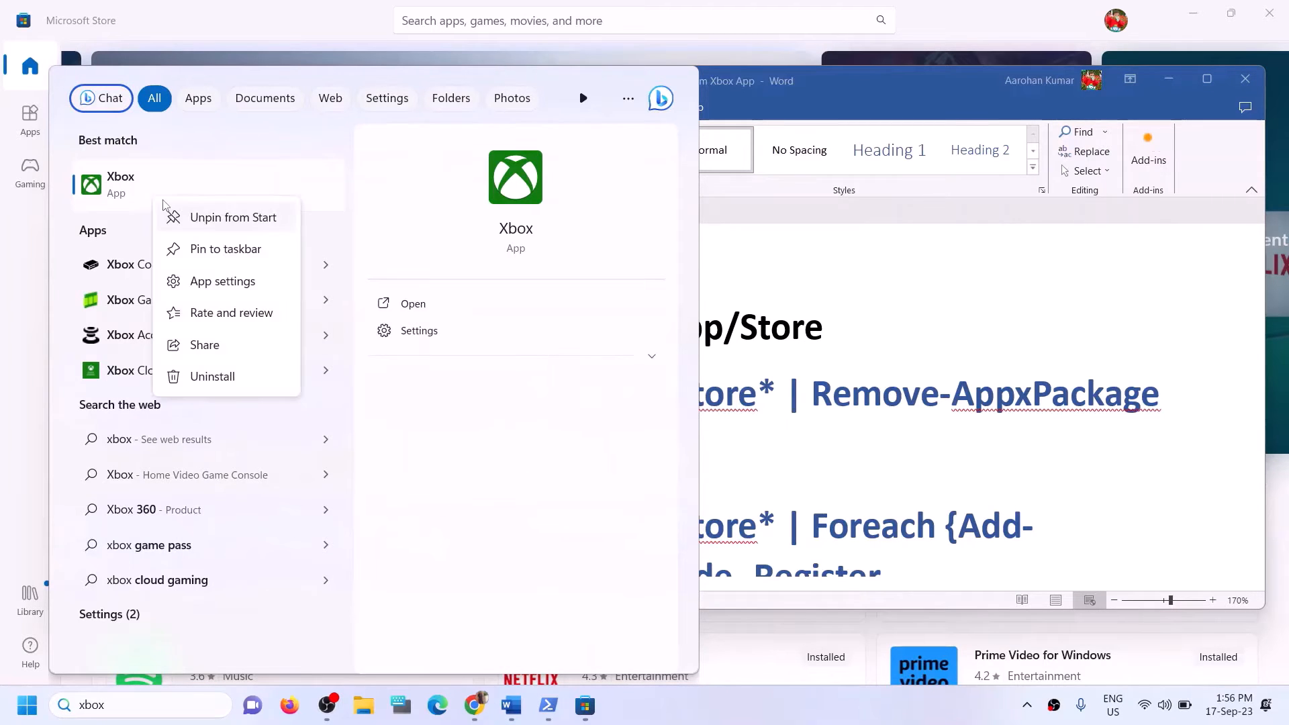
pyautogui.click(229, 382)
pyautogui.click(270, 394)
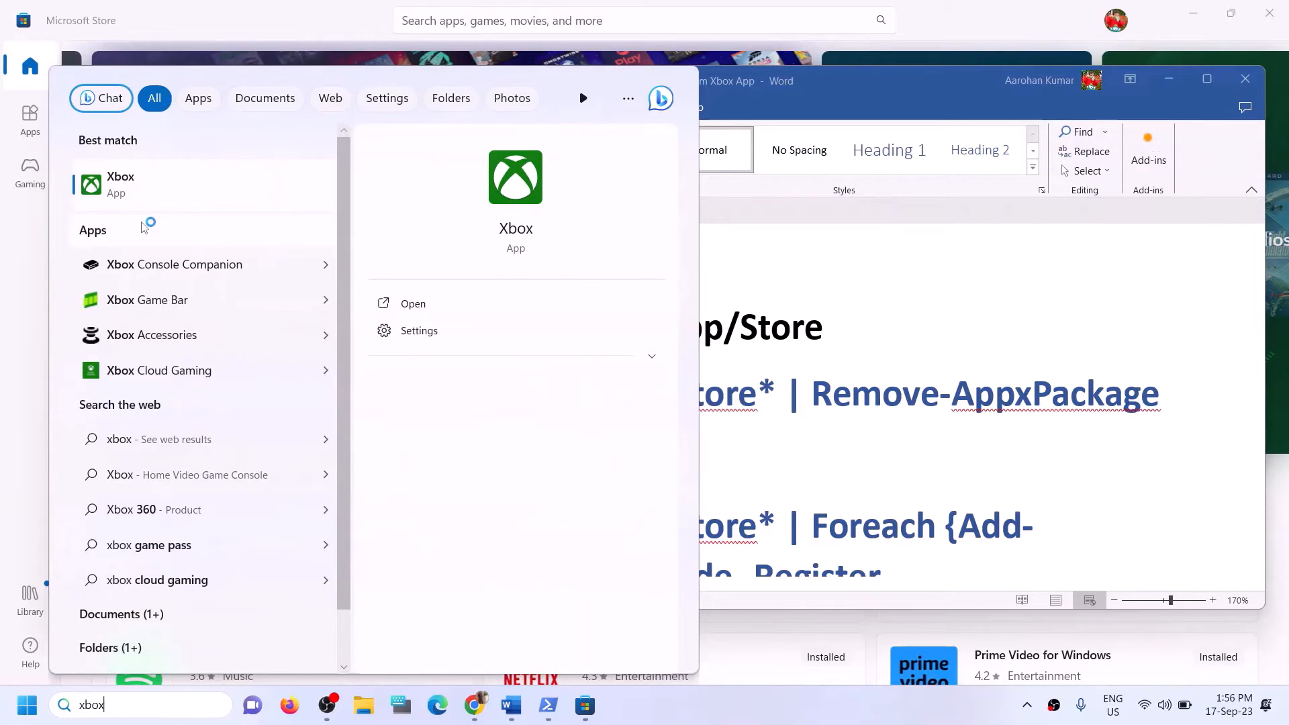
pyautogui.click(1180, 363)
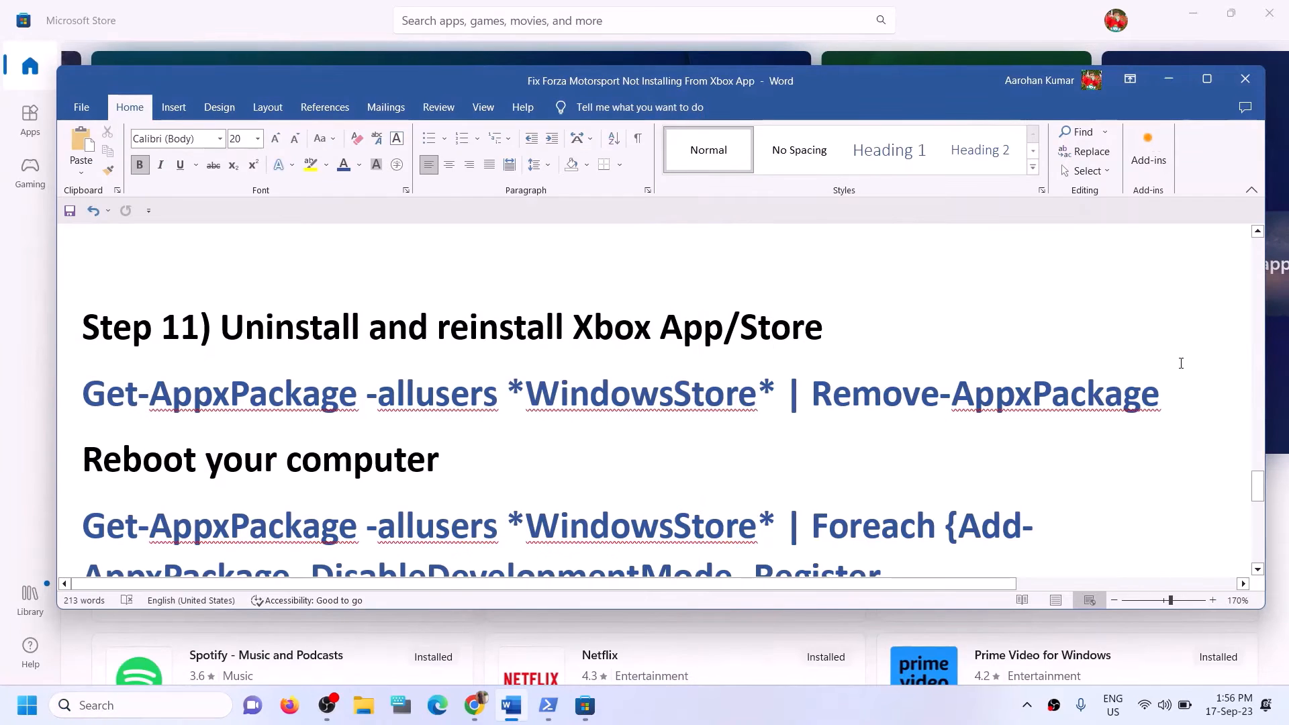
# Copy the Remove-AppxPackage command line from Step 11.
pyautogui.moveTo(1164, 396); pyautogui.dragTo(82, 396)
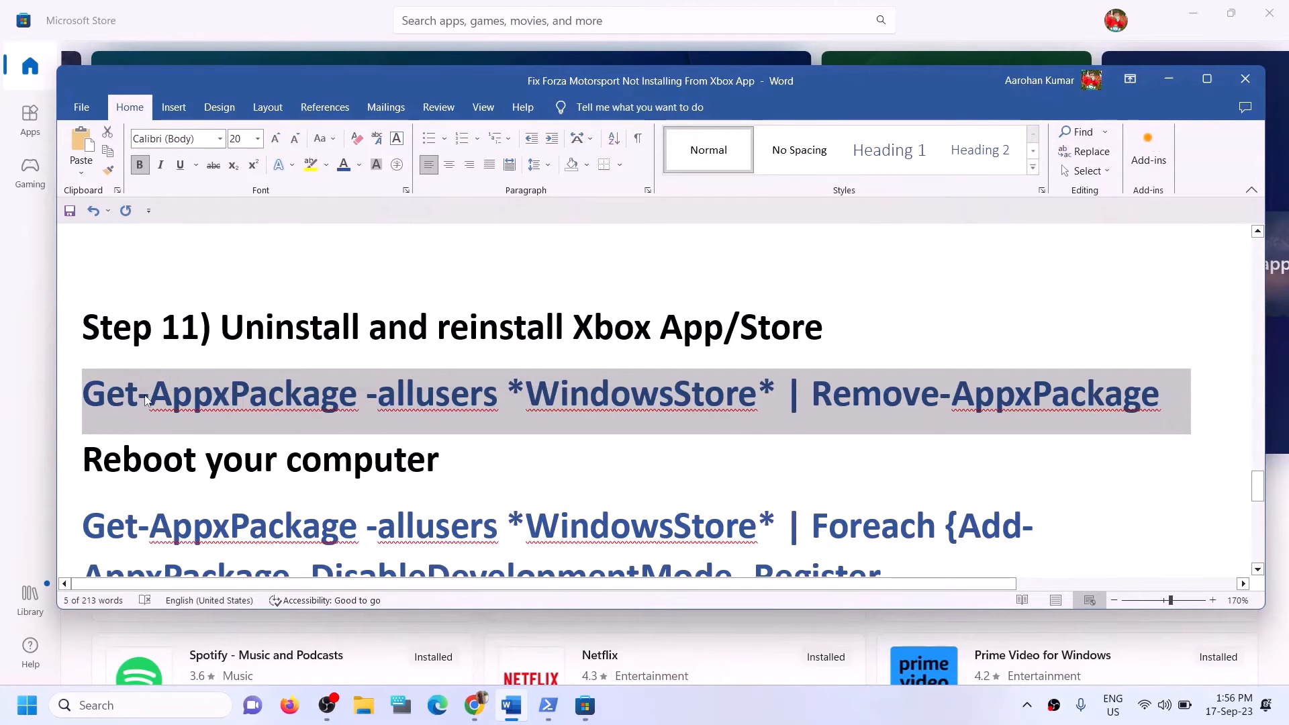
pyautogui.rightClick(148, 397)
pyautogui.click(204, 460)
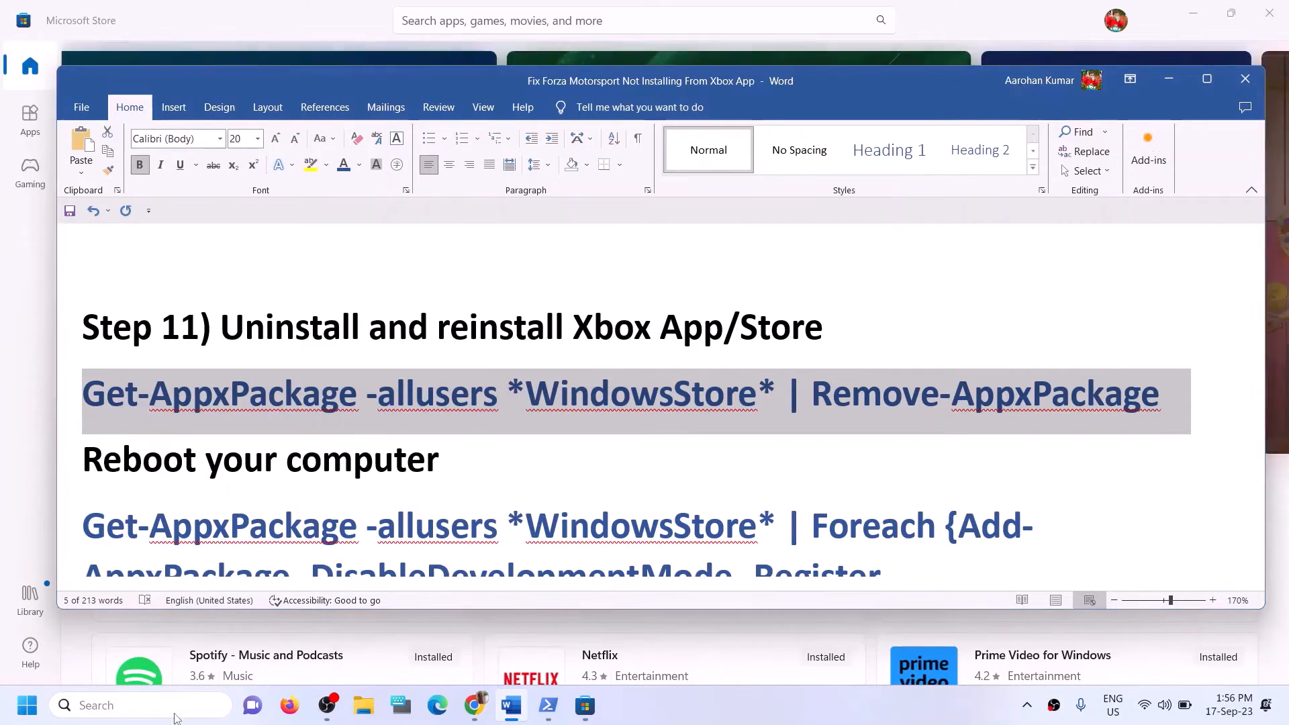
# Launch PowerShell as administrator and paste Get-AppxPackage -allusers *WindowsStore* | Remove-AppxPackage.
pyautogui.click(176, 717)
pyautogui.write('powe')
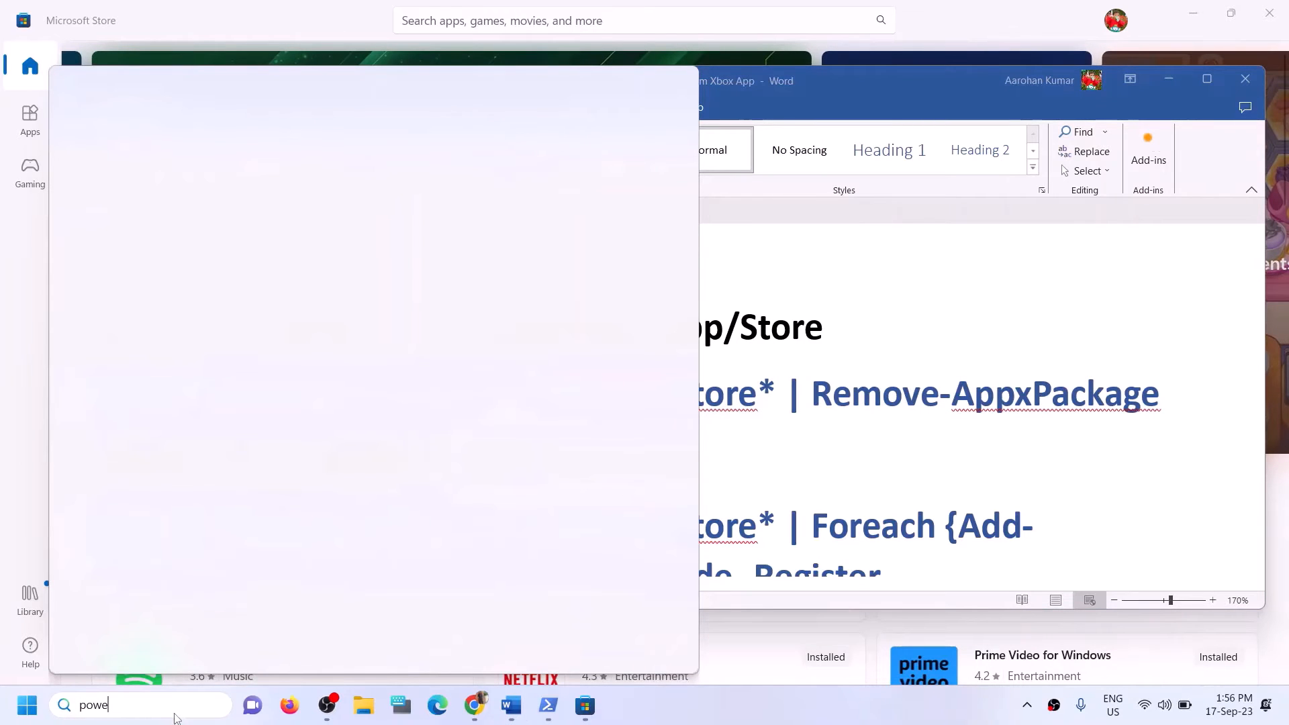
pyautogui.write('rshell')
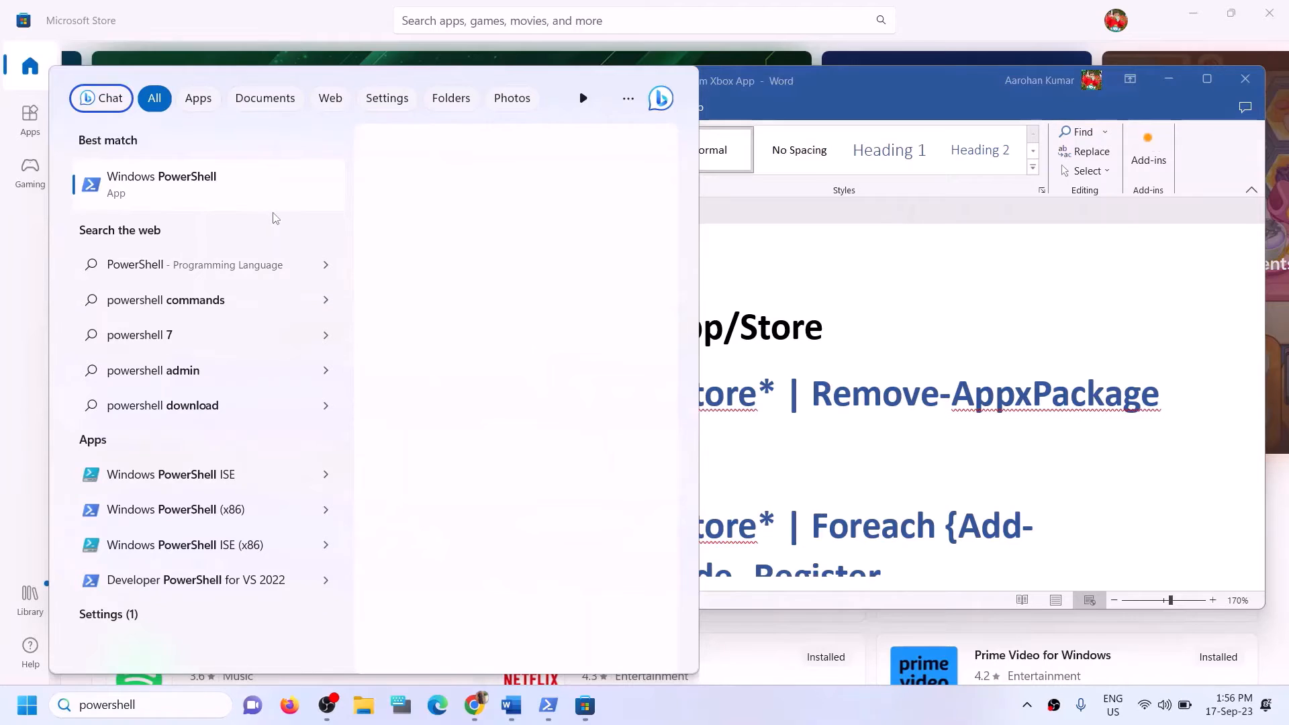
pyautogui.rightClick(243, 193)
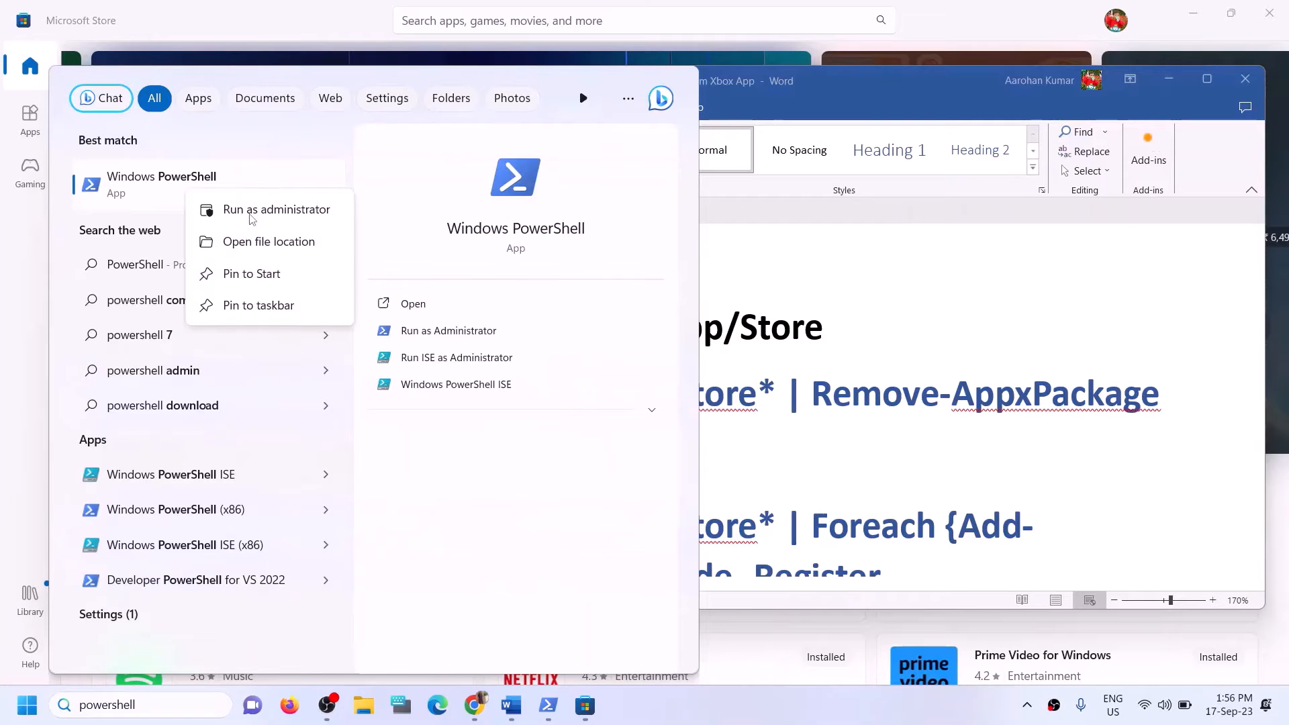
pyautogui.click(252, 211)
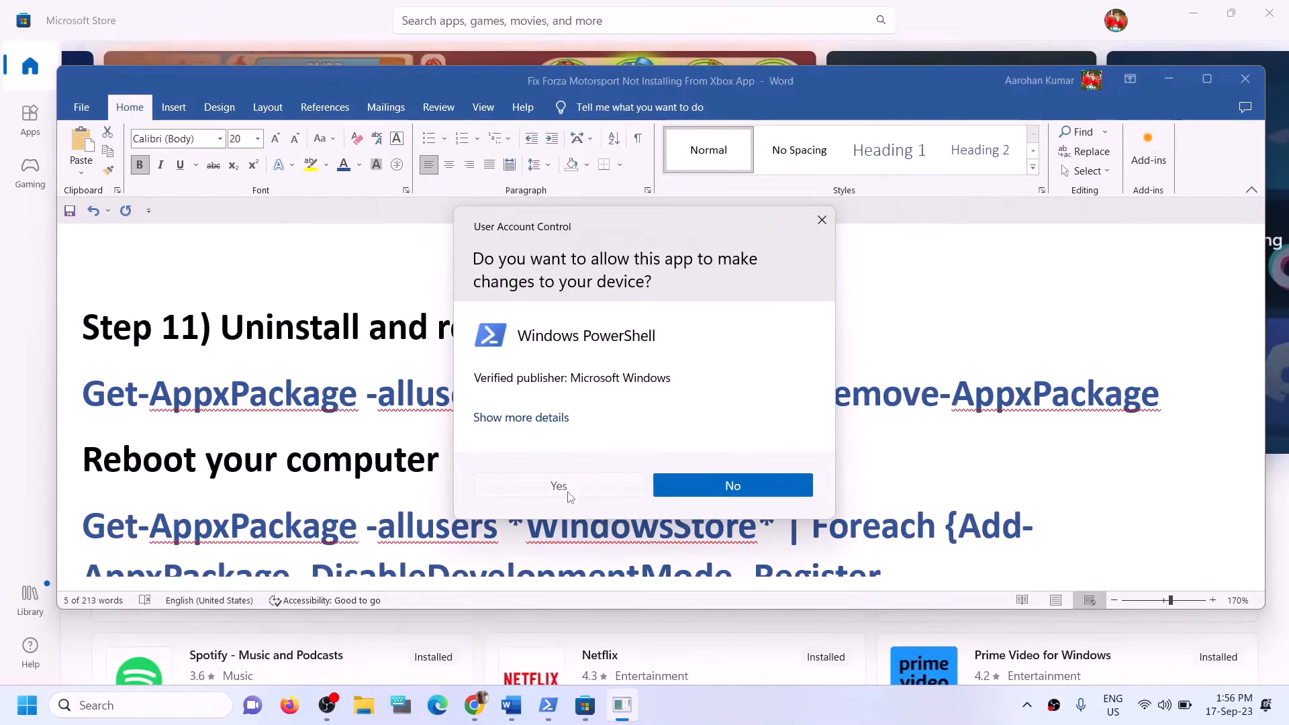
pyautogui.click(587, 486)
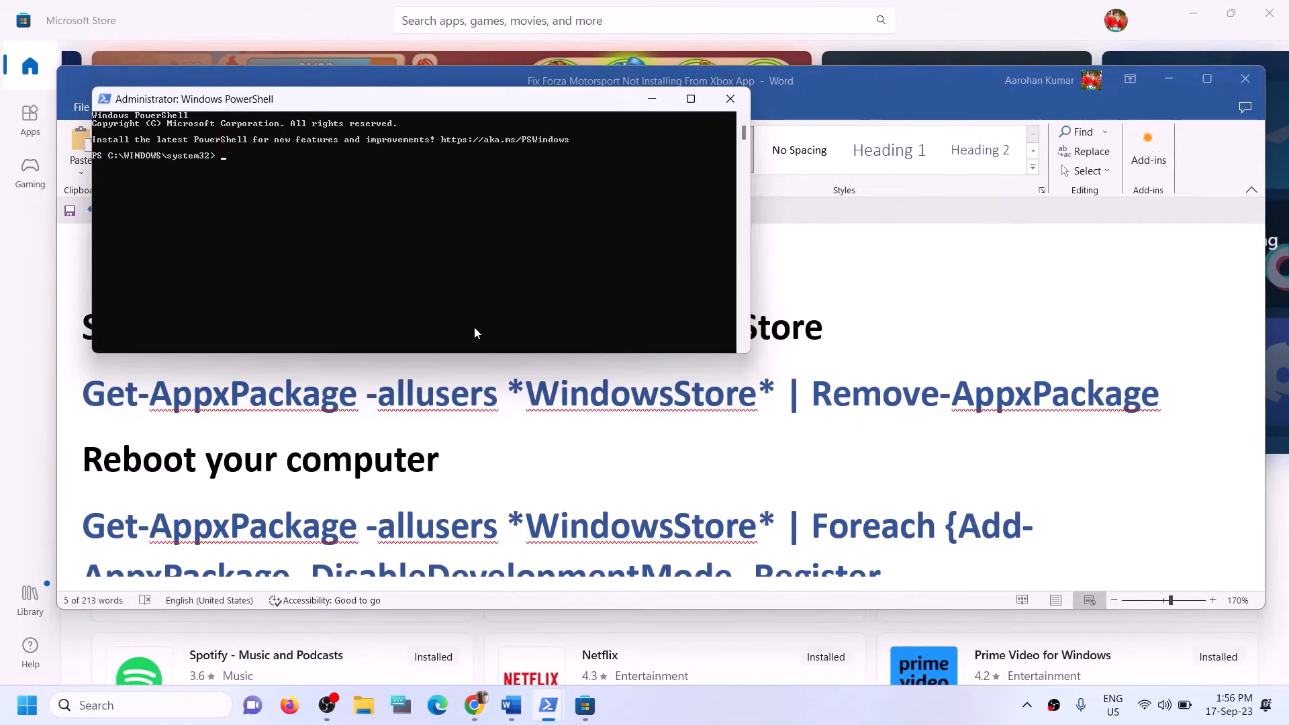
pyautogui.rightClick(474, 328)
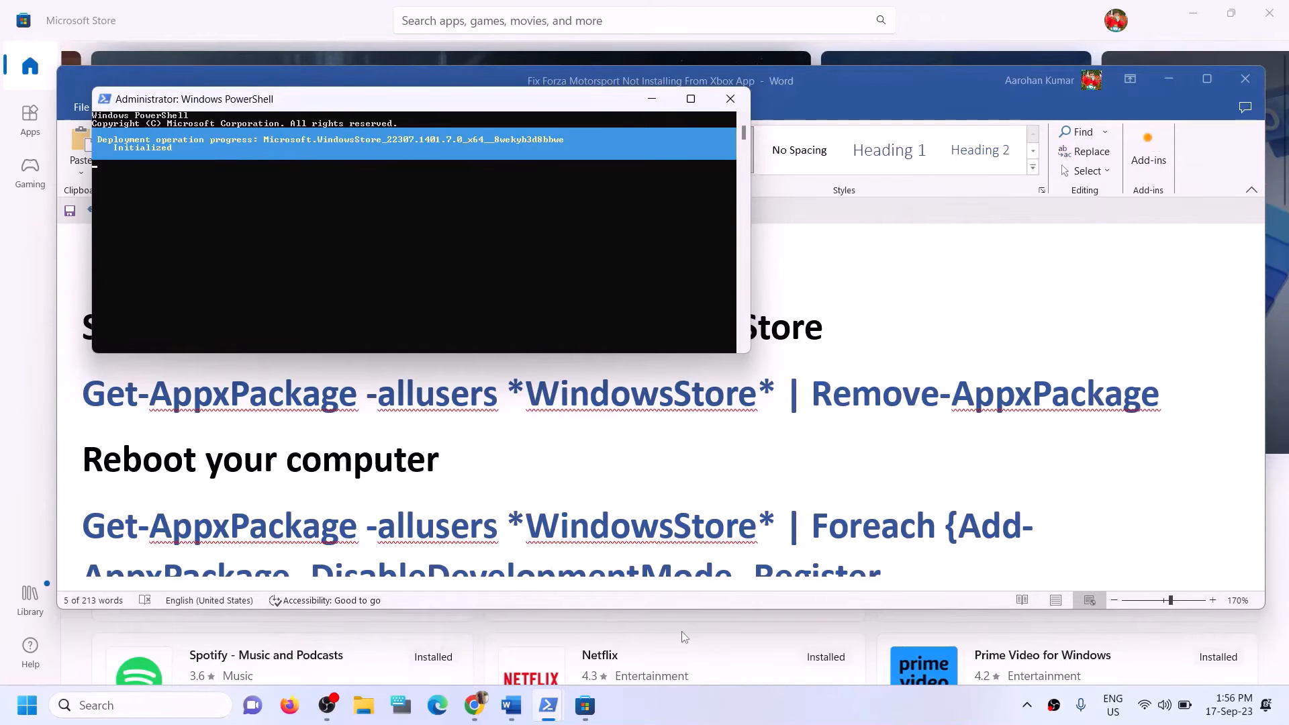
pyautogui.click(280, 19)
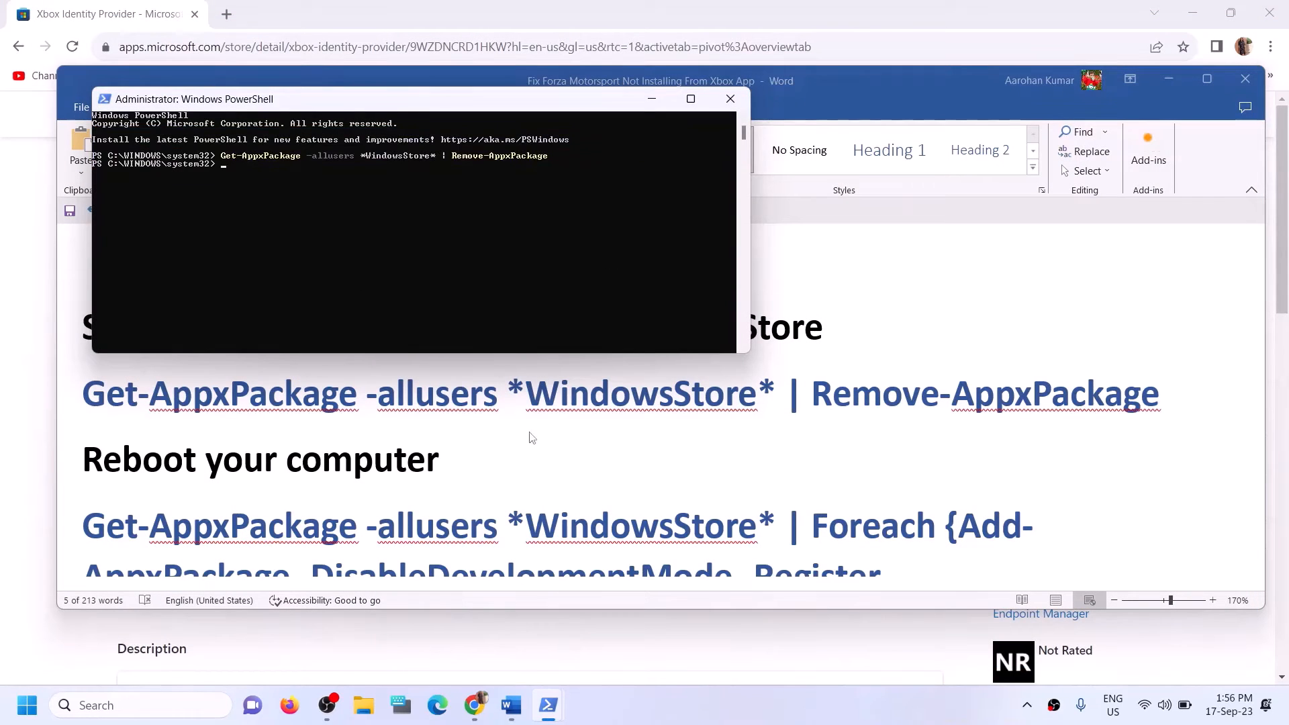
# Copy the Foreach Add-AppxPackage -Register command from the Word guide.
pyautogui.click(495, 449)
pyautogui.scroll(-1, 447, 453)
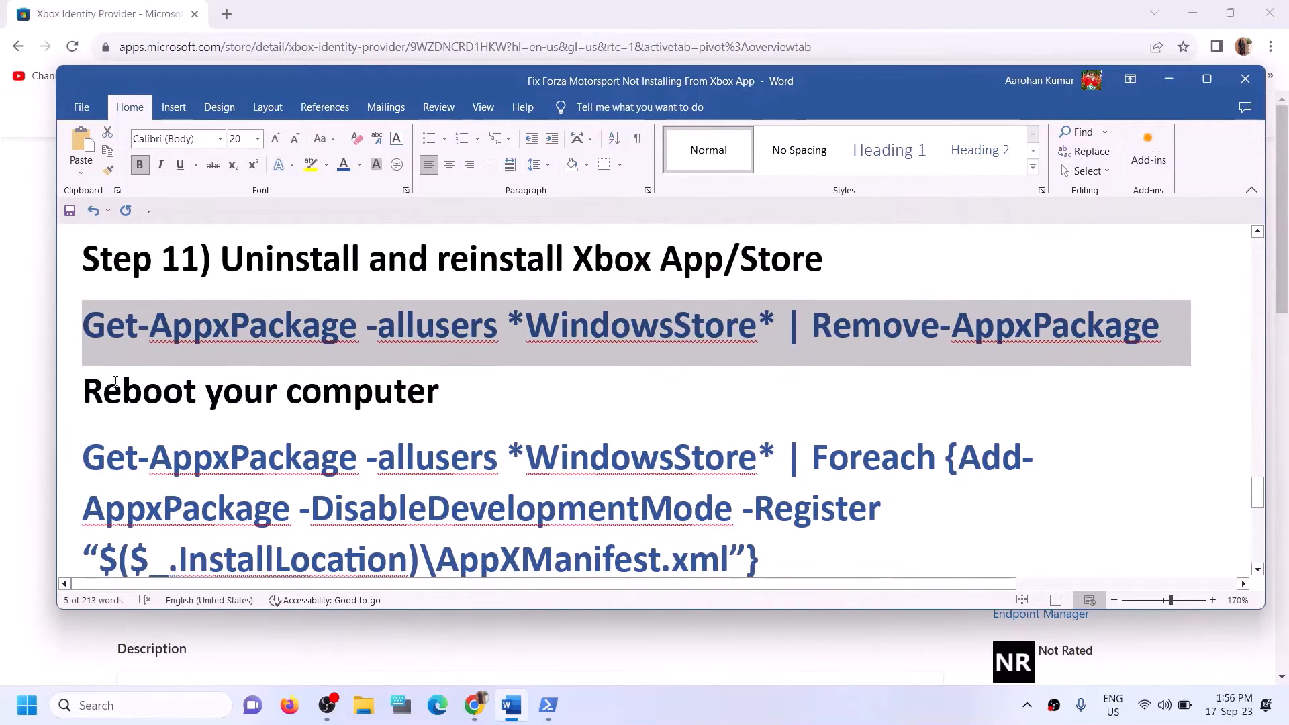
pyautogui.moveTo(116, 381); pyautogui.dragTo(475, 385)
pyautogui.scroll(-1, 474, 386)
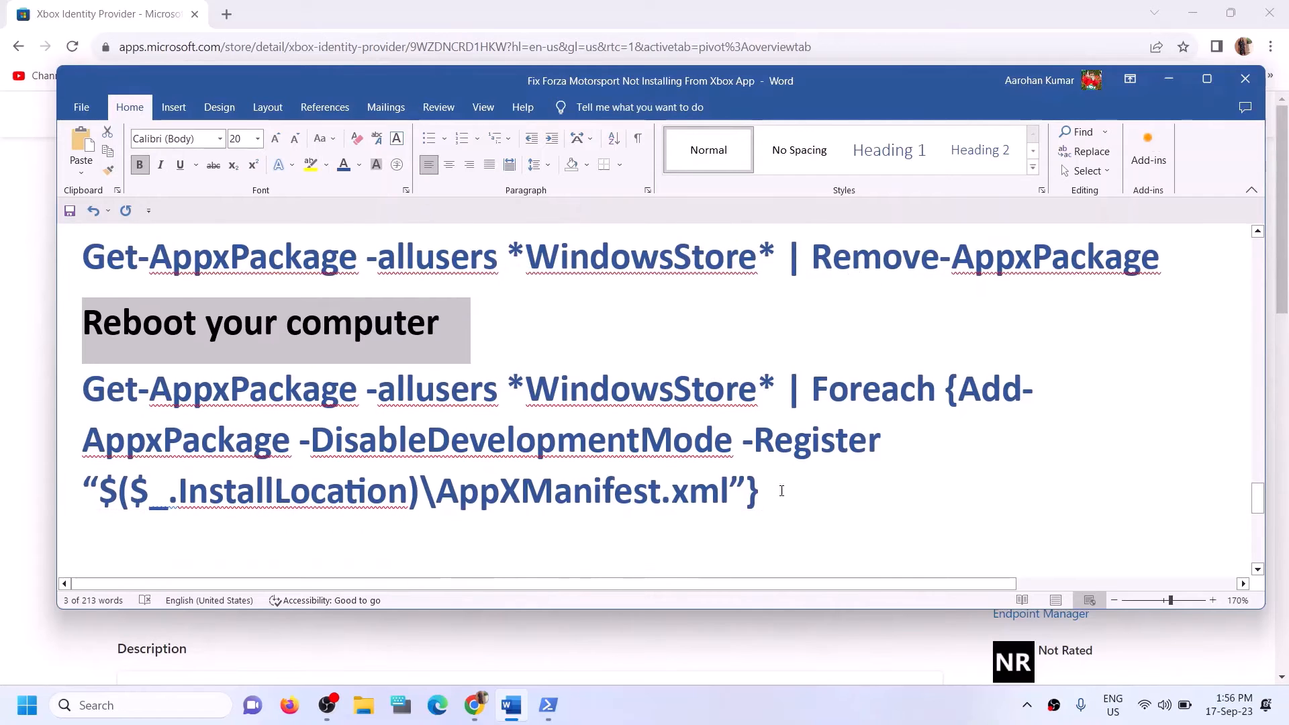
pyautogui.moveTo(782, 490); pyautogui.dragTo(83, 389)
# Paste and run the Foreach Add-AppxPackage -Register command in the admin PowerShell window.
pyautogui.moveTo(550, 702)
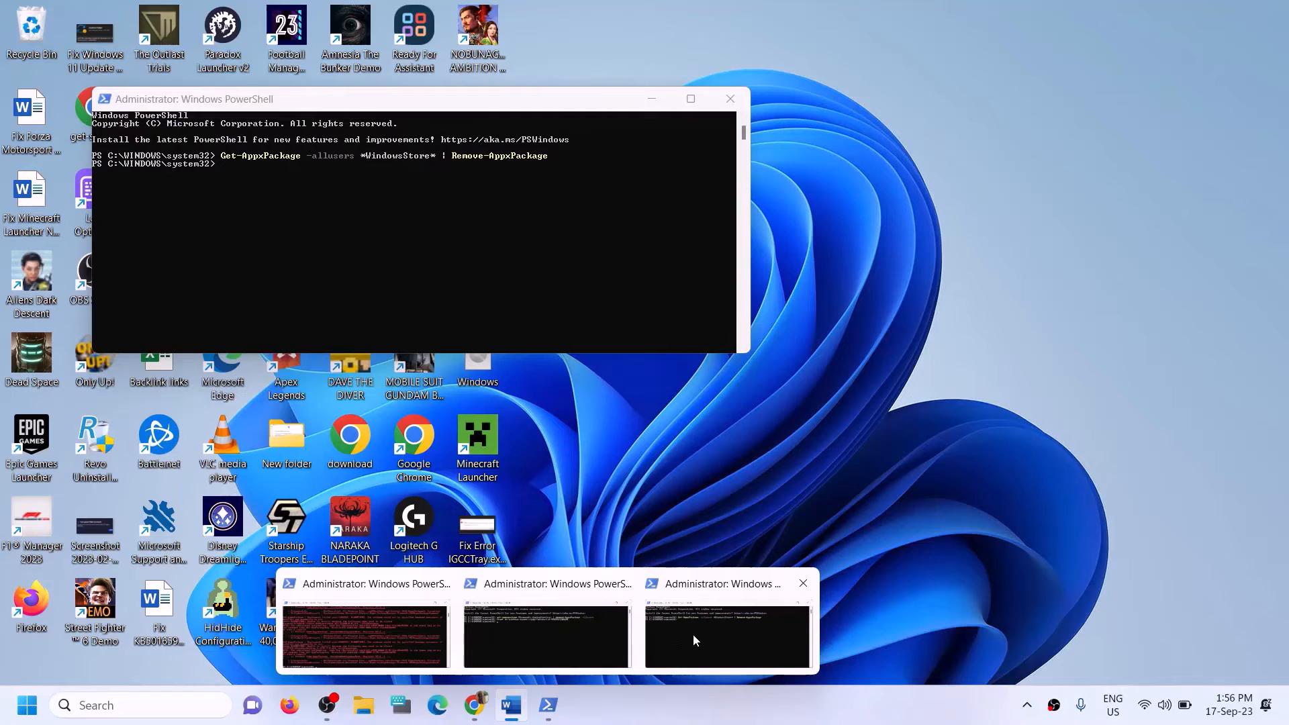
pyautogui.click(693, 634)
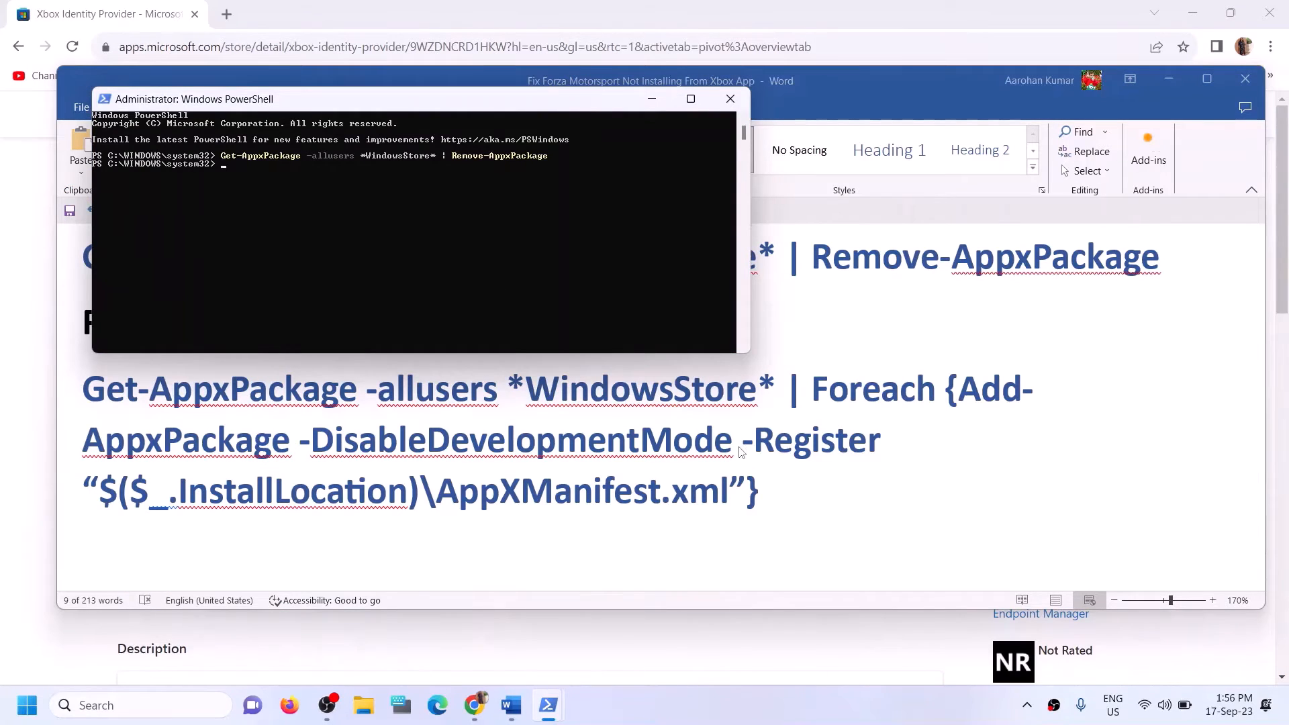
pyautogui.hotkey('alt', 'Tab')
pyautogui.tripleClick(434, 326)
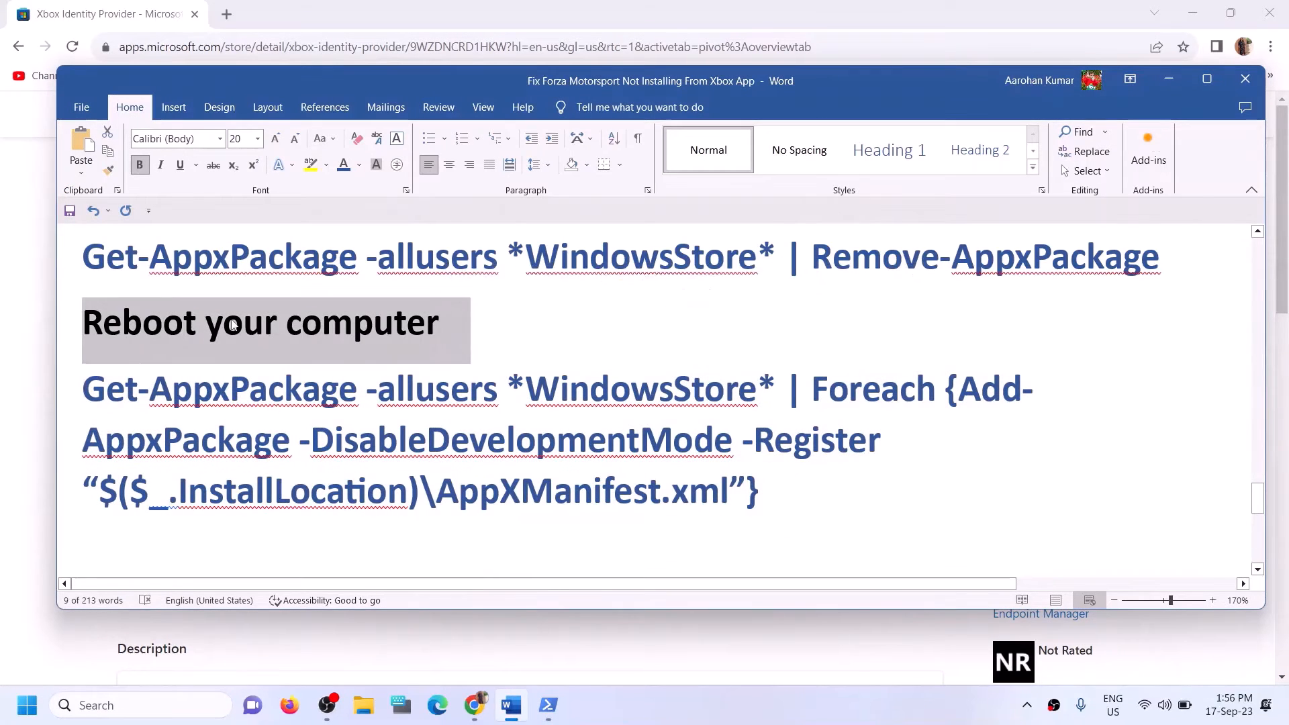
pyautogui.click(716, 651)
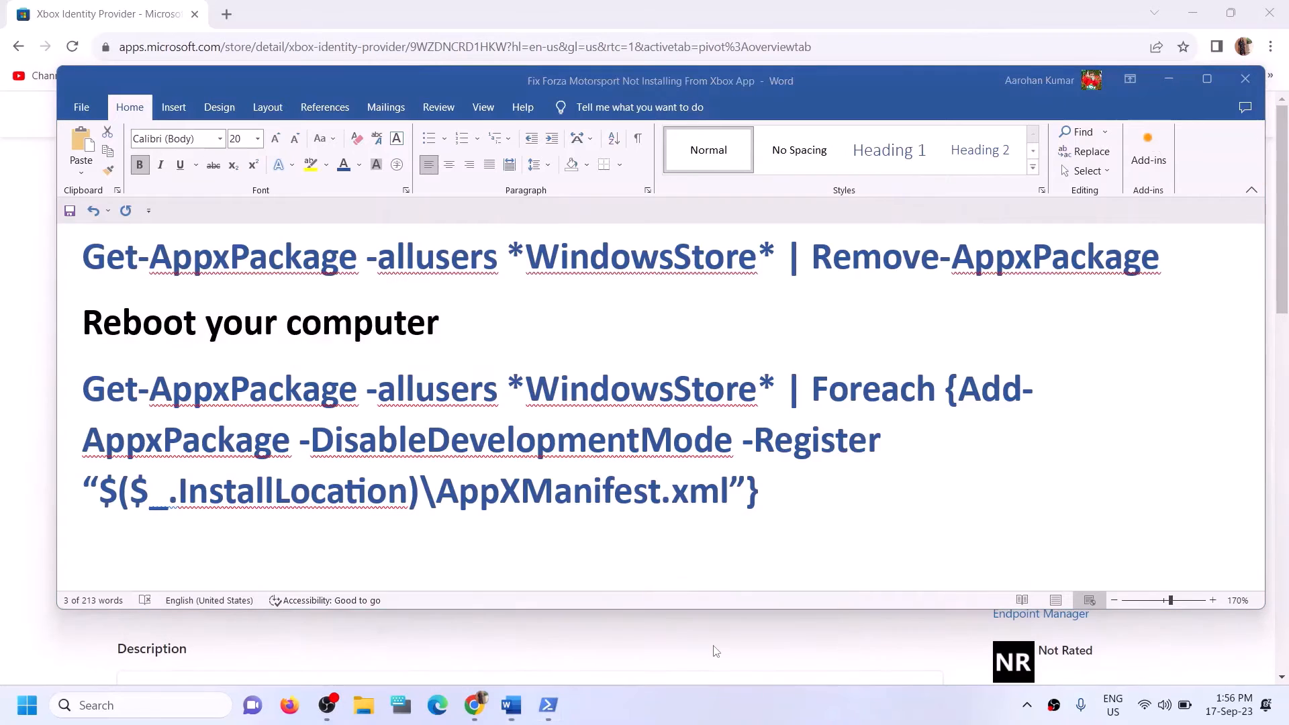
pyautogui.moveTo(548, 705)
pyautogui.click(690, 631)
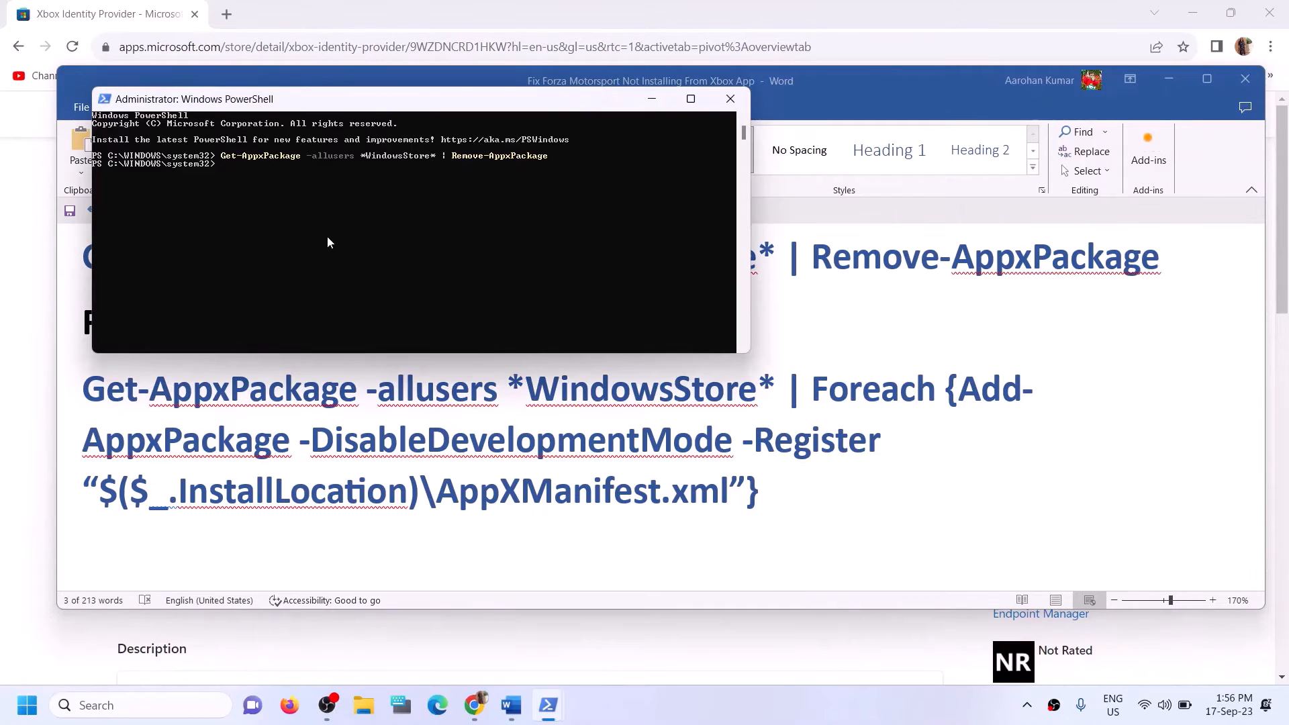
pyautogui.rightClick(256, 200)
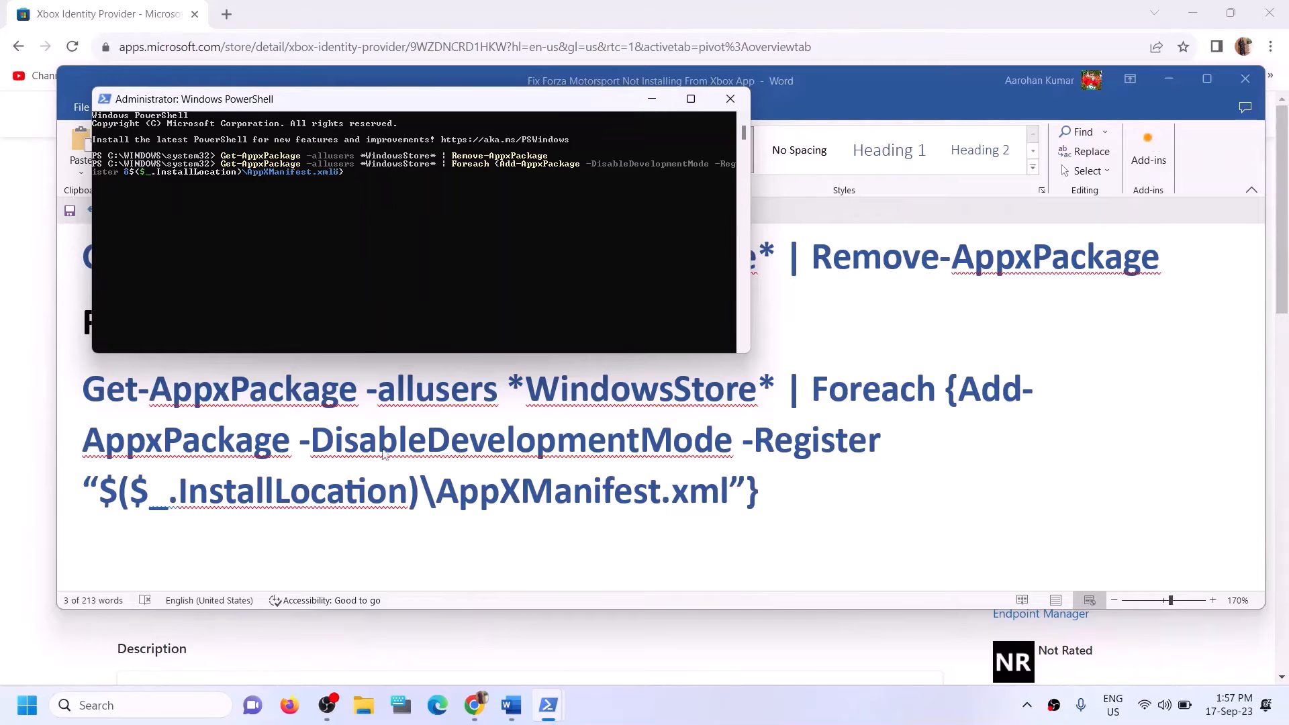
pyautogui.press('Return')
pyautogui.click(126, 704)
# Reopen Microsoft Store from a 'store' Windows search and maximize its window.
pyautogui.write('sto')
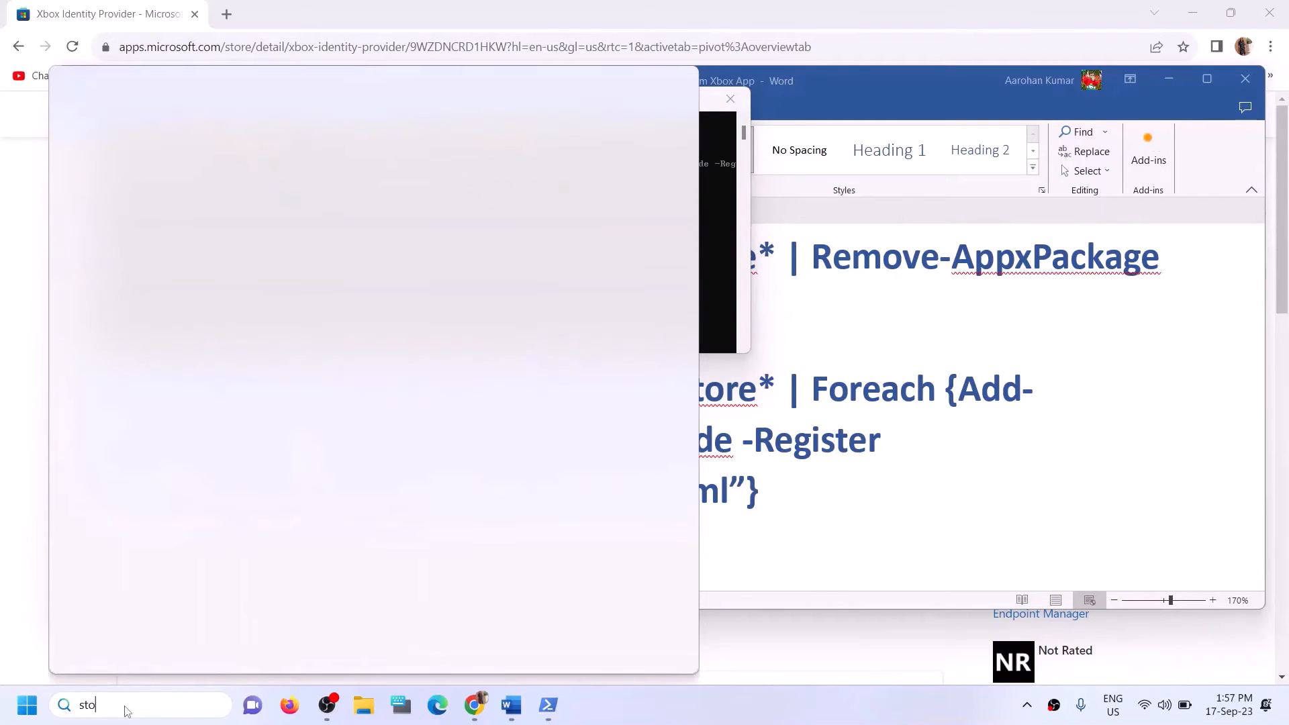
pyautogui.write('re')
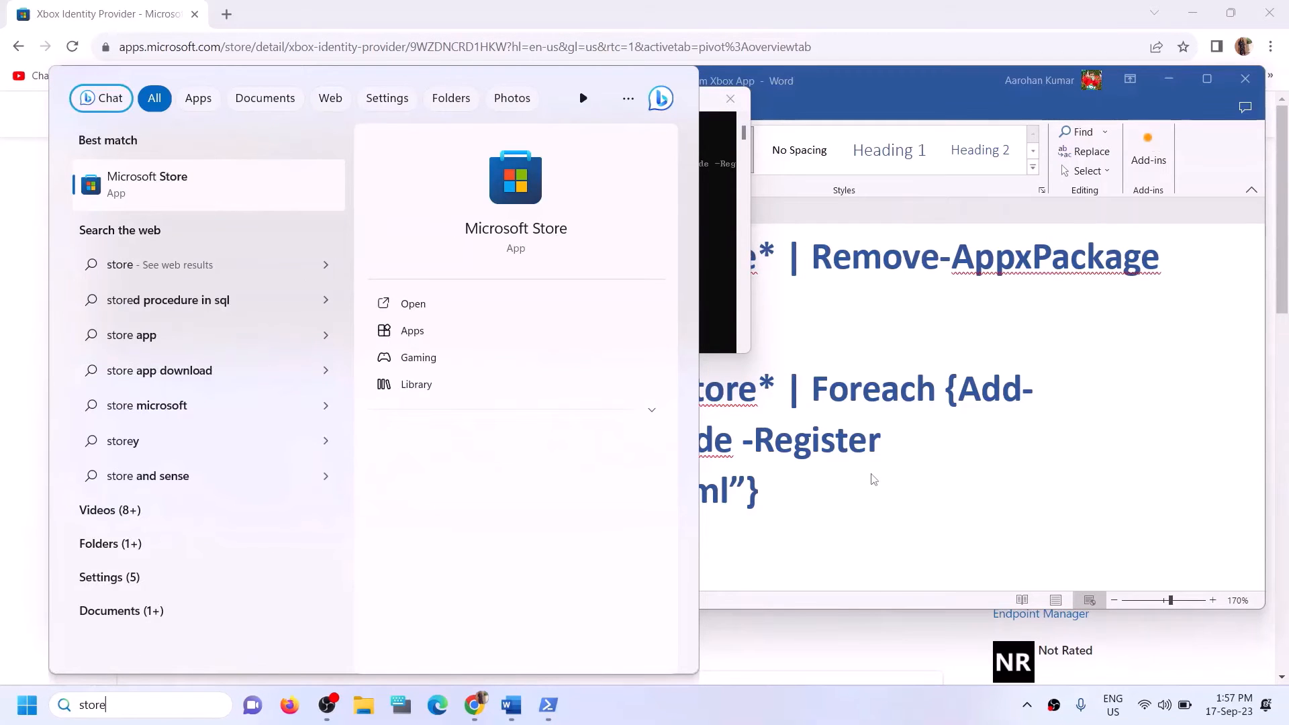
pyautogui.click(872, 479)
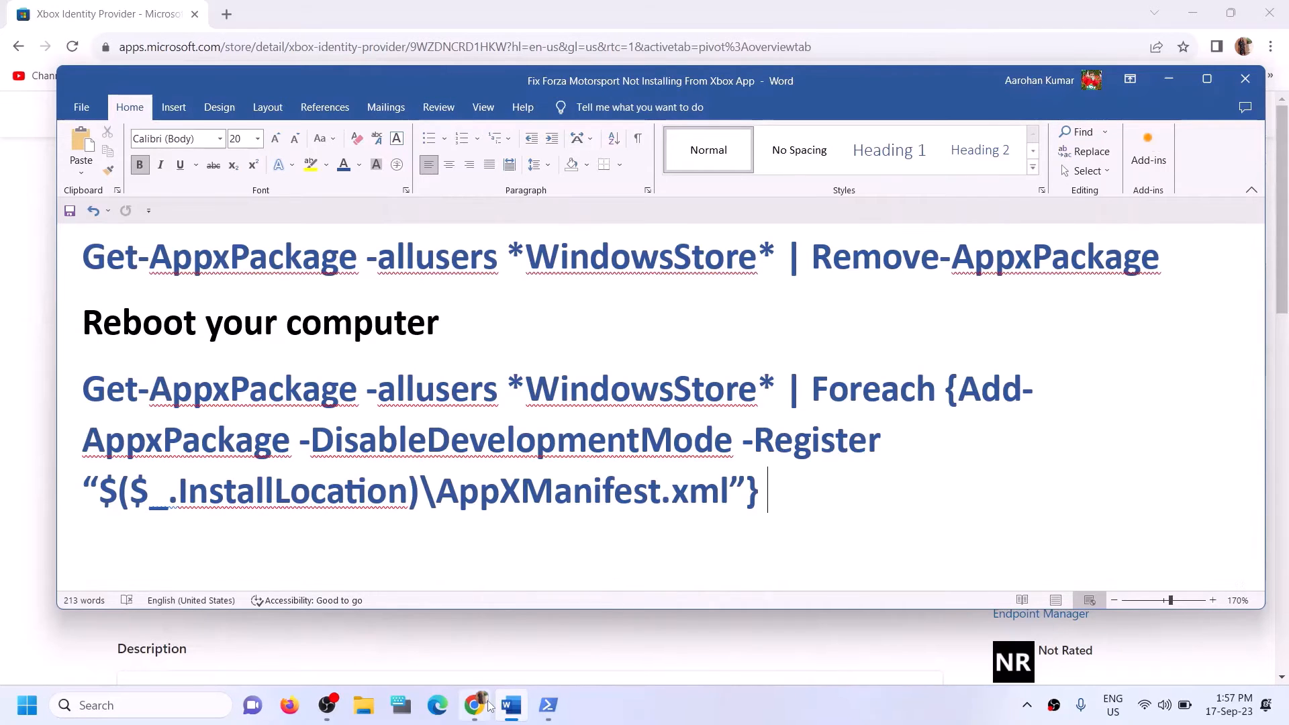
pyautogui.click(168, 702)
pyautogui.write('s')
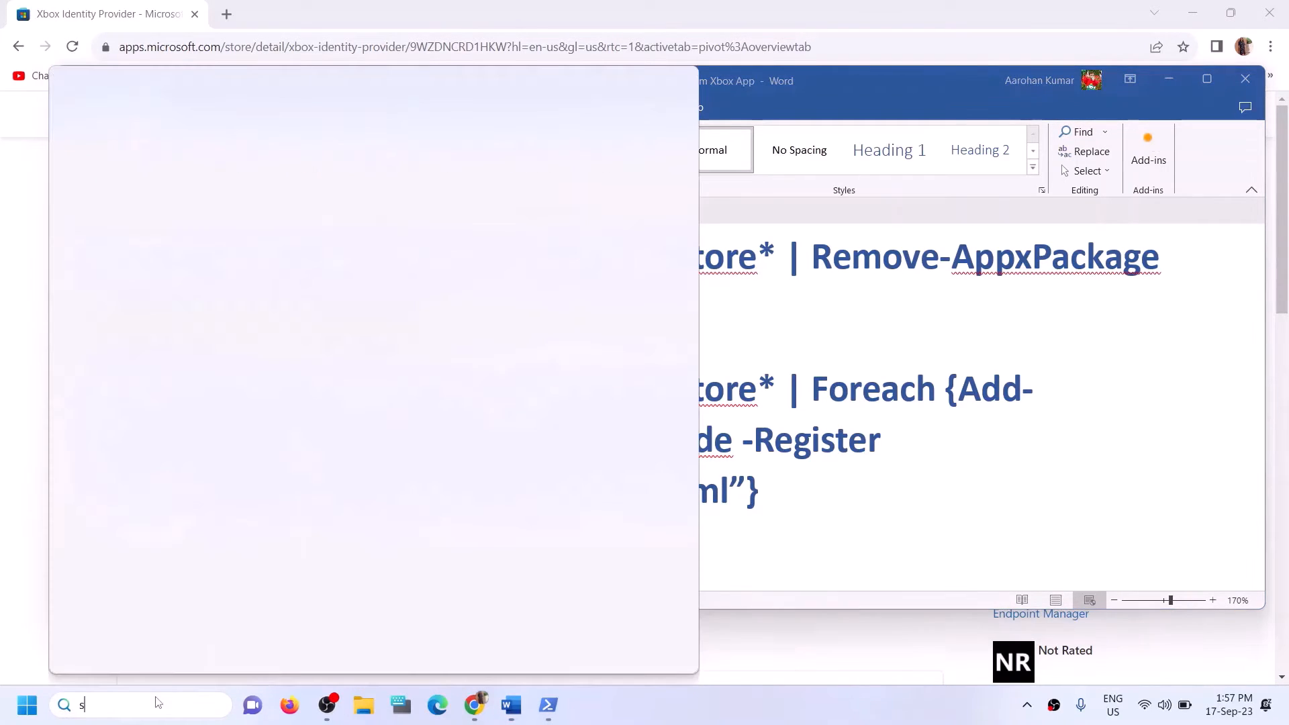
pyautogui.write('tore')
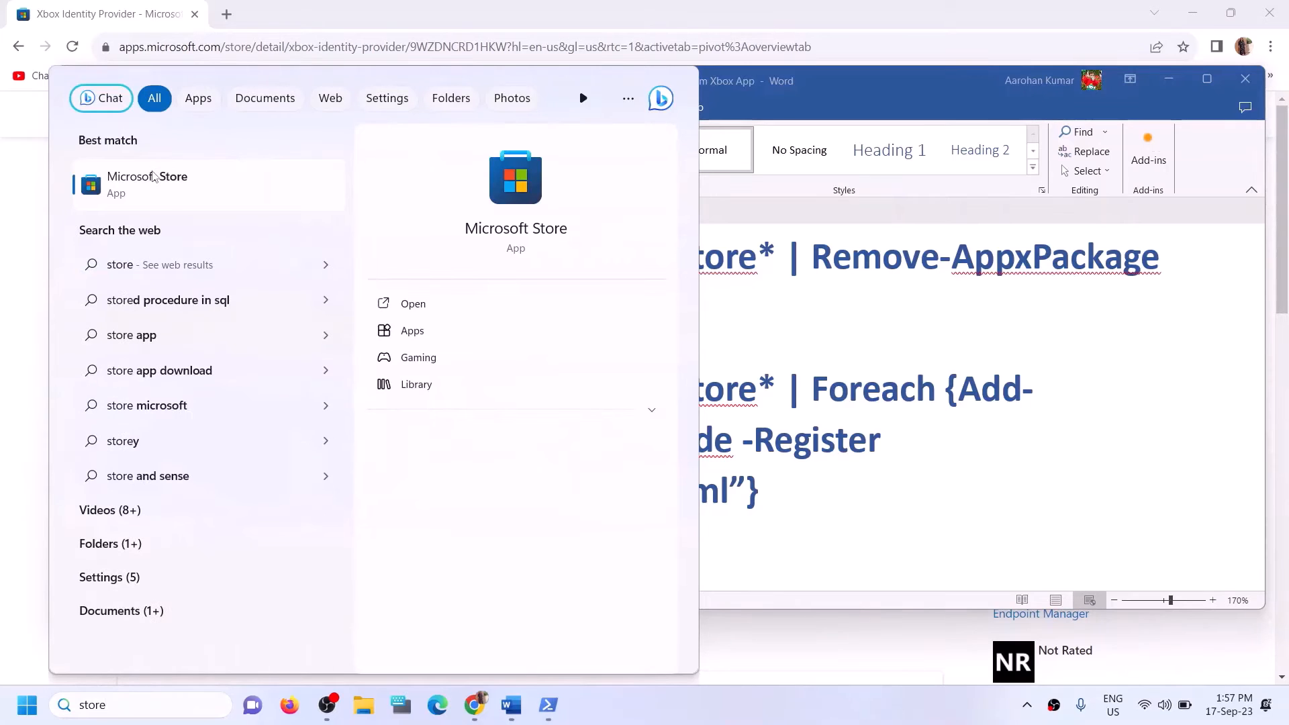
pyautogui.click(535, 183)
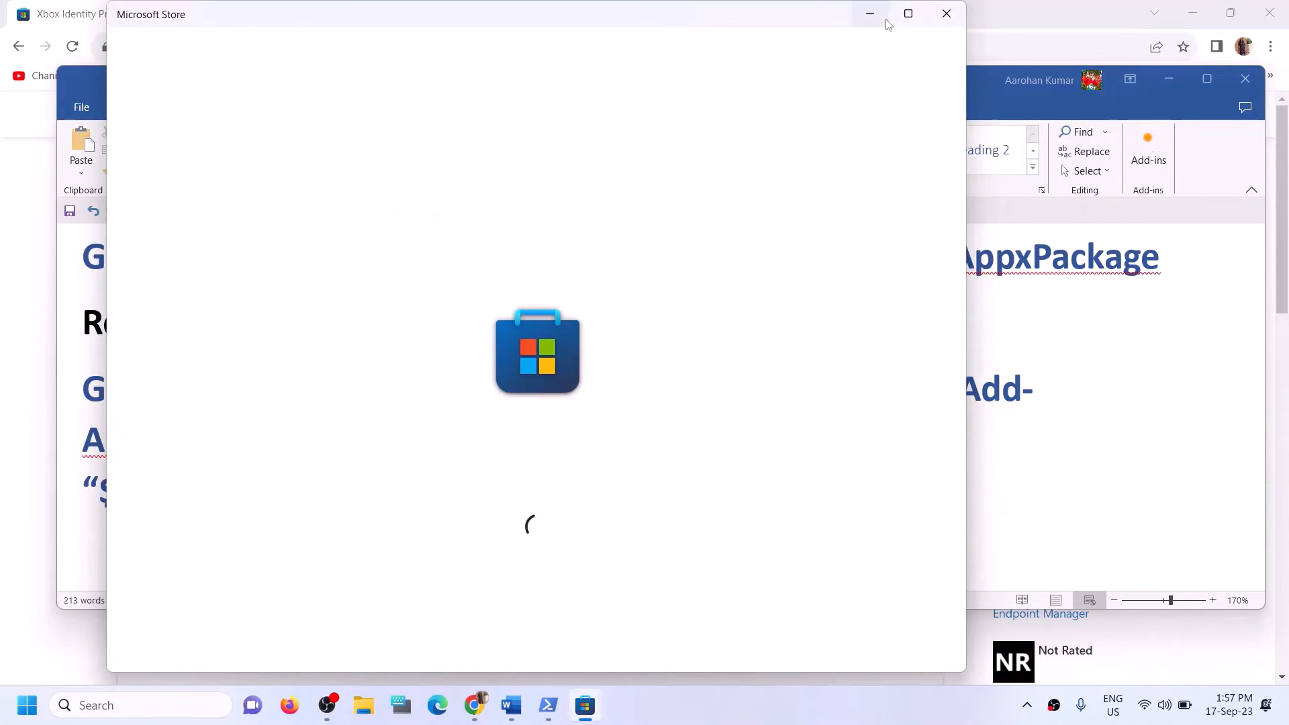
pyautogui.click(907, 14)
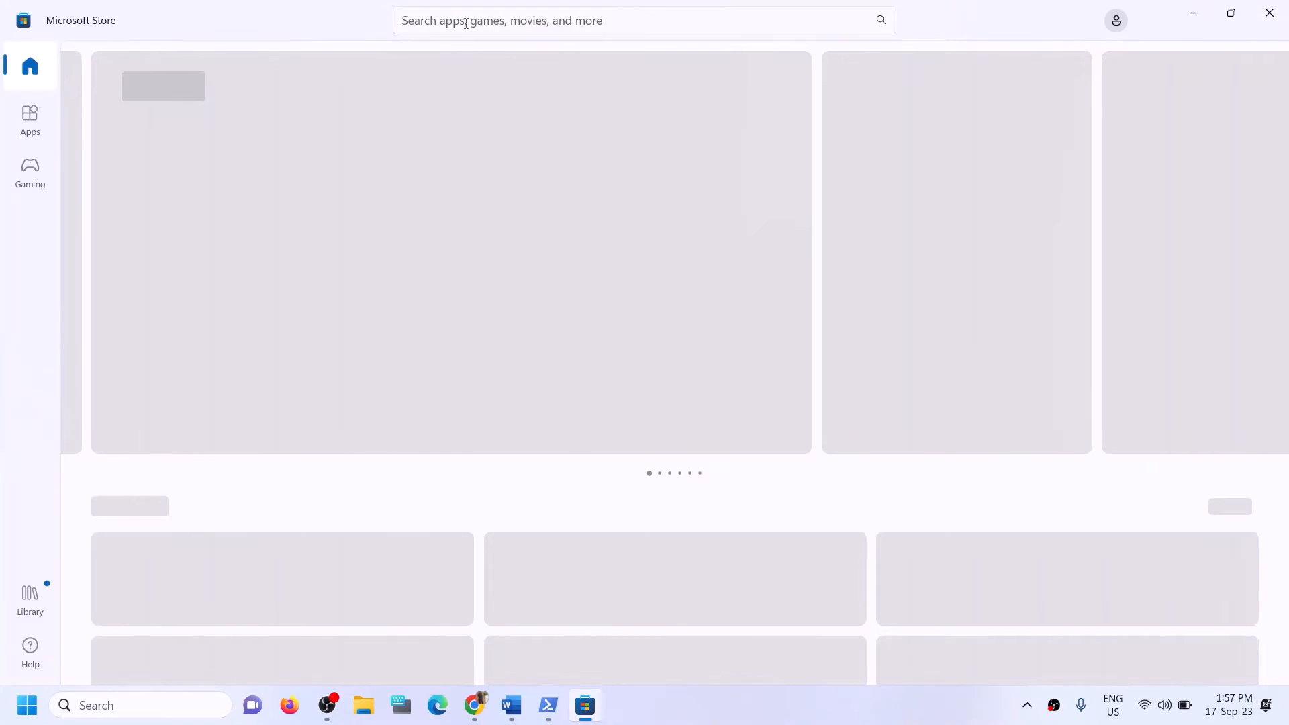
# Search the Store for 'xbox' and install the Xbox app, approving the UAC prompt.
pyautogui.click(464, 21)
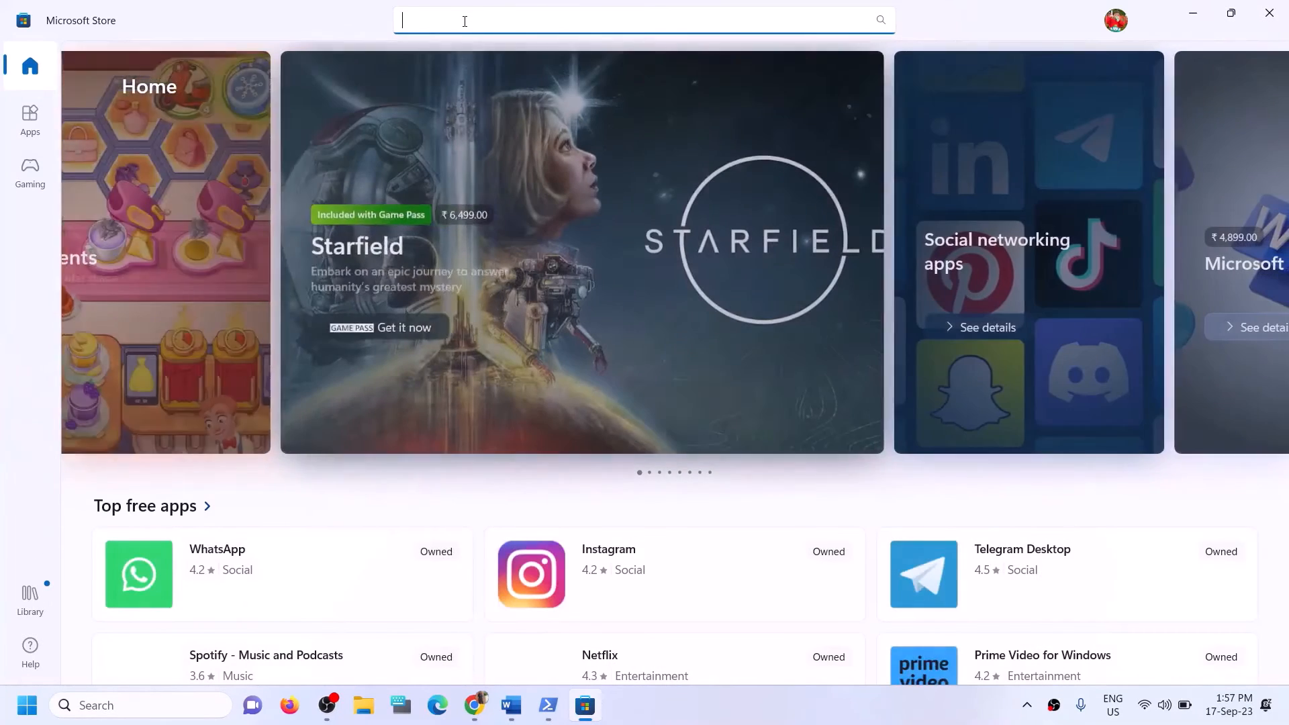
pyautogui.write('xbox')
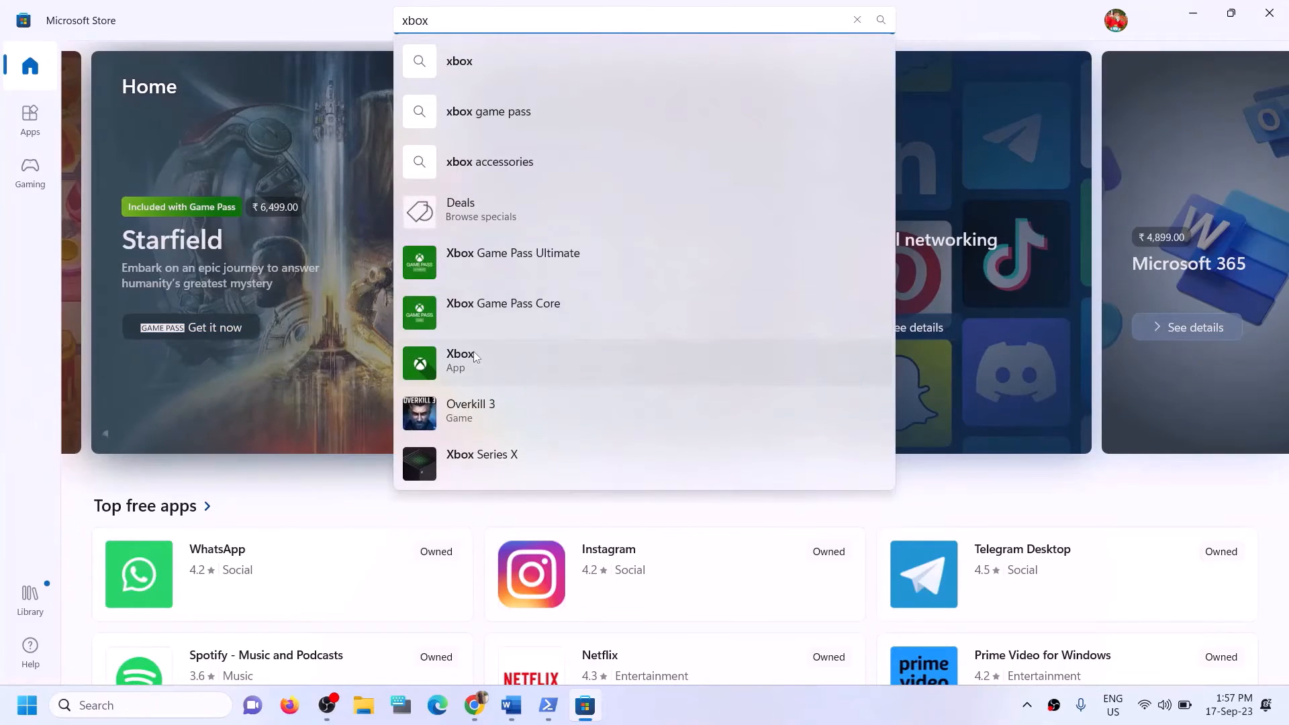
pyautogui.click(473, 352)
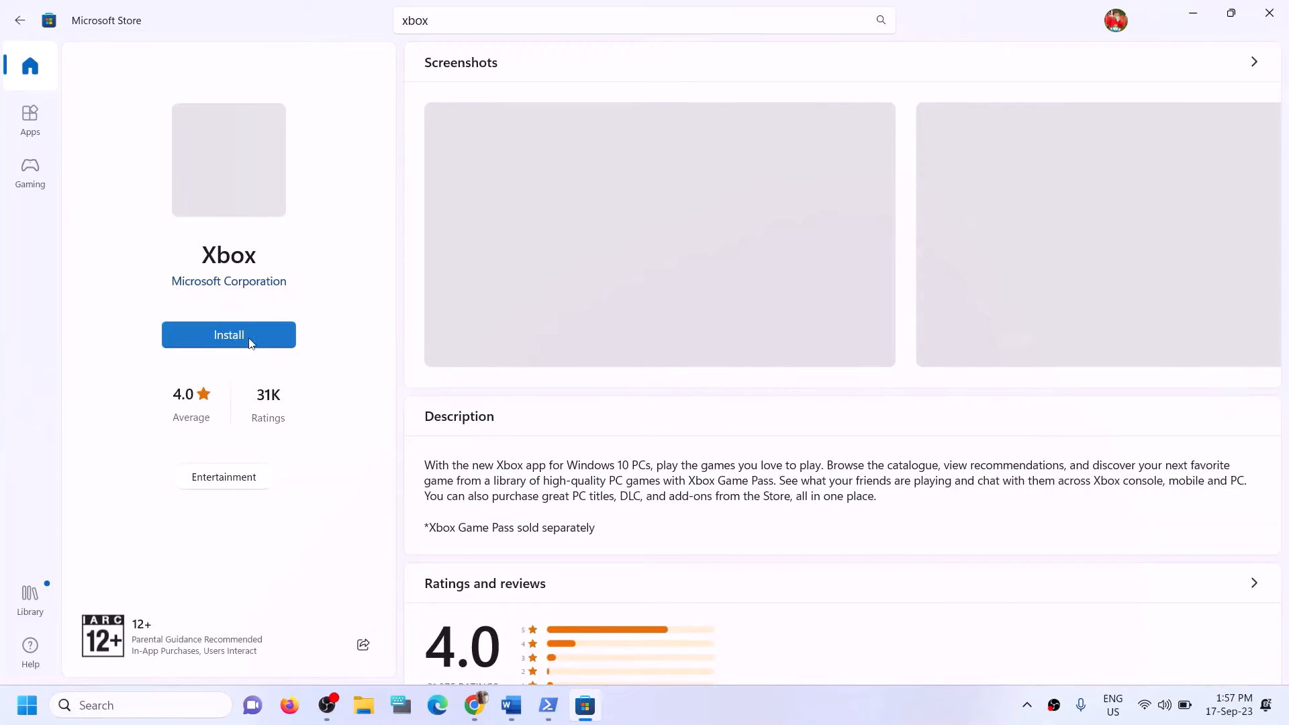
pyautogui.click(249, 341)
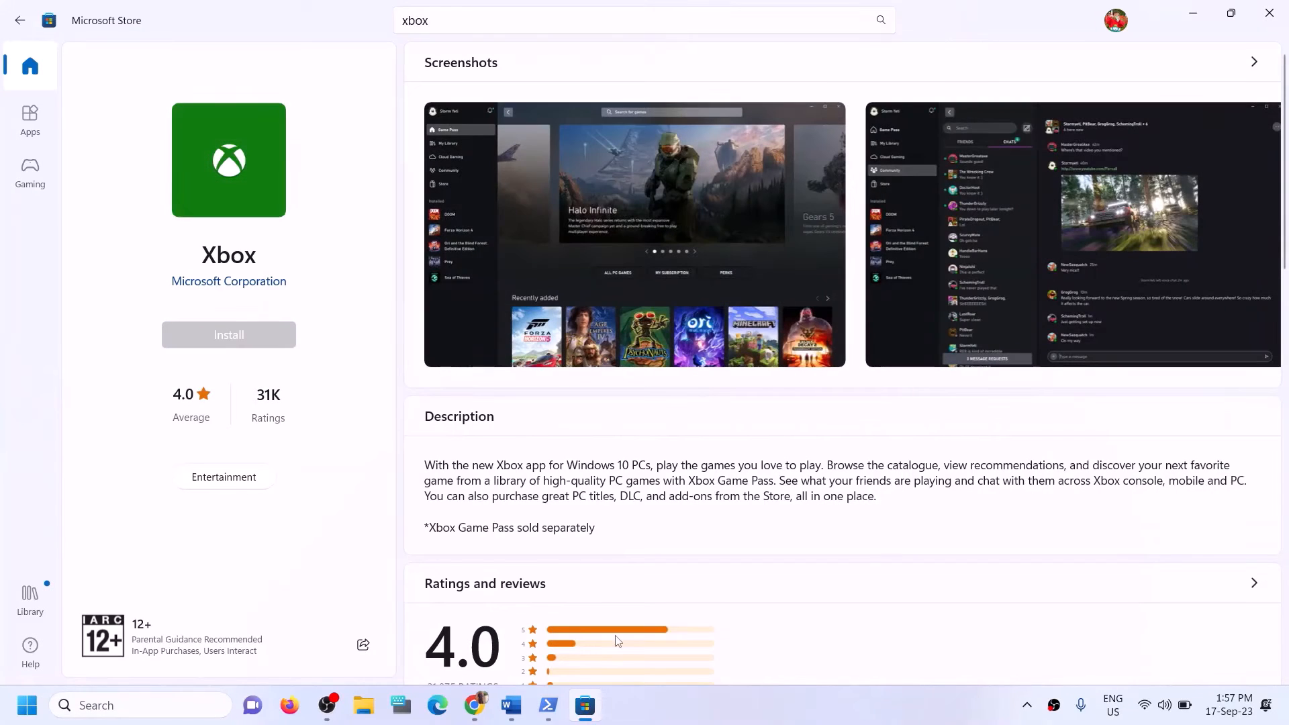
pyautogui.click(550, 481)
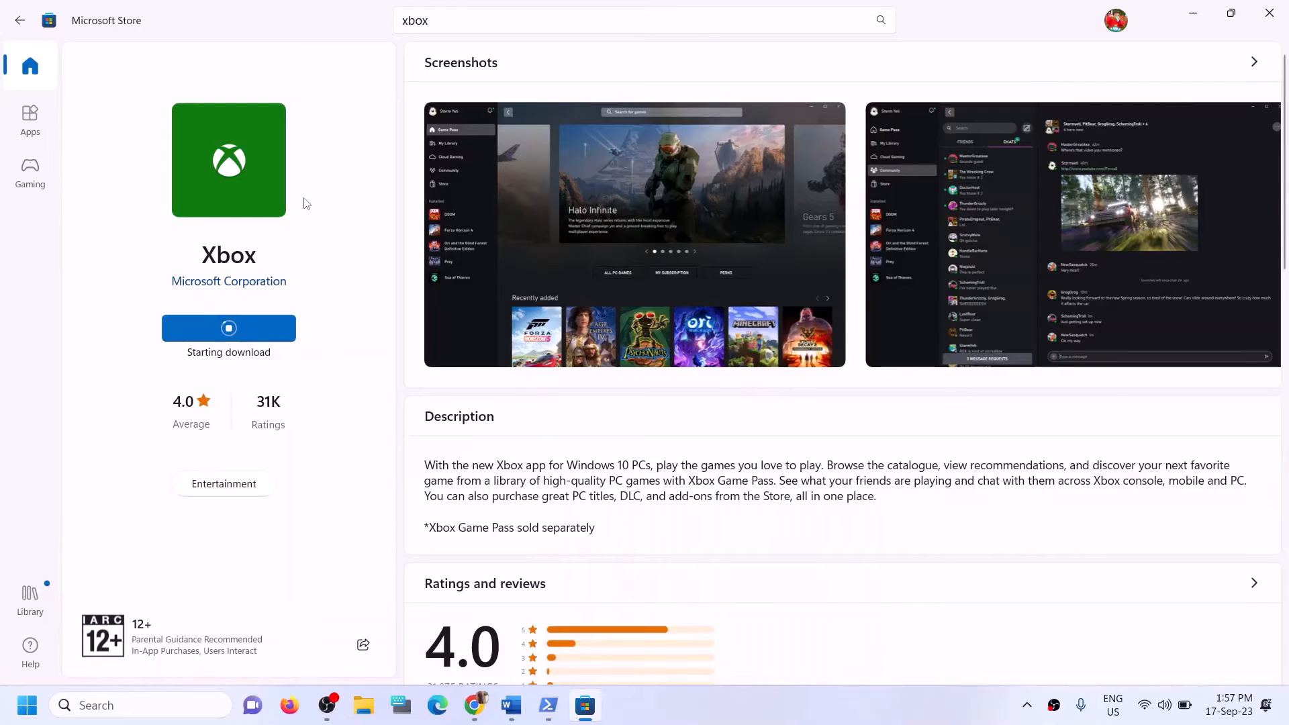
# Return to the Word troubleshooting guide and scroll toward Step 12.
pyautogui.click(522, 704)
pyautogui.scroll(-2, 406, 465)
pyautogui.scroll(-3, 406, 465)
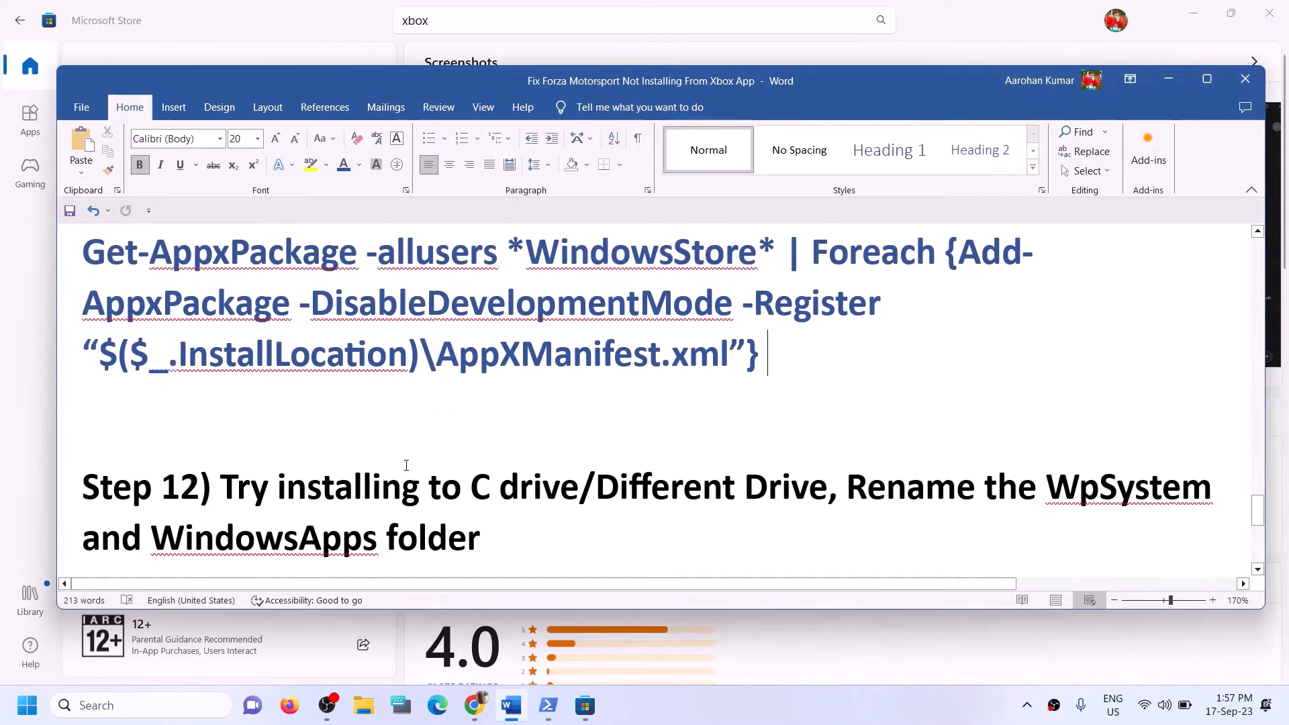
# Bring Step 12 on install drives into view, then open Windows Settings with Win+I.
pyautogui.moveTo(221, 419); pyautogui.dragTo(579, 425)
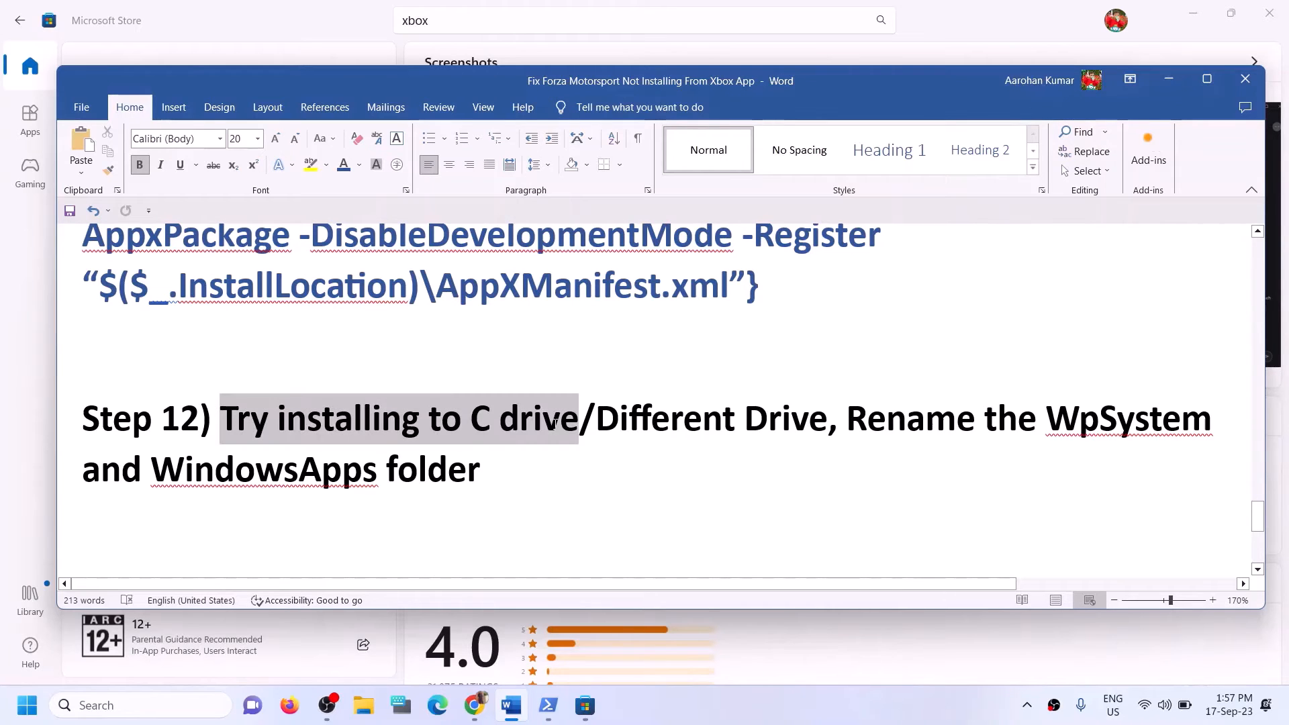
pyautogui.click(619, 428)
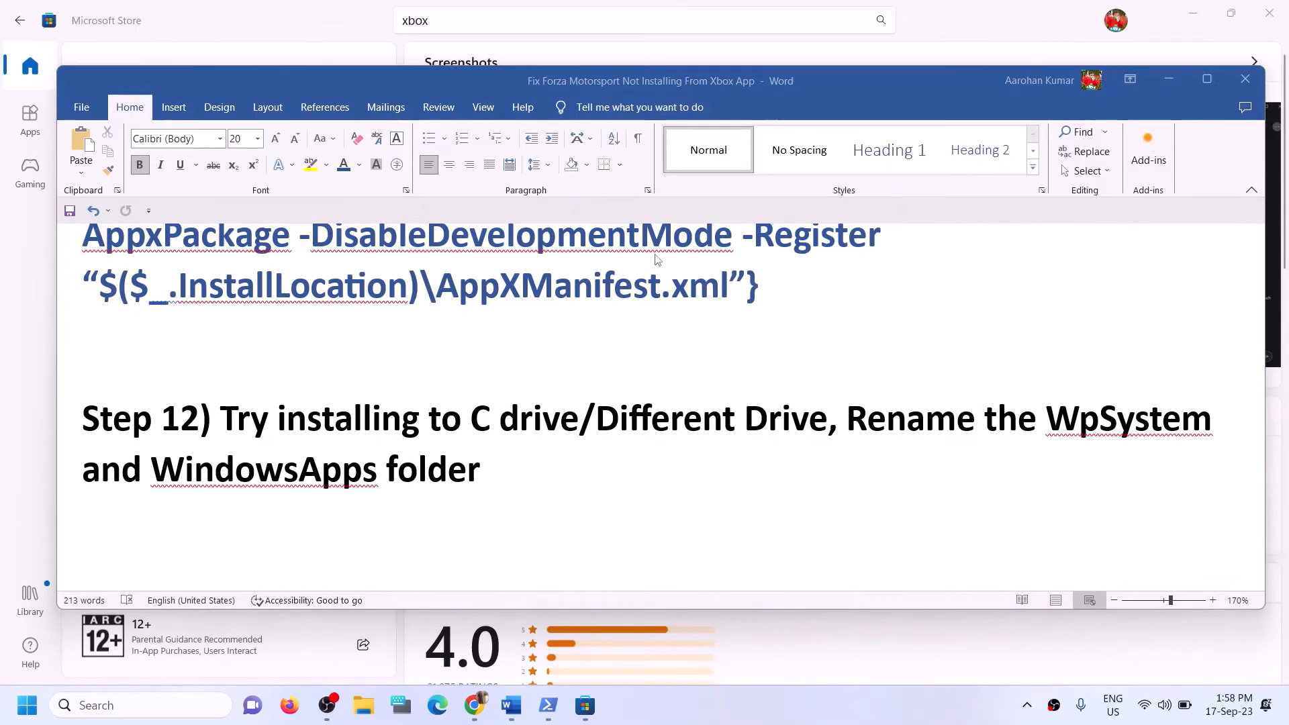
pyautogui.press('super+e')
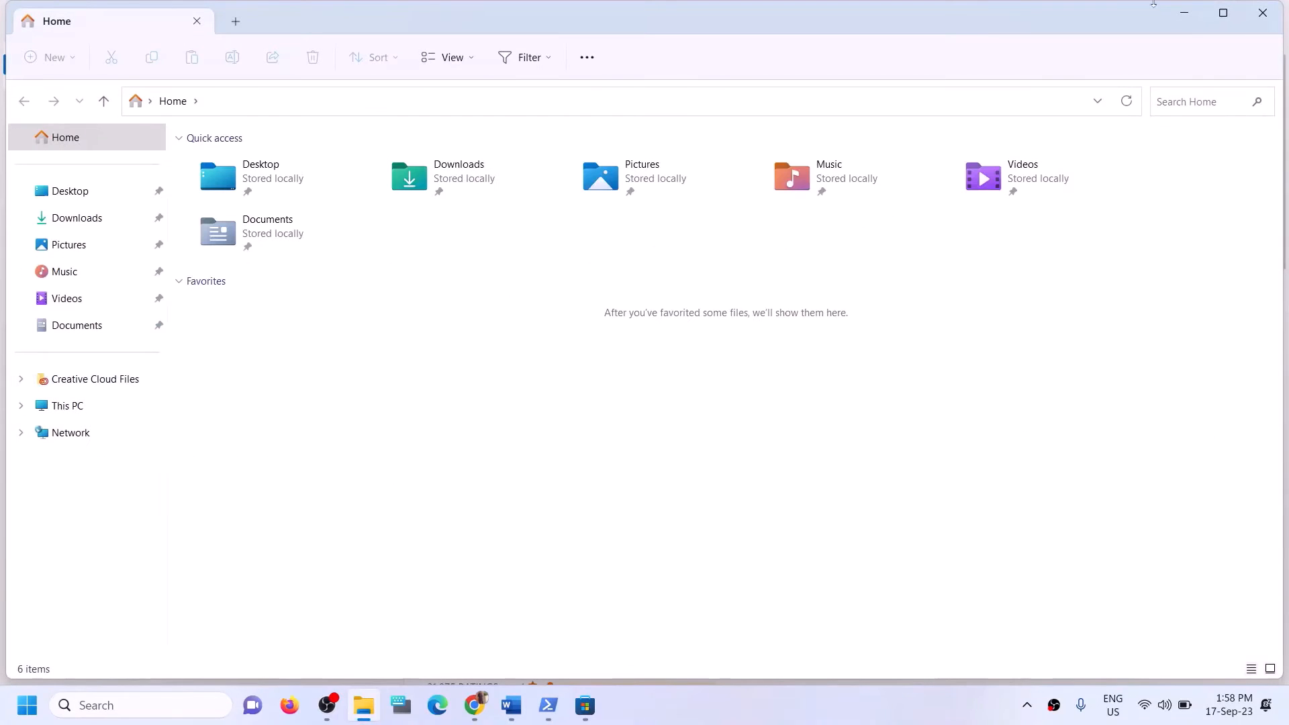
pyautogui.click(1262, 14)
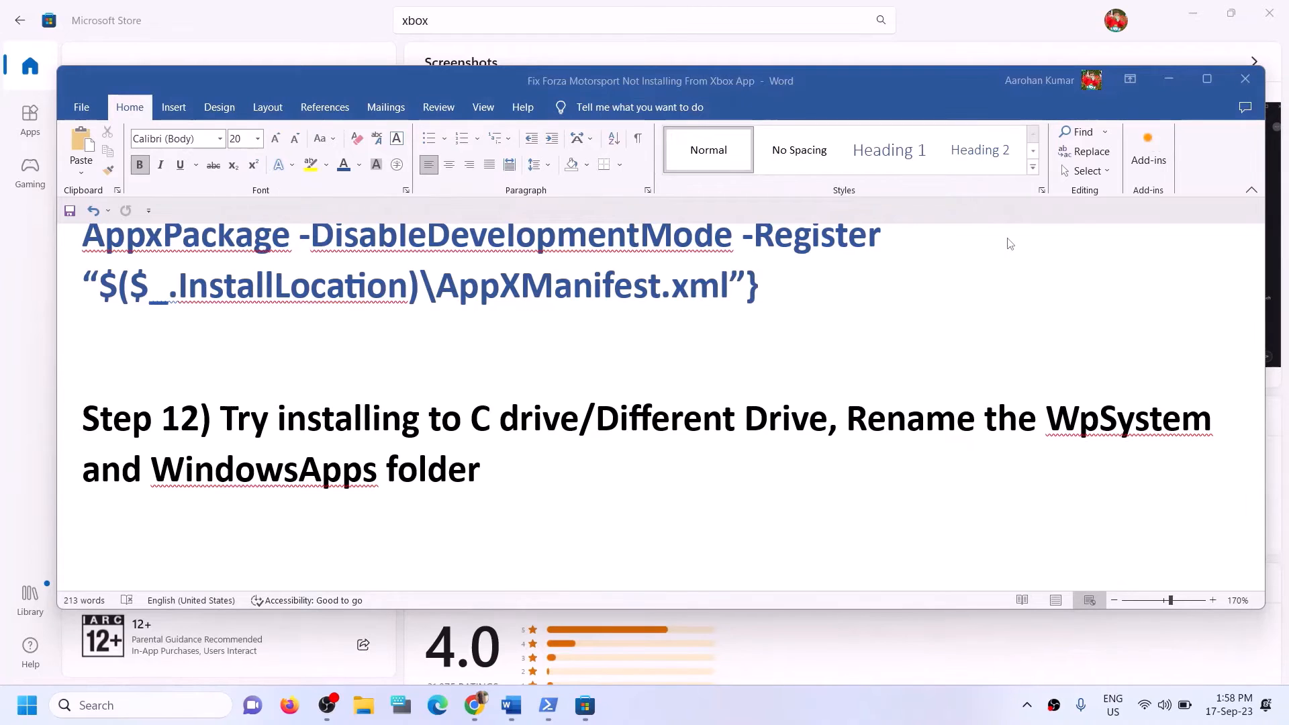
pyautogui.press('super+i')
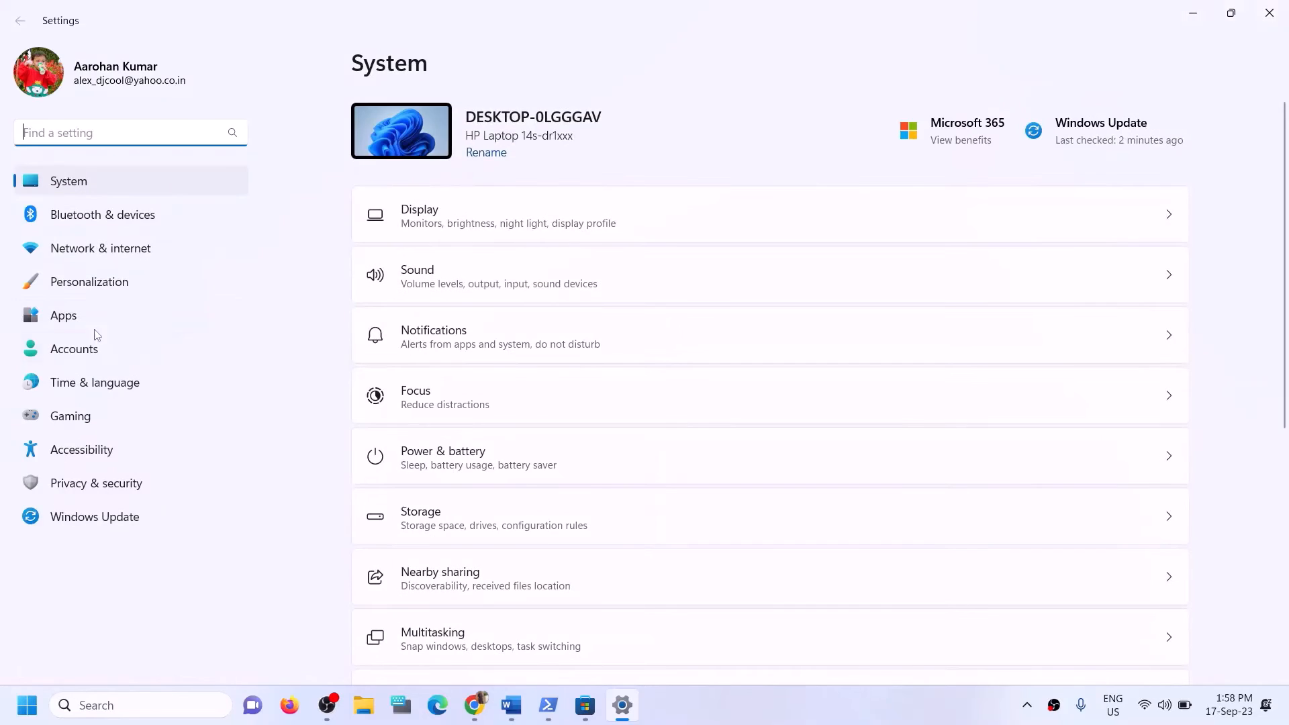
# Review Apps > Advanced app settings, then go to the Installed apps list.
pyautogui.click(89, 325)
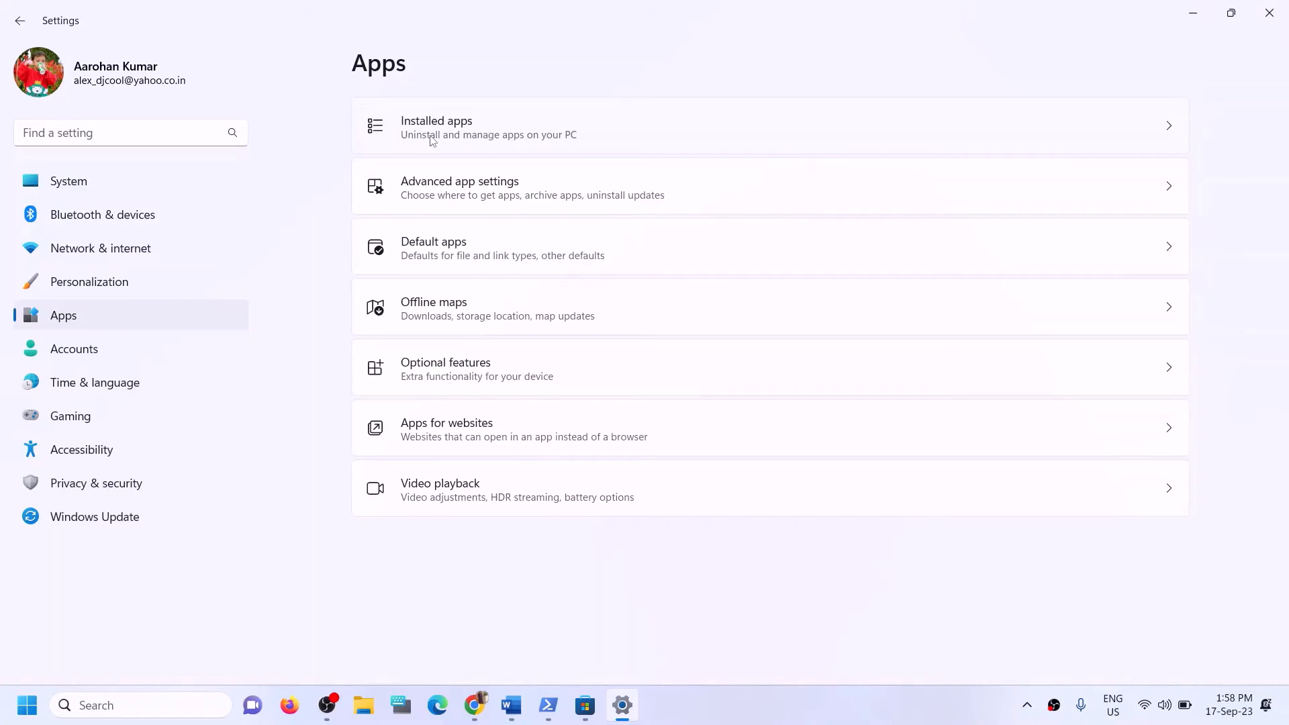
pyautogui.click(490, 199)
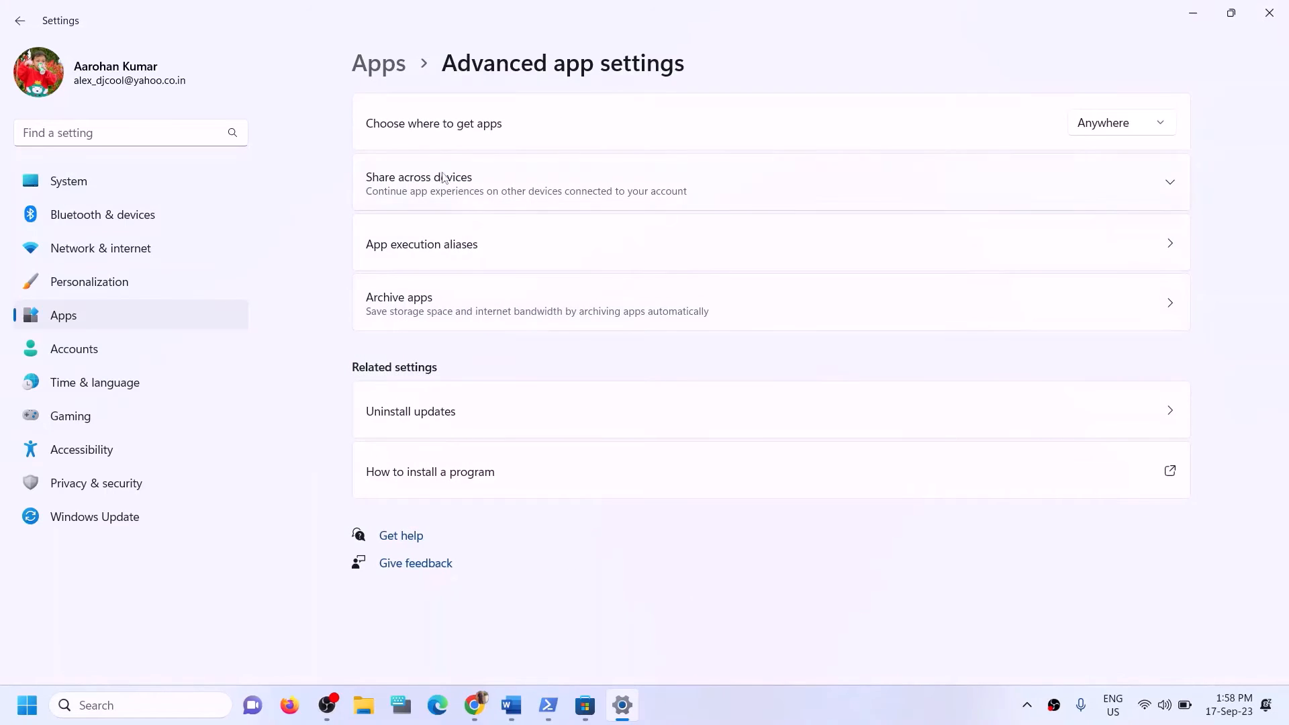
pyautogui.click(381, 64)
pyautogui.click(425, 132)
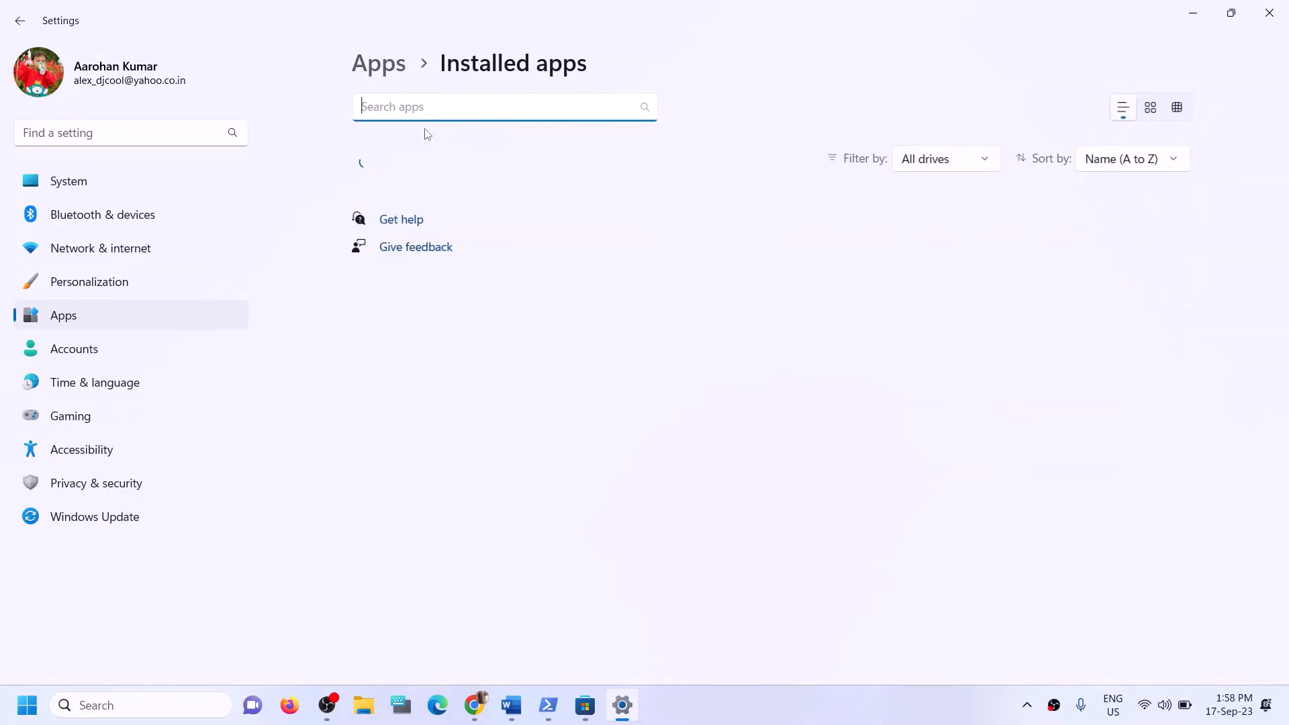
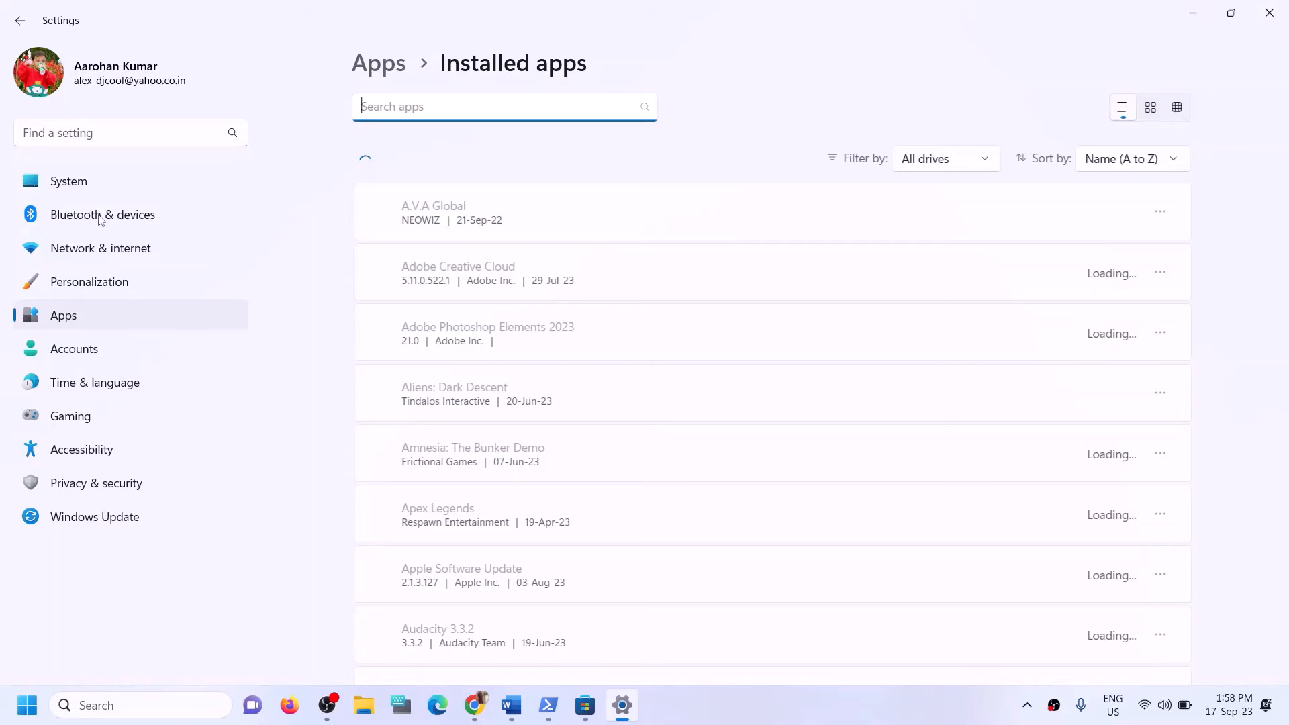
# Go to System > Storage and expand Advanced storage settings to reveal Disks & volumes and Drive optimization.
pyautogui.click(70, 187)
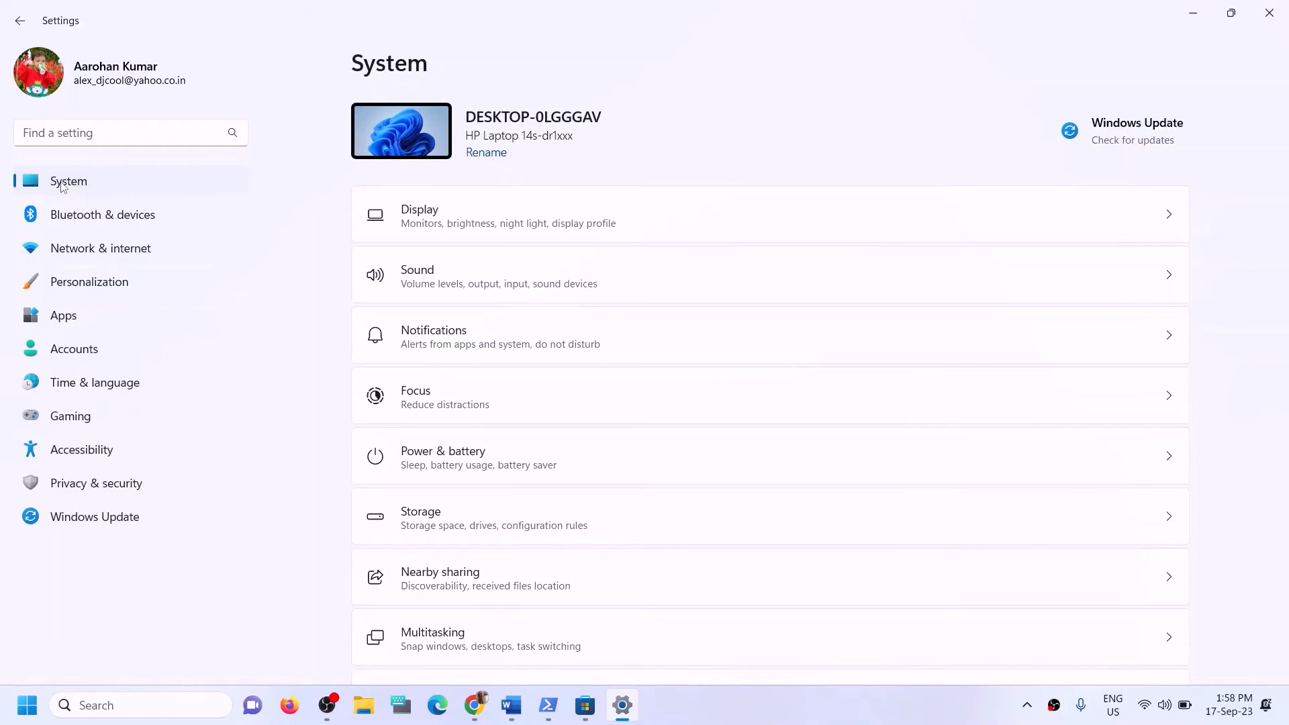
pyautogui.scroll(-3, 440, 402)
pyautogui.scroll(-2, 518, 240)
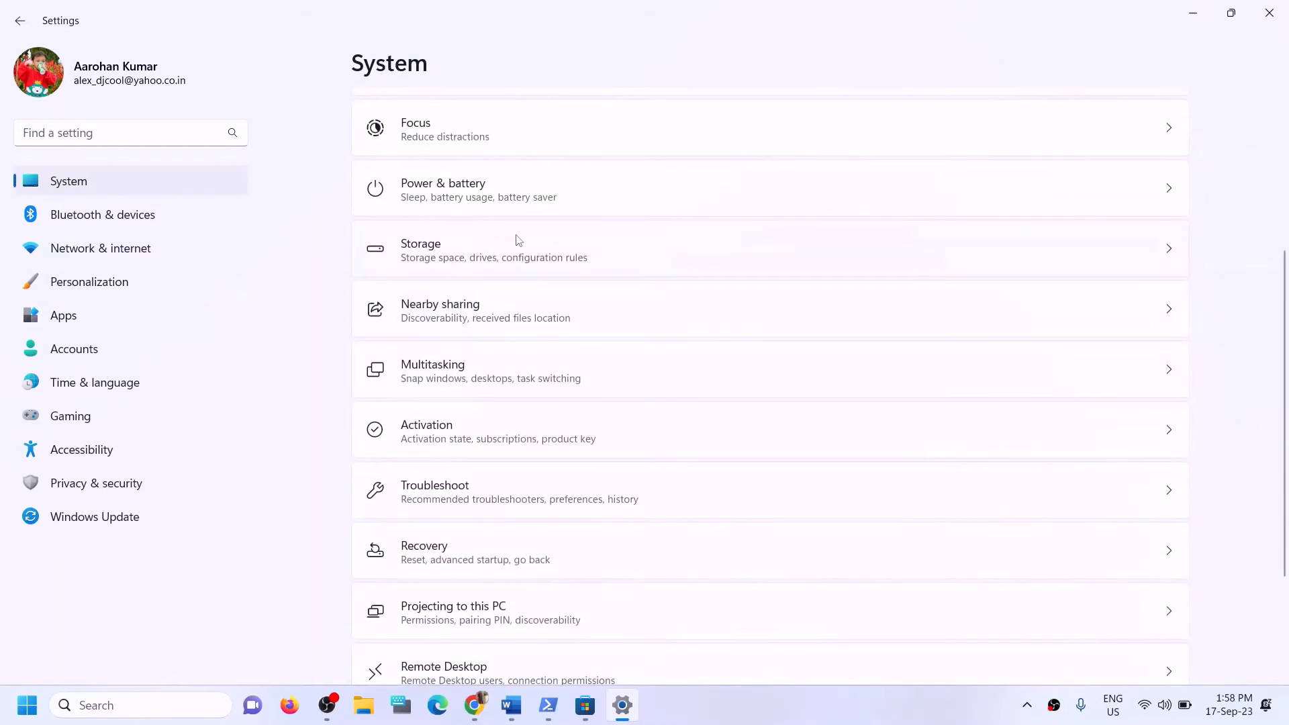
pyautogui.click(459, 250)
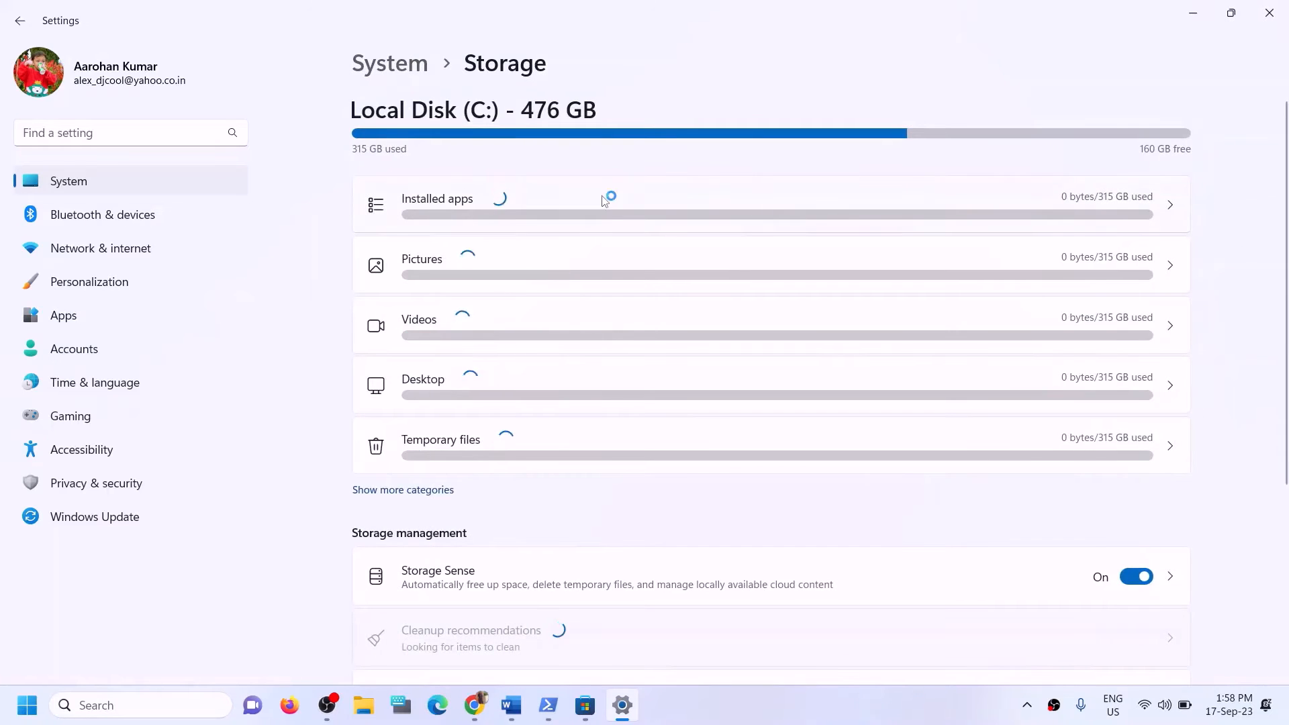
pyautogui.scroll(-5, 575, 377)
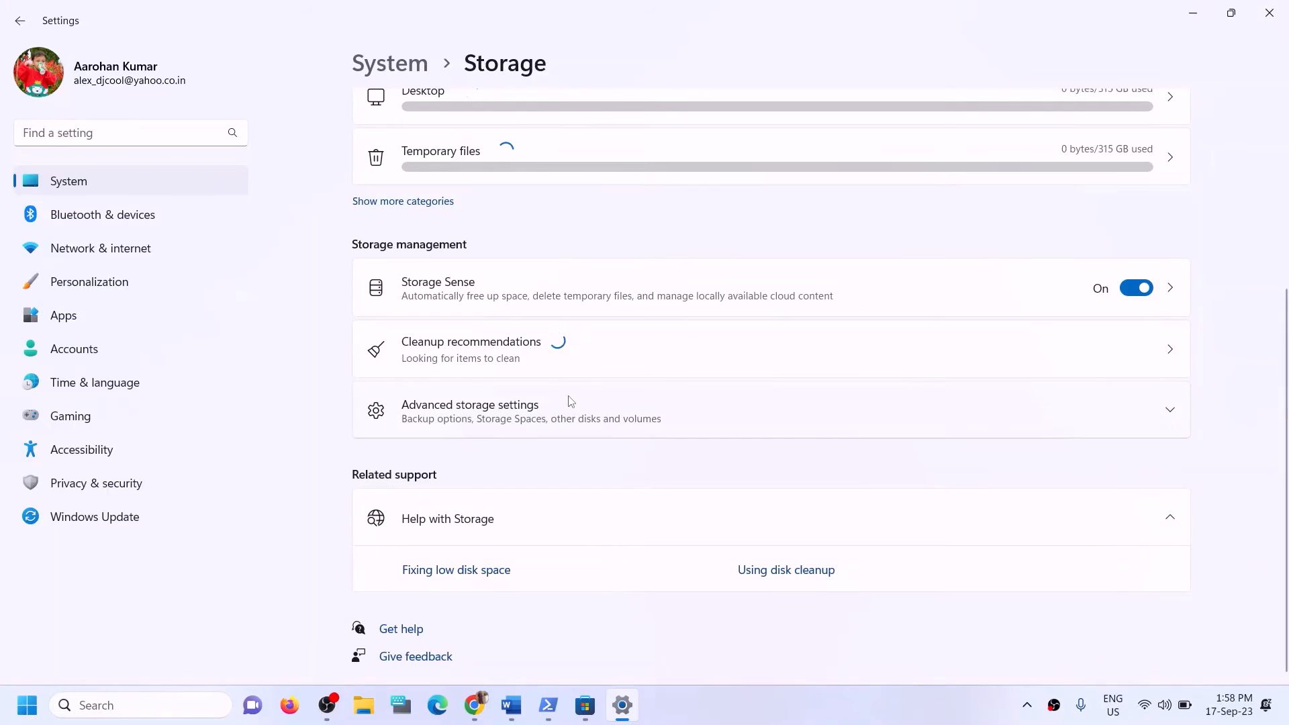
pyautogui.click(494, 405)
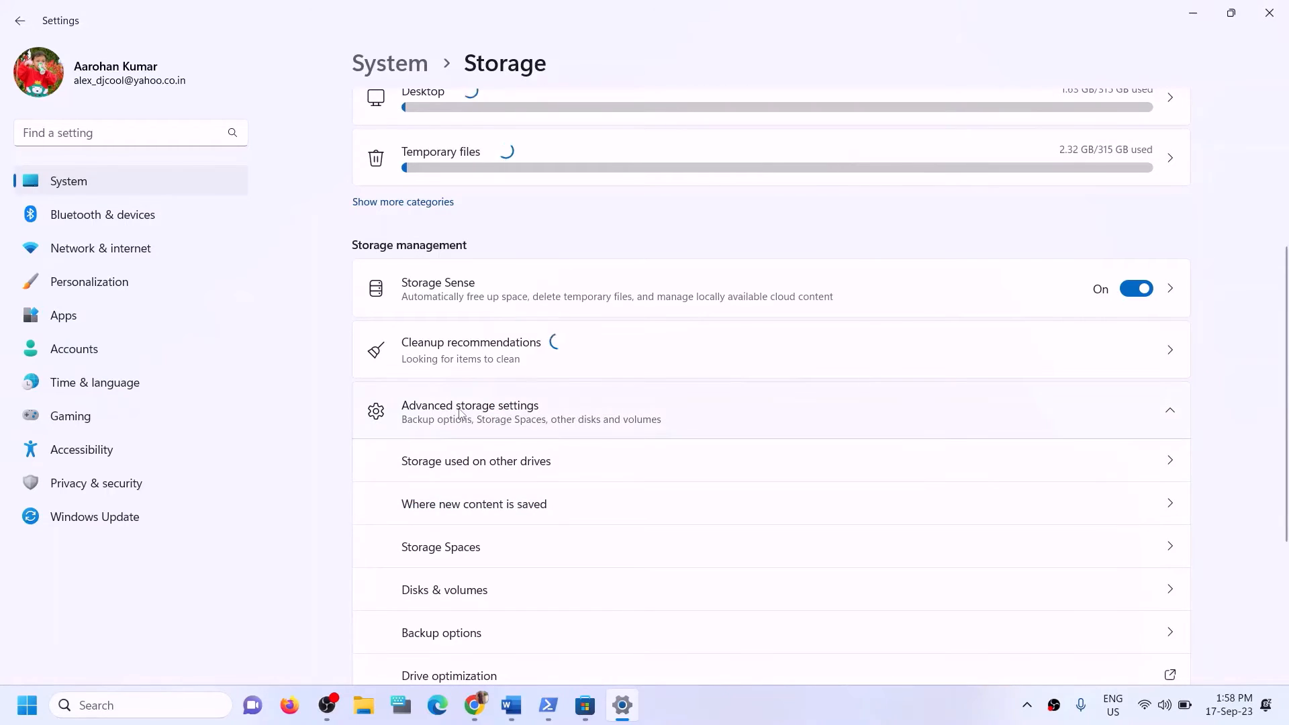
pyautogui.scroll(-2, 549, 413)
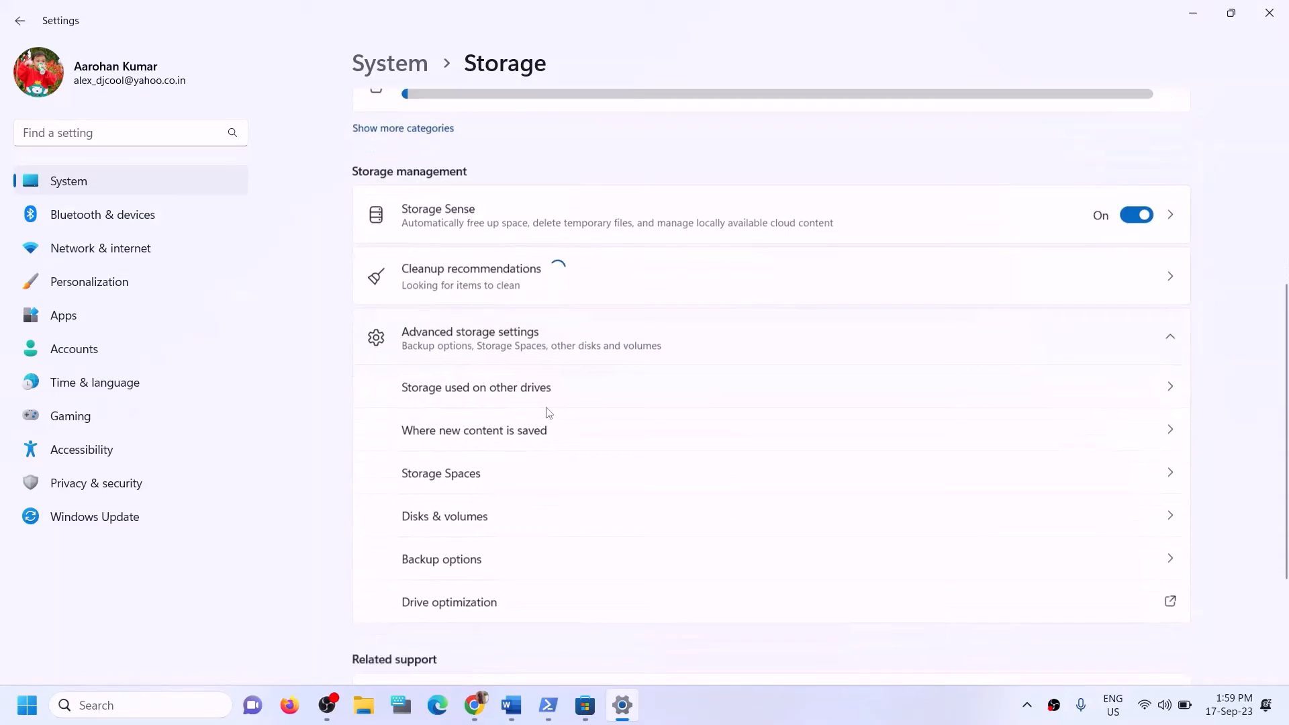
# Open 'Where new content is saved' and look at the New apps drive choices.
pyautogui.click(467, 423)
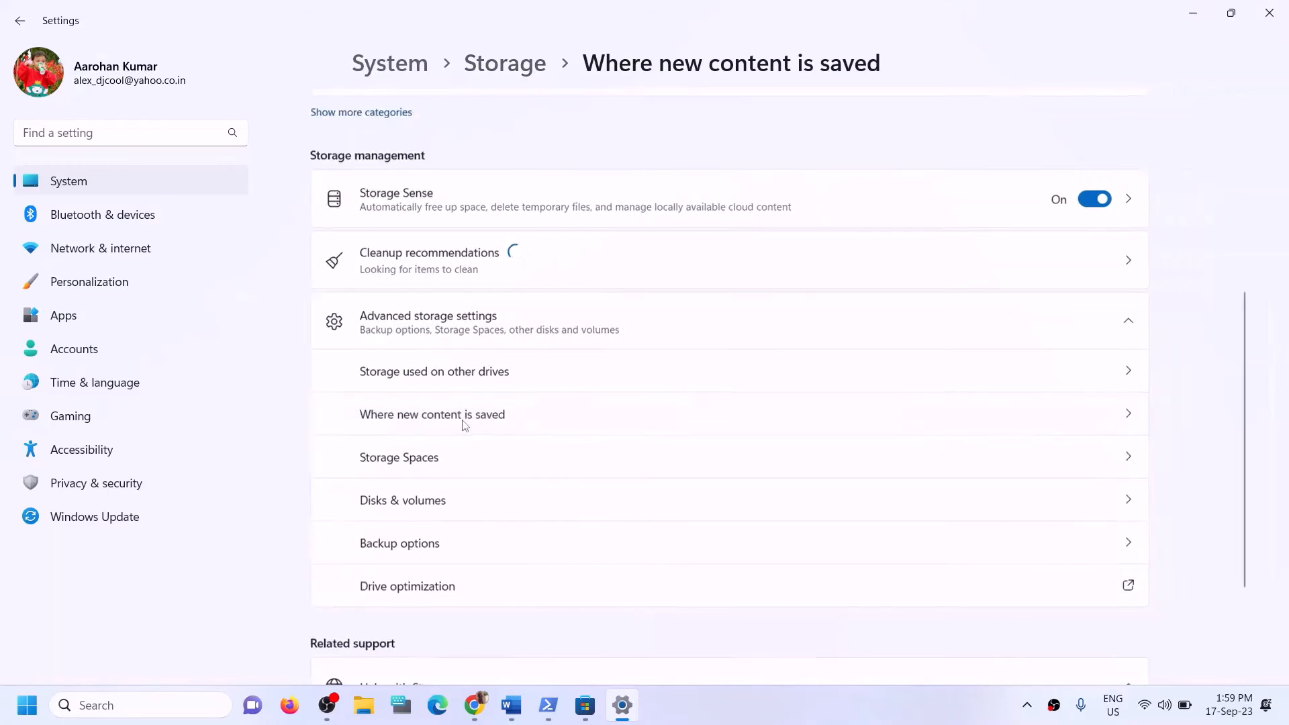
pyautogui.click(481, 191)
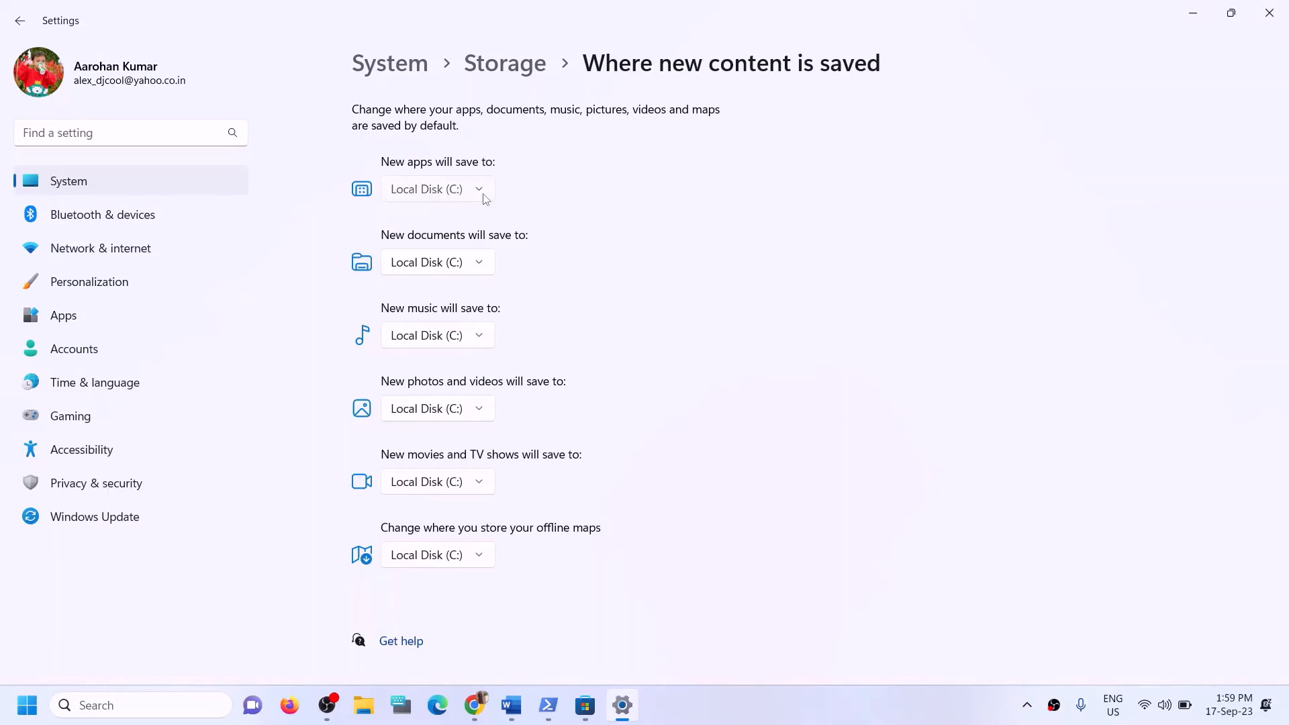
pyautogui.click(521, 176)
# Highlight 'Try installing to C drive' in the Word guide's Step 12.
pyautogui.click(512, 704)
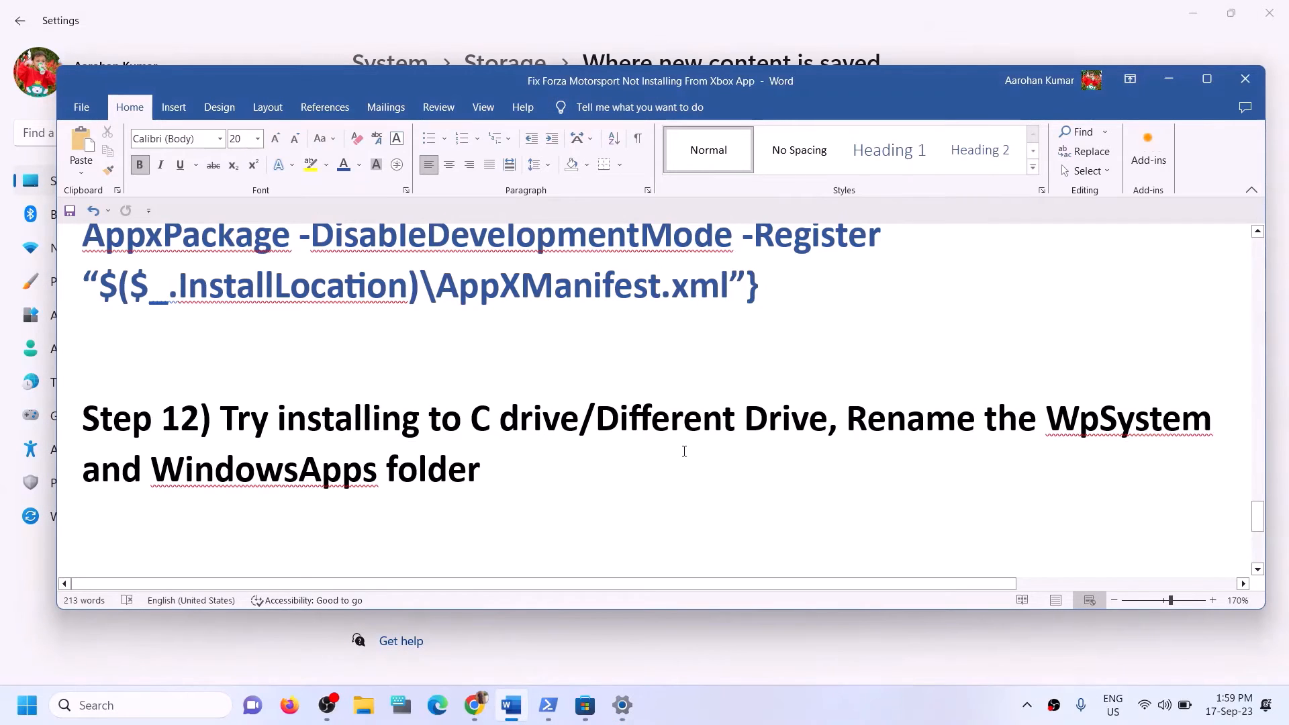
pyautogui.moveTo(221, 418); pyautogui.dragTo(578, 417)
pyautogui.click(1161, 79)
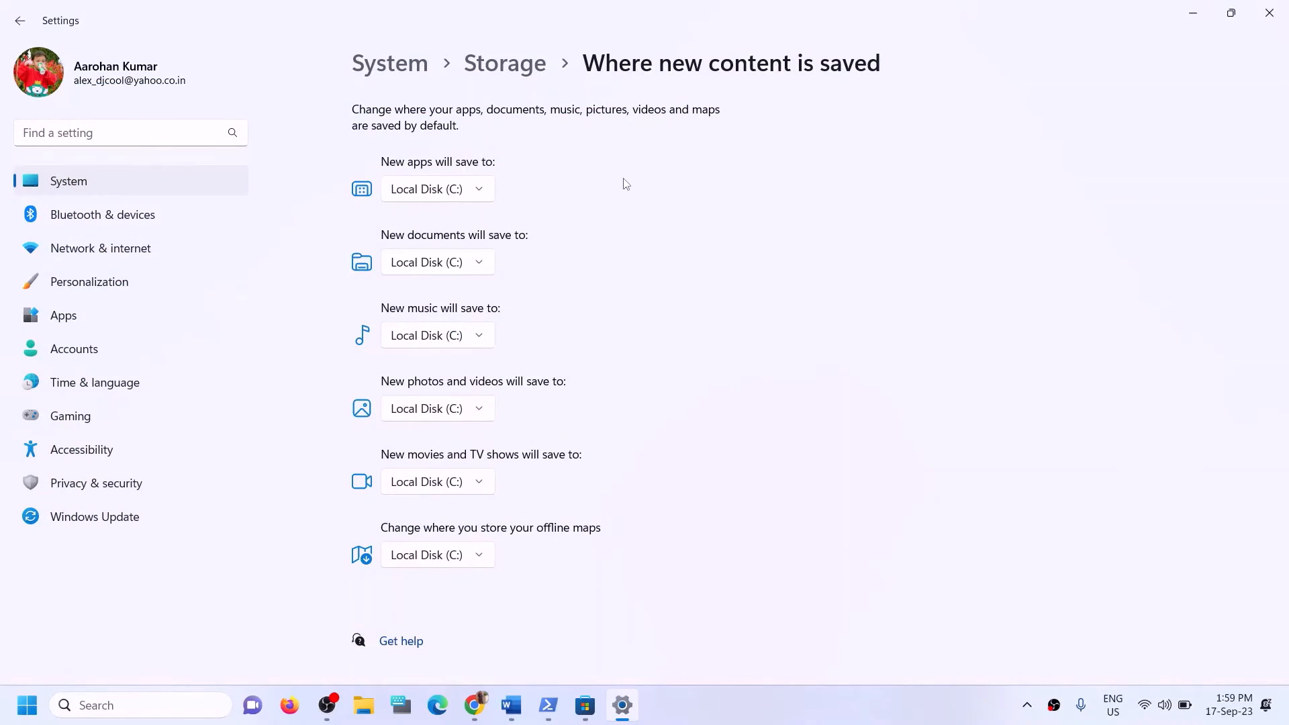
# Recheck the New apps drive list, leaving it on Local Disk (C:).
pyautogui.click(482, 190)
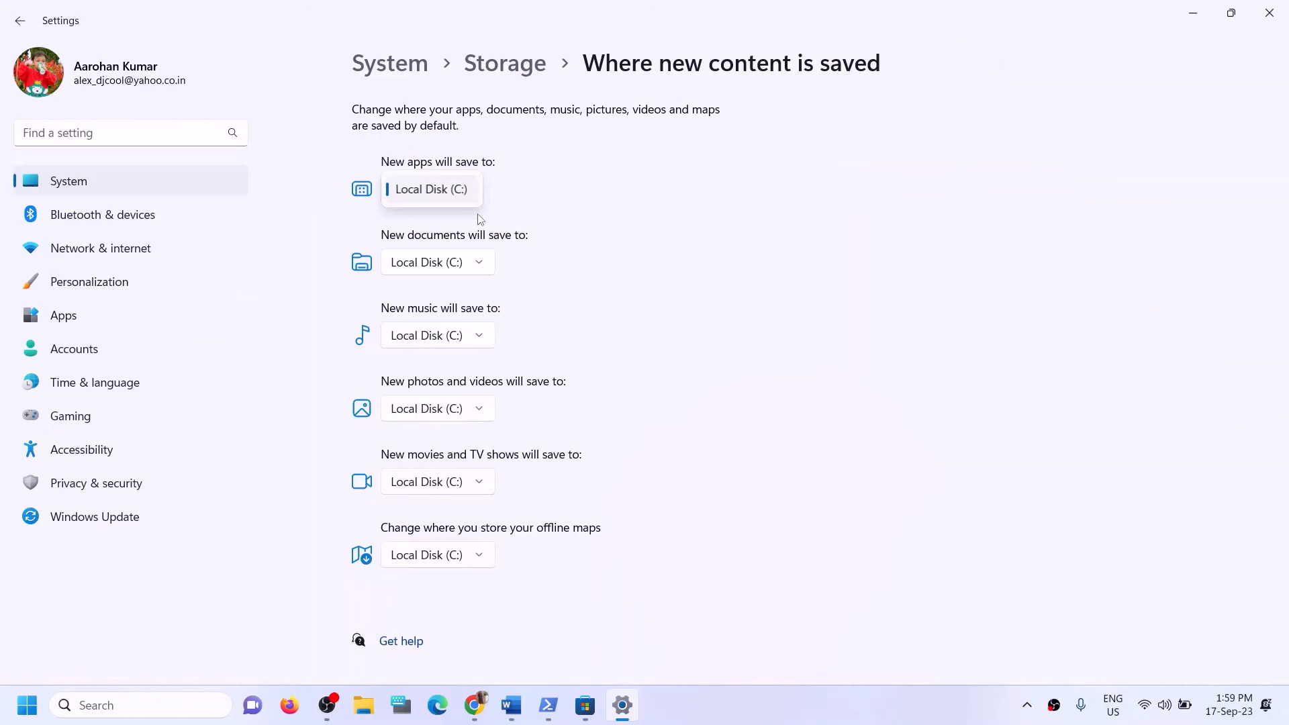
pyautogui.click(545, 208)
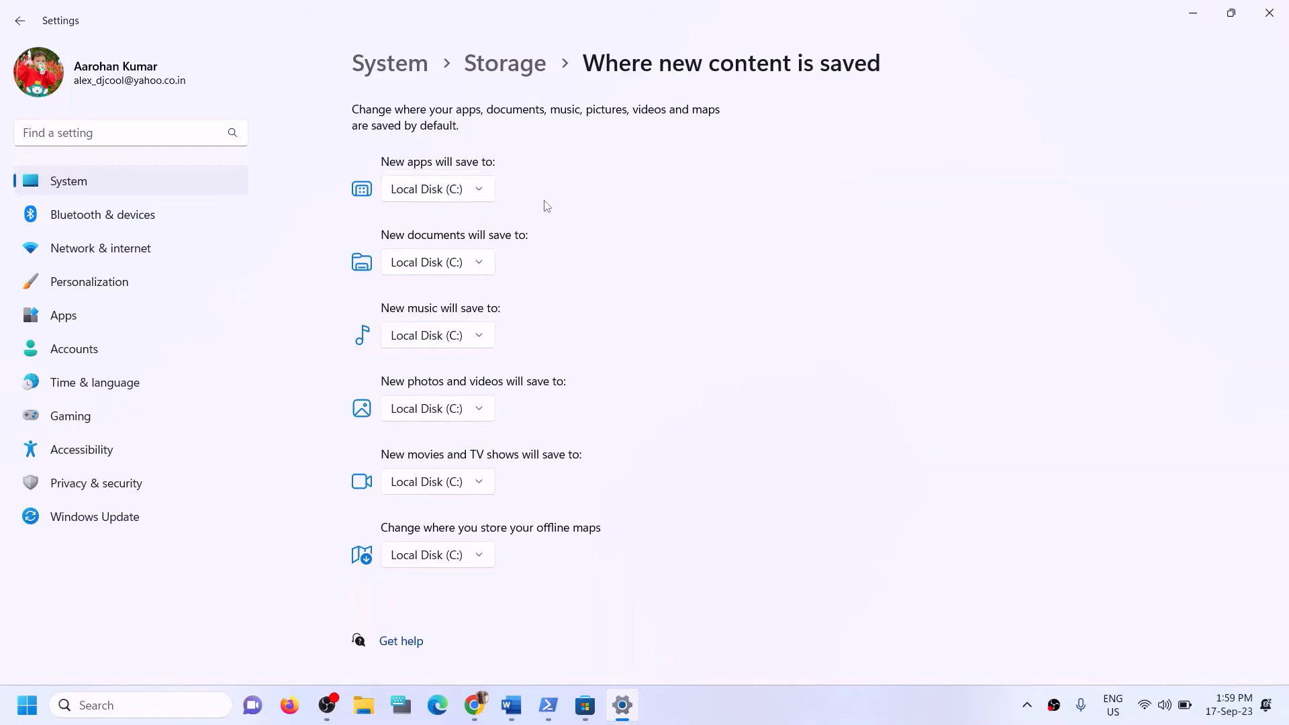
pyautogui.click(480, 197)
pyautogui.click(836, 201)
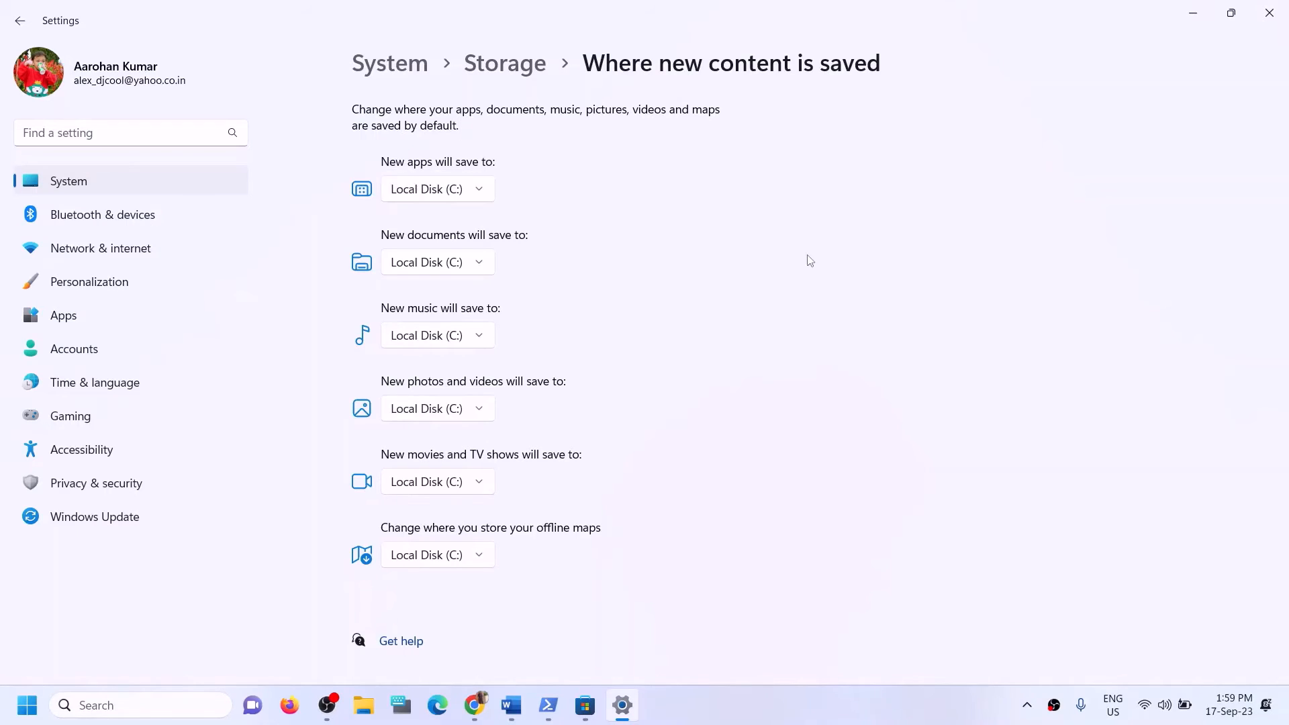
# Reread Step 12 in the Word guide, highlighting 'installing to C drive' and 'Different Drive'.
pyautogui.click(527, 703)
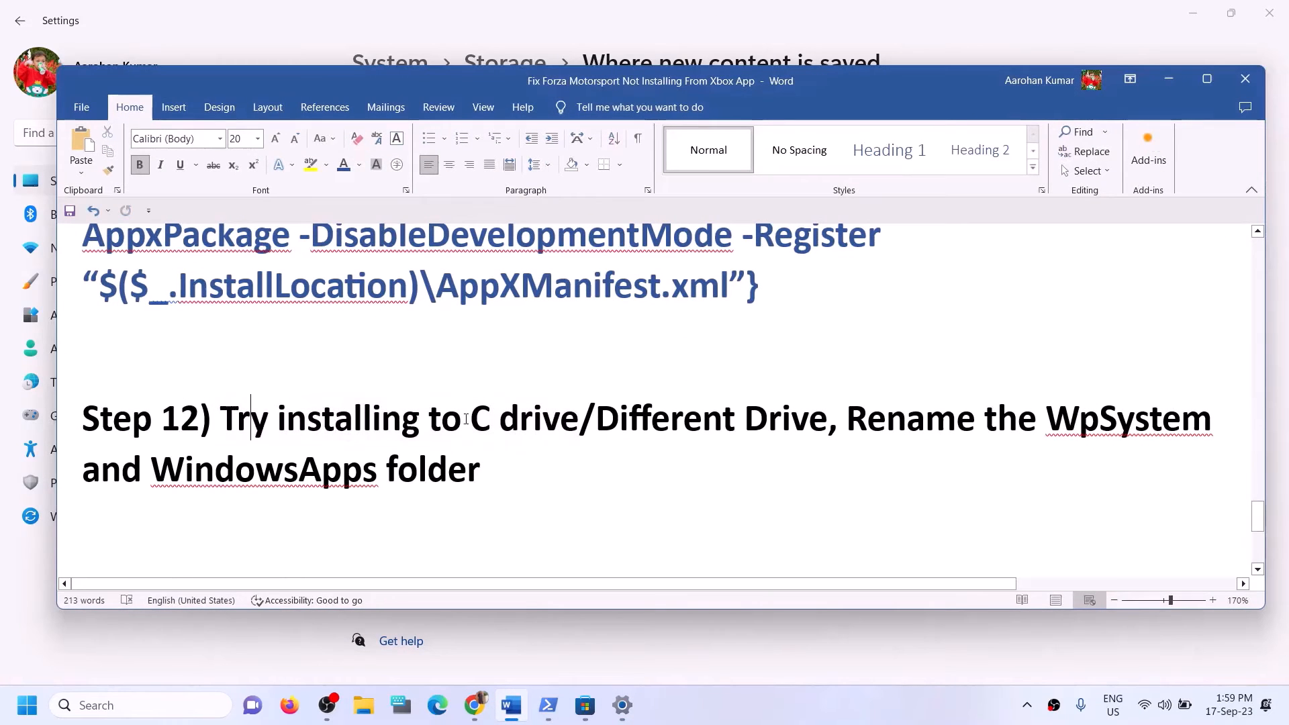
pyautogui.moveTo(249, 417); pyautogui.dragTo(577, 419)
pyautogui.click(468, 455)
pyautogui.moveTo(277, 417); pyautogui.dragTo(813, 423)
pyautogui.click(595, 420)
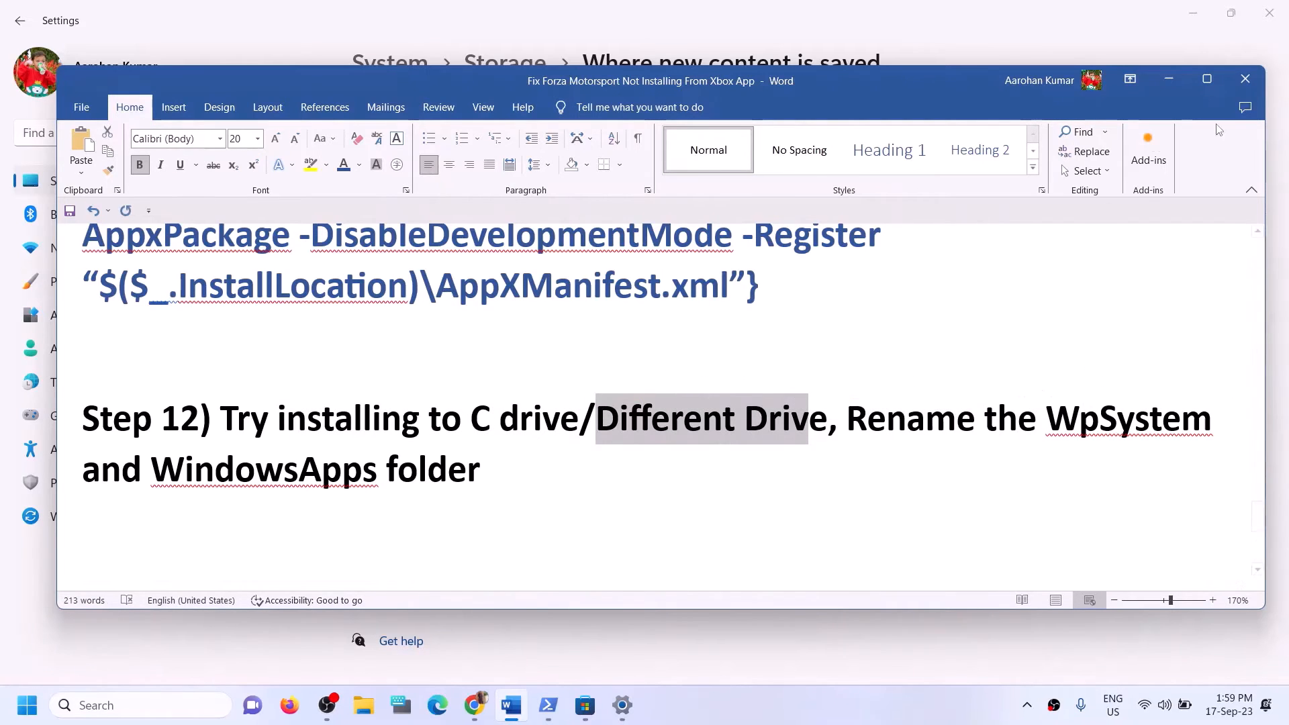
pyautogui.click(1169, 79)
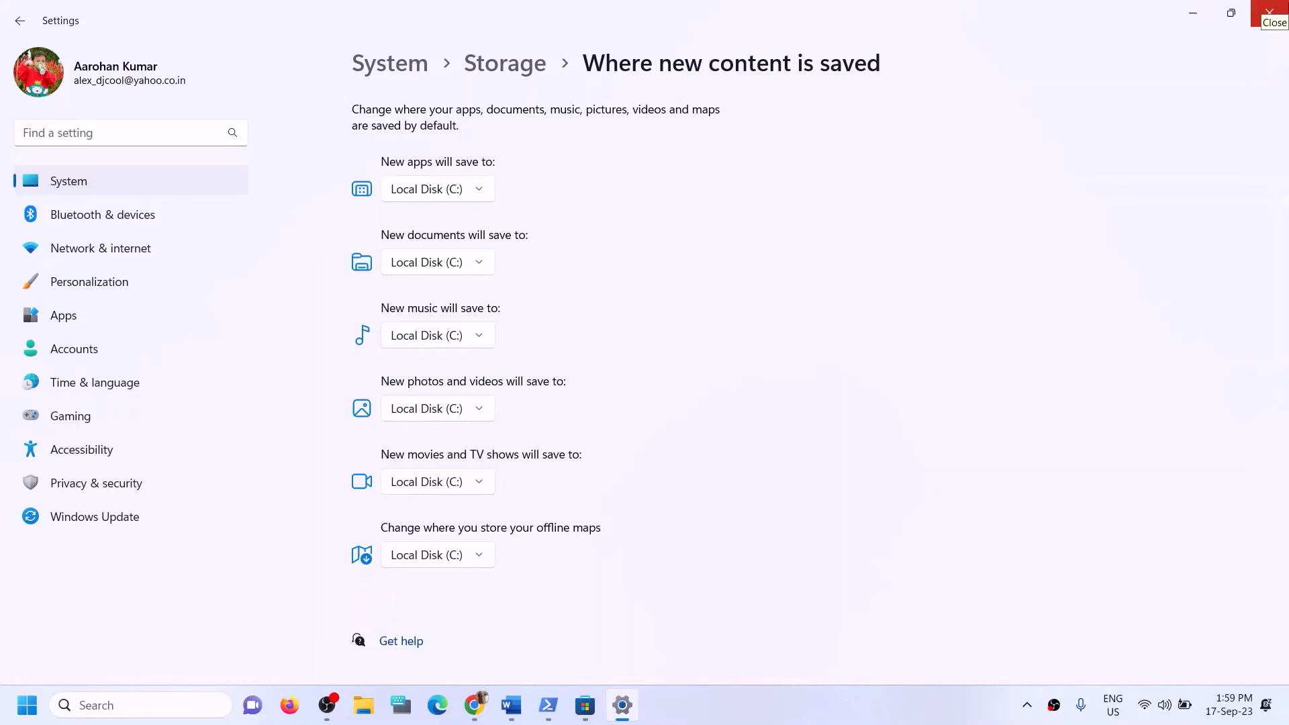
# Close the stray D: Explorer window and set New apps to save to Local Disk (D:), then apply.
pyautogui.click(482, 187)
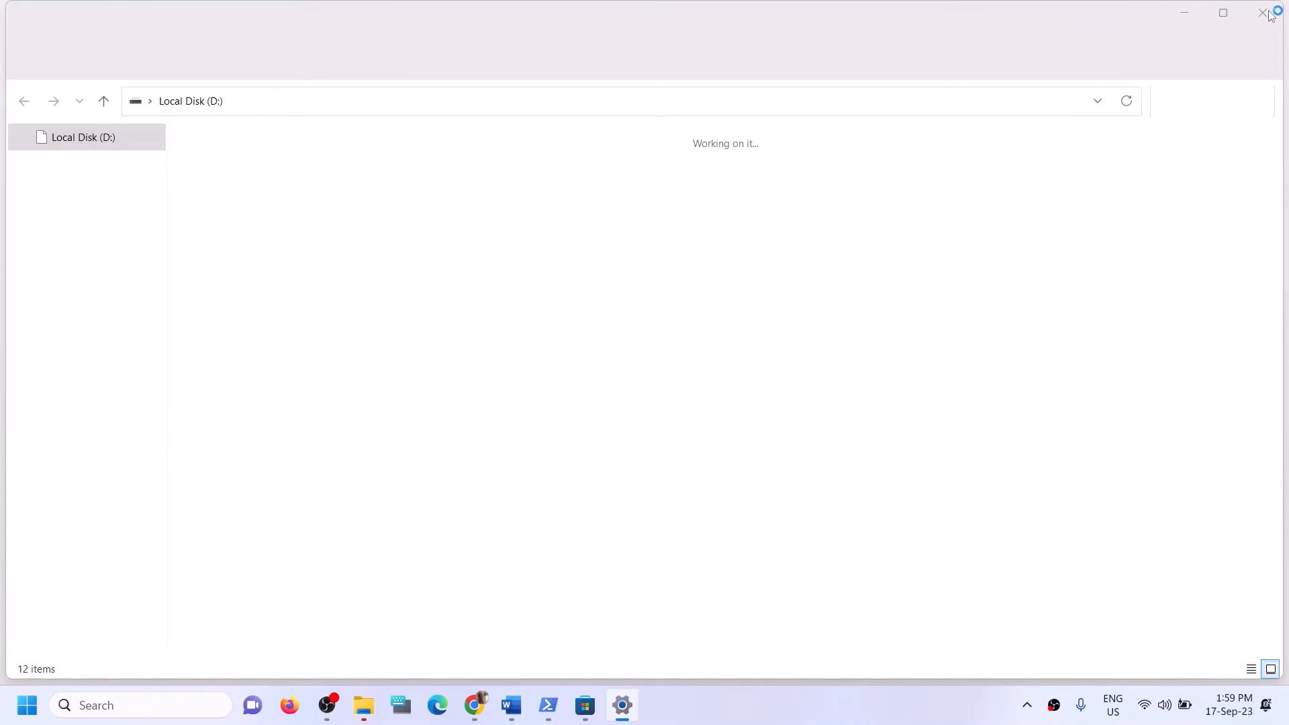
pyautogui.click(1269, 12)
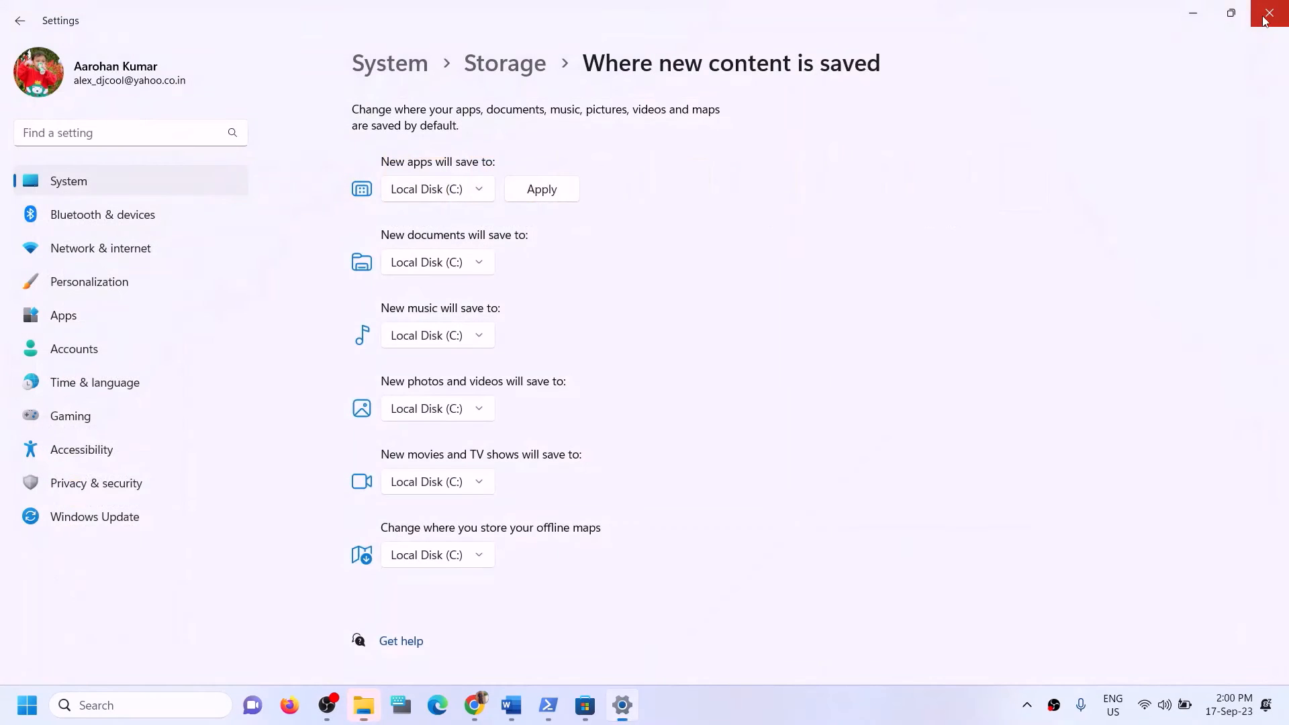
pyautogui.click(470, 189)
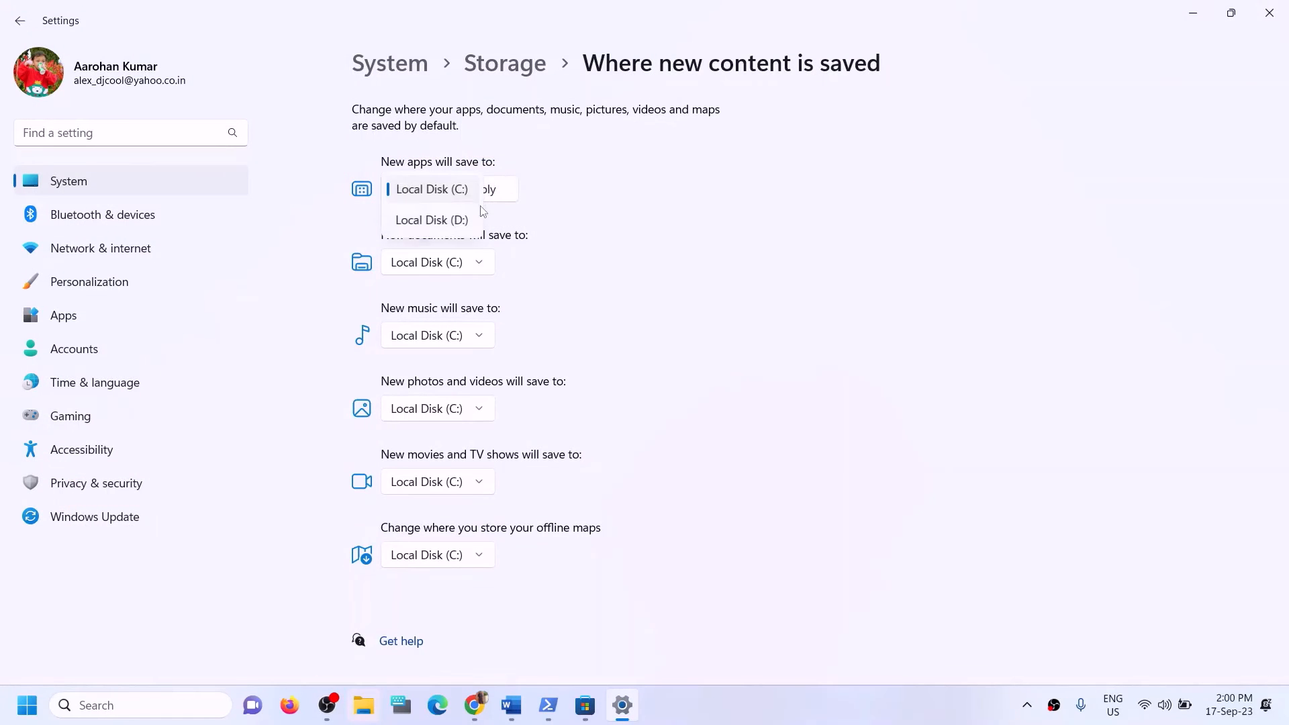
pyautogui.click(441, 222)
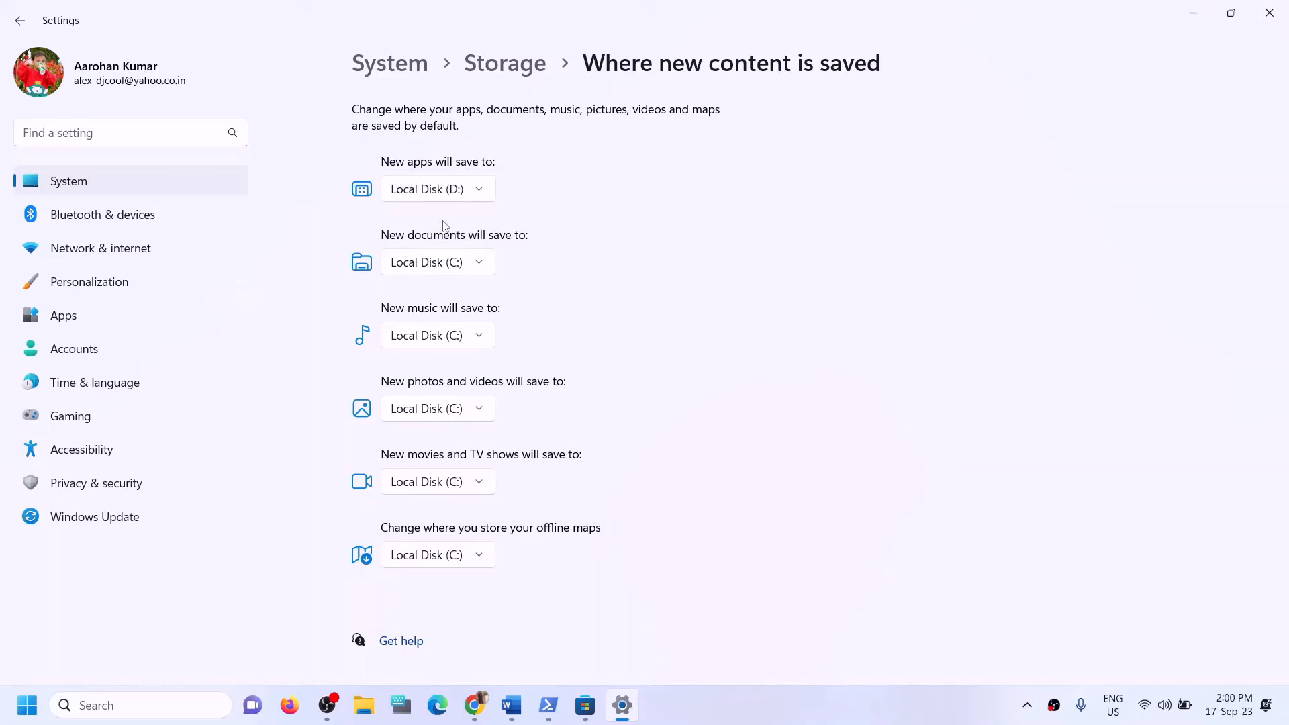
pyautogui.click(469, 189)
pyautogui.click(462, 161)
pyautogui.click(477, 194)
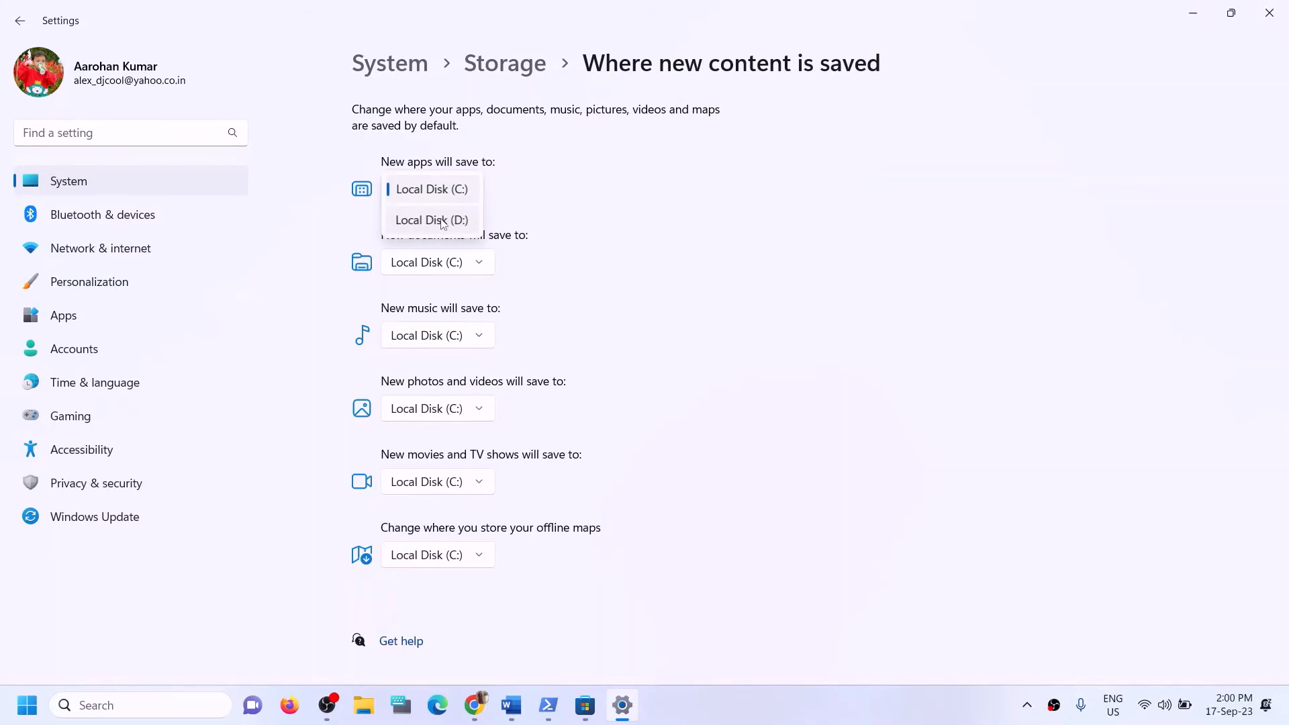
pyautogui.click(446, 219)
pyautogui.click(541, 198)
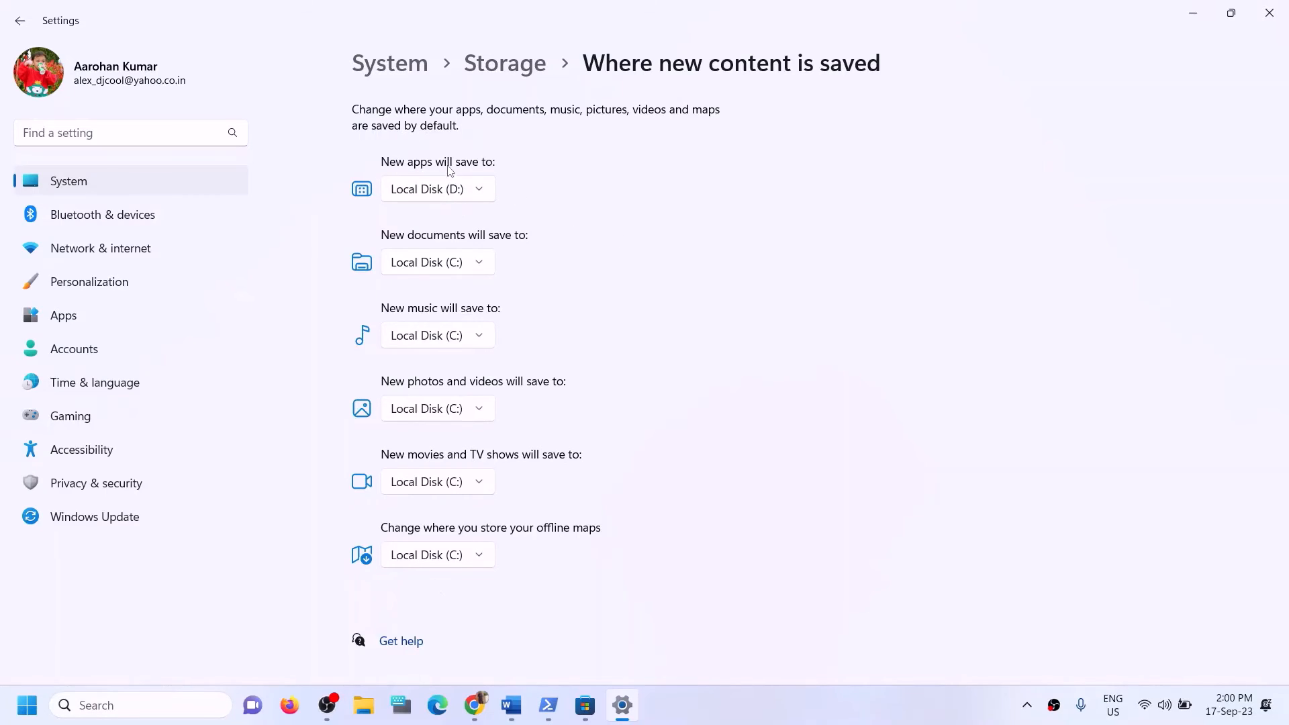
# Confirm Local Disk (D:) is kept for new apps and close Settings.
pyautogui.click(485, 197)
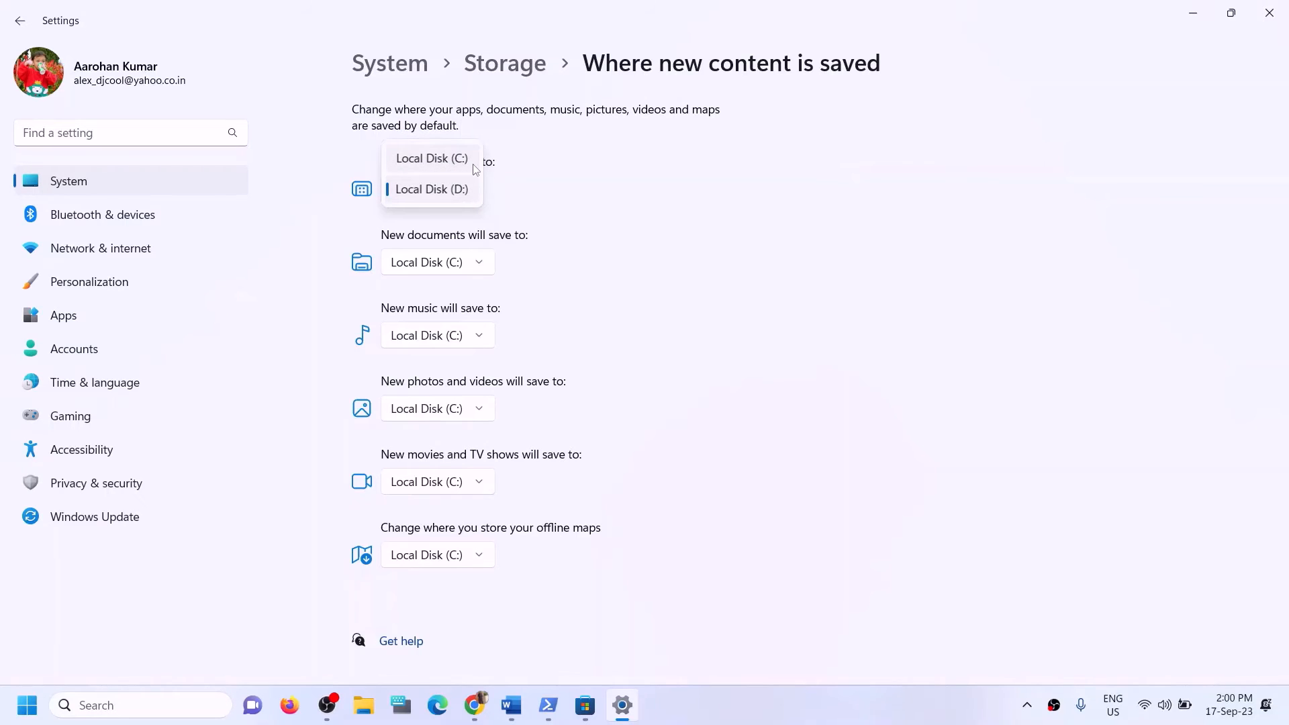
pyautogui.click(596, 195)
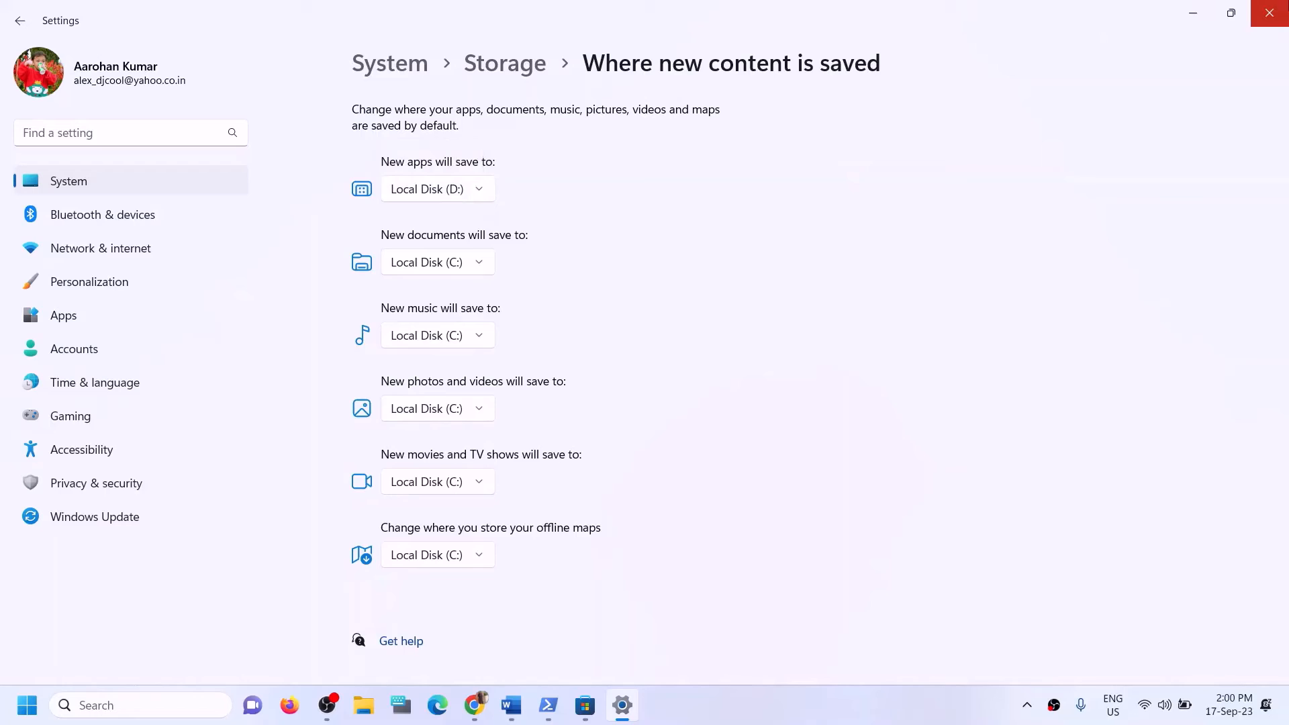
pyautogui.click(1270, 13)
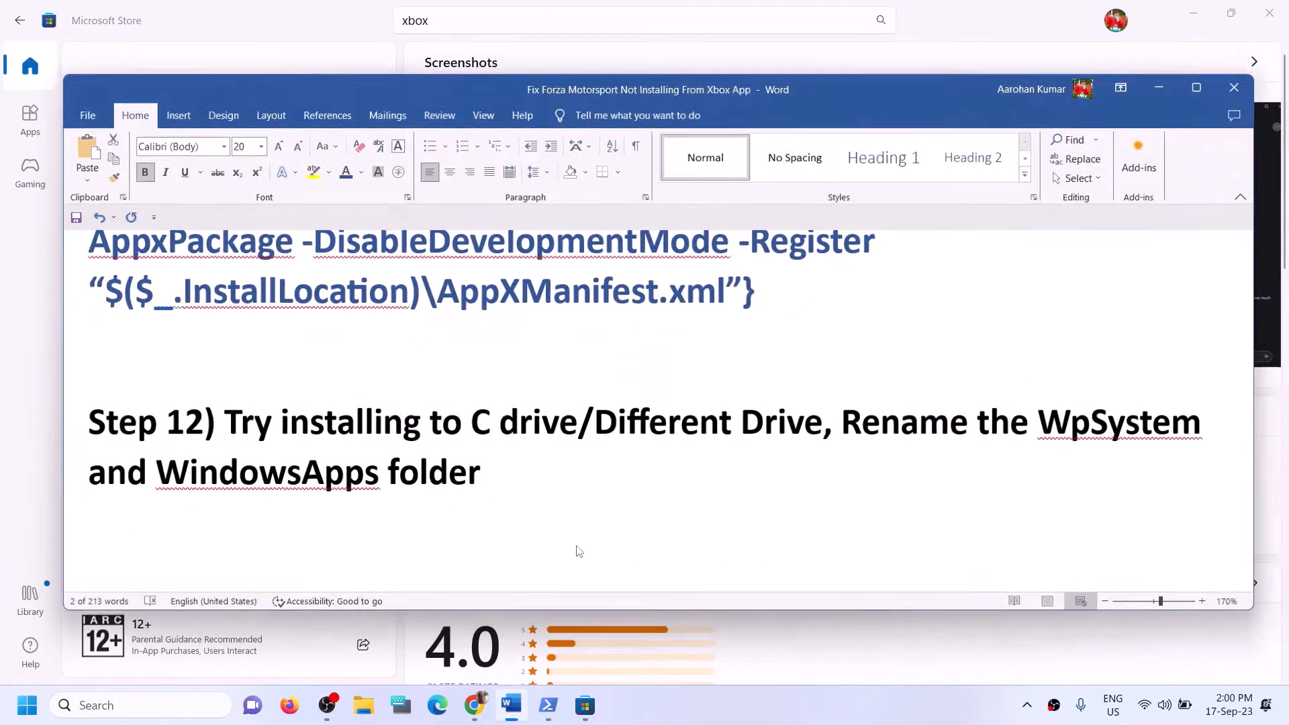
# Highlight Step 12's 'Try installing to C drive/Different' and 'Rename the WpSystem and WindowsApps folder' text in Word.
pyautogui.click(510, 705)
pyautogui.click(334, 418)
pyautogui.moveTo(221, 418); pyautogui.dragTo(746, 418)
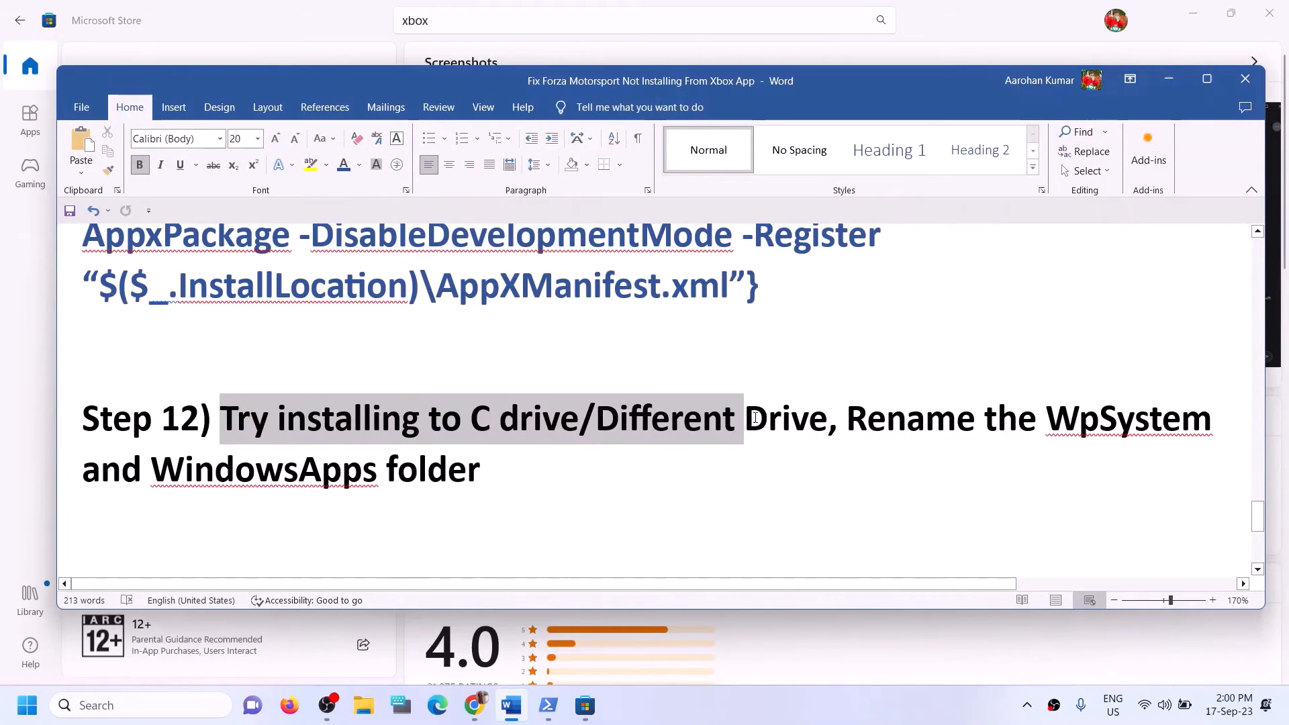
pyautogui.click(768, 418)
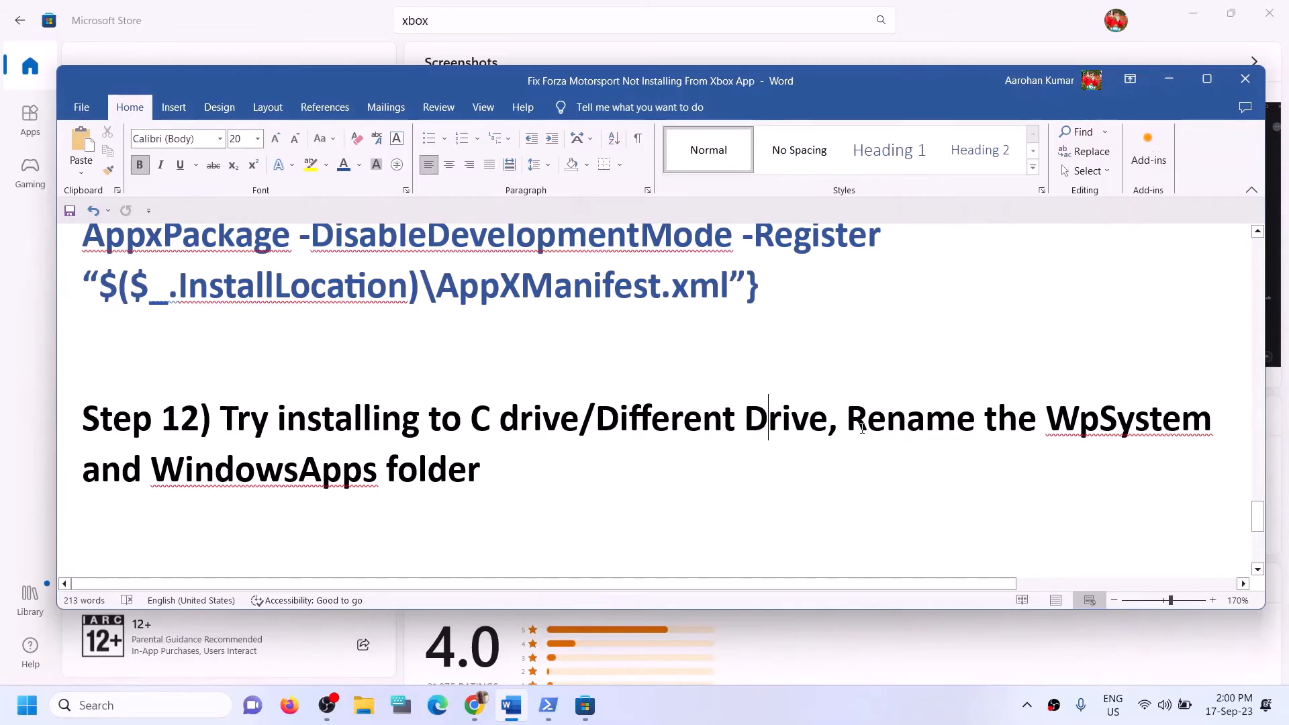
pyautogui.moveTo(847, 418); pyautogui.dragTo(1120, 475)
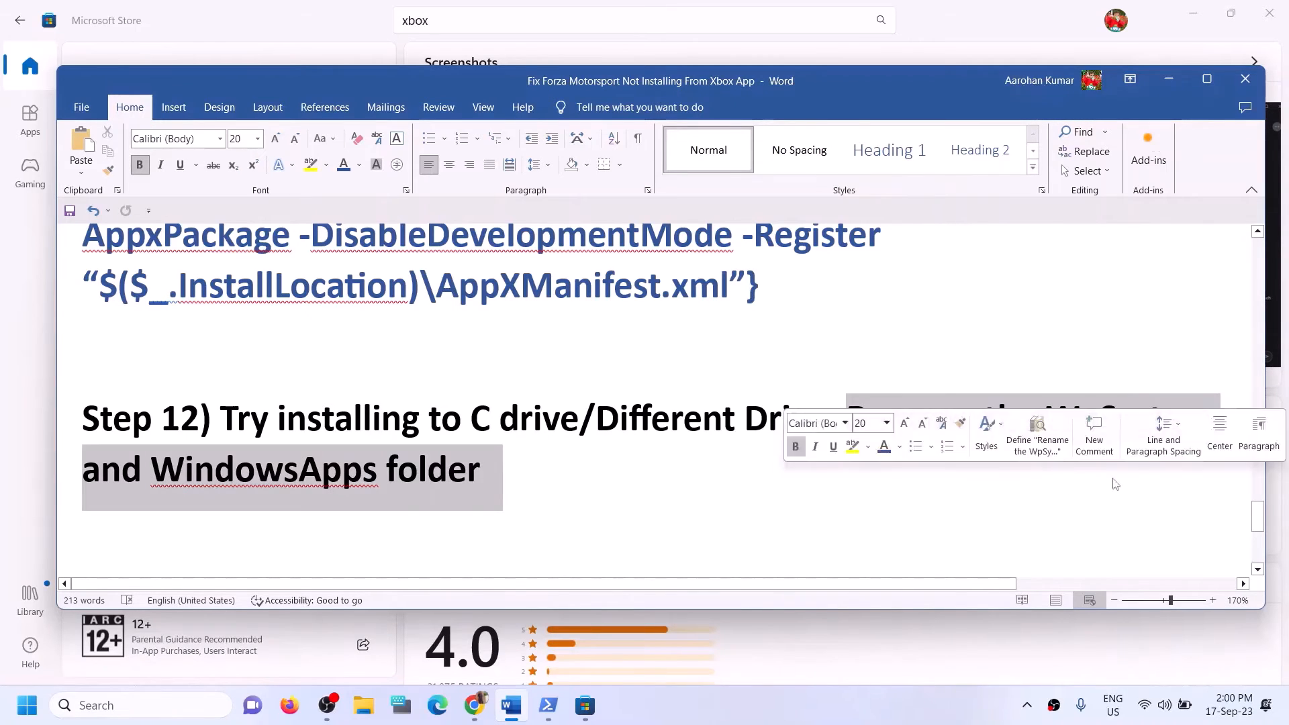
pyautogui.click(183, 495)
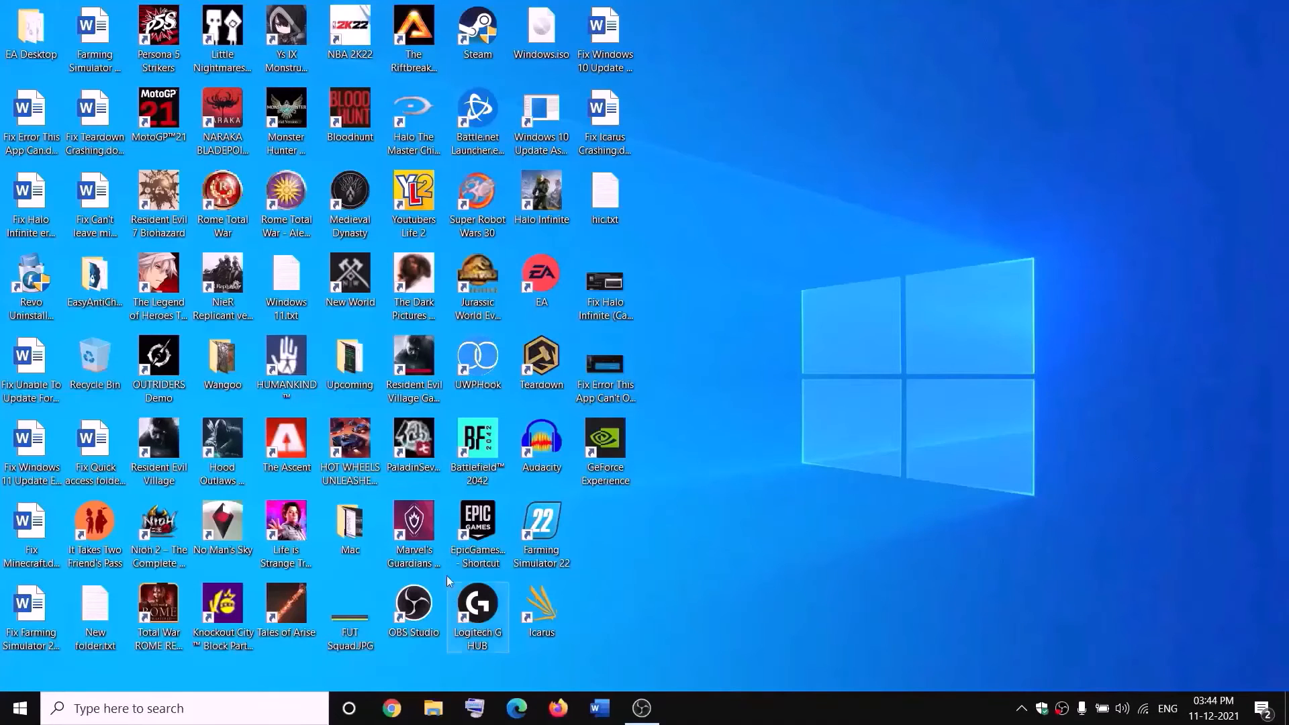
# Open New Volume (D:) in File Explorer and select the WpSystem folder.
pyautogui.click(433, 708)
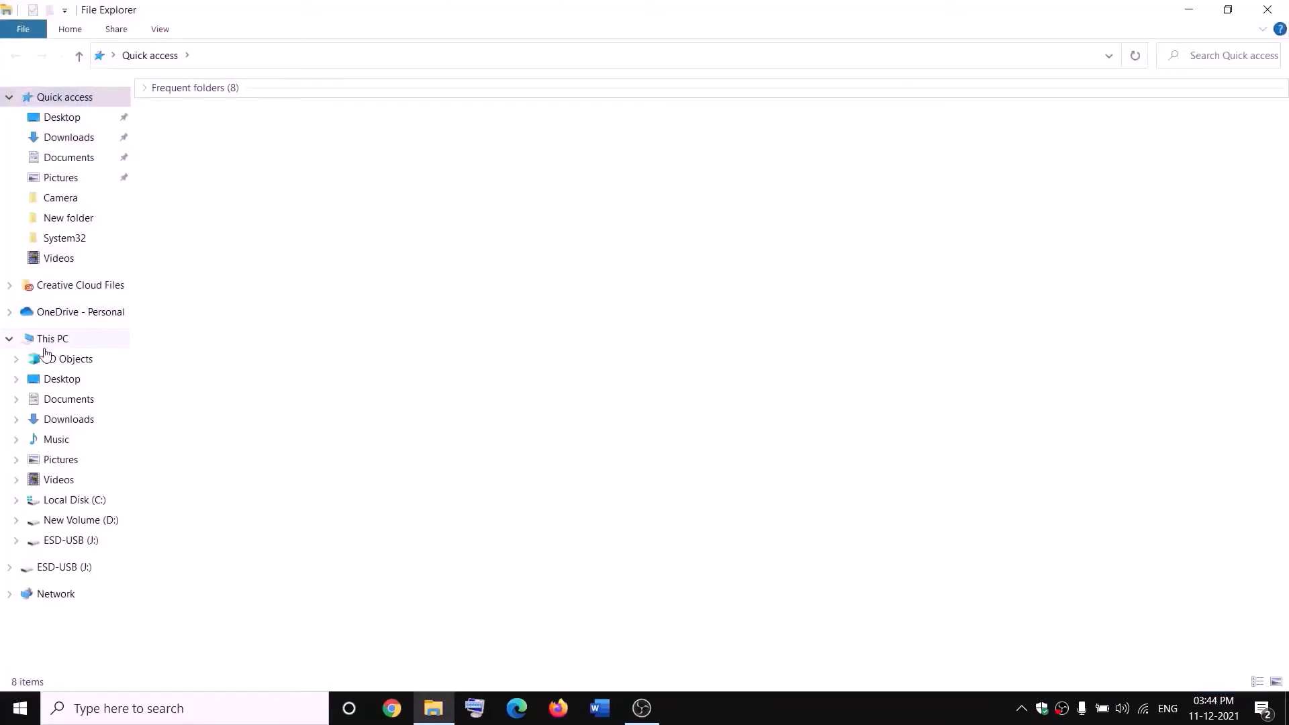
pyautogui.click(54, 338)
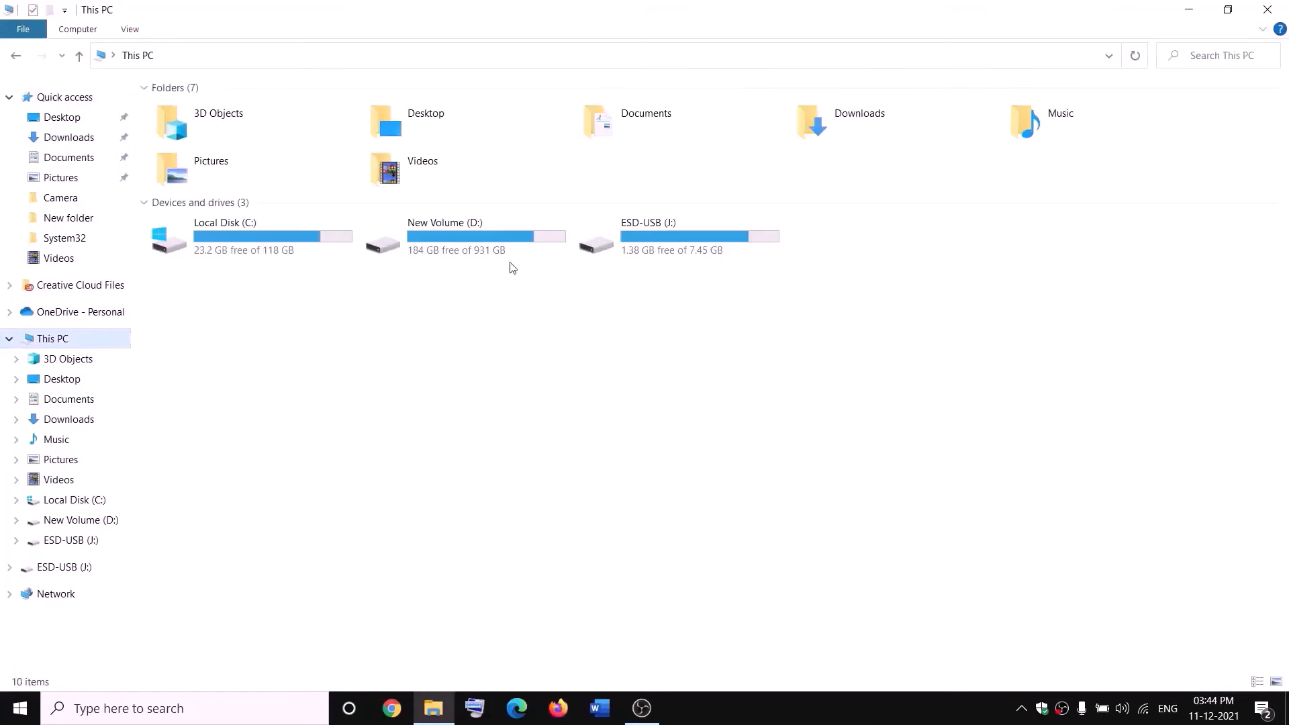
pyautogui.click(479, 247)
pyautogui.doubleClick(479, 248)
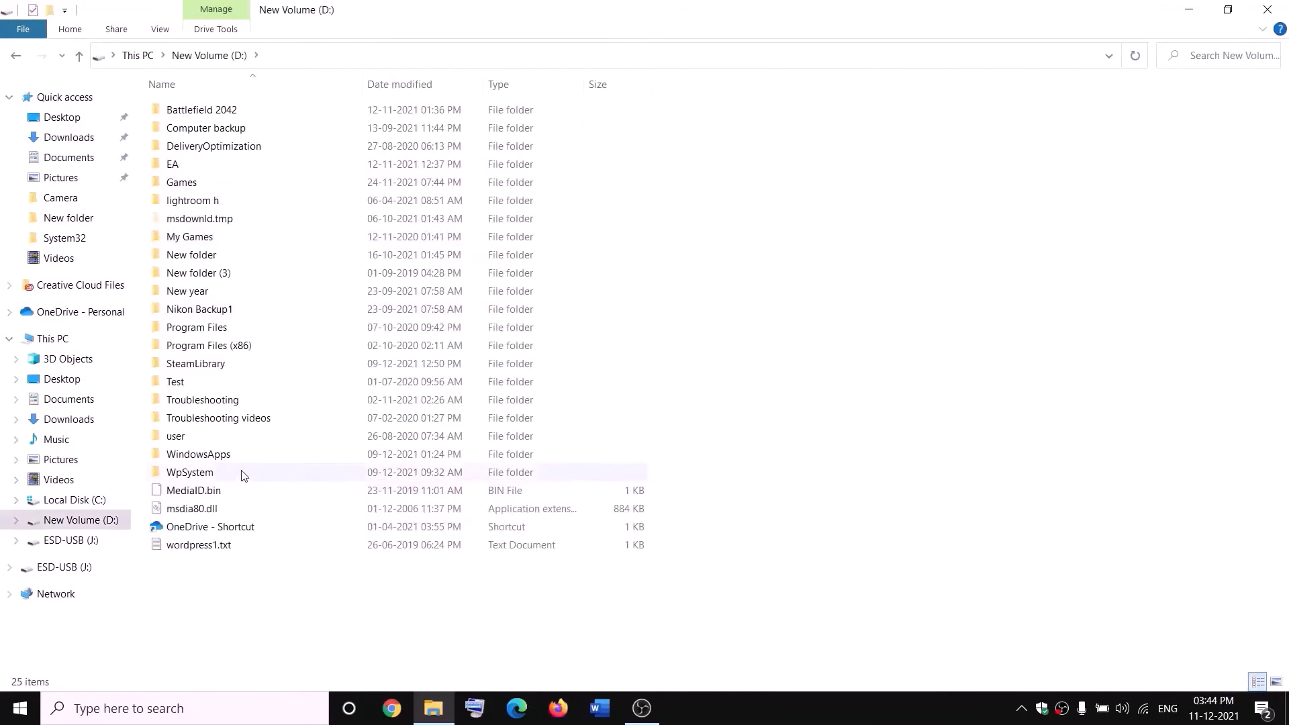
pyautogui.click(191, 471)
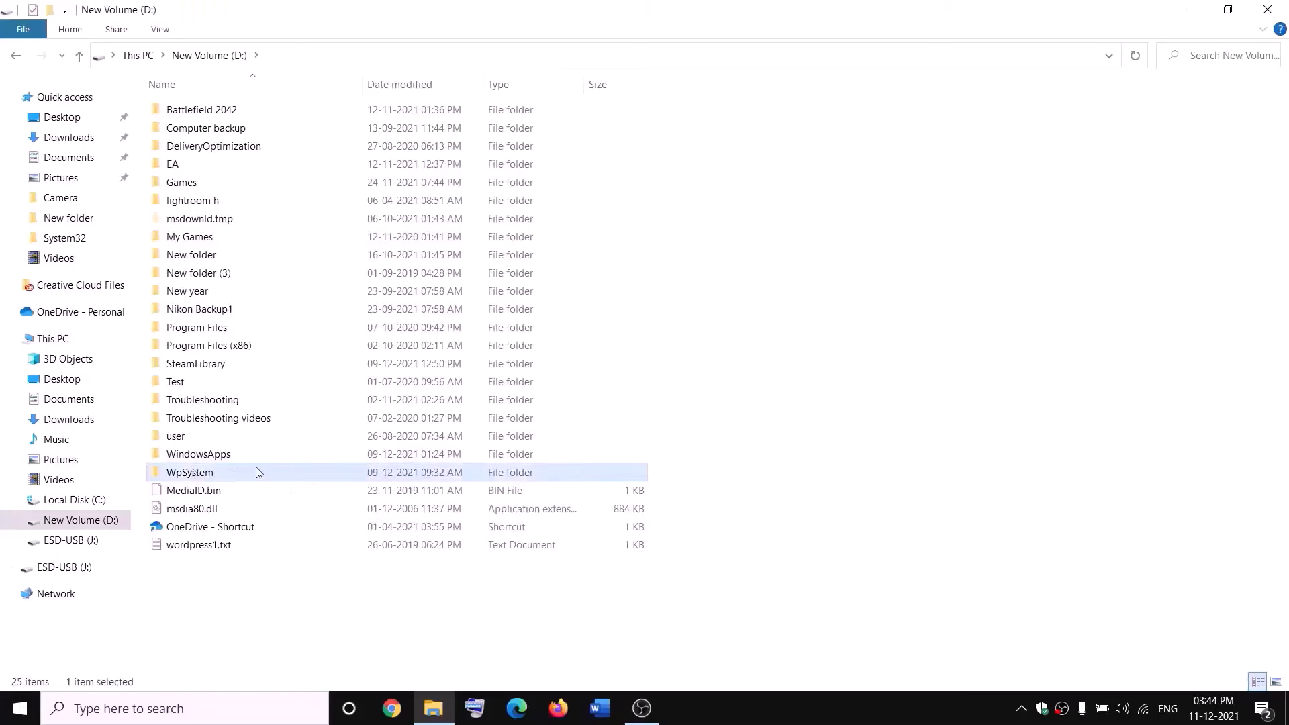
pyautogui.rightClick(208, 474)
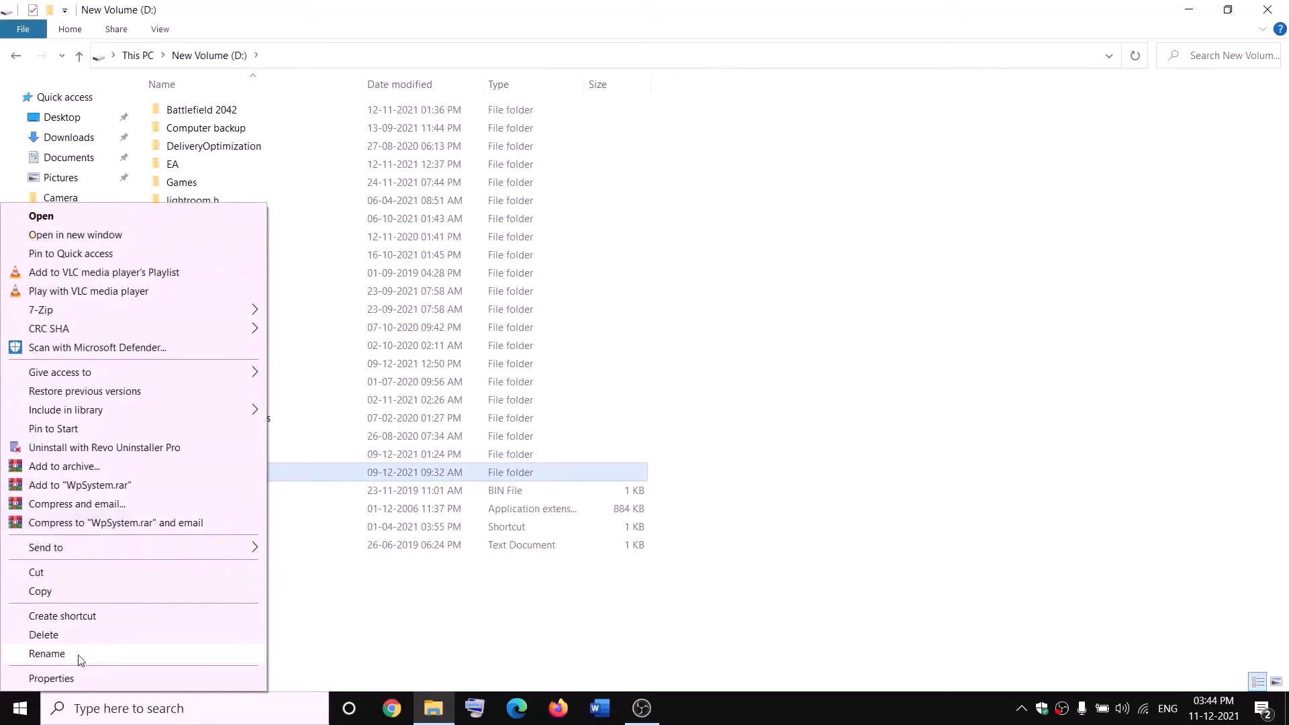
pyautogui.click(412, 612)
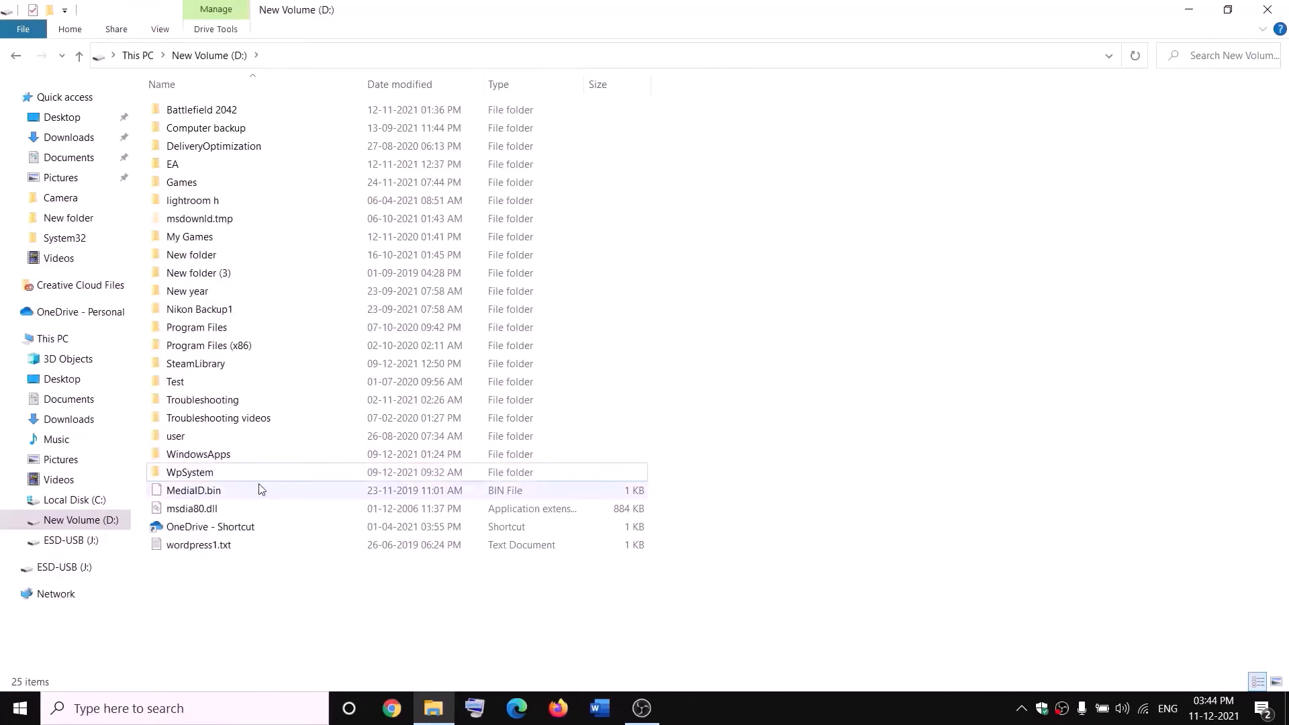
# Open WpSystem's Properties and its advanced Security settings.
pyautogui.moveTo(173, 475)
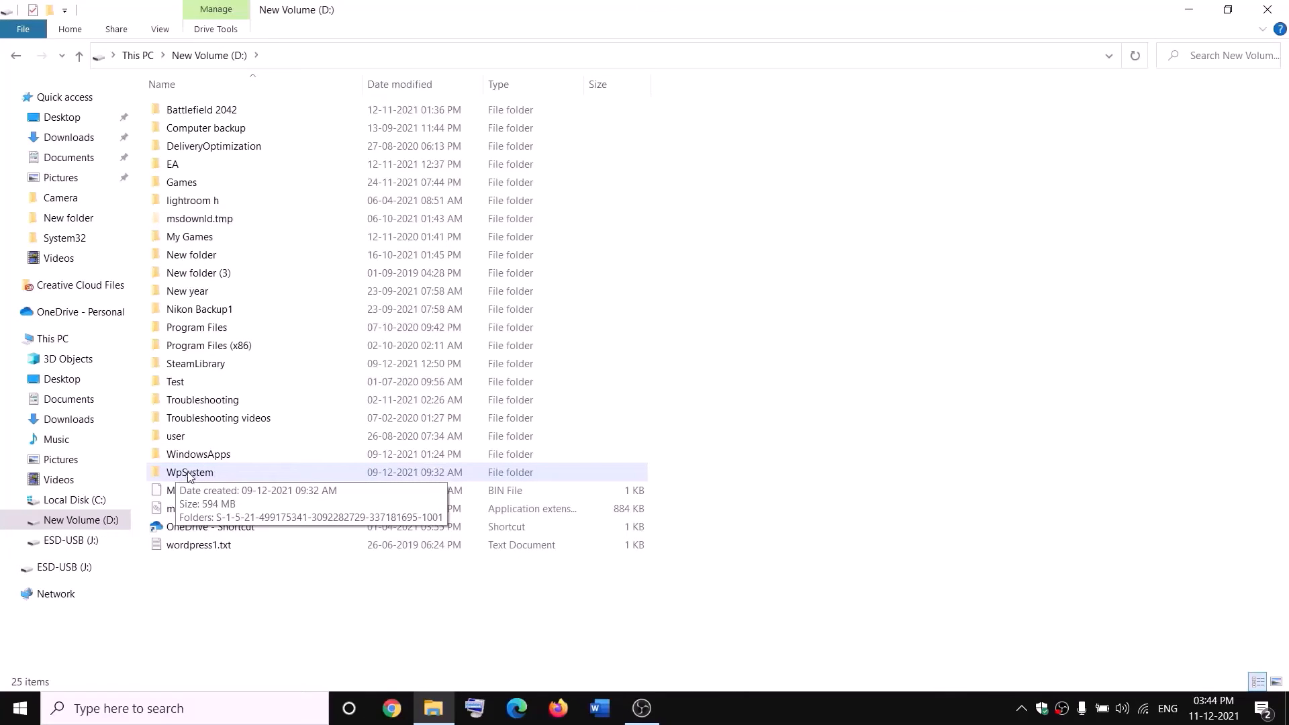
pyautogui.rightClick(188, 476)
pyautogui.click(101, 677)
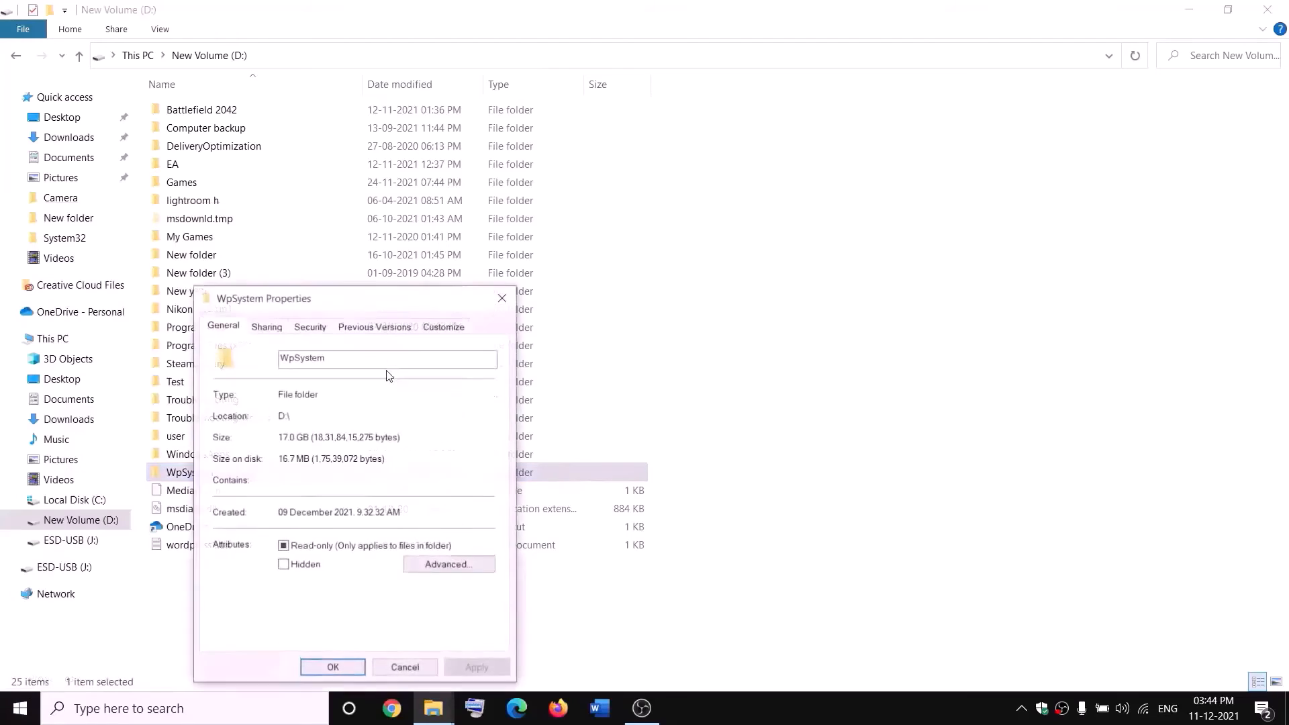
pyautogui.moveTo(382, 299); pyautogui.dragTo(553, 190)
pyautogui.click(479, 215)
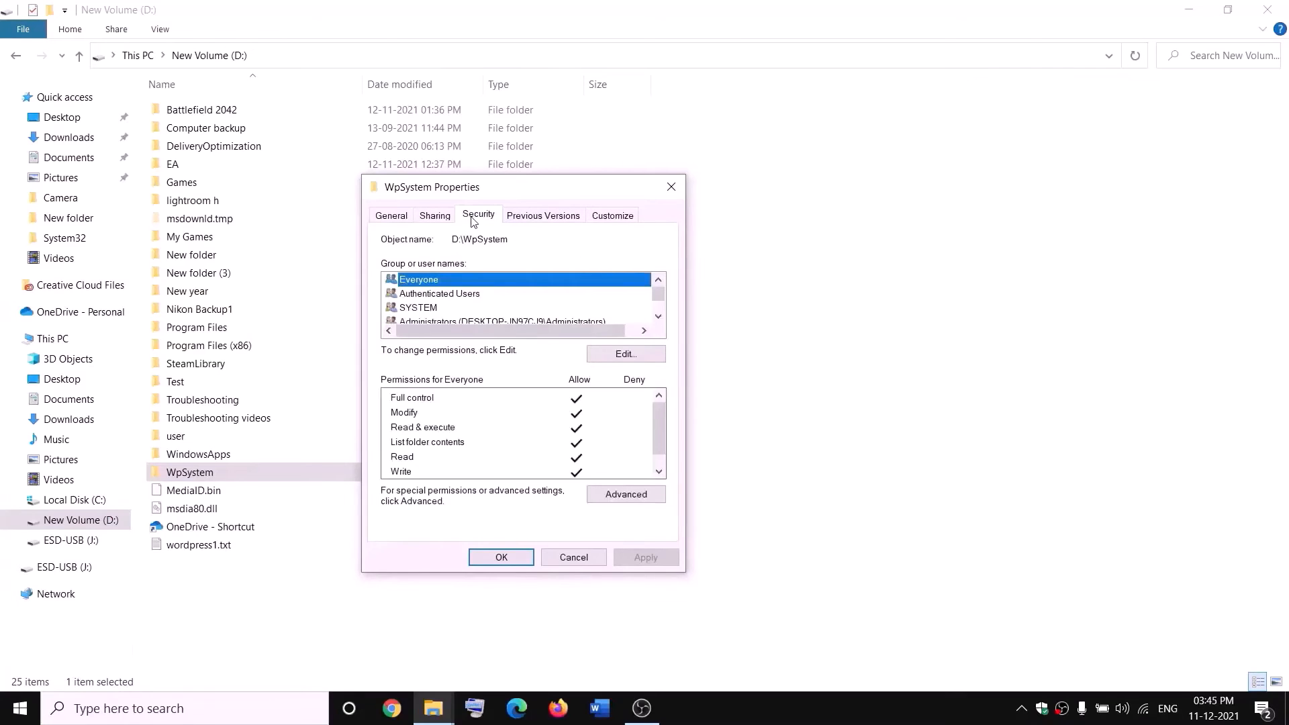
pyautogui.click(634, 497)
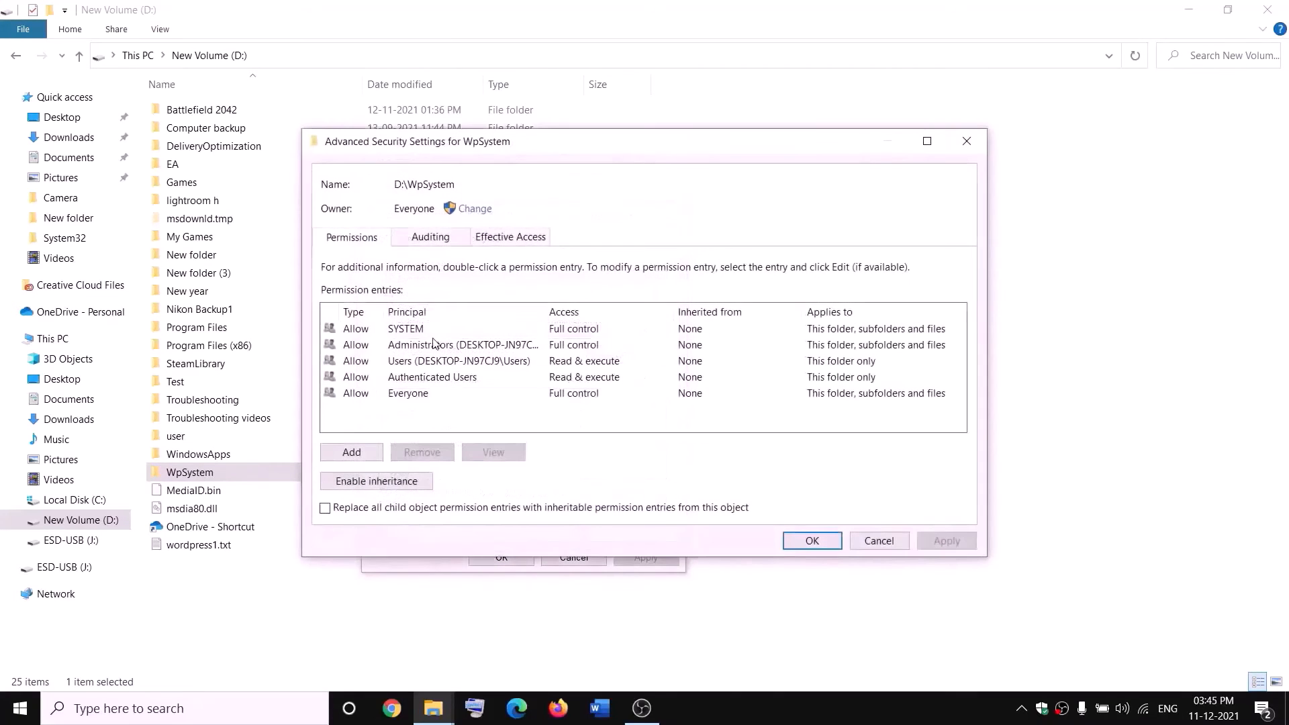
# Change WpSystem's owner to Everyone, apply it, and close the properties.
pyautogui.click(475, 208)
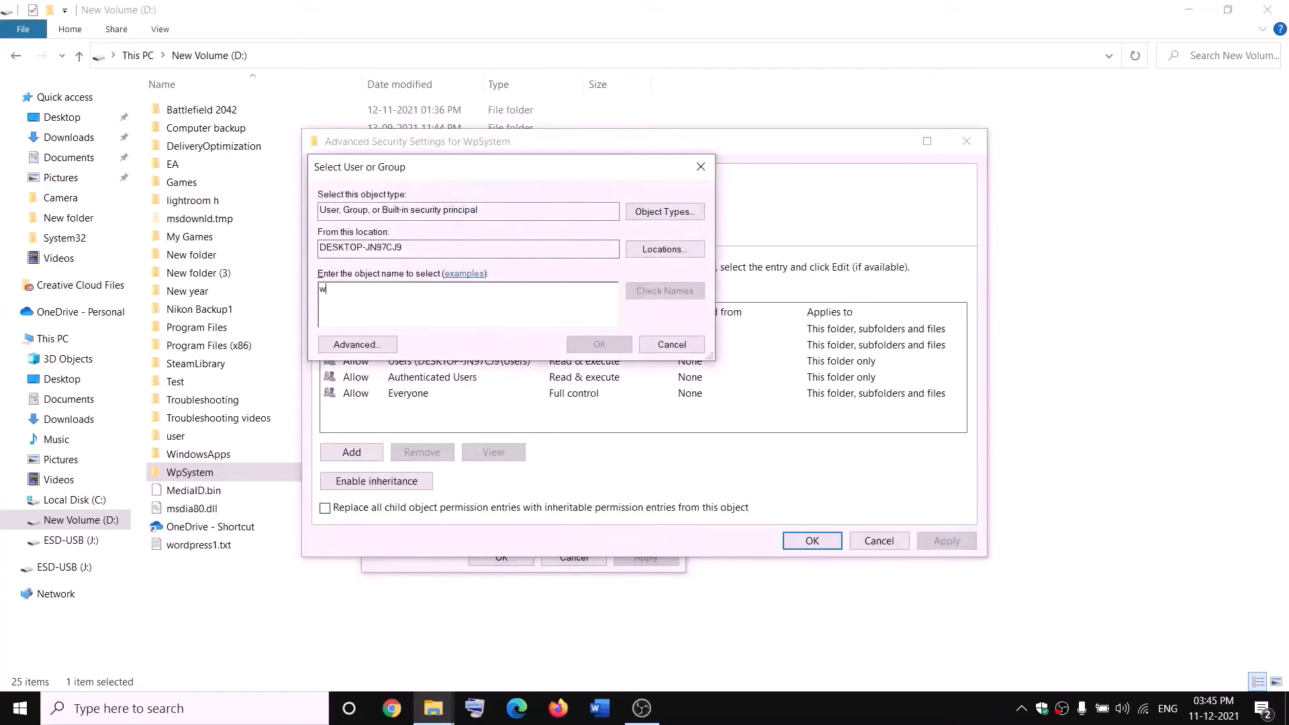
pyautogui.press('BackSpace')
pyautogui.write('everyone')
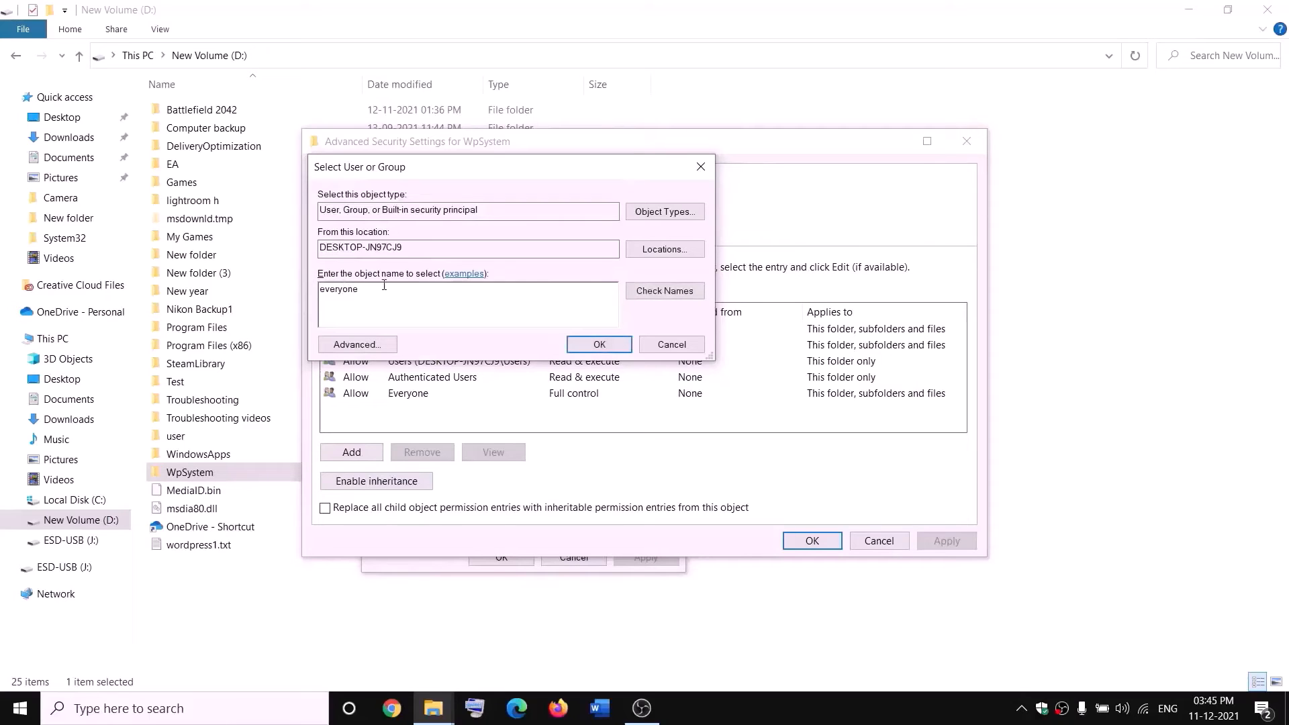
pyautogui.doubleClick(384, 285)
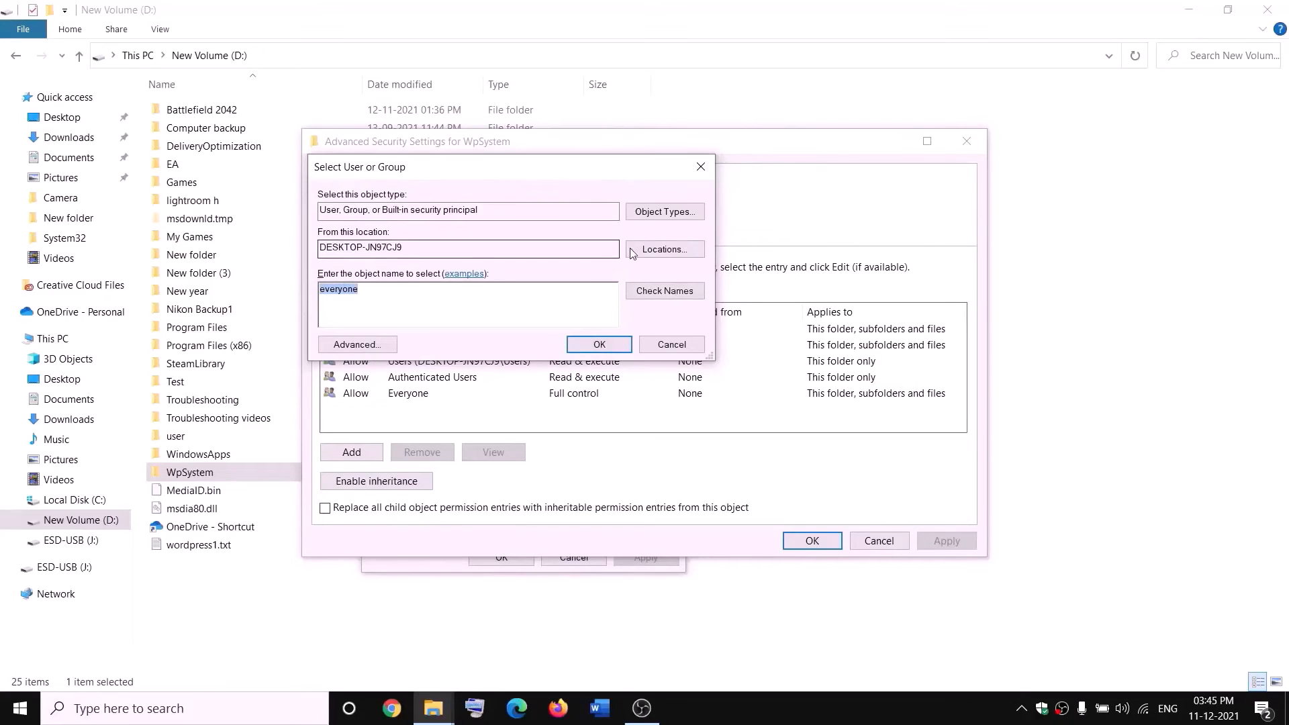
pyautogui.click(676, 296)
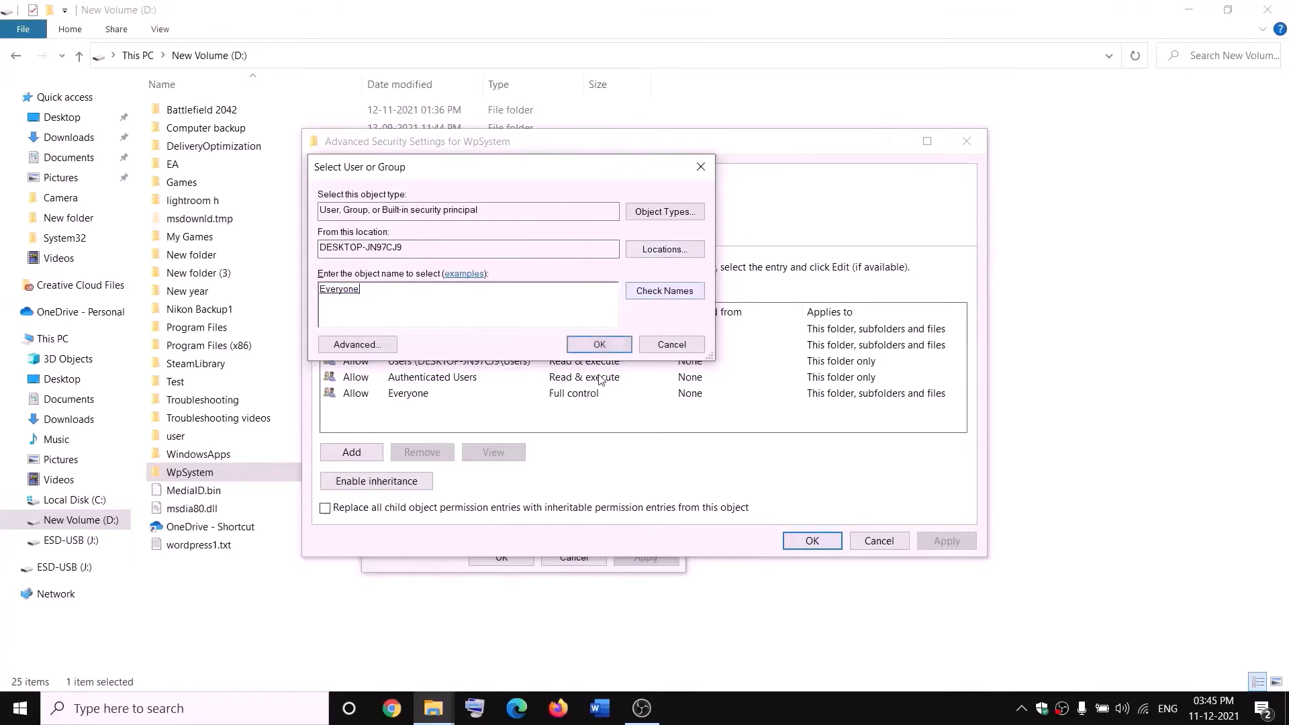
pyautogui.click(601, 346)
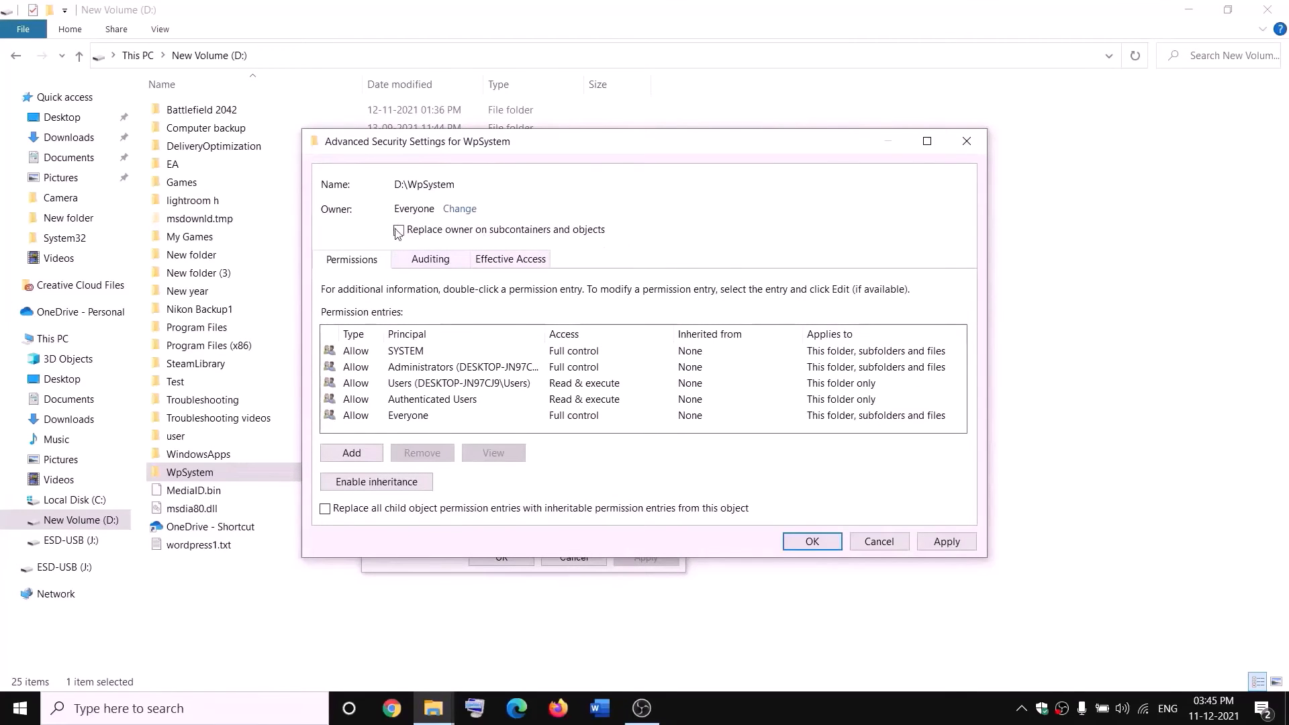
pyautogui.click(946, 542)
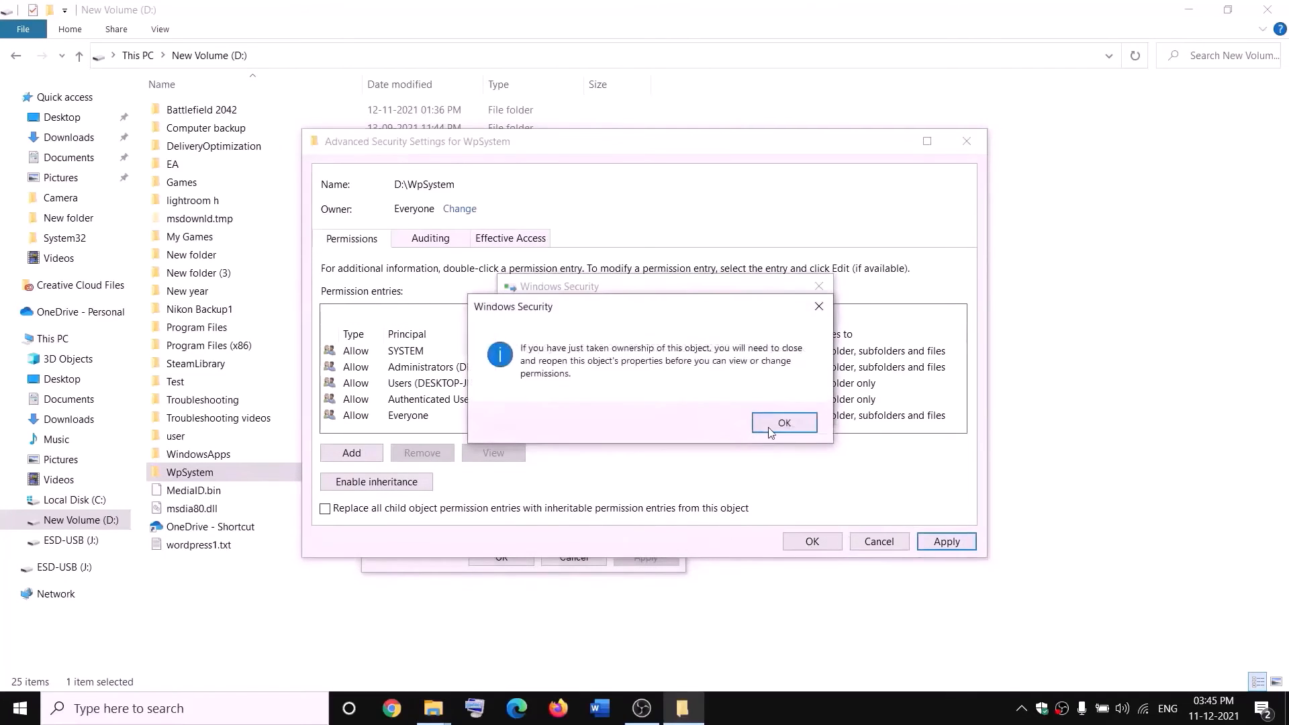
pyautogui.click(772, 427)
pyautogui.click(502, 558)
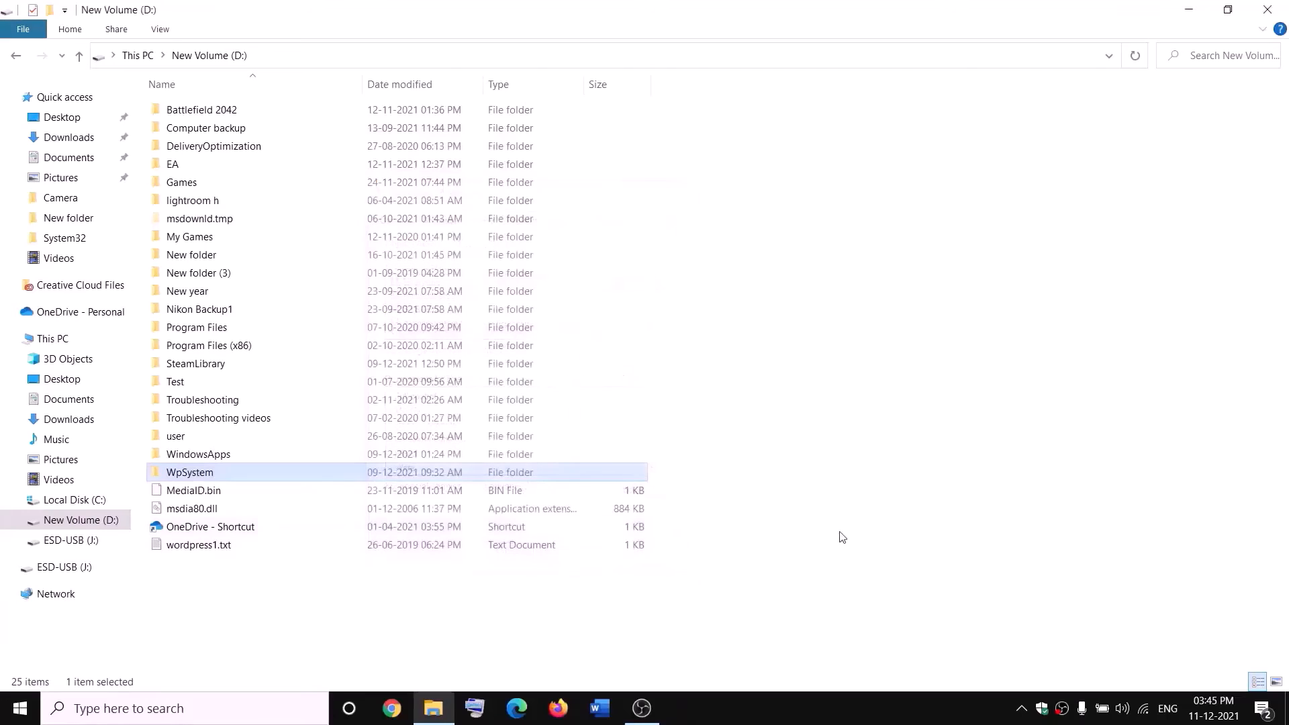
# Reopen WpSystem's Properties at the advanced Security settings.
pyautogui.rightClick(193, 478)
pyautogui.click(51, 678)
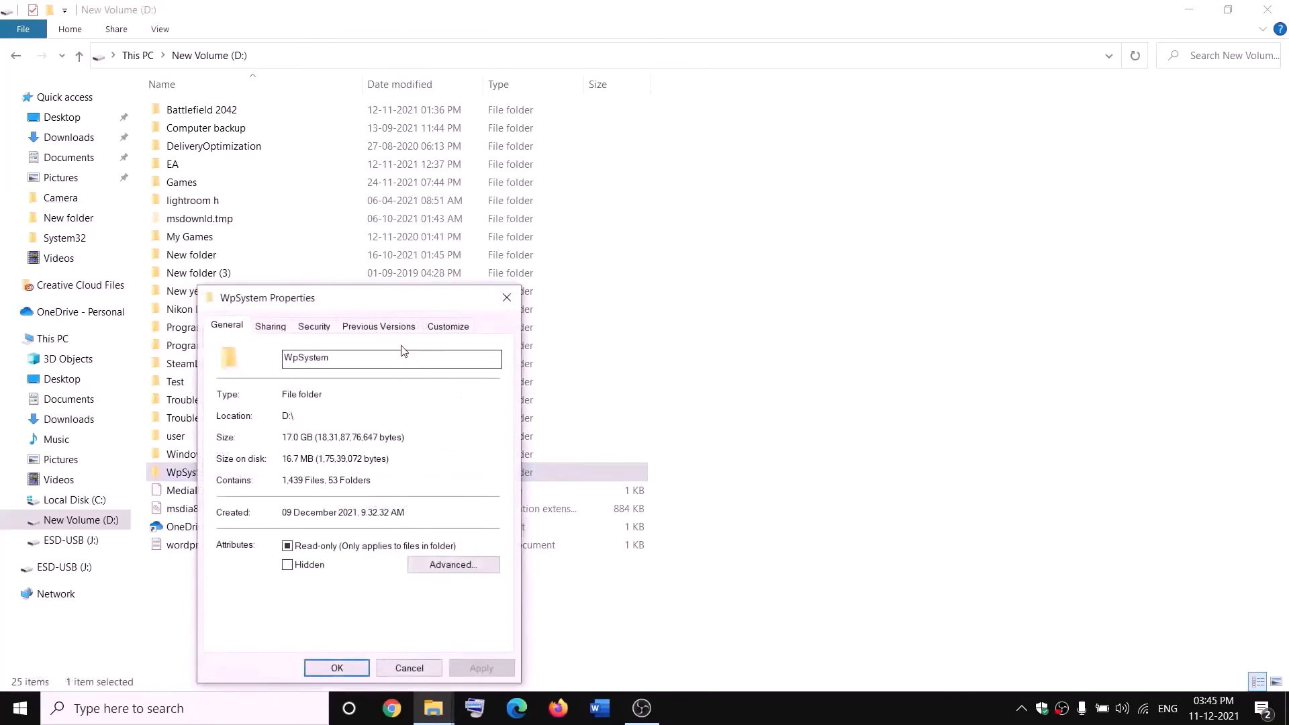
pyautogui.click(473, 245)
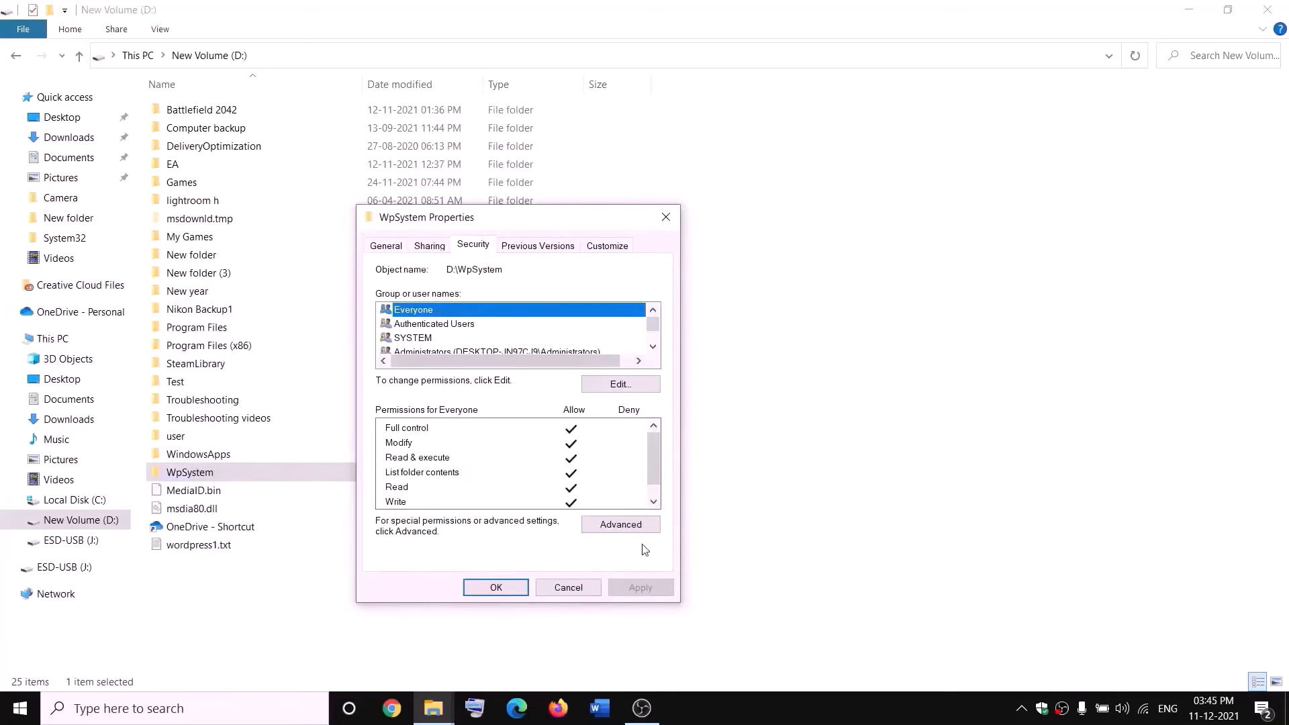
pyautogui.click(620, 525)
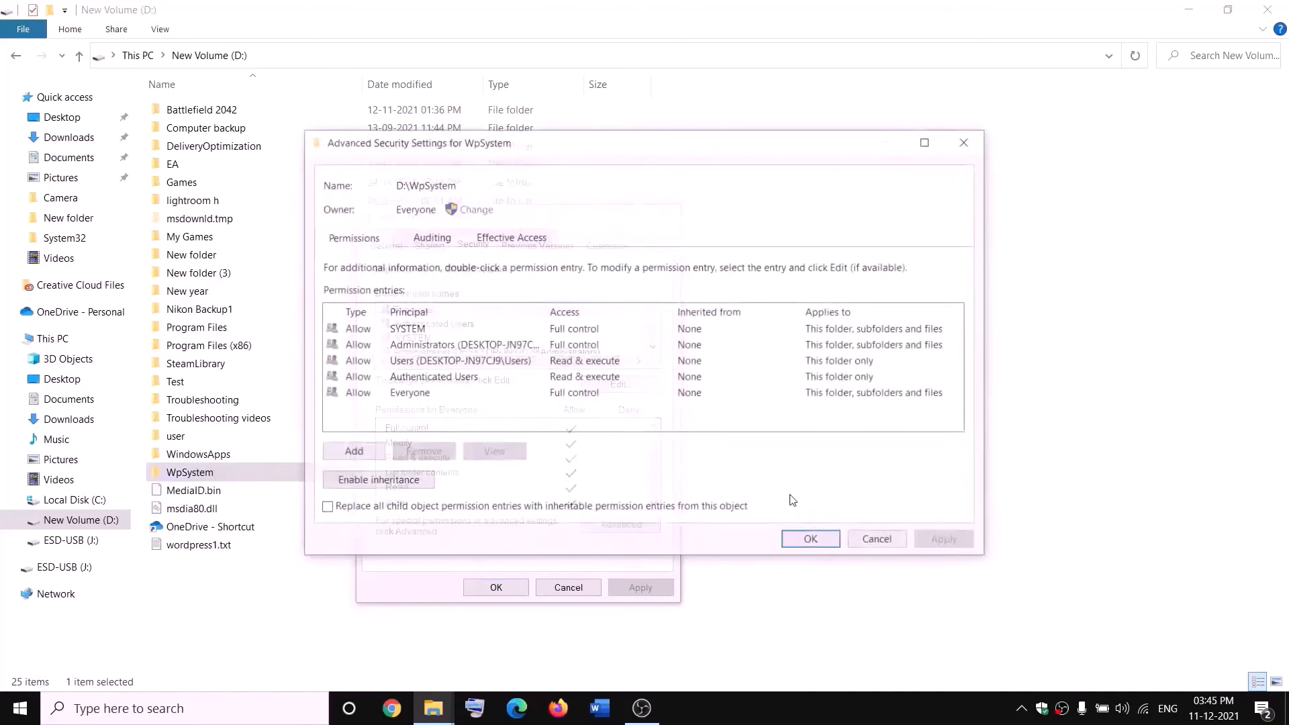
# Add an Allow entry giving Everyone Full control on WpSystem and apply it.
pyautogui.click(354, 453)
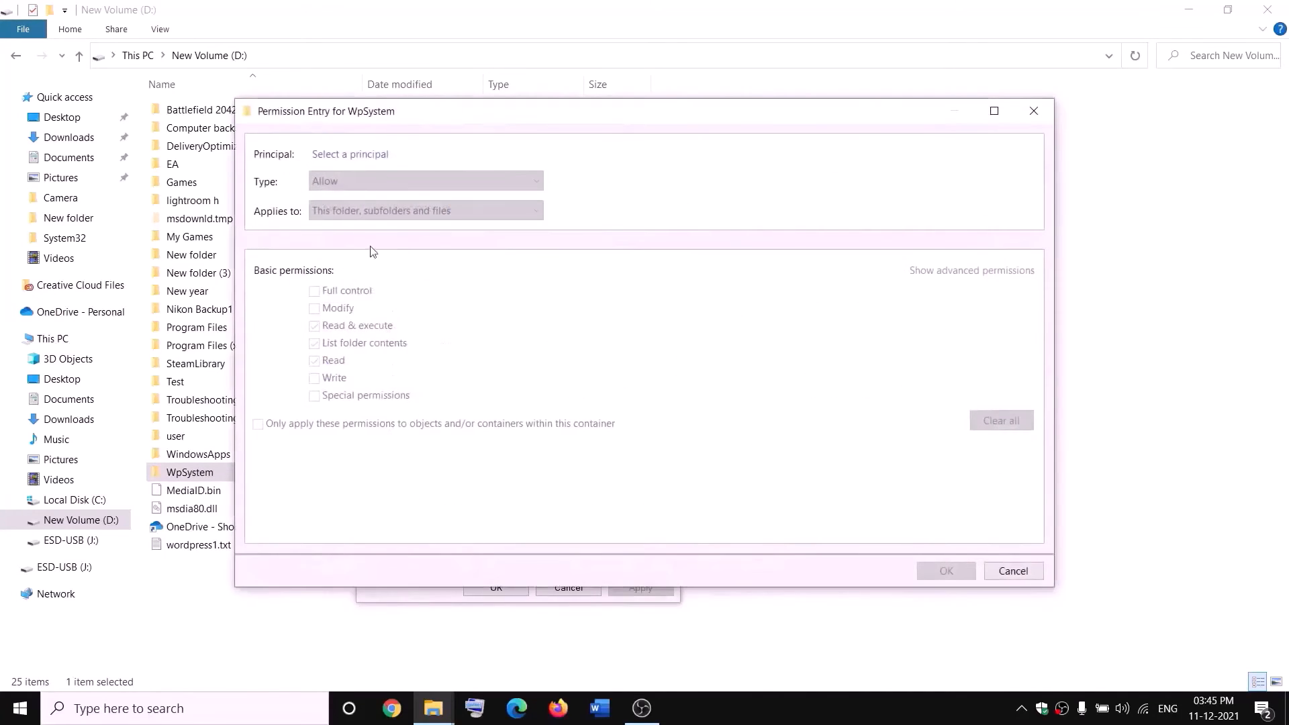
pyautogui.click(344, 159)
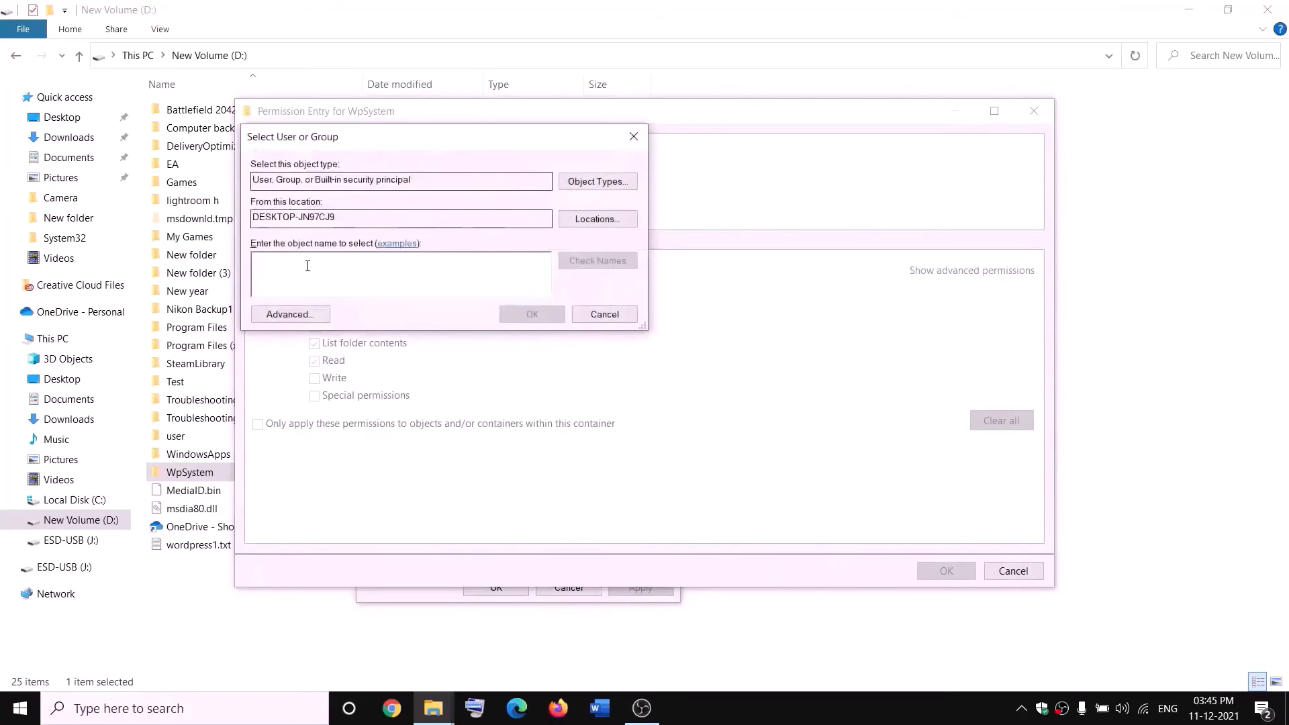
pyautogui.write('everyone')
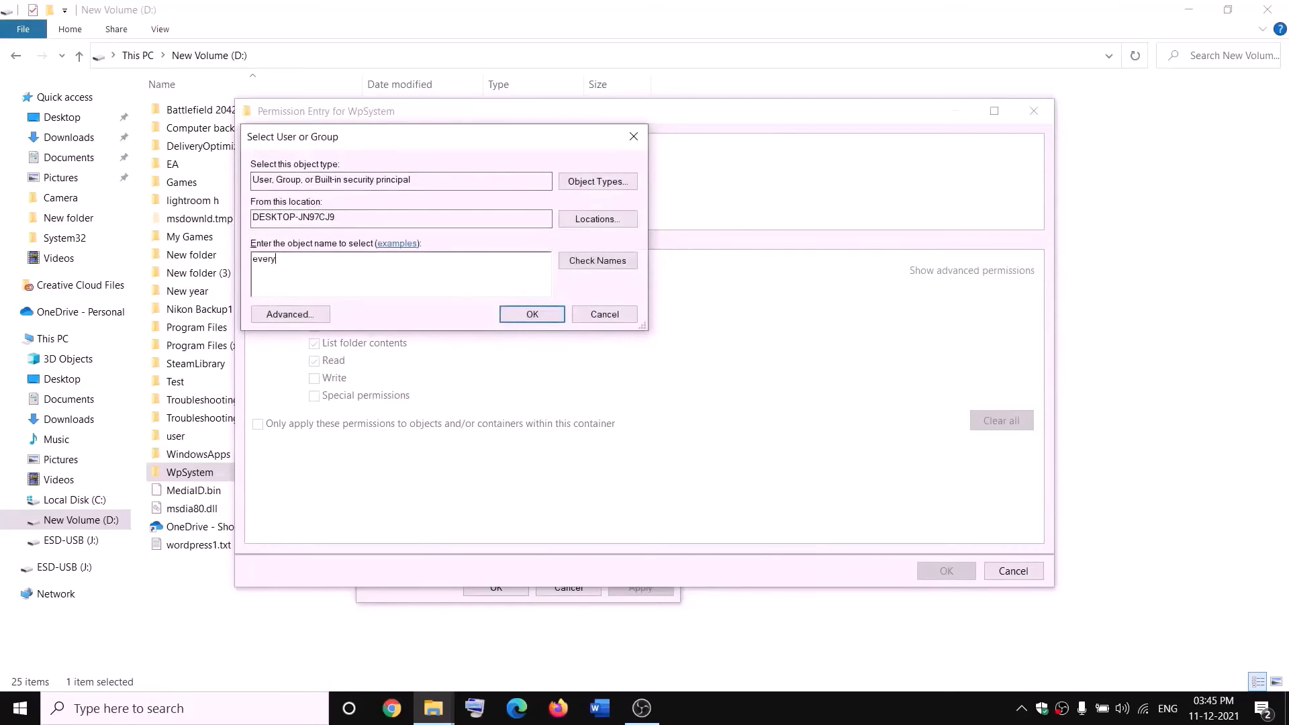
pyautogui.click(599, 261)
pyautogui.click(539, 315)
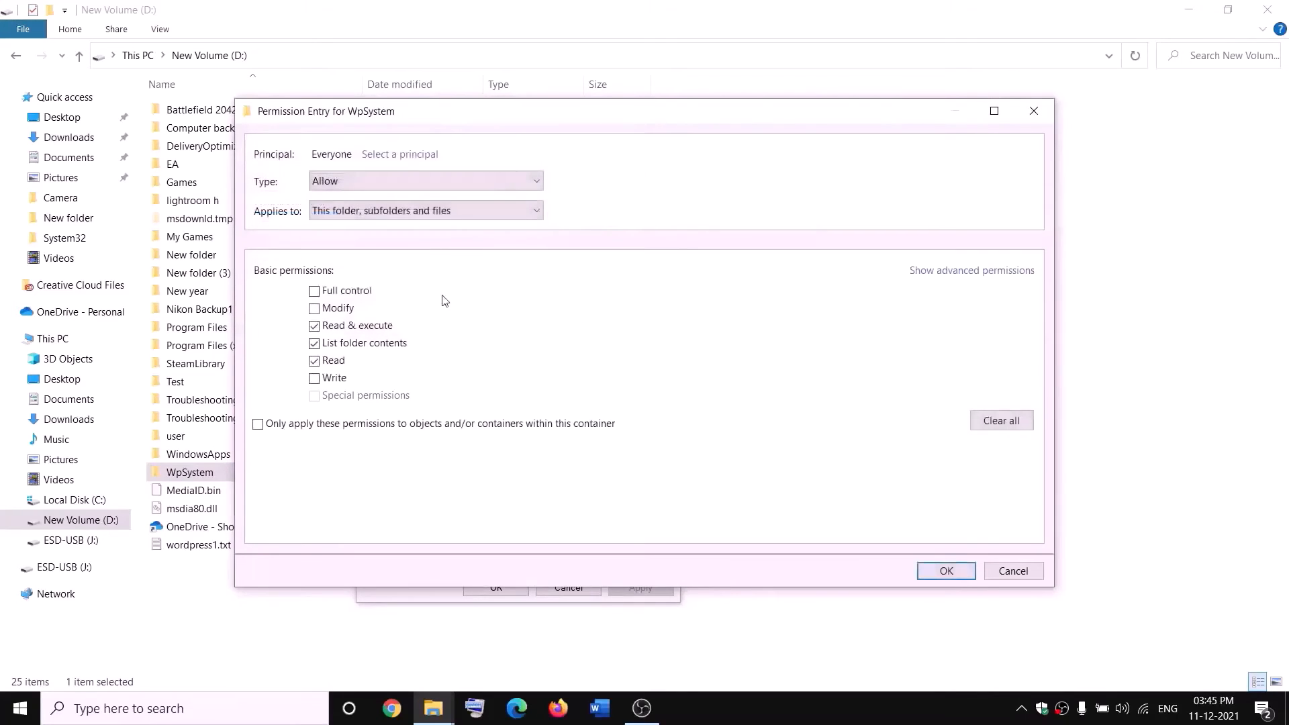
pyautogui.click(314, 293)
pyautogui.click(971, 570)
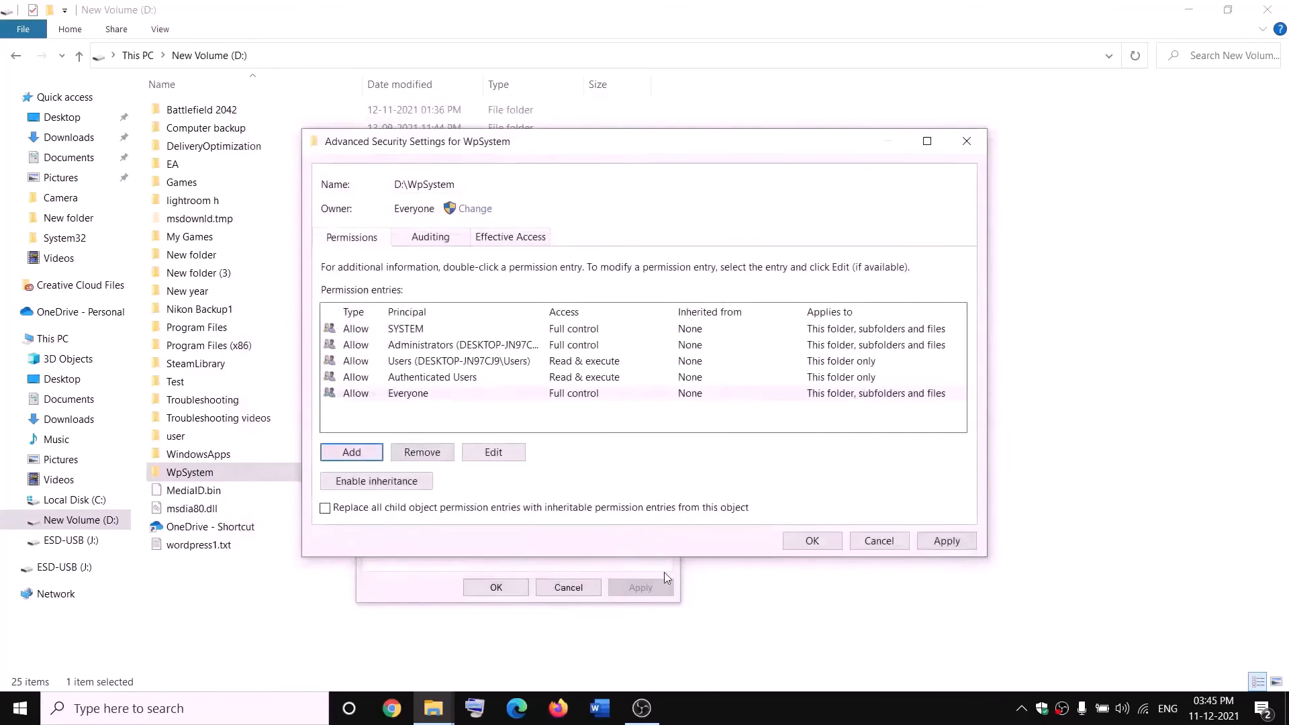
pyautogui.click(814, 541)
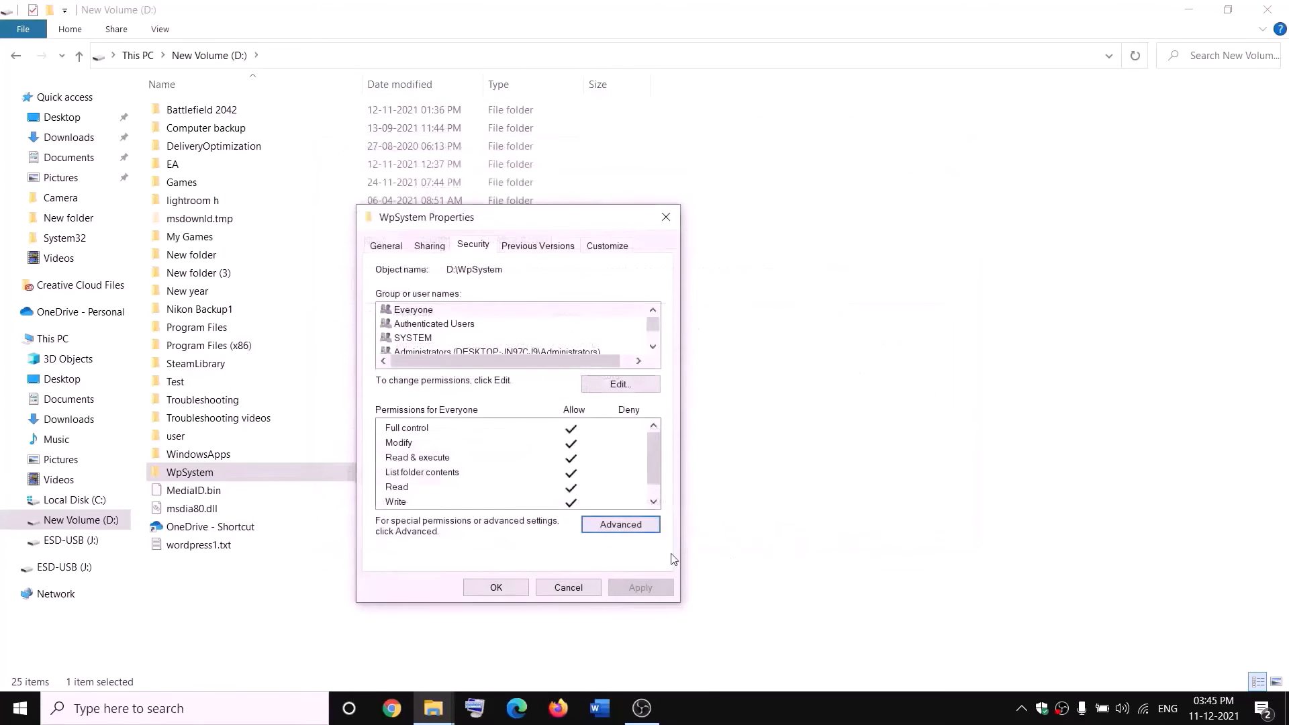
pyautogui.click(514, 585)
pyautogui.click(501, 566)
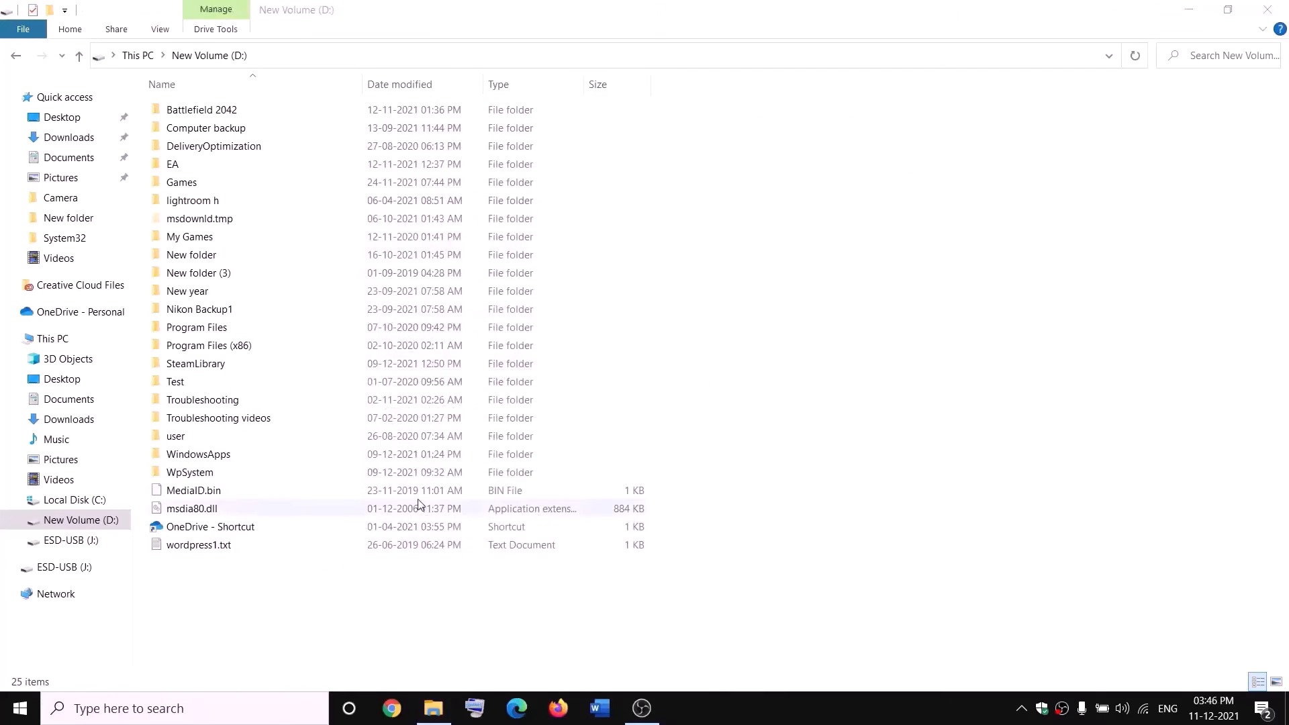
# Append .old to the WpSystem folder name, making it WpSystem.old.
pyautogui.rightClick(190, 477)
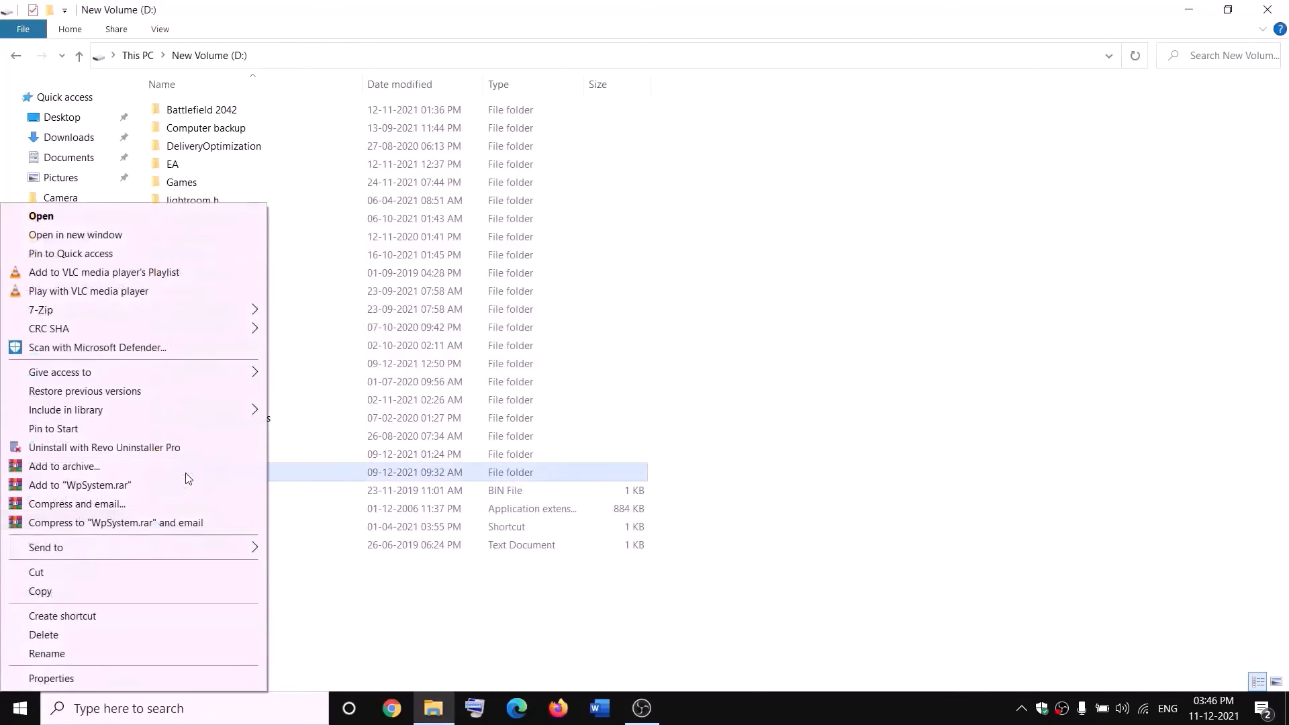
pyautogui.click(47, 653)
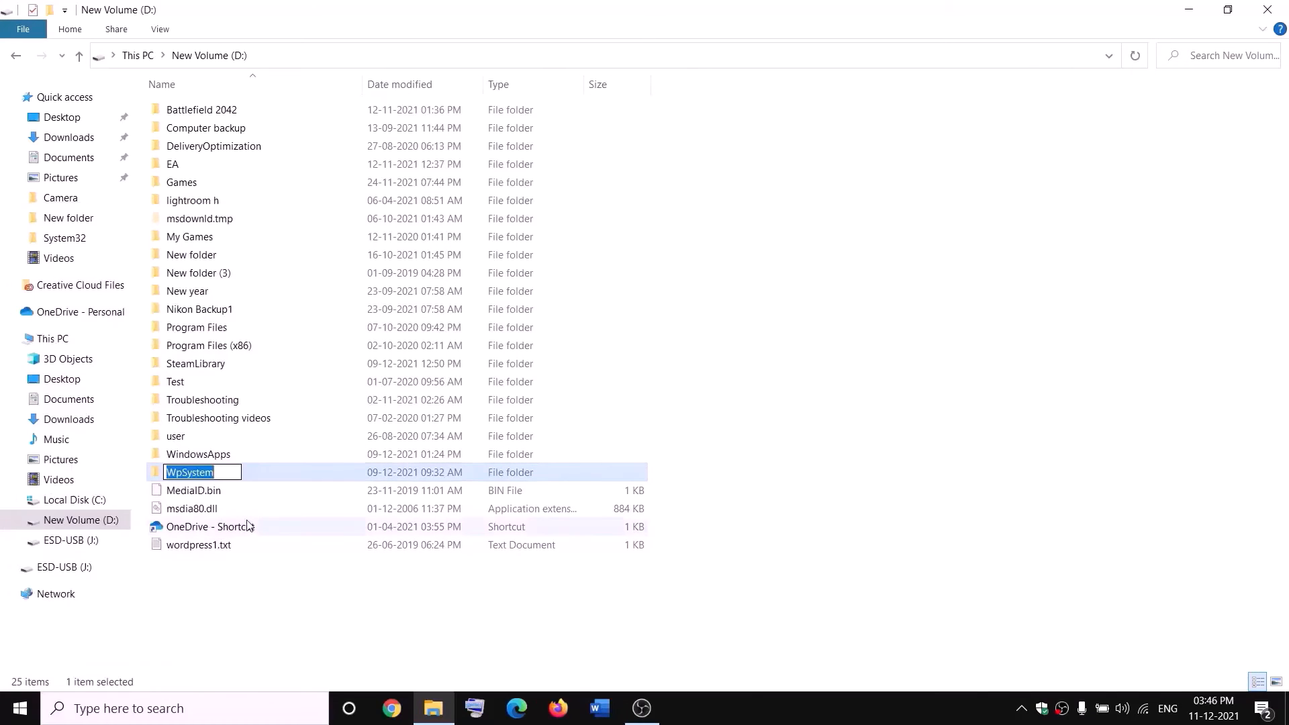
pyautogui.press('End')
pyautogui.write('.old')
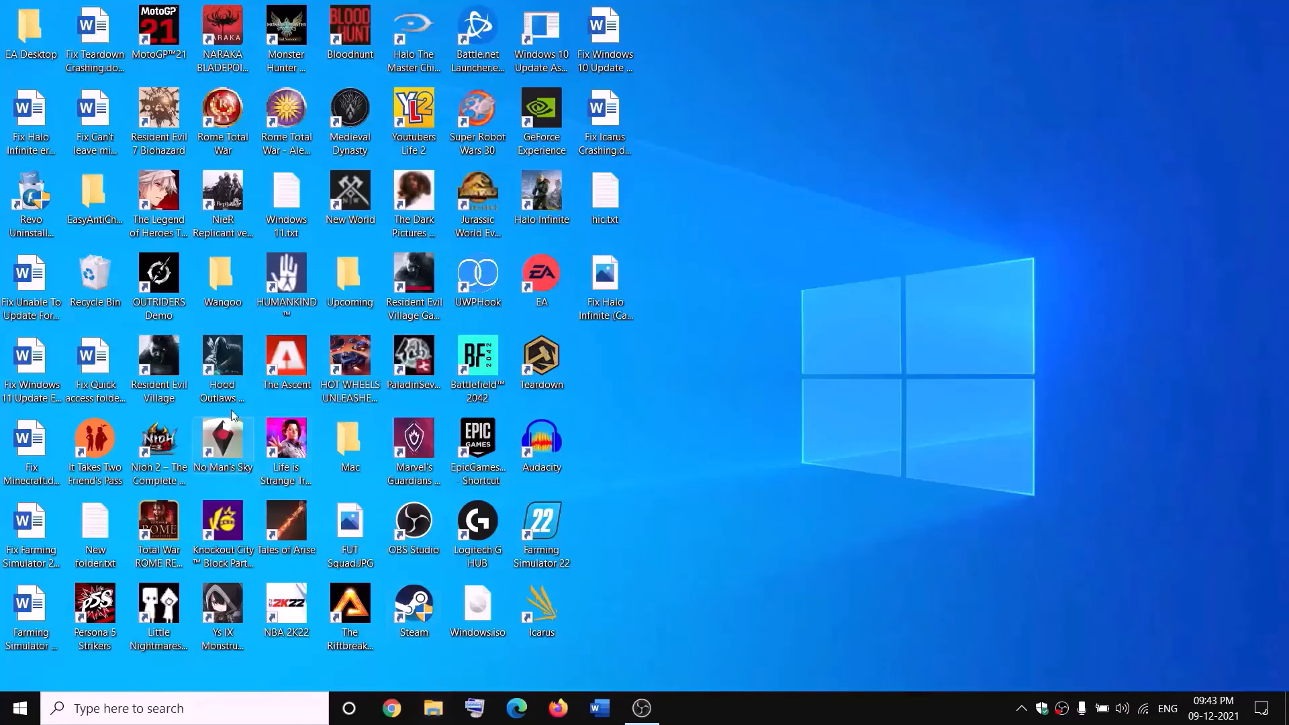
# Open New Volume (D:) and the WindowsApps folder's advanced security settings.
pyautogui.click(433, 708)
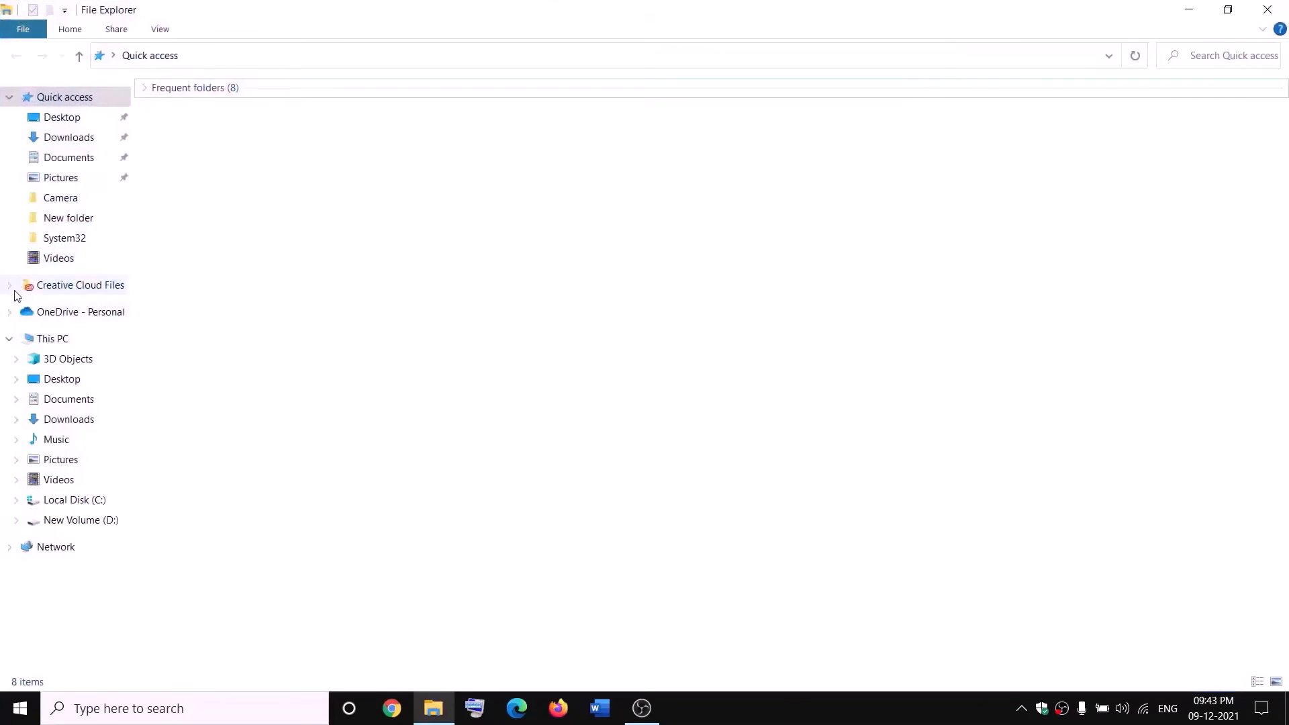
pyautogui.click(30, 338)
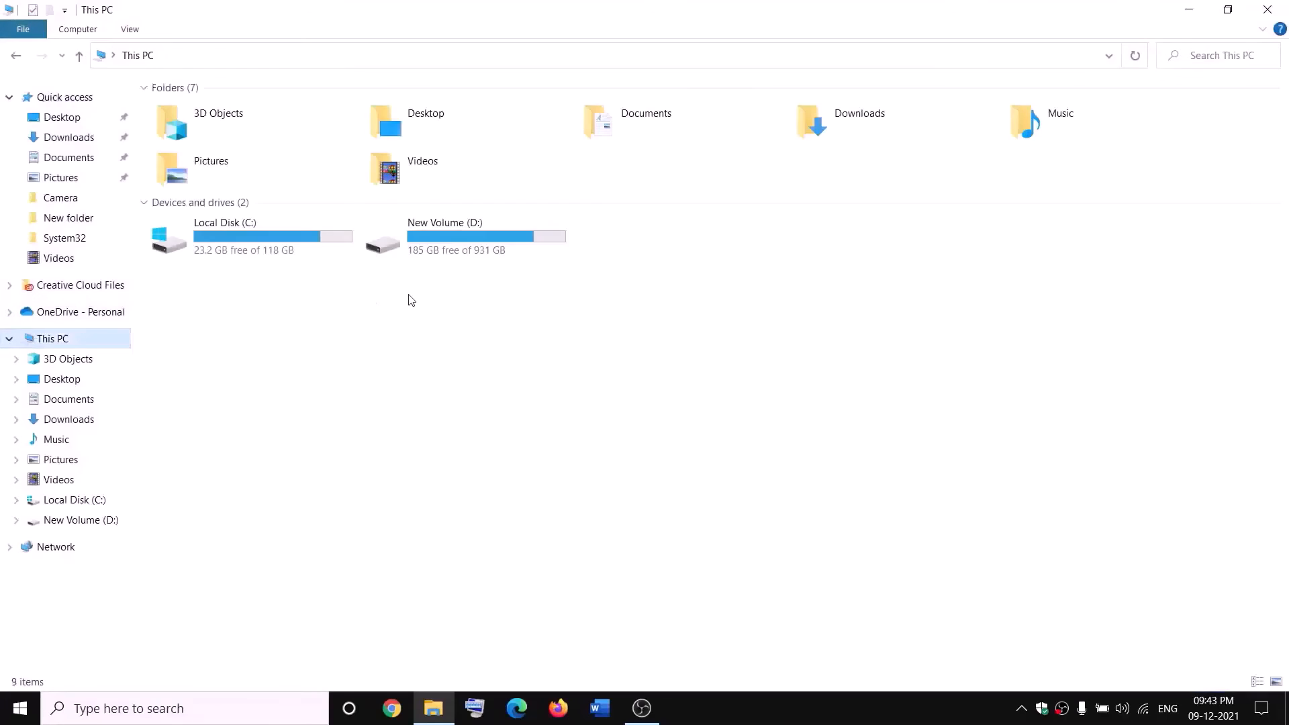
pyautogui.doubleClick(461, 241)
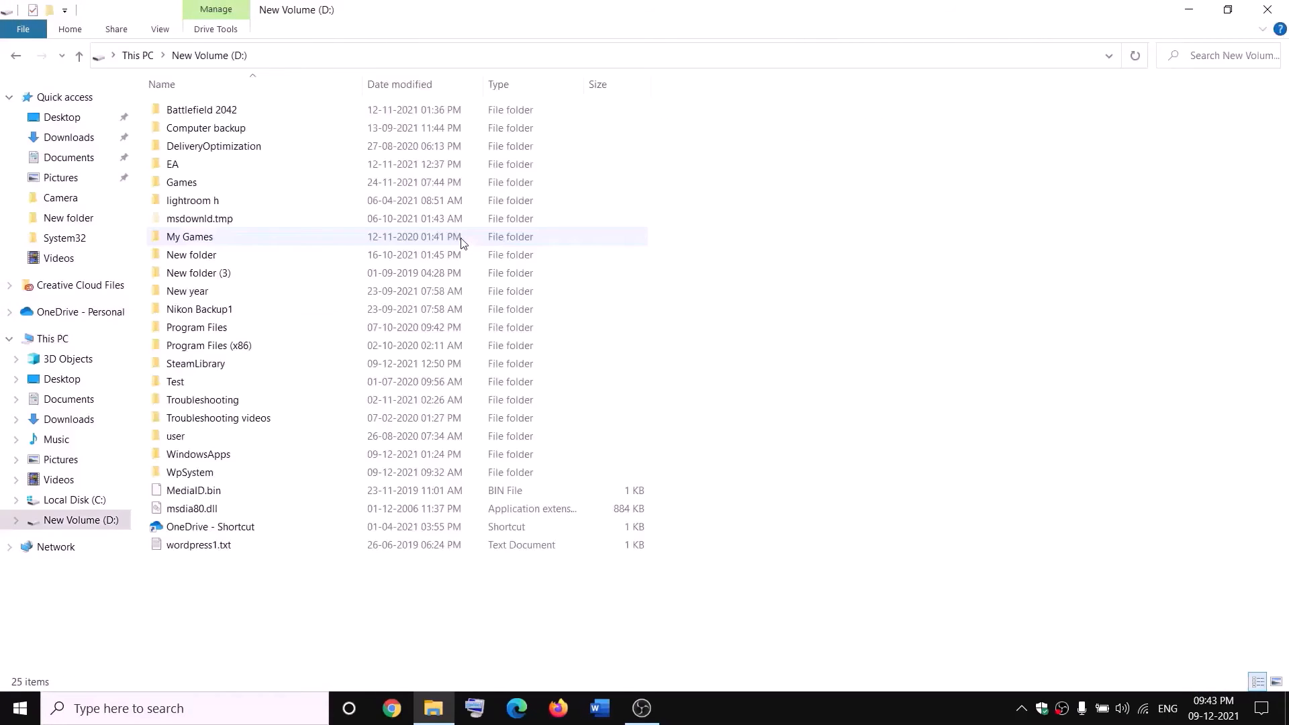
pyautogui.click(228, 454)
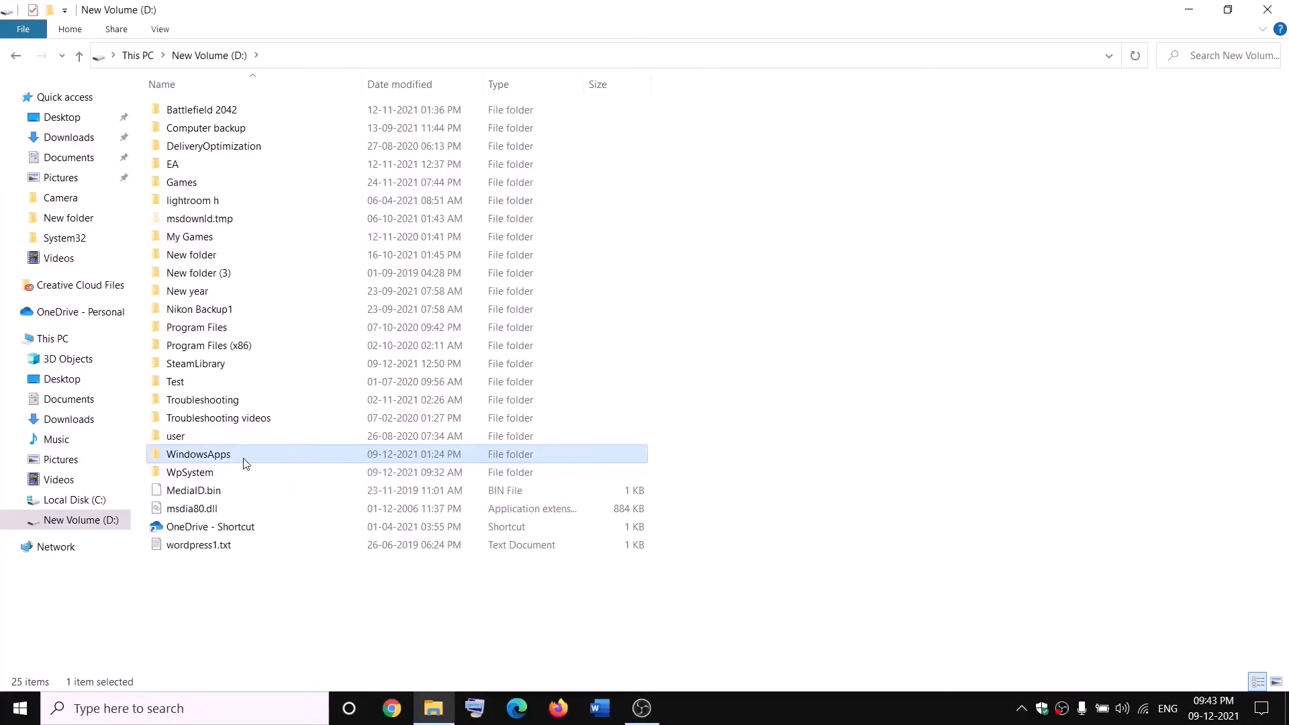
pyautogui.rightClick(243, 460)
pyautogui.click(51, 679)
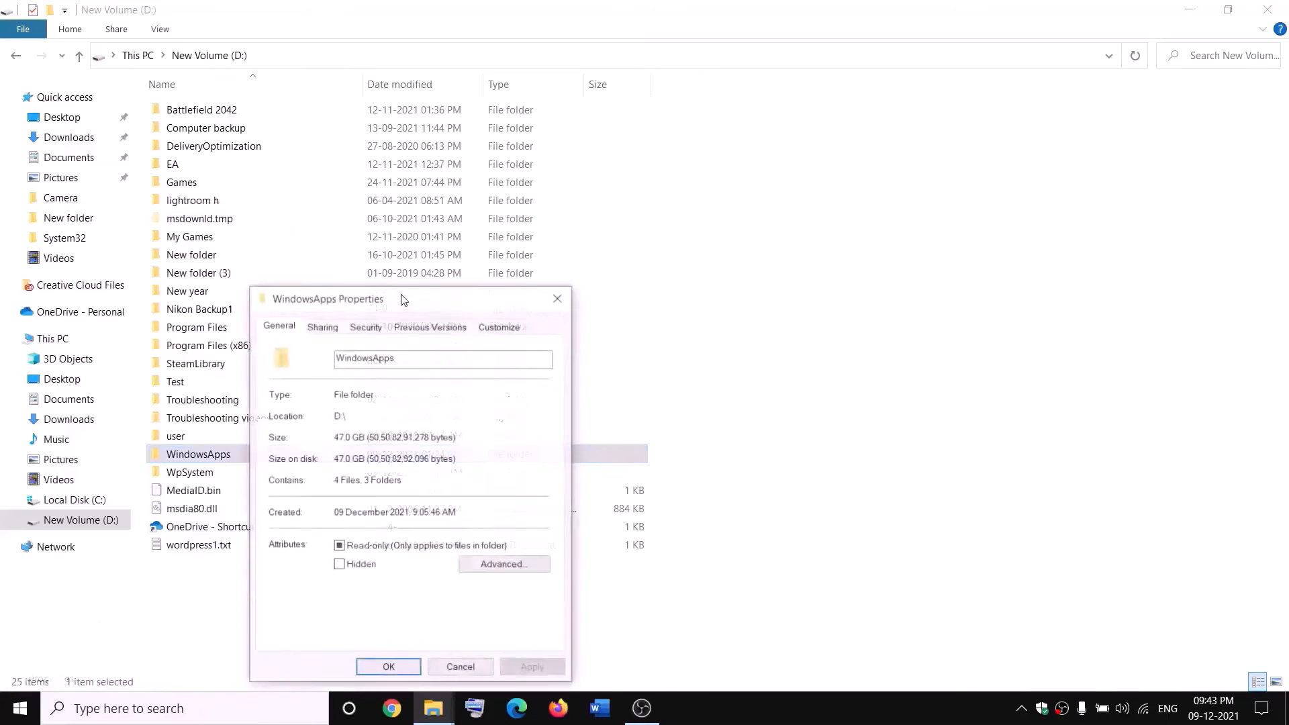
pyautogui.click(365, 328)
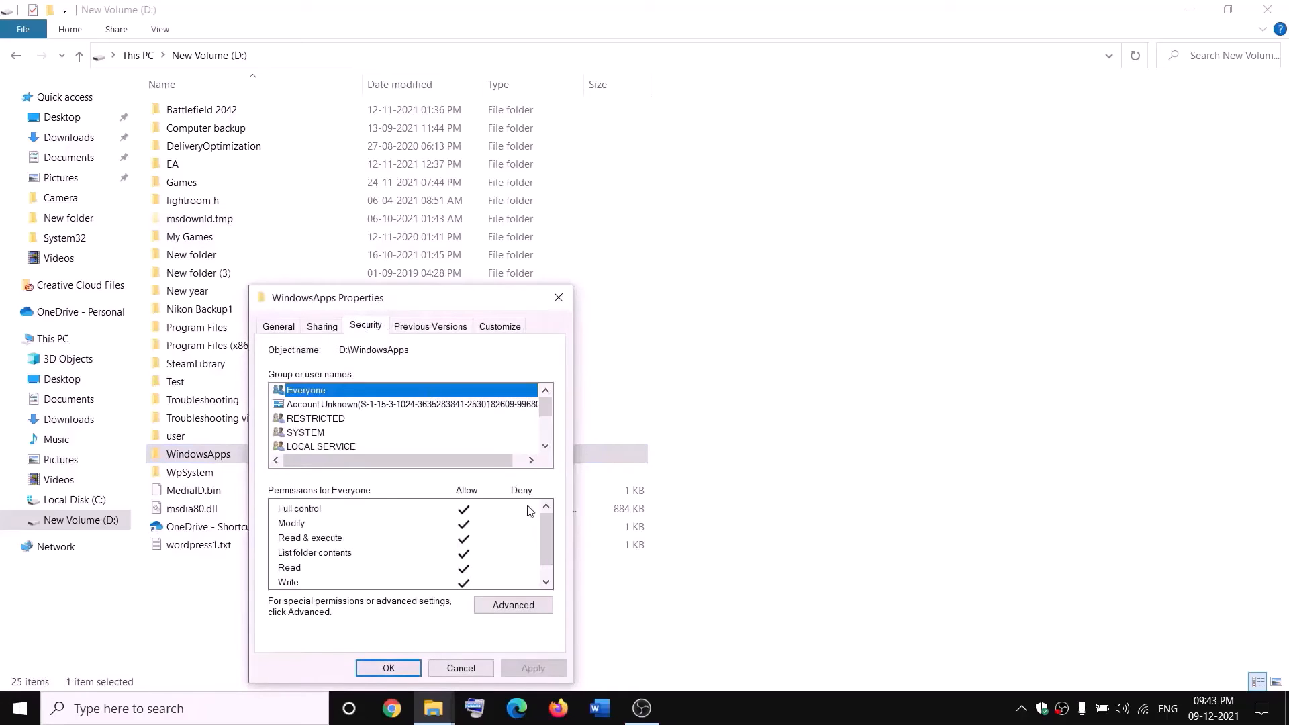
pyautogui.click(513, 604)
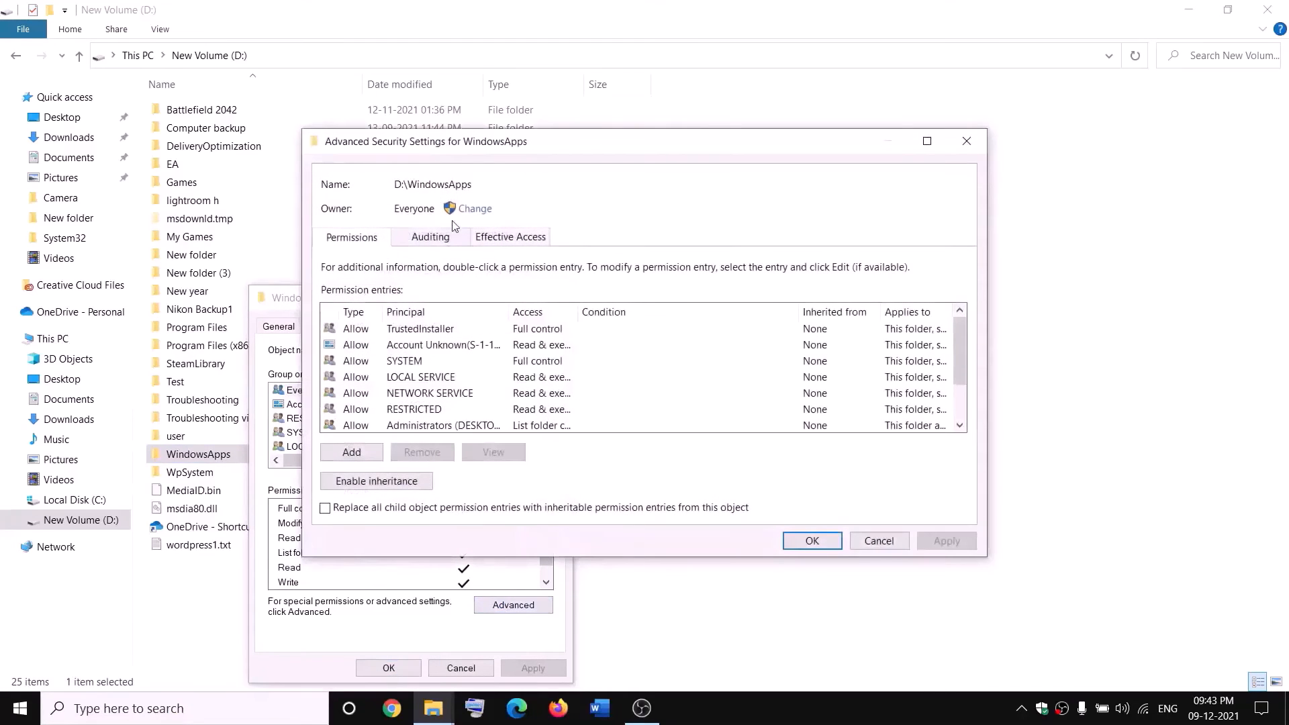
# Set Everyone as the WindowsApps owner, apply, and close the properties dialogs.
pyautogui.click(475, 210)
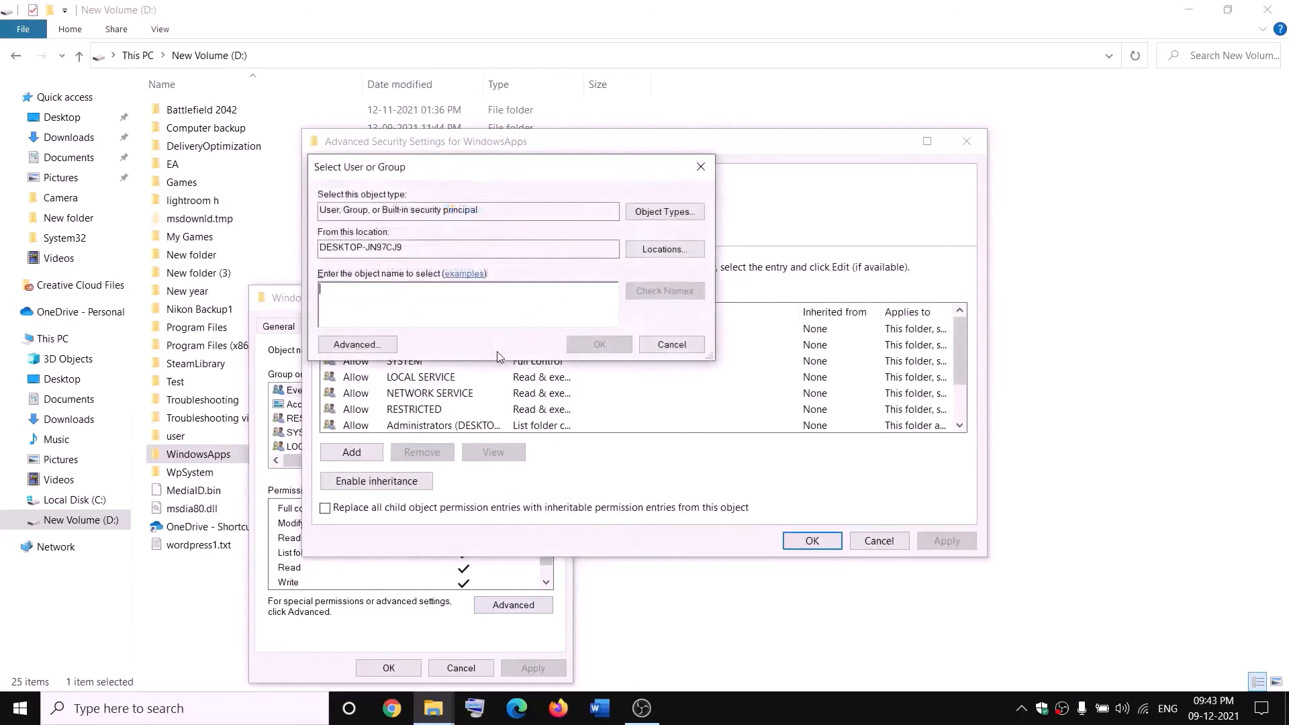
pyautogui.write('everyone')
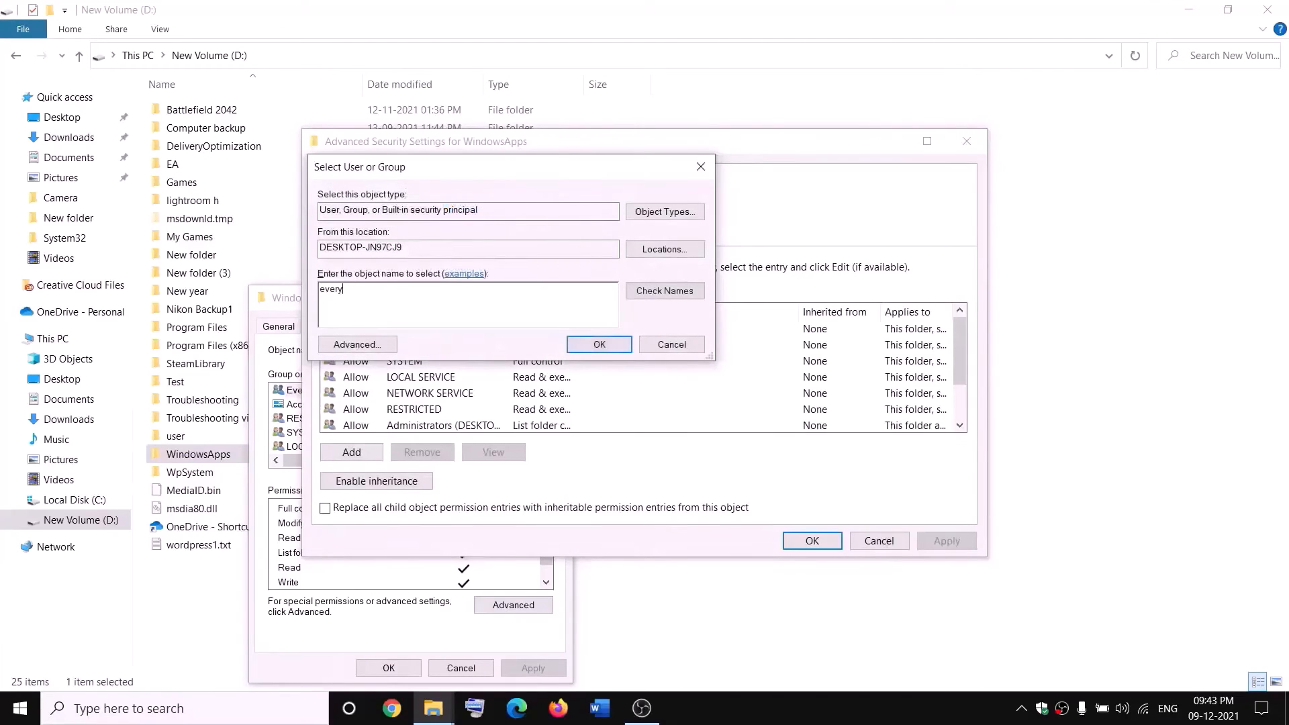
pyautogui.click(679, 296)
pyautogui.click(599, 345)
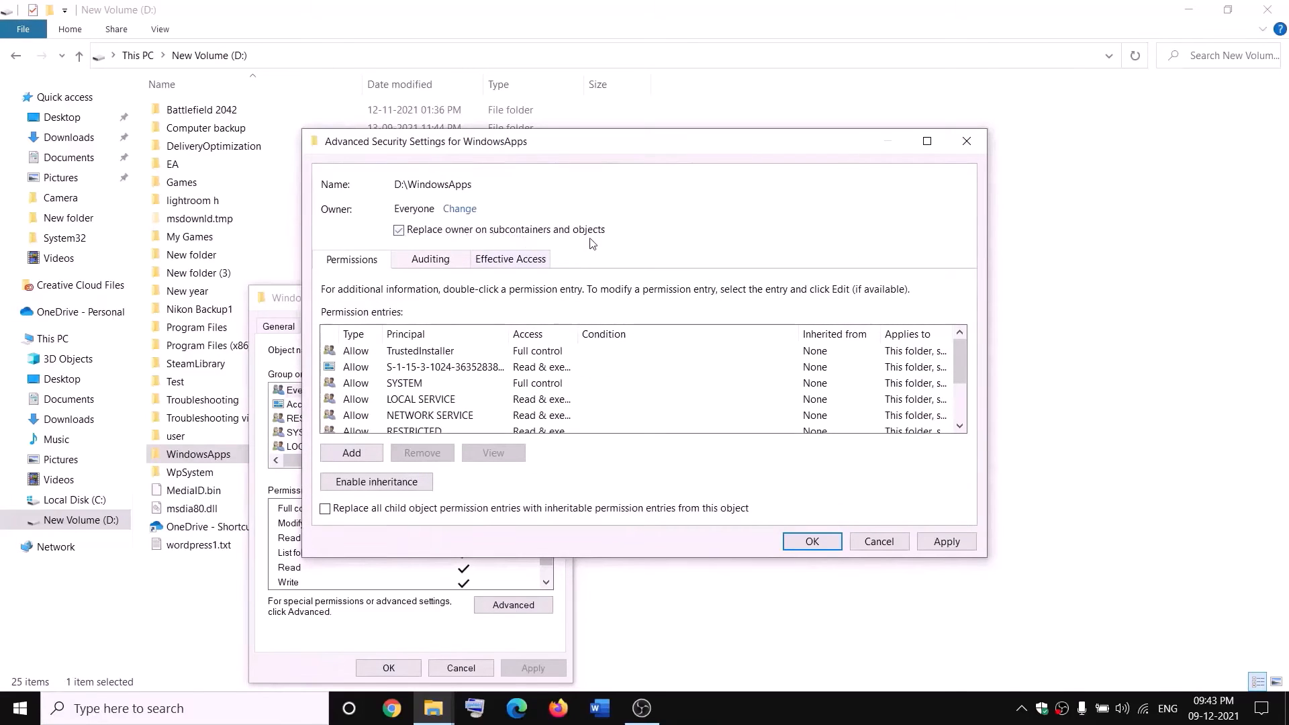
pyautogui.click(946, 541)
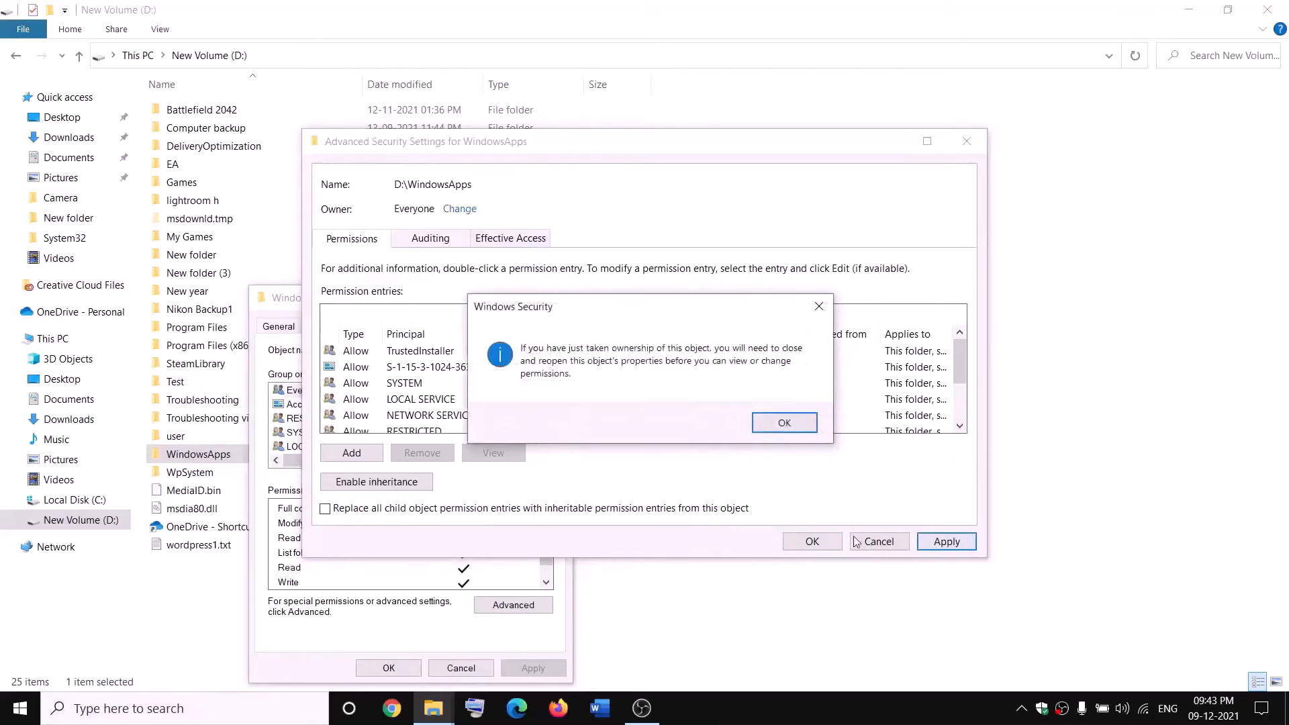
pyautogui.click(784, 422)
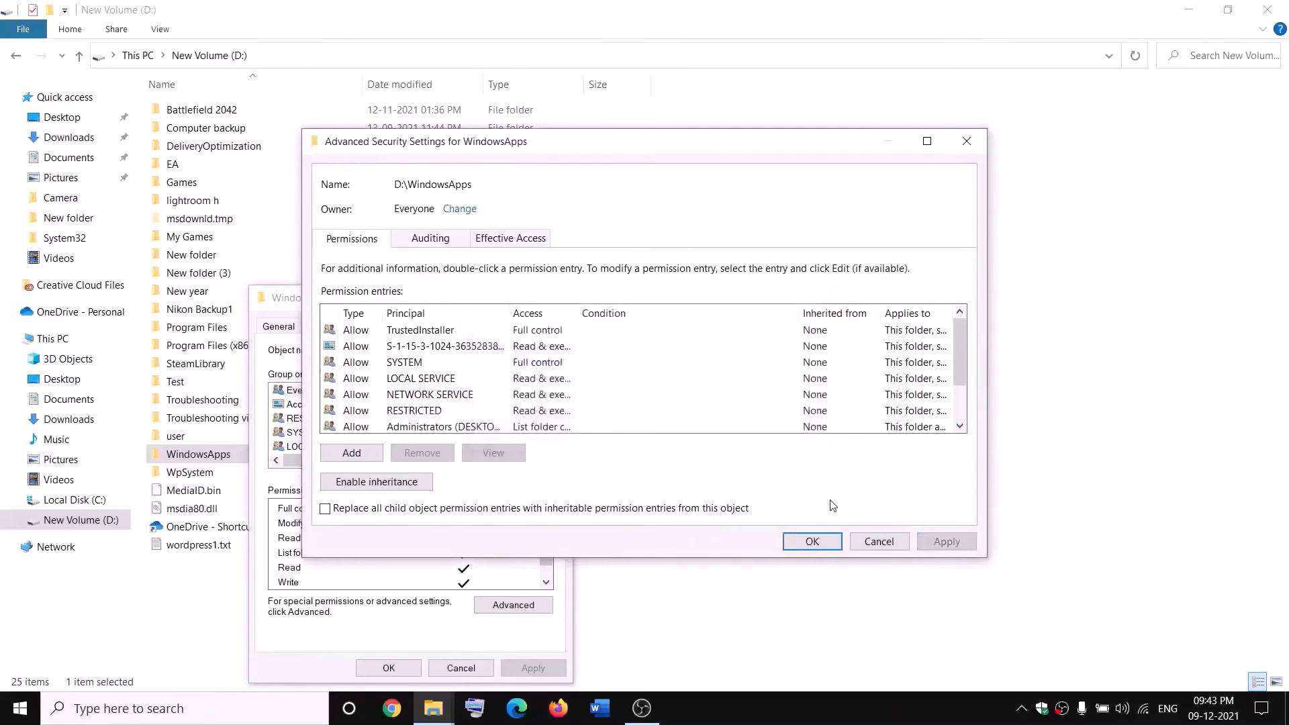
pyautogui.click(811, 544)
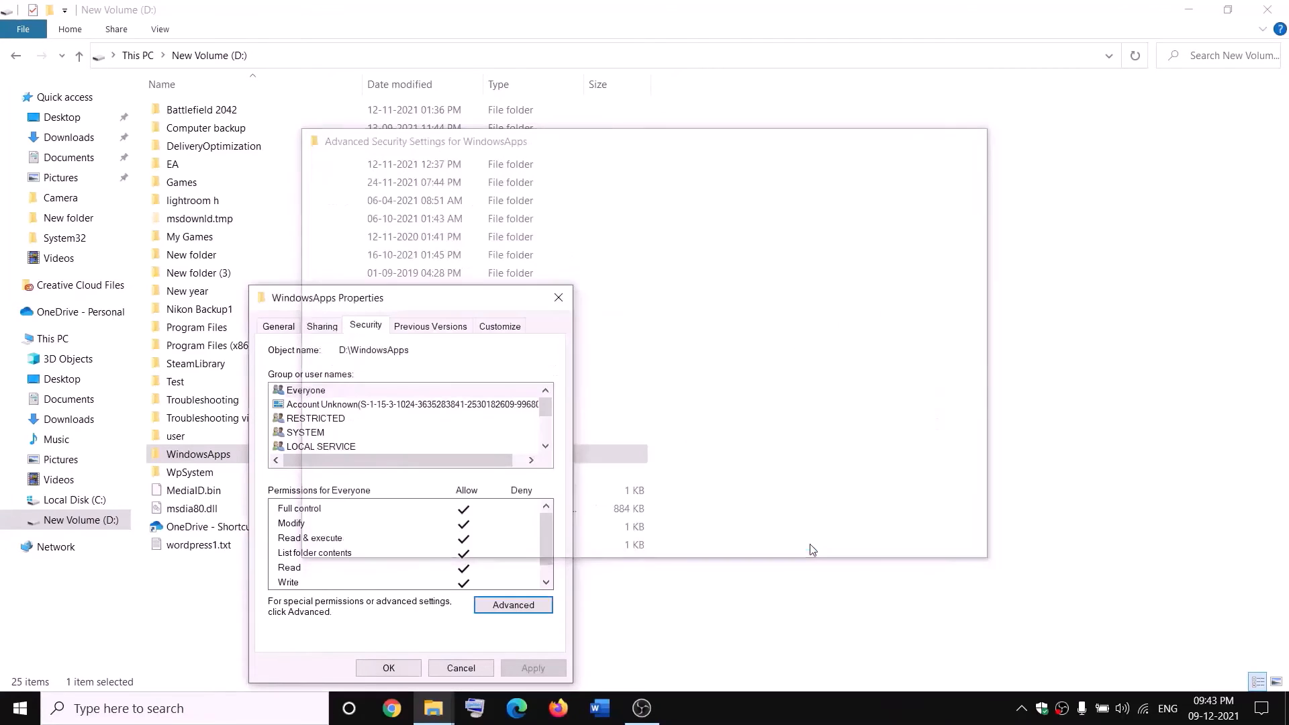
pyautogui.click(401, 669)
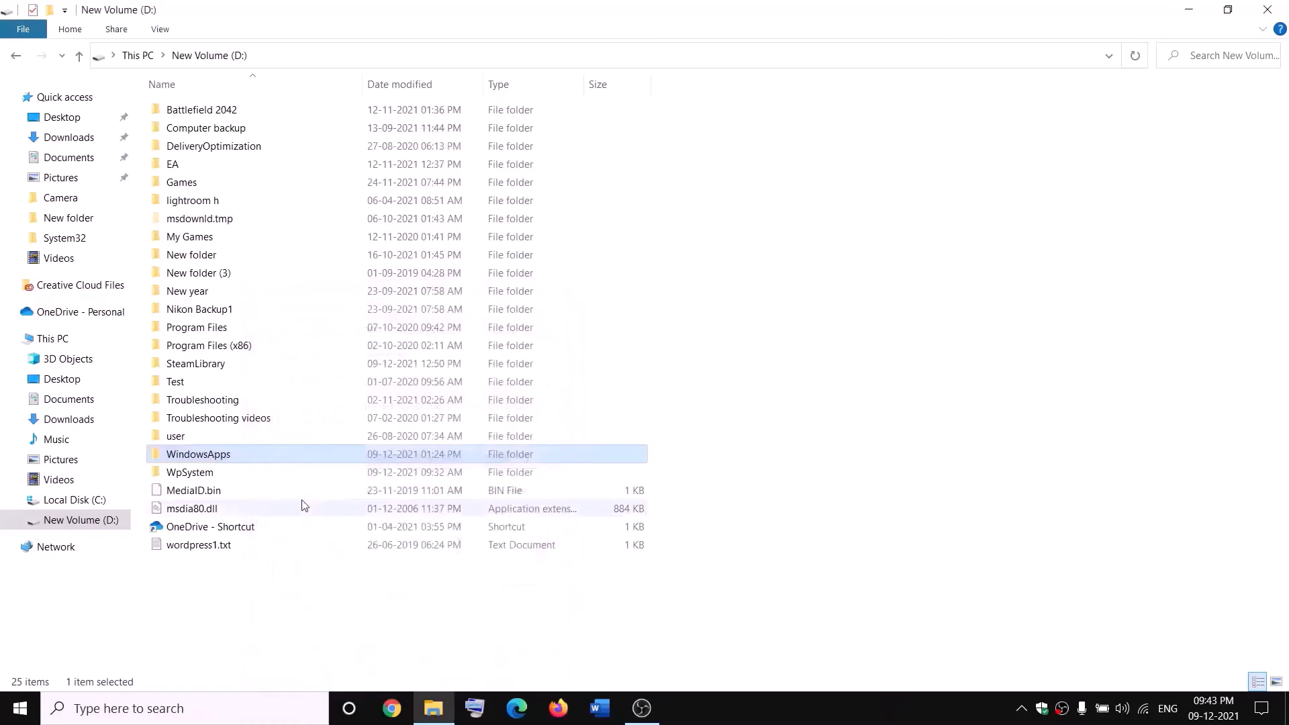
# Reopen WindowsApps' Properties at the advanced Security settings.
pyautogui.rightClick(245, 460)
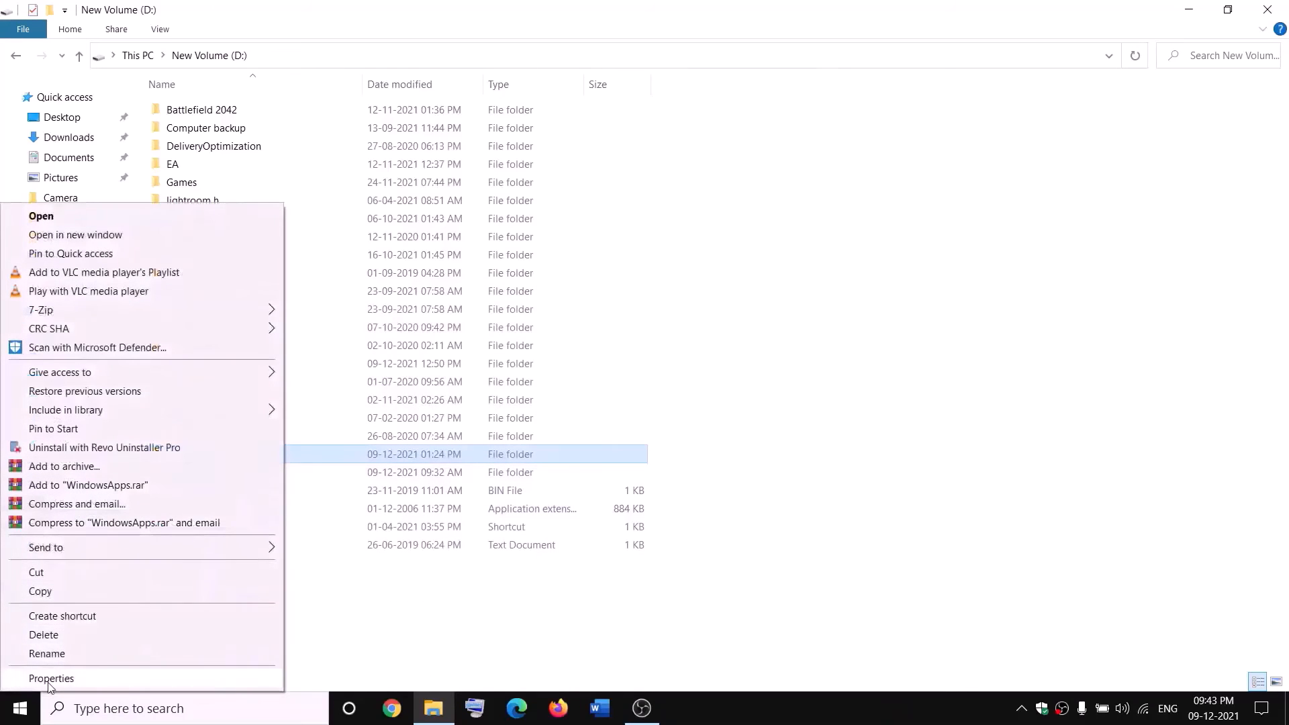
pyautogui.click(49, 678)
pyautogui.click(378, 329)
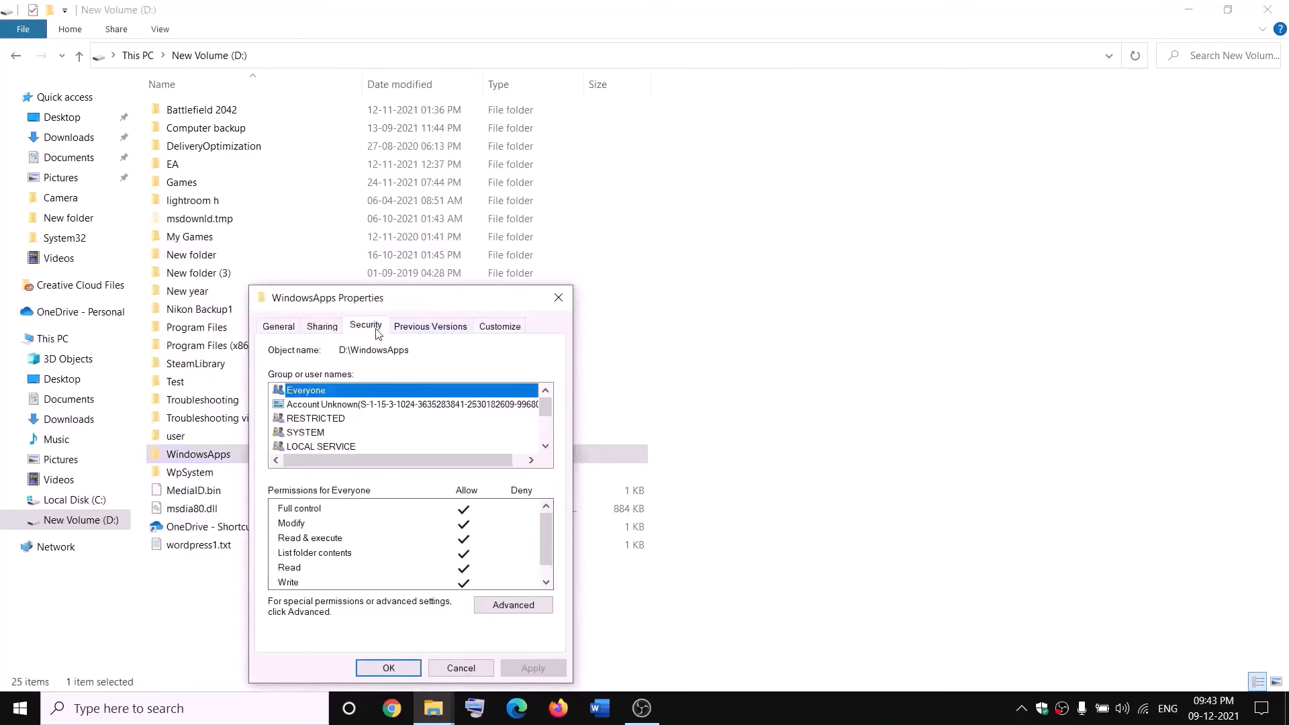
pyautogui.click(540, 603)
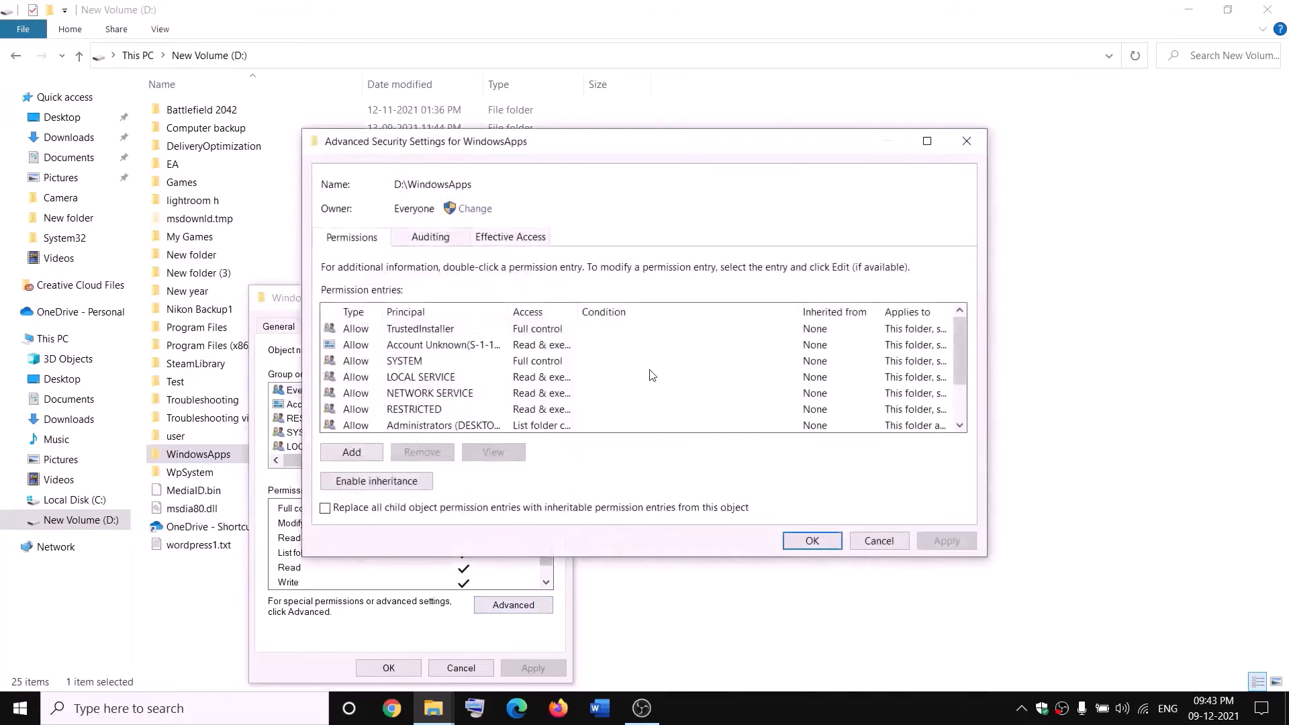
# Add an Allow entry granting Everyone Full control on WindowsApps and apply it.
pyautogui.click(353, 453)
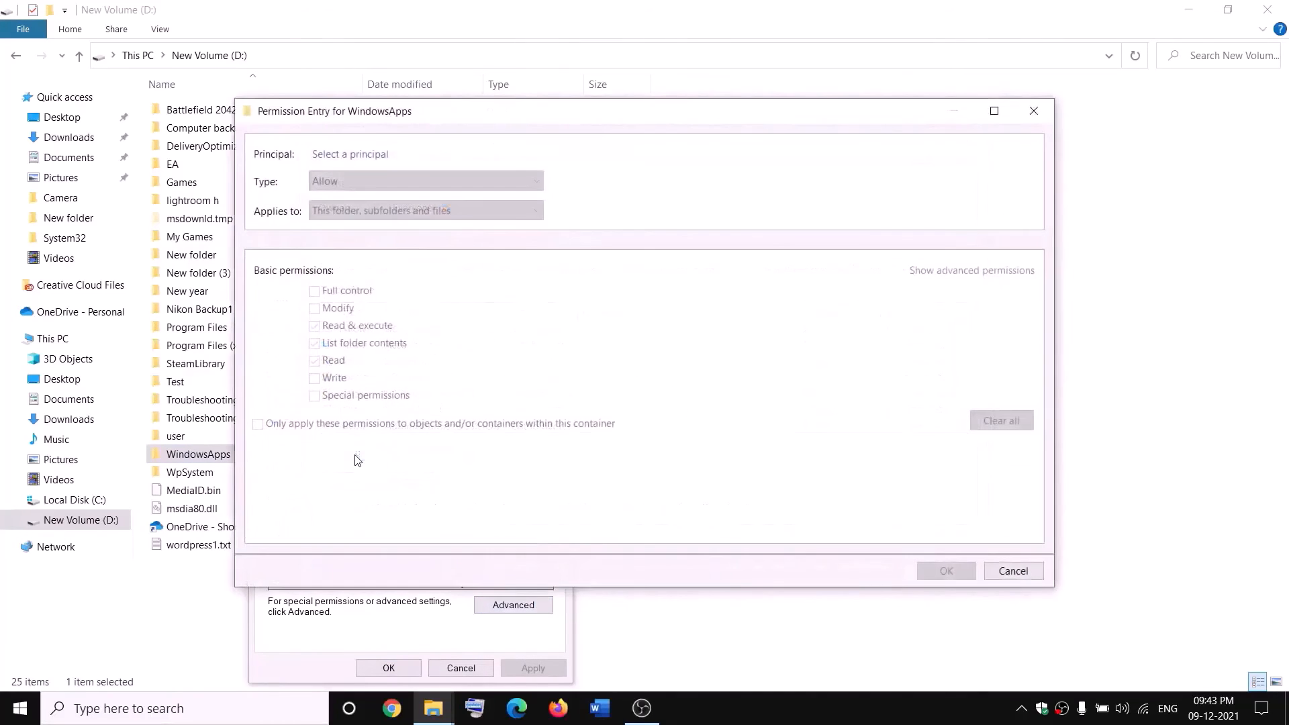
pyautogui.click(344, 155)
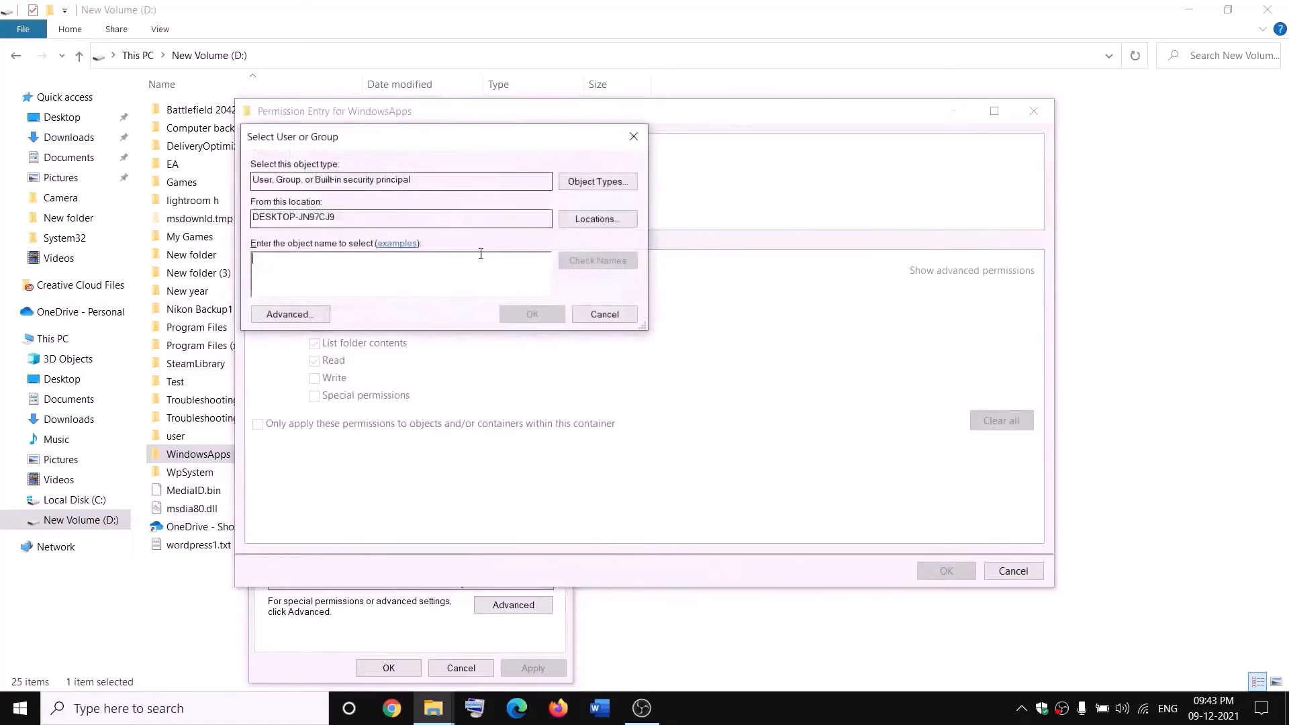
pyautogui.write('every')
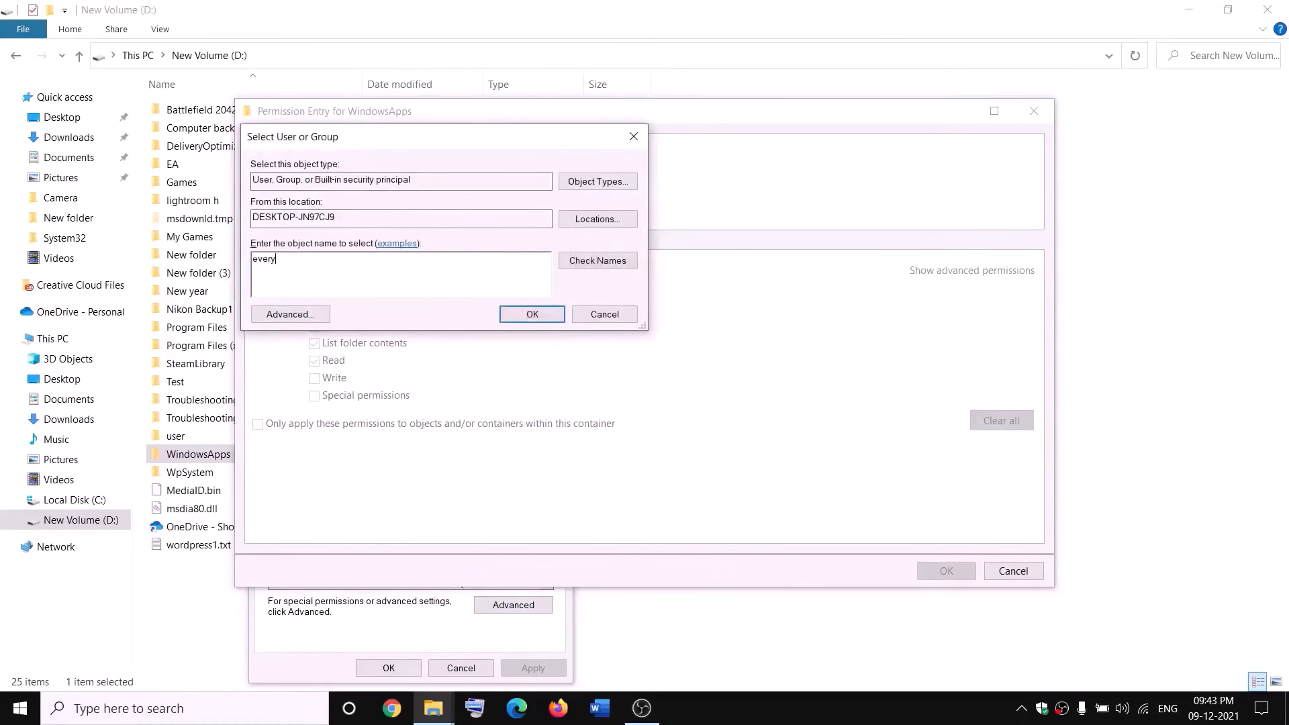
pyautogui.write('one')
pyautogui.click(612, 260)
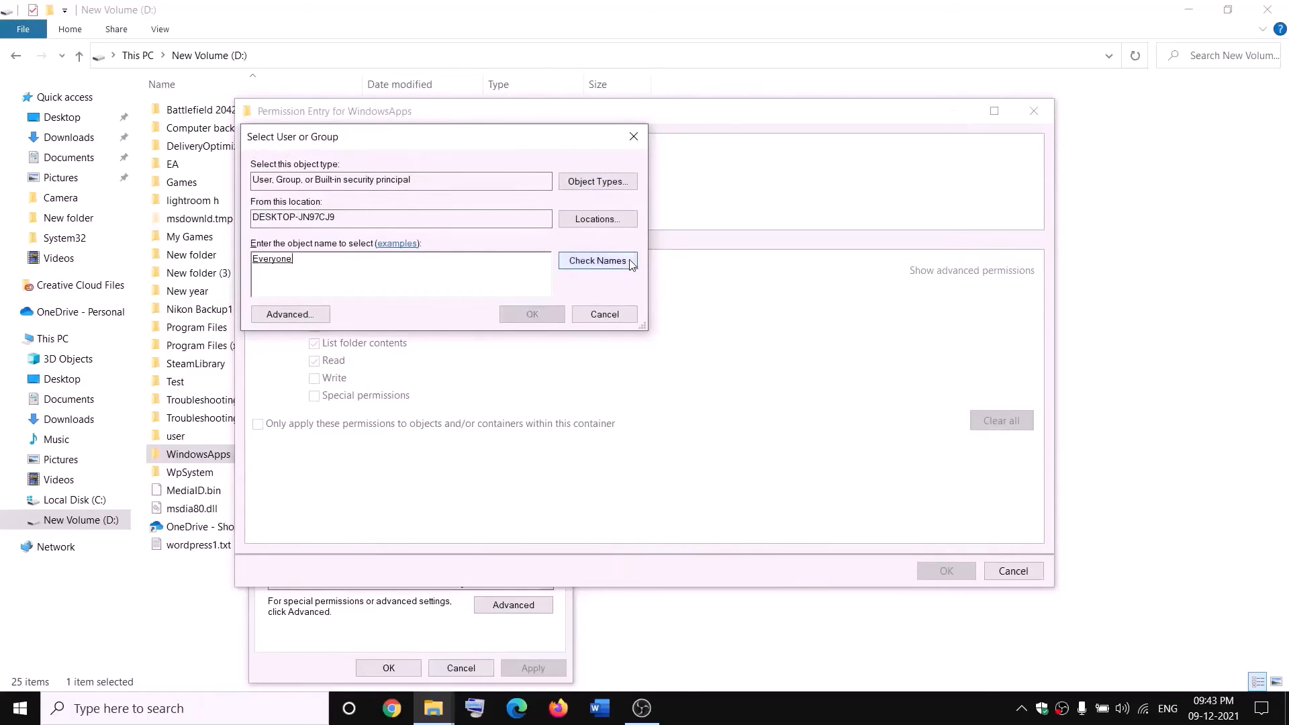
pyautogui.click(533, 314)
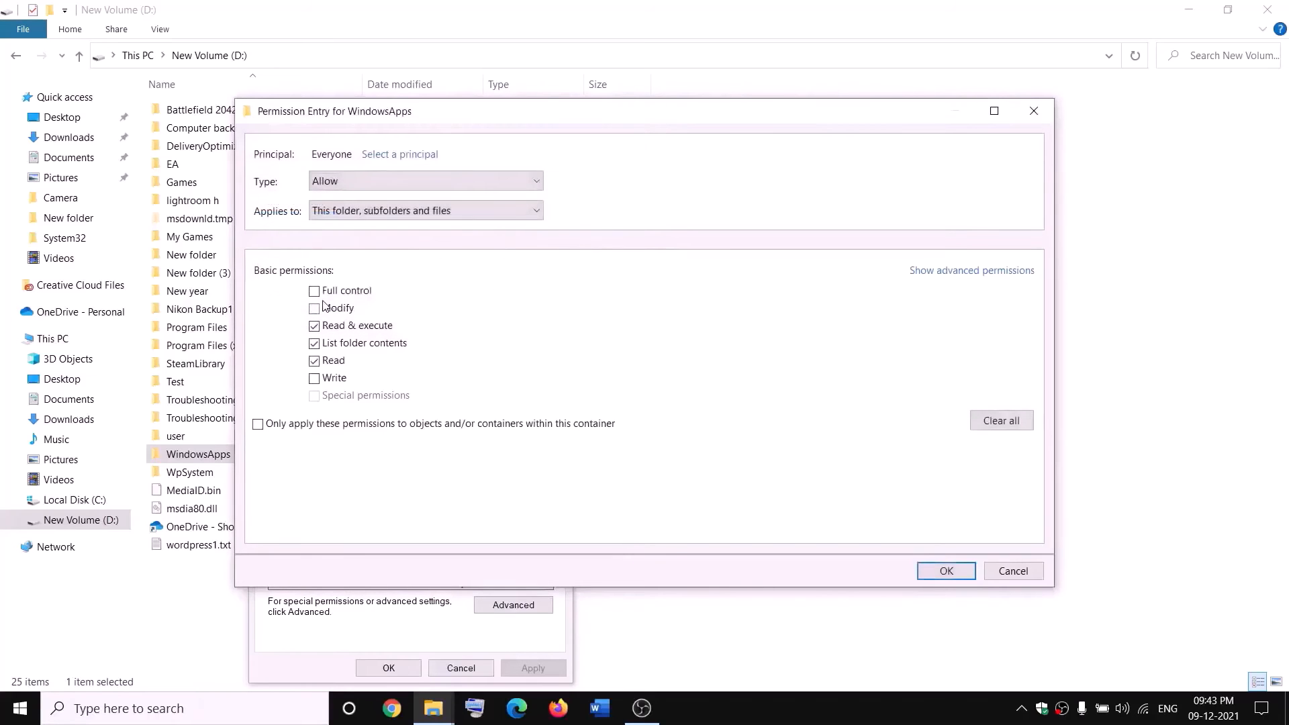
pyautogui.click(960, 566)
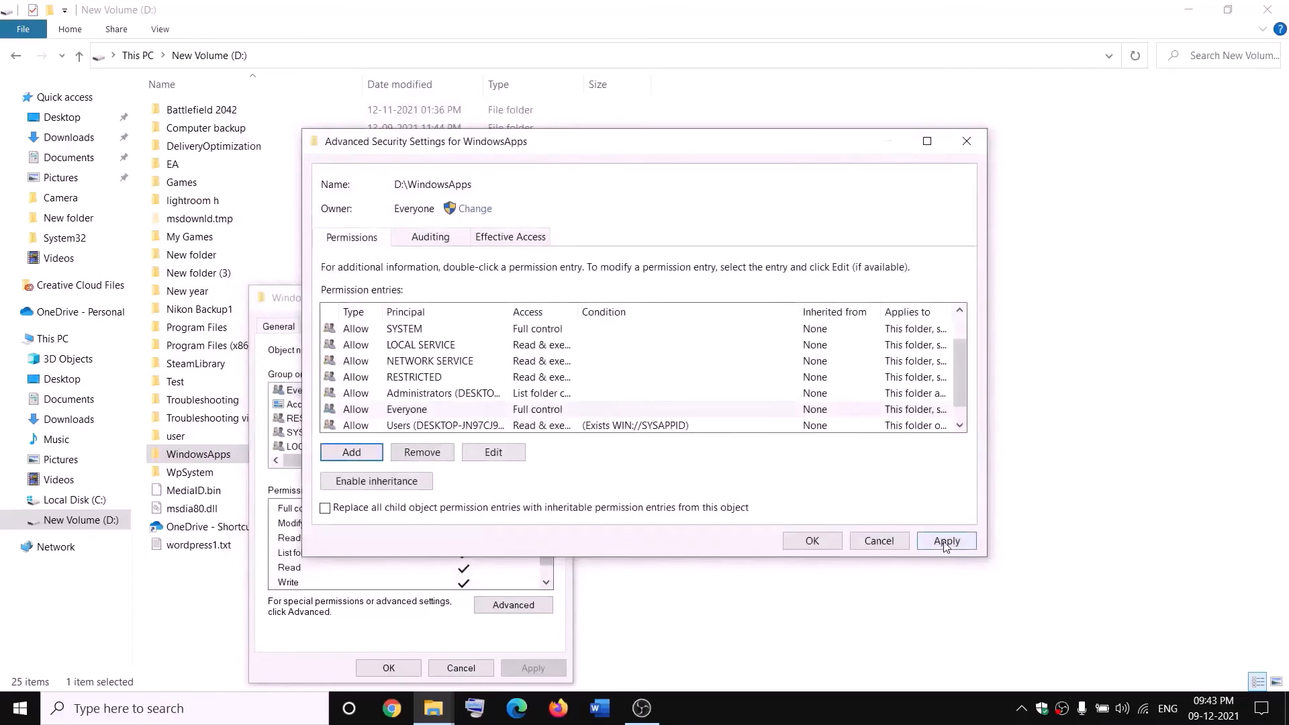
pyautogui.click(946, 541)
pyautogui.click(809, 542)
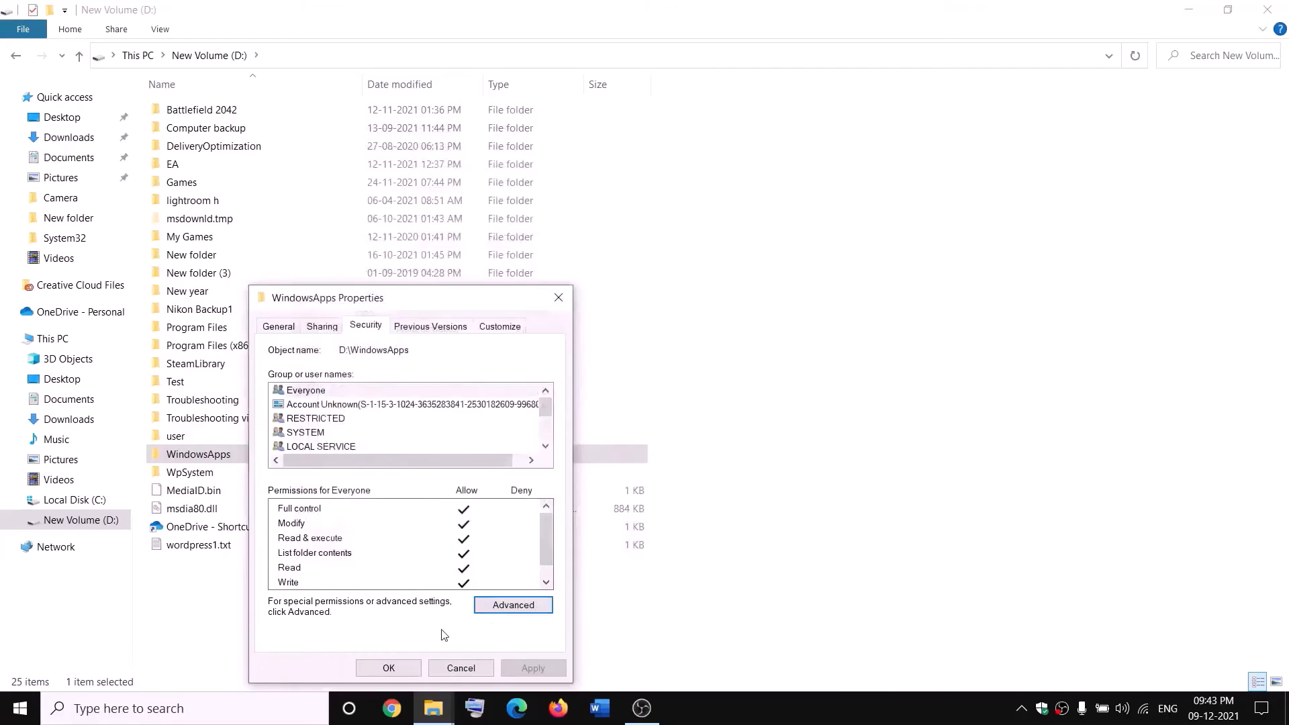
pyautogui.click(417, 666)
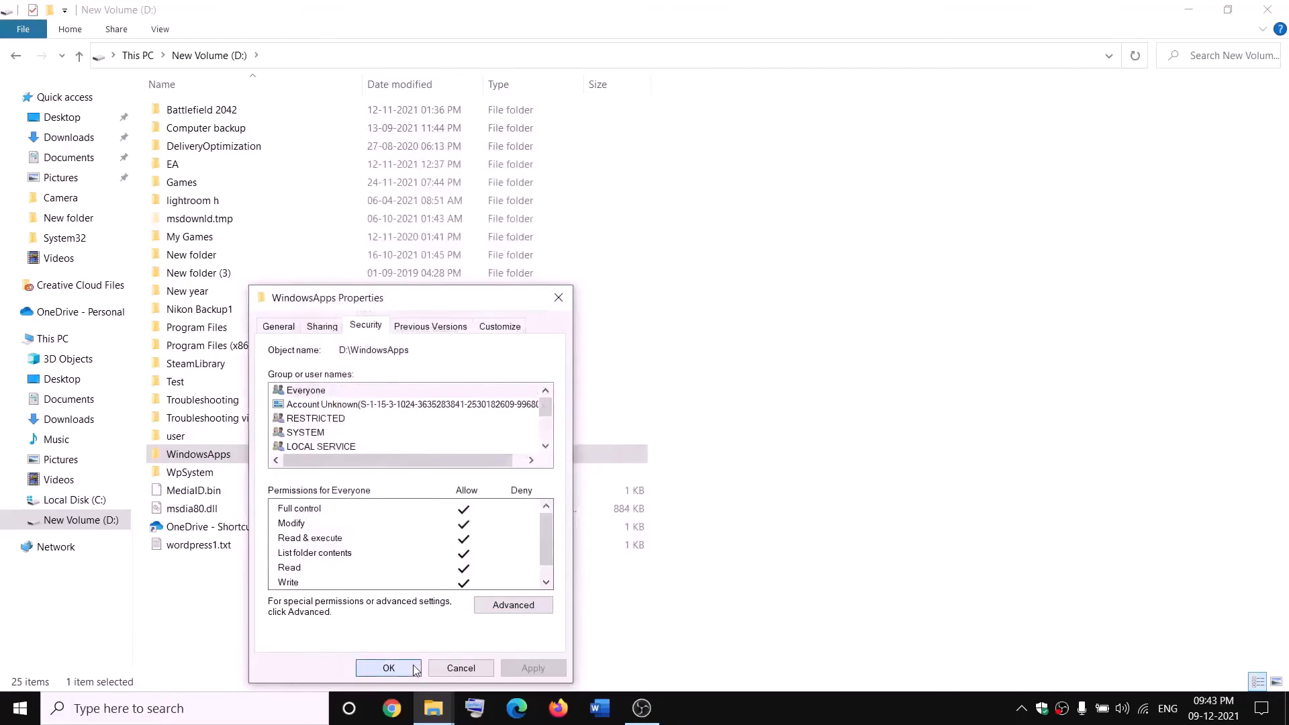
# Append .old to the WindowsApps folder on D: and commit the name WindowsApps.old.
pyautogui.rightClick(245, 462)
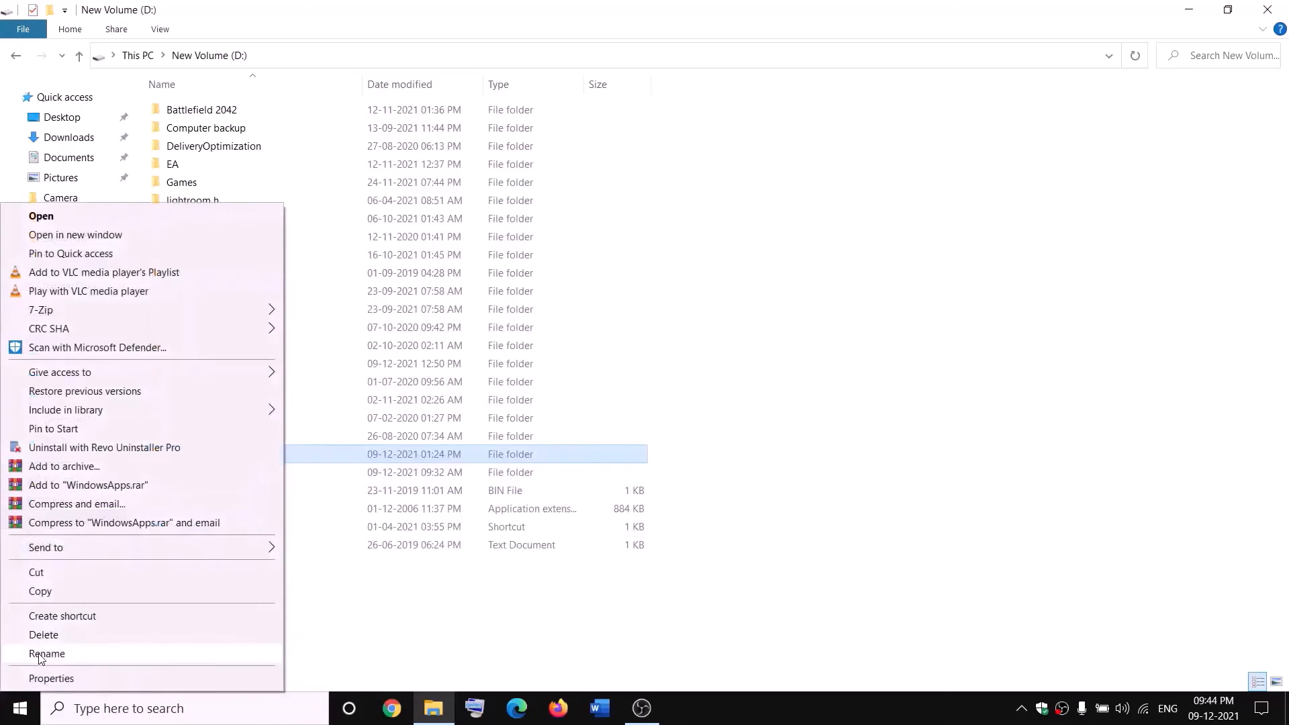
pyautogui.click(40, 654)
pyautogui.click(241, 451)
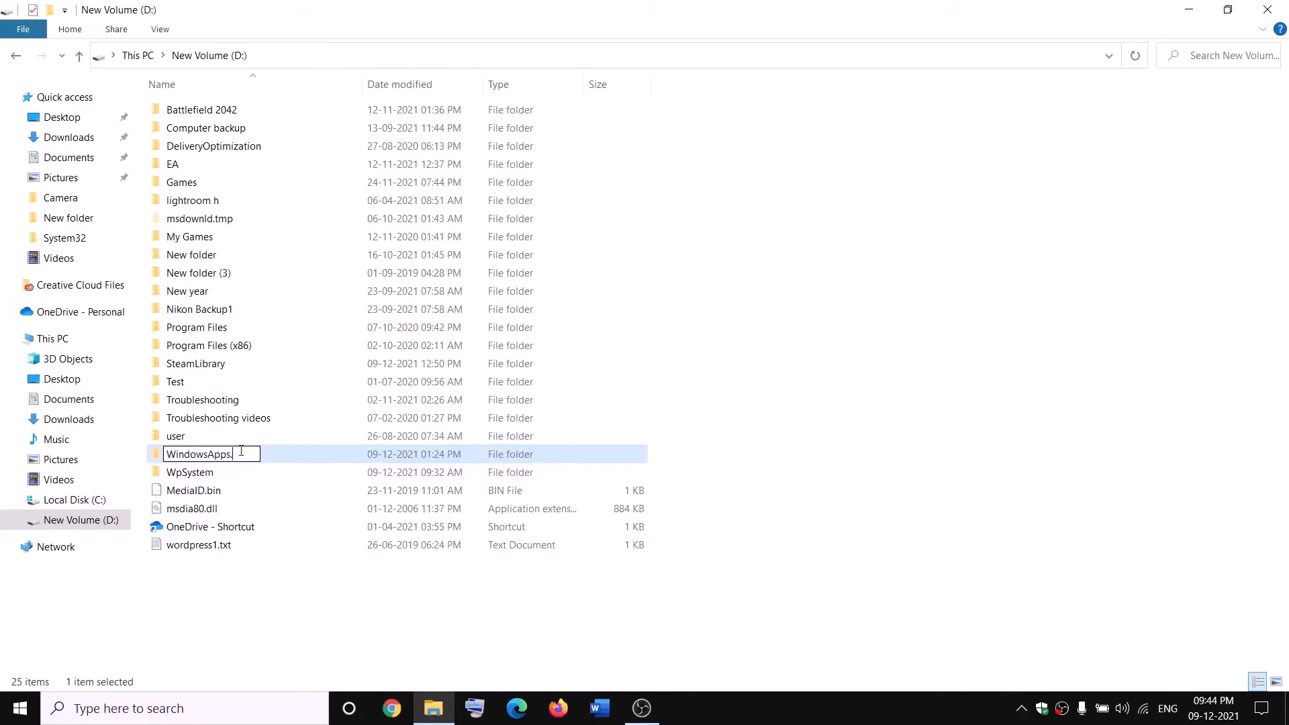
pyautogui.write('.old')
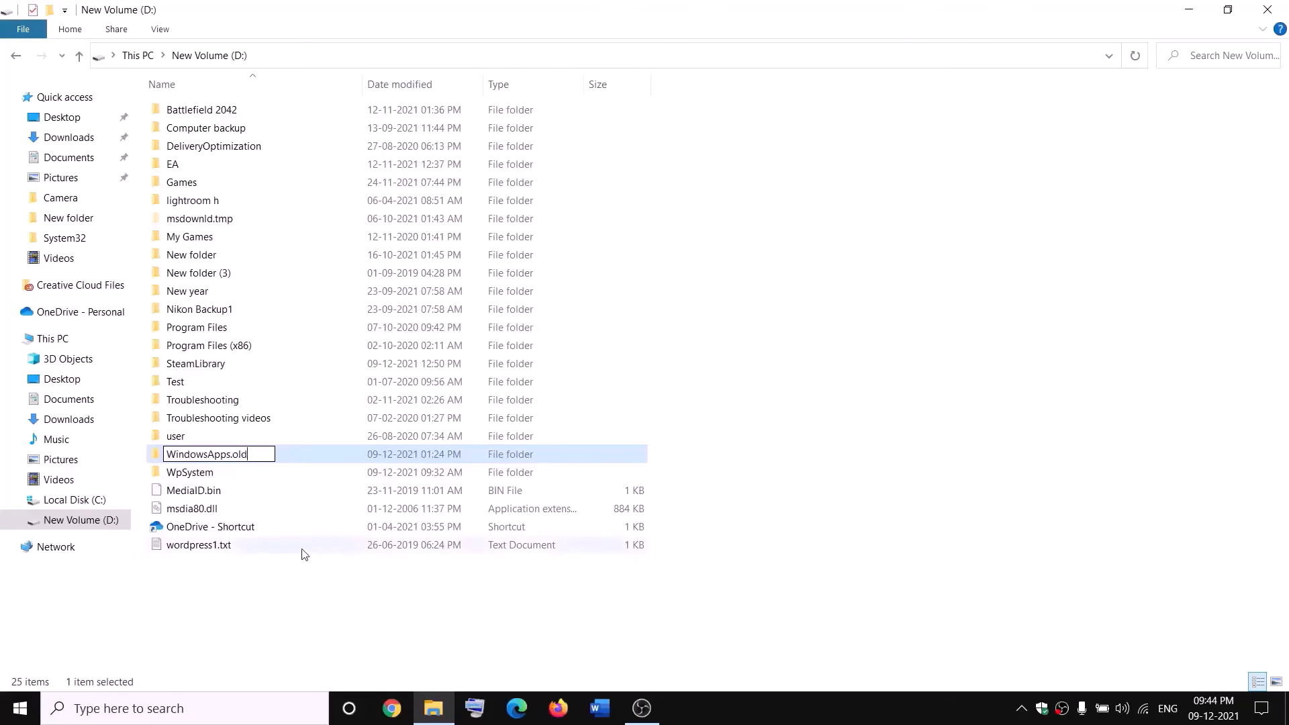
pyautogui.click(293, 585)
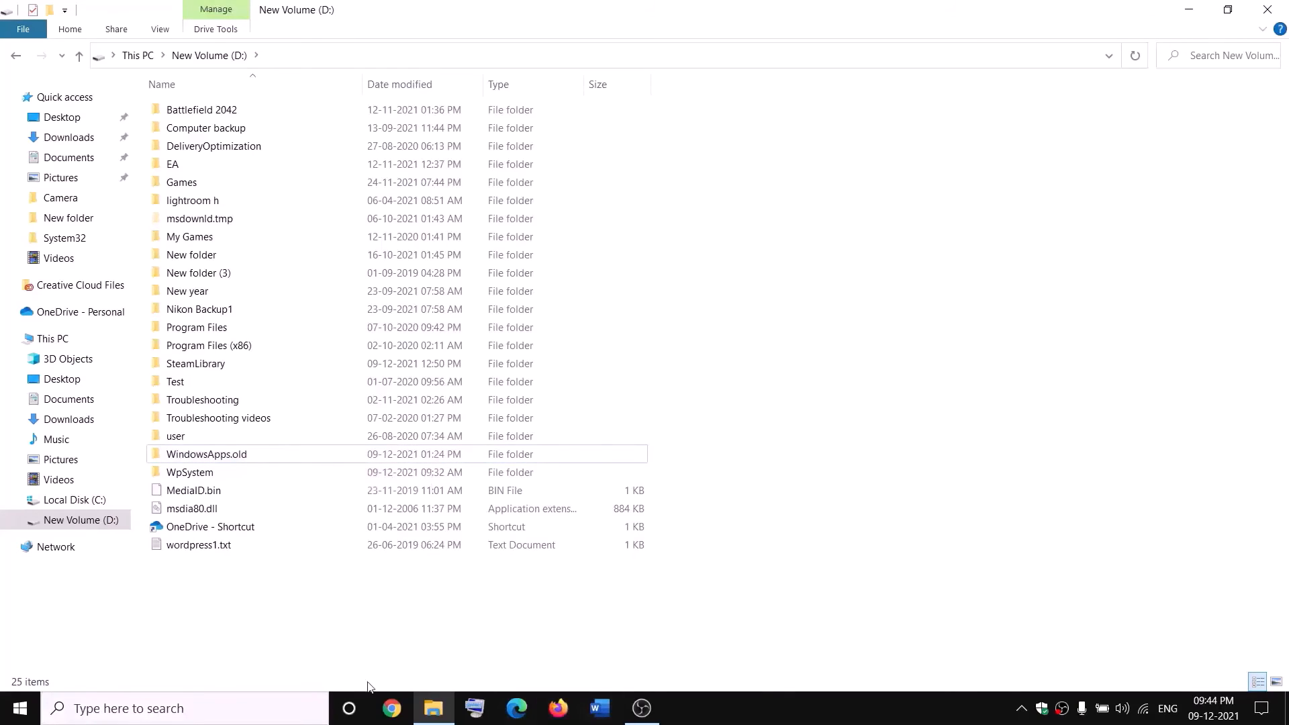
# End the Gaming Services process in Task Manager, then close Task Manager.
pyautogui.rightClick(19, 708)
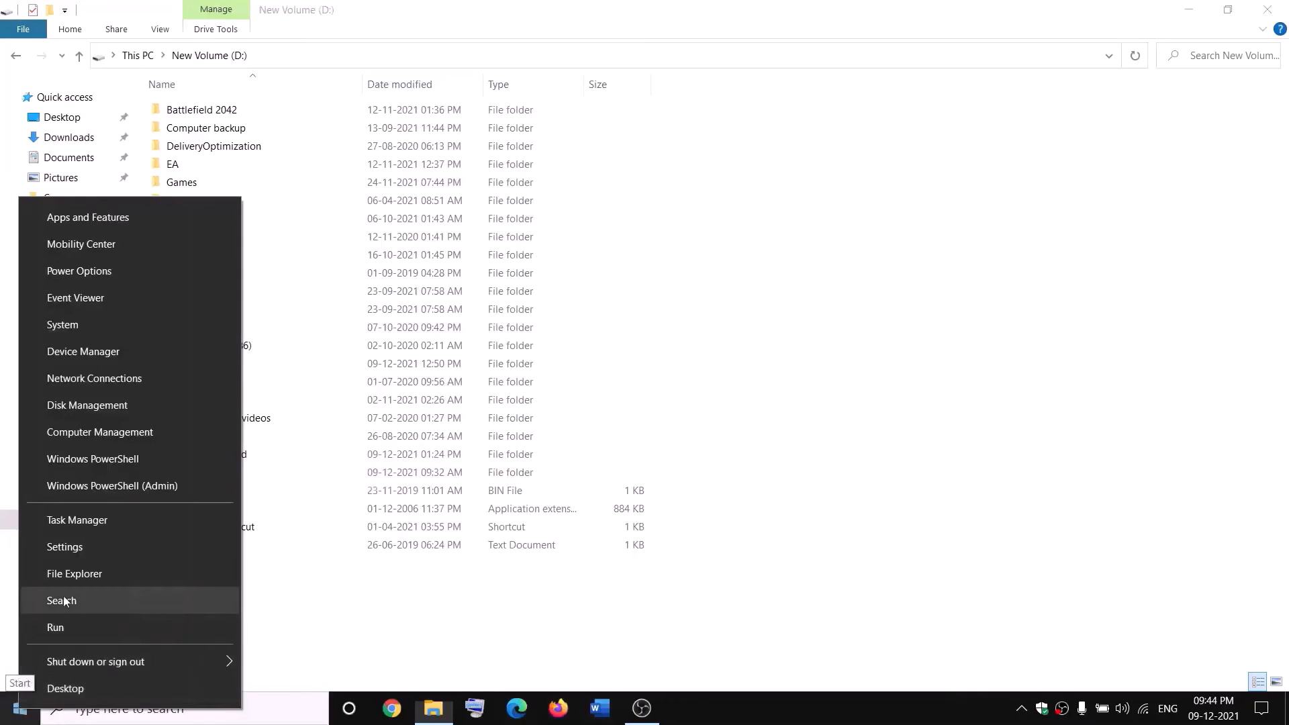
pyautogui.click(69, 526)
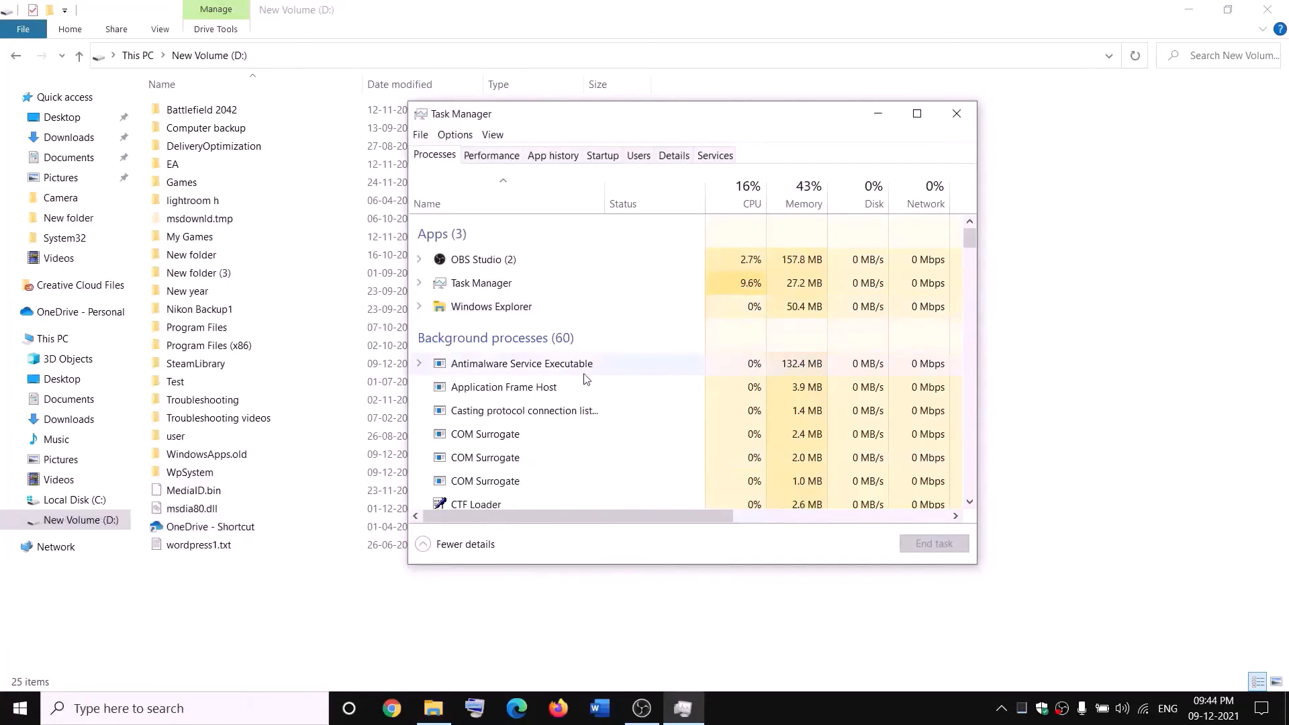
pyautogui.scroll(-2, 586, 379)
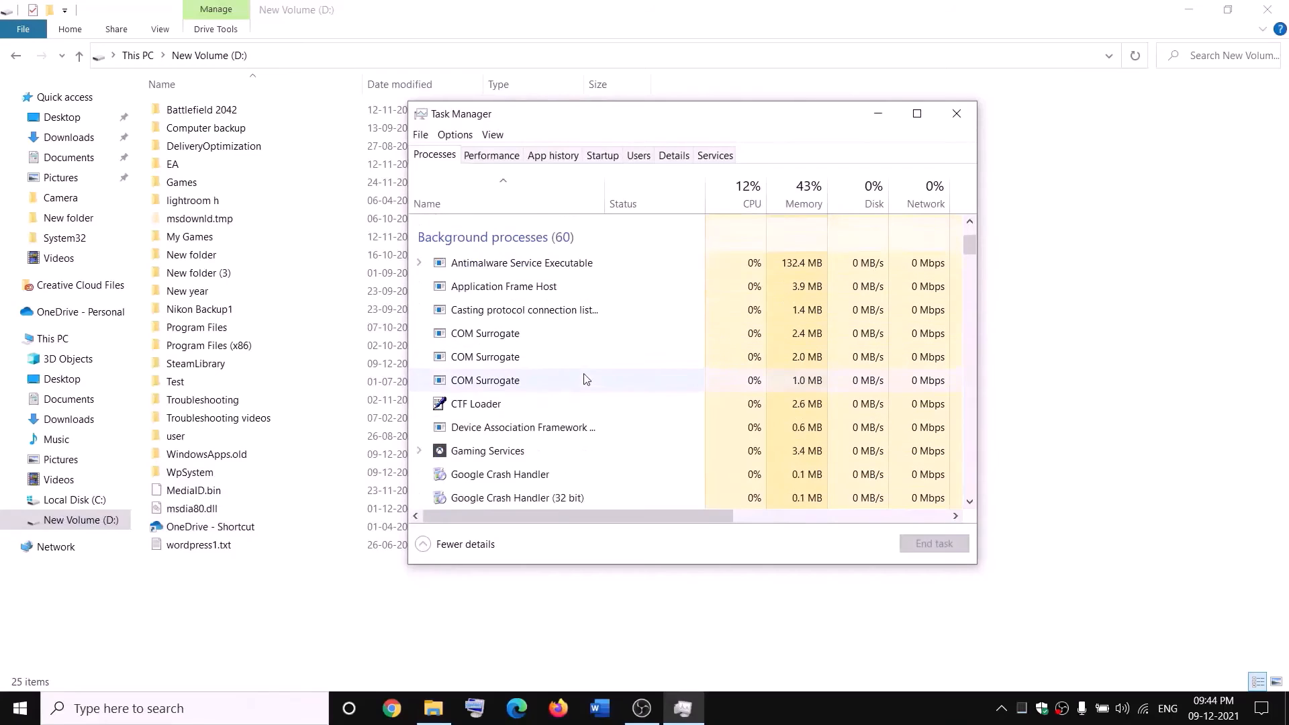
pyautogui.rightClick(468, 455)
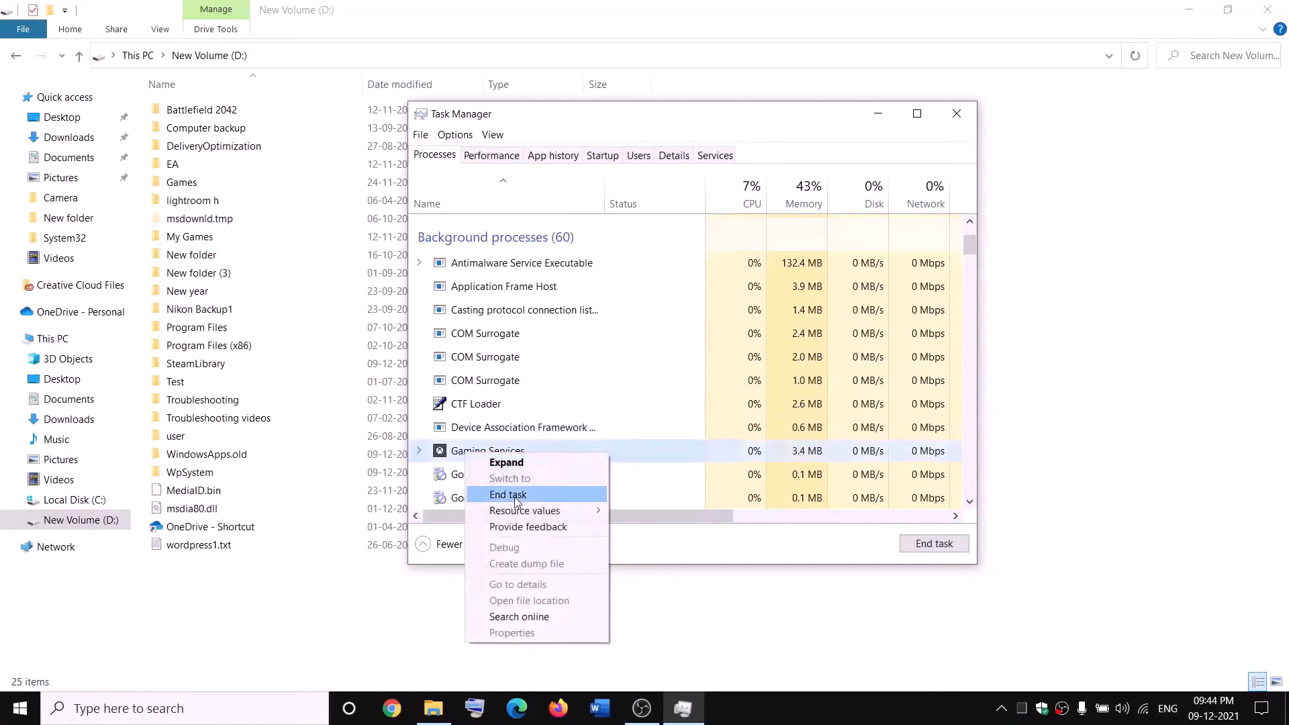
pyautogui.click(515, 496)
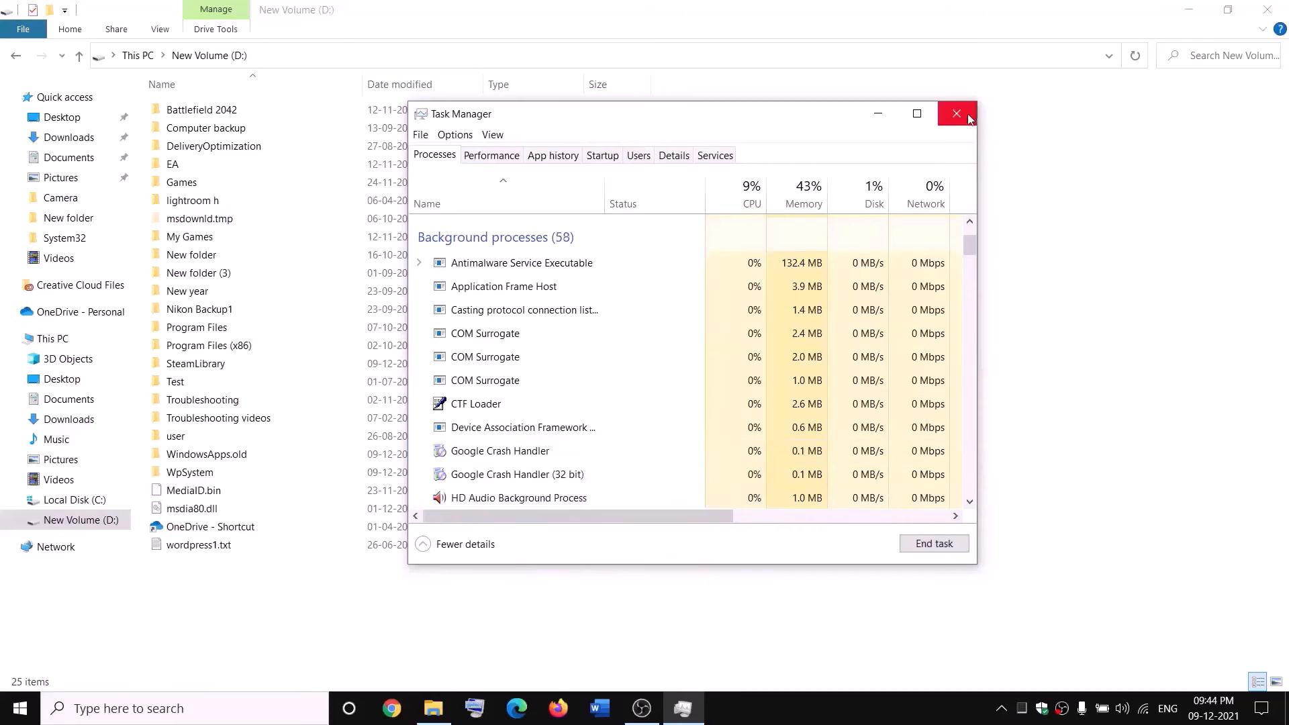
pyautogui.click(957, 113)
# Open Services from Start search and jump to the Gaming Services entries.
pyautogui.click(283, 709)
pyautogui.write('servi')
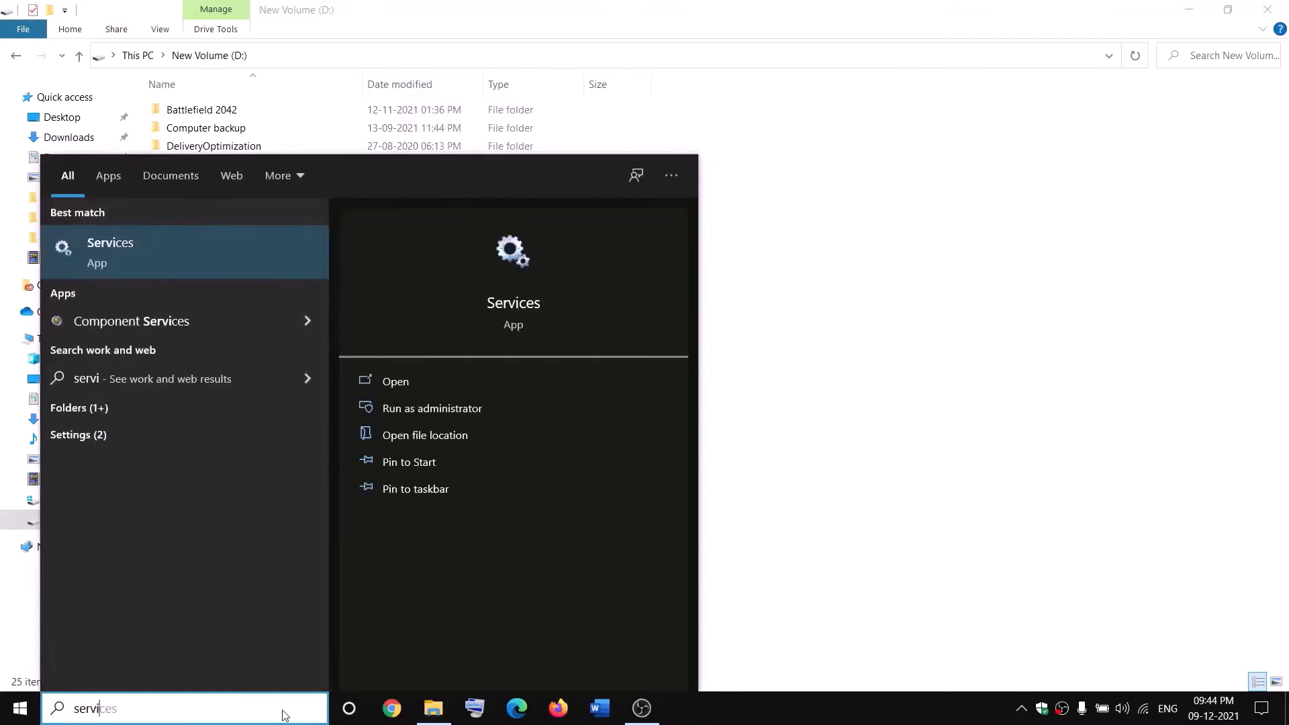
pyautogui.press('Return')
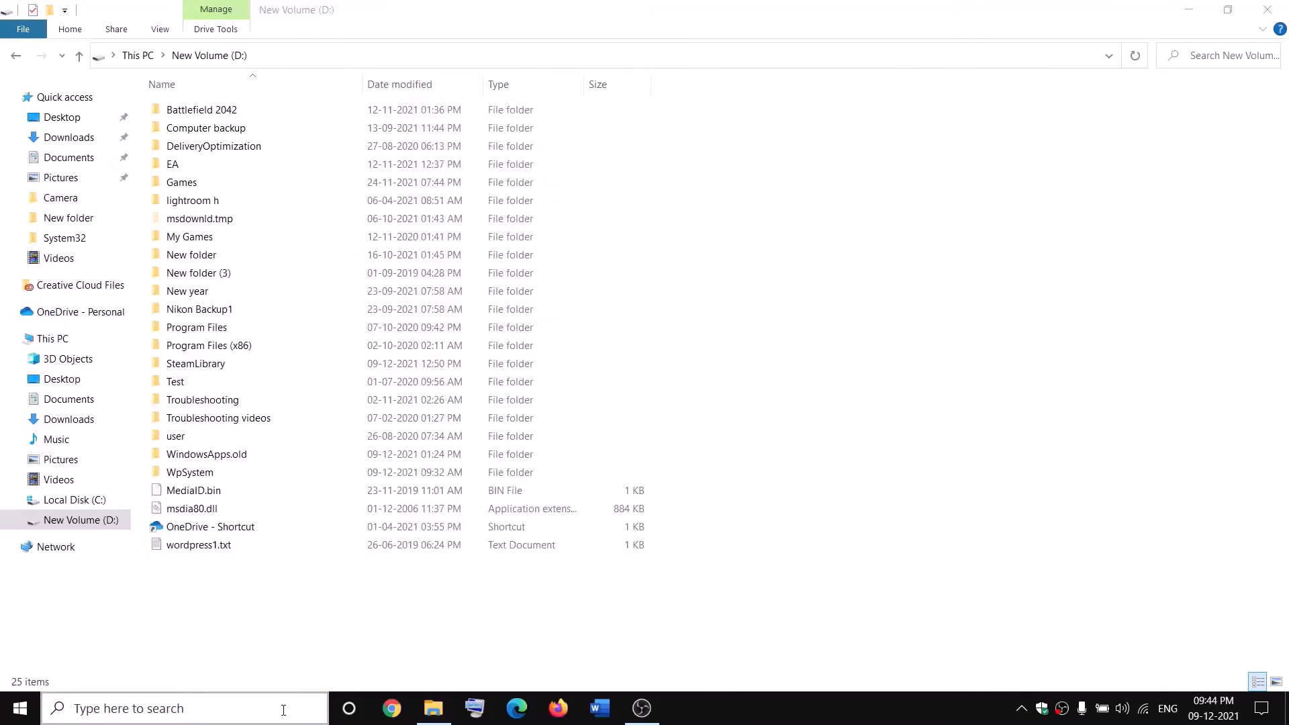
pyautogui.click(554, 355)
pyautogui.press('g')
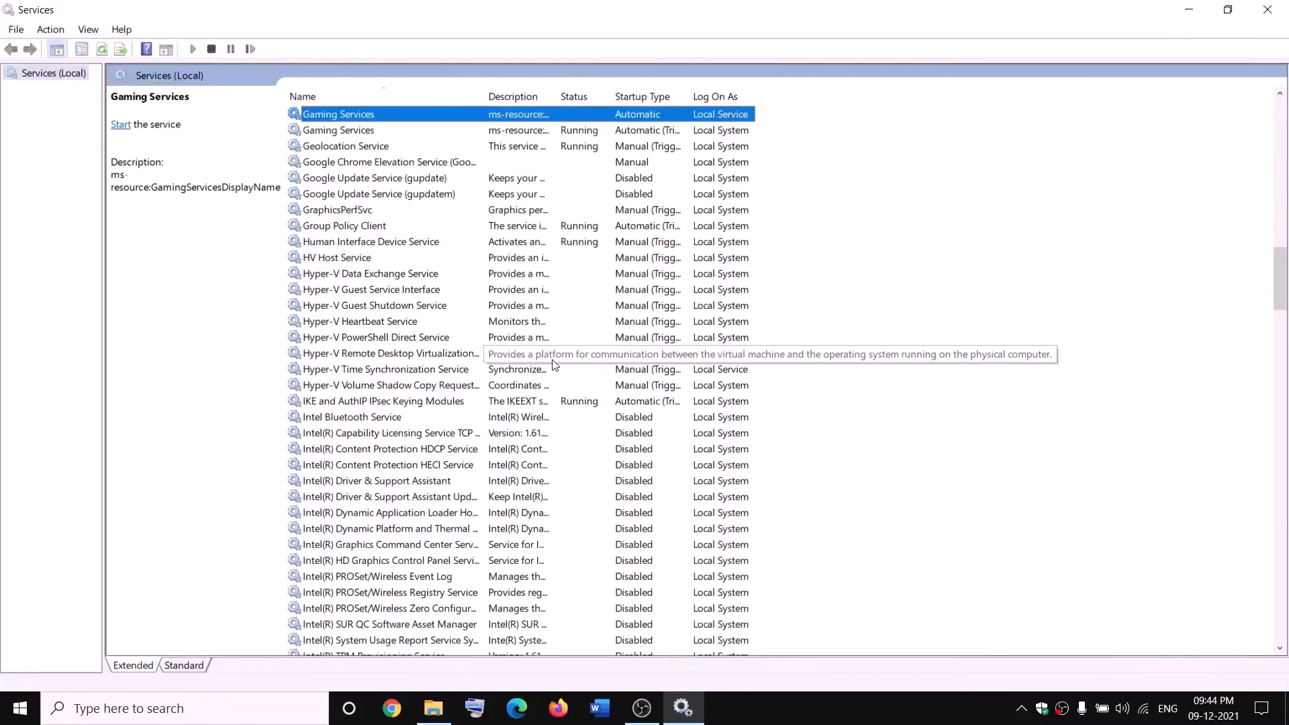
pyautogui.click(568, 176)
# Stop both Gaming Services entries in Services.
pyautogui.click(535, 118)
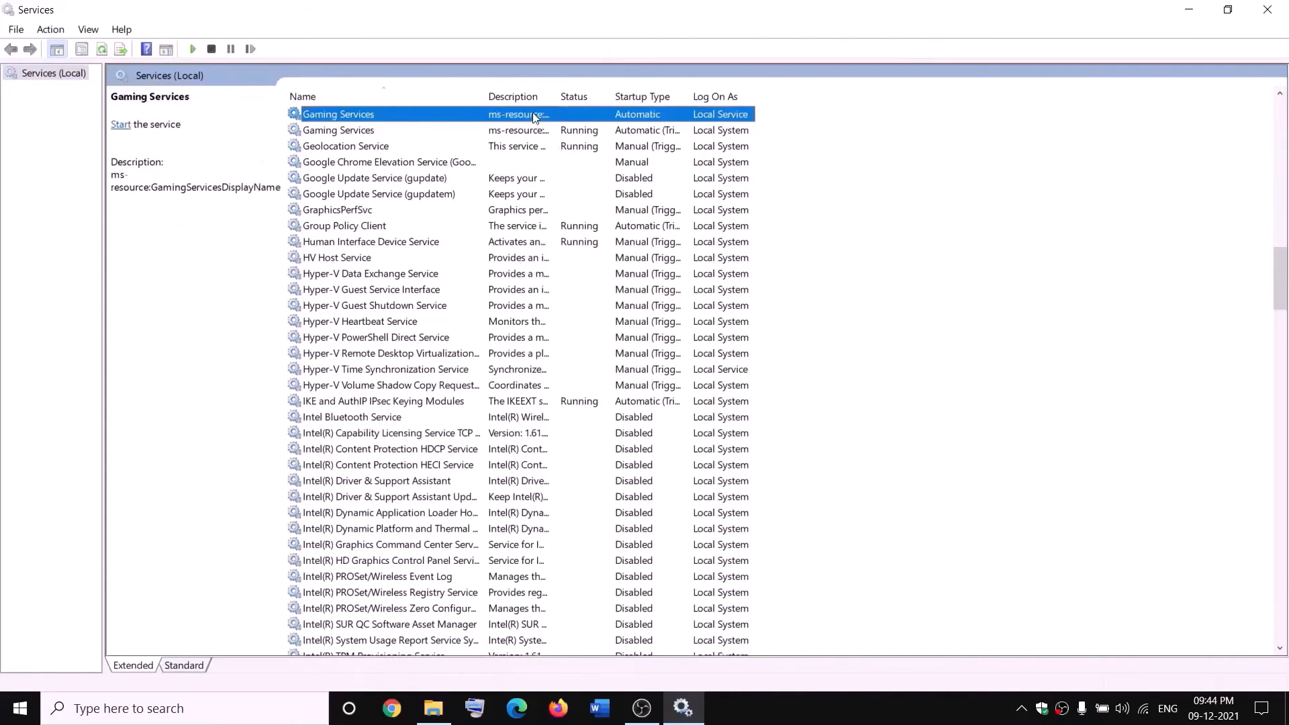
pyautogui.rightClick(535, 118)
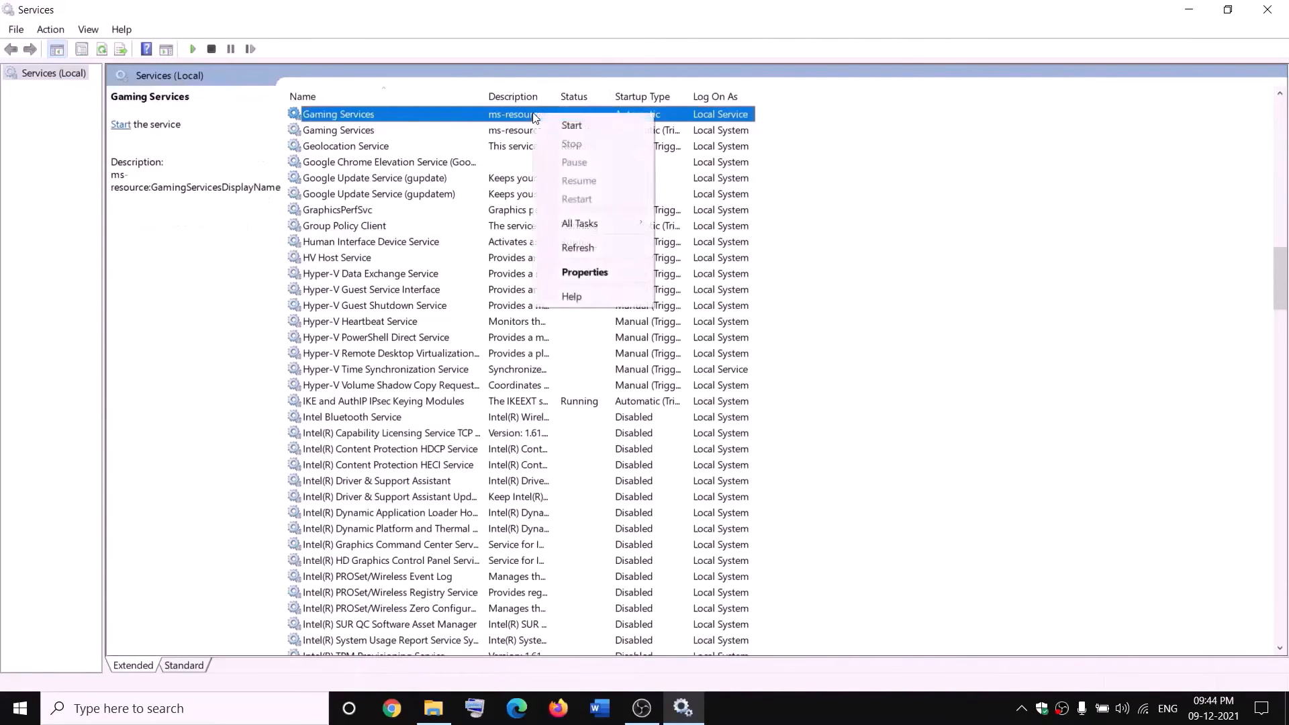
pyautogui.click(576, 126)
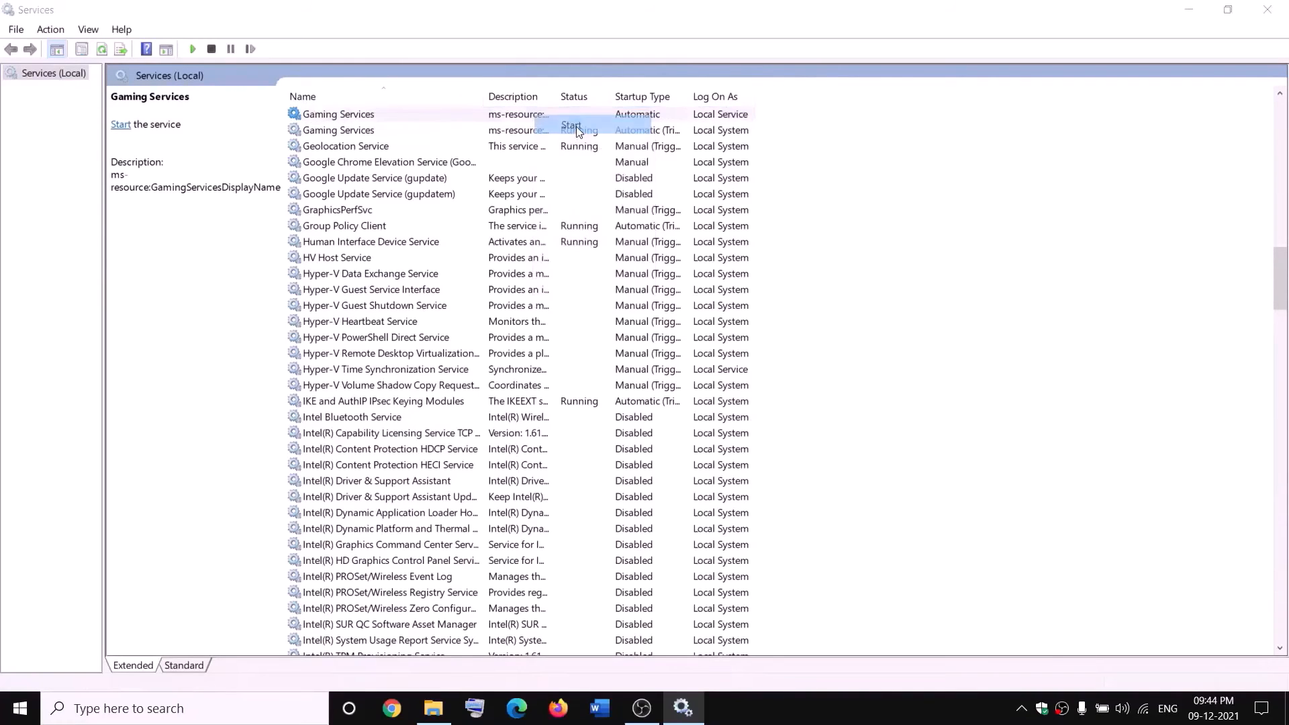
pyautogui.rightClick(525, 117)
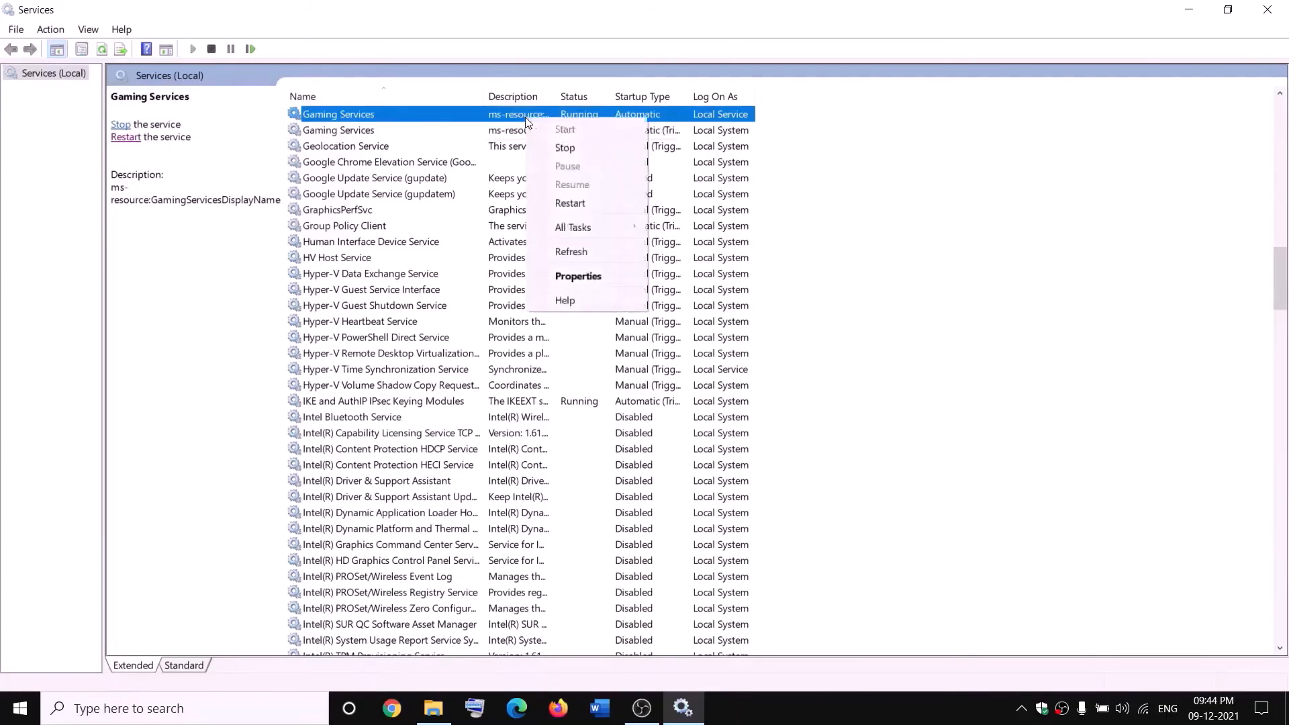
pyautogui.click(564, 147)
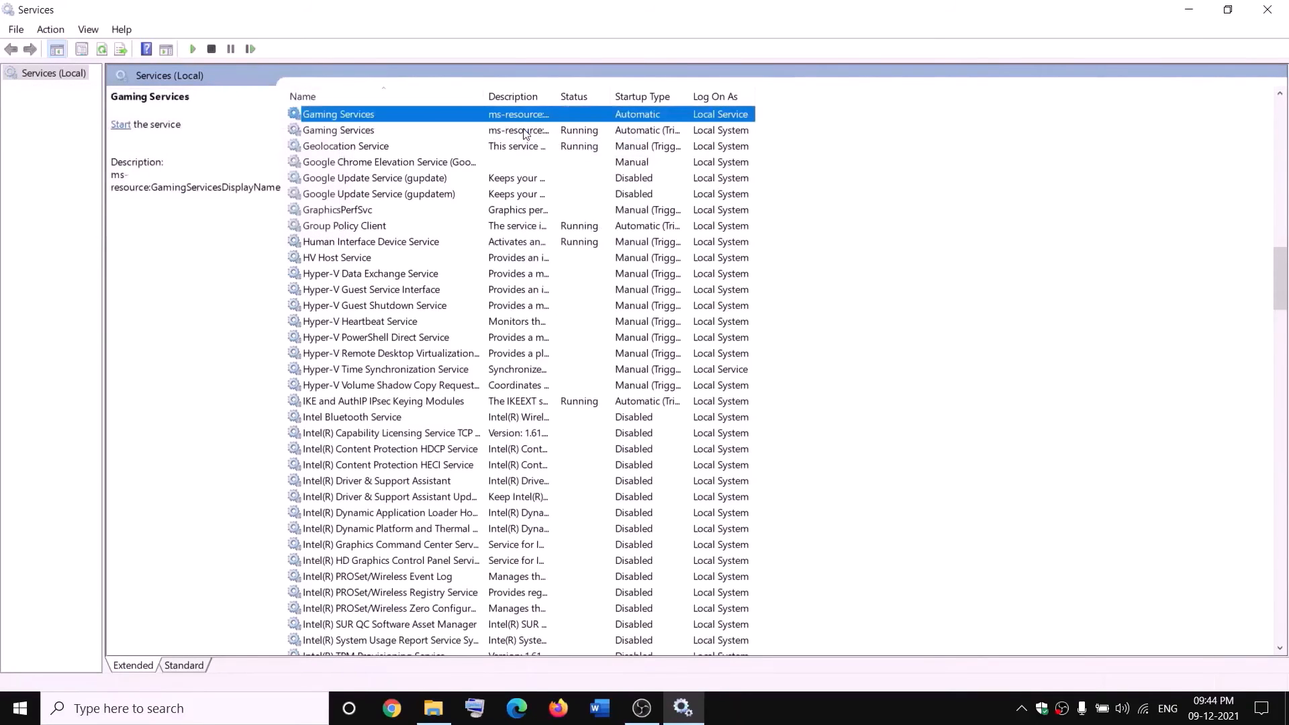
pyautogui.click(524, 130)
pyautogui.rightClick(524, 131)
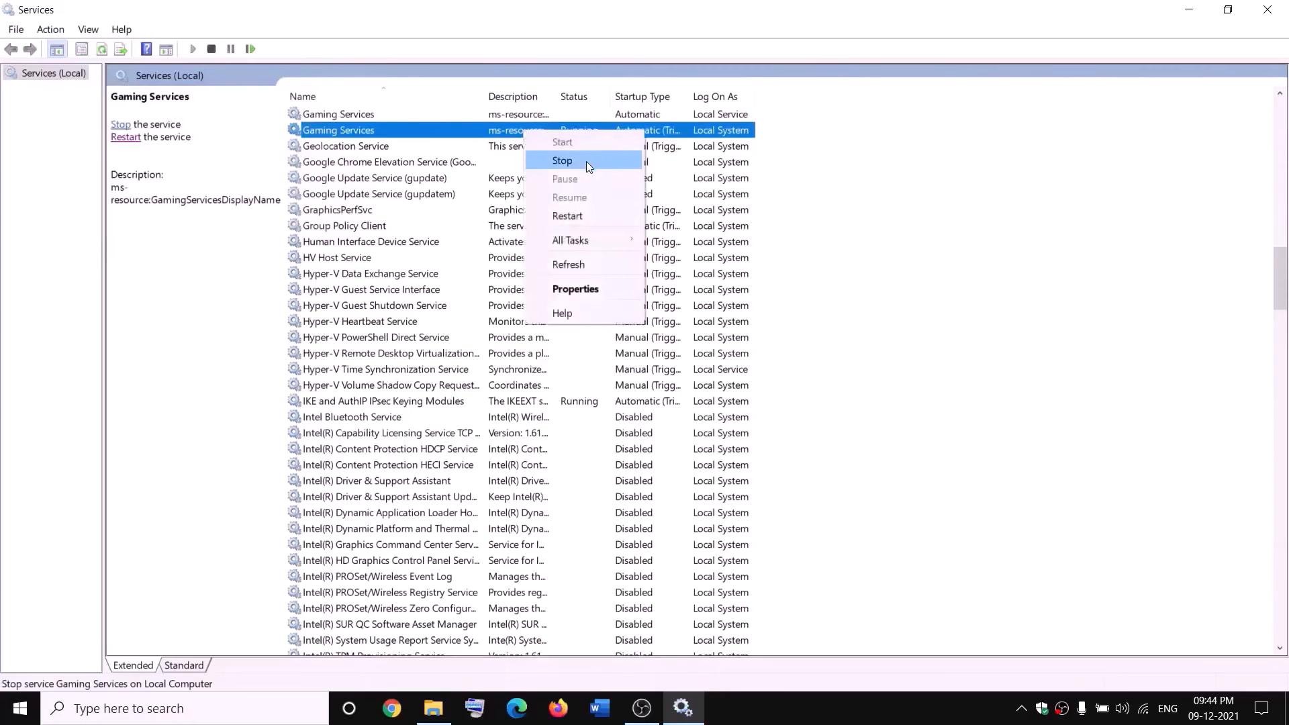
pyautogui.click(586, 161)
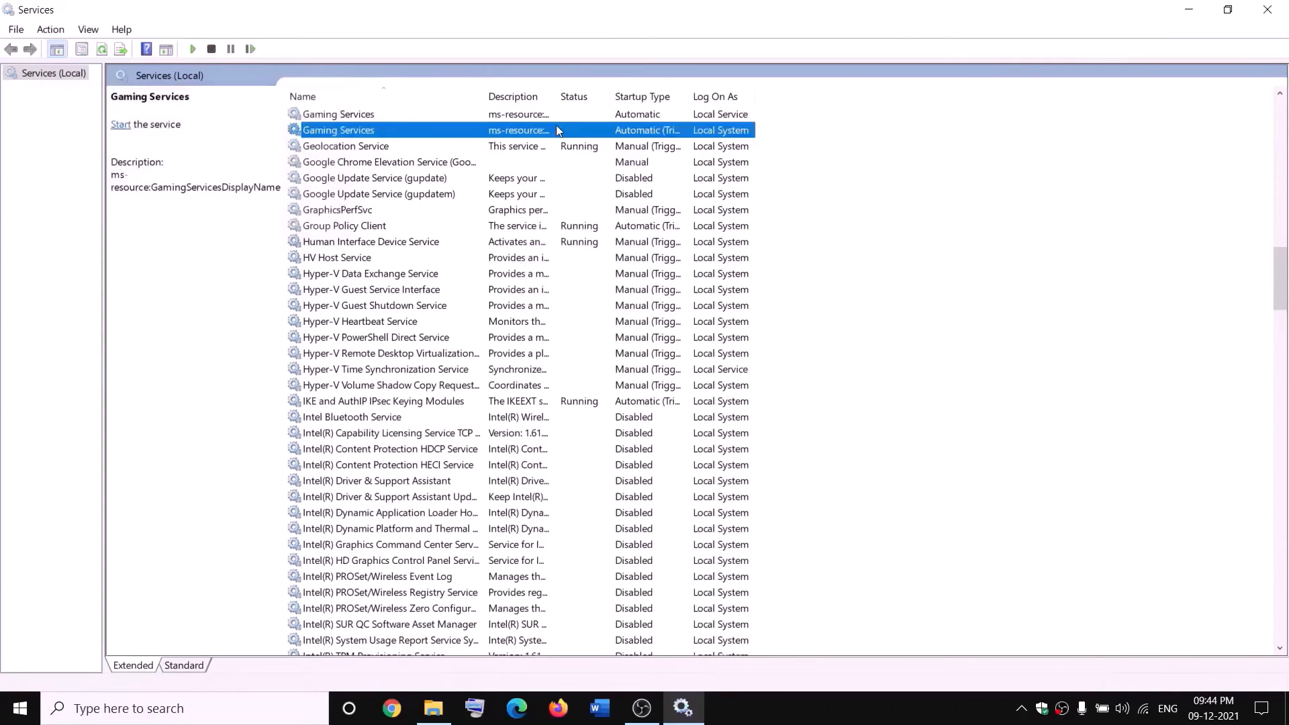
# Start both Gaming Services entries again so they run.
pyautogui.click(433, 708)
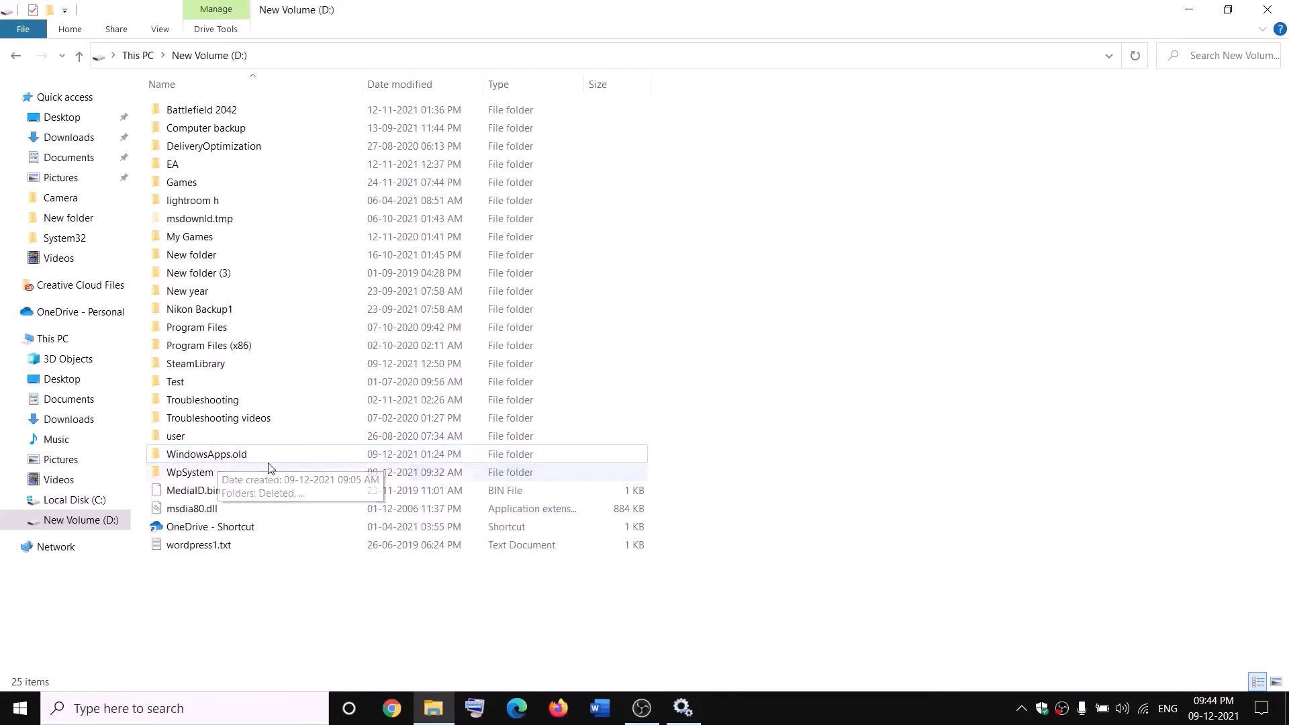
pyautogui.hotkey('alt', 'Tab')
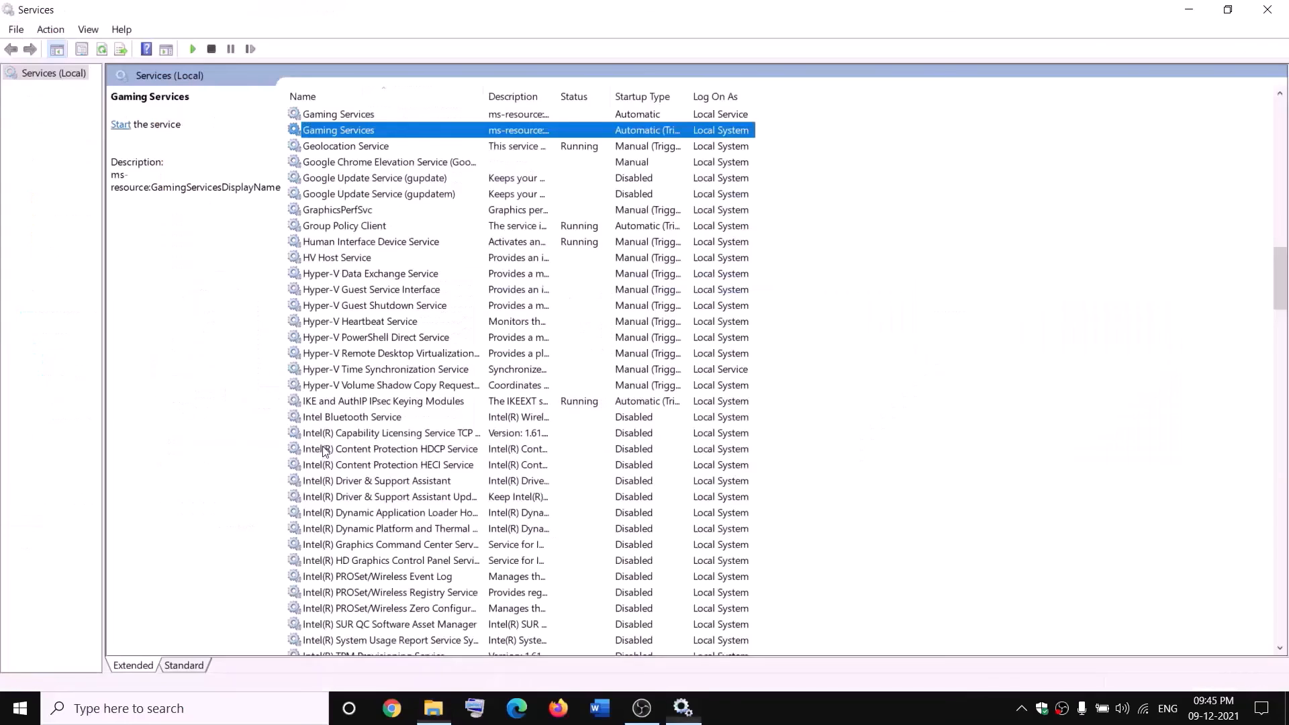
pyautogui.click(477, 116)
pyautogui.rightClick(477, 115)
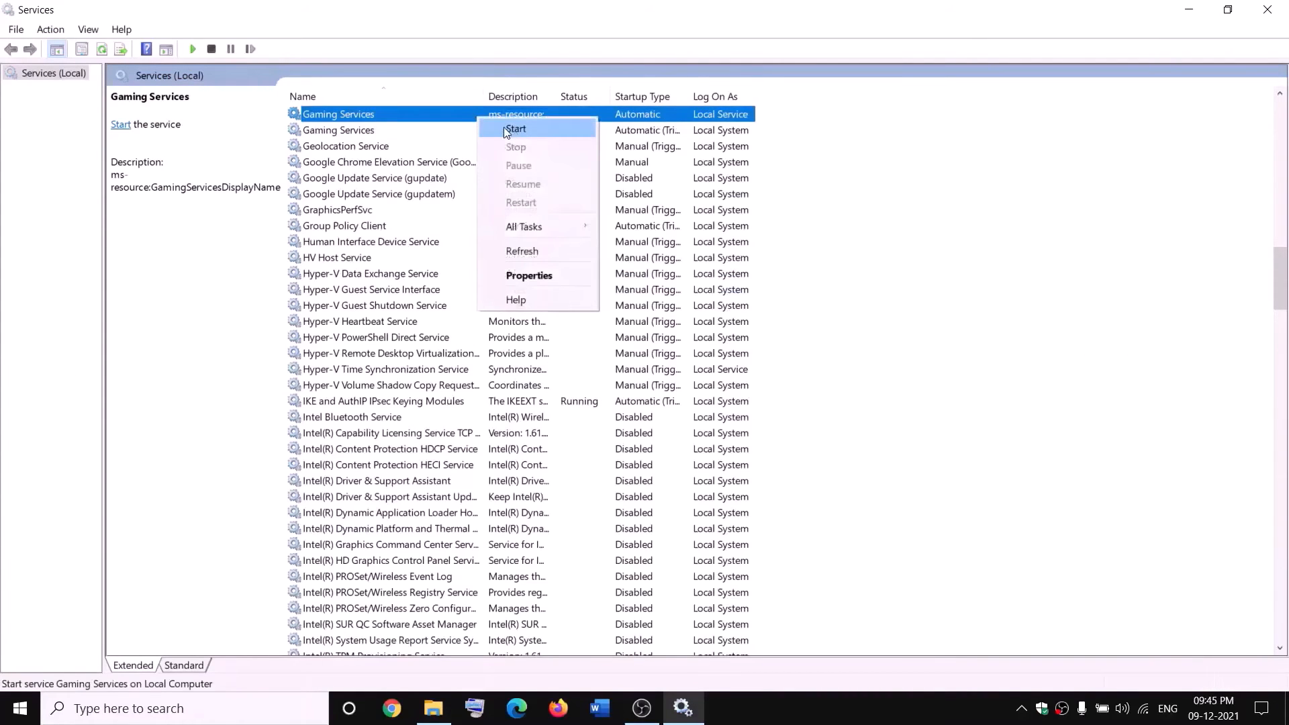
pyautogui.click(504, 127)
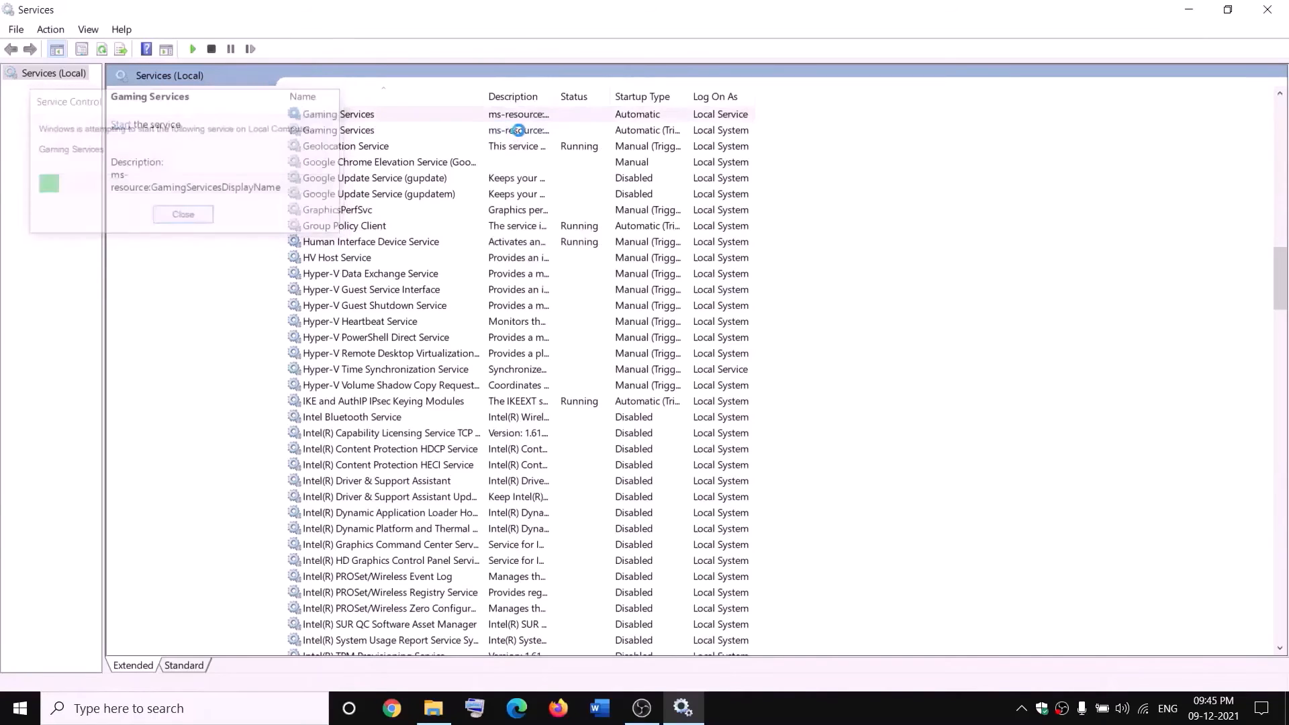
pyautogui.click(531, 130)
pyautogui.rightClick(541, 130)
pyautogui.click(547, 143)
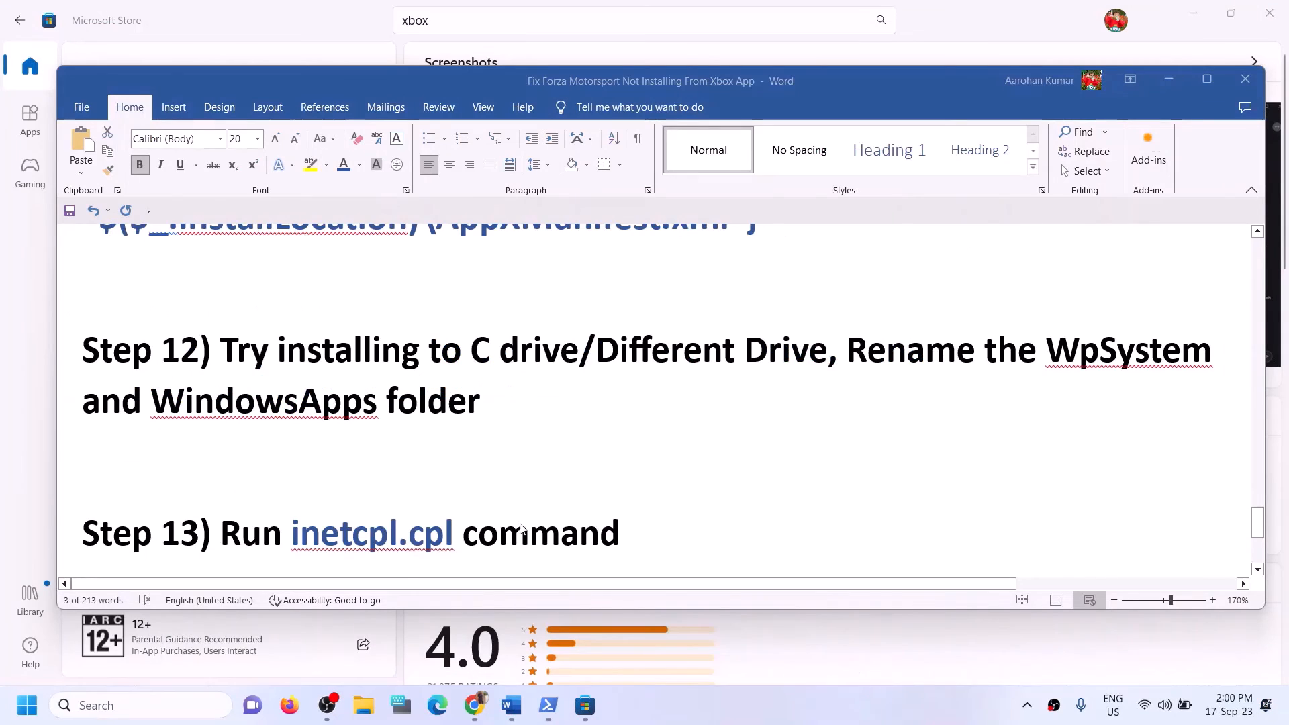
# Select inetcpl.cpl in Step 13 and paste it into Windows search.
pyautogui.scroll(-1, 520, 529)
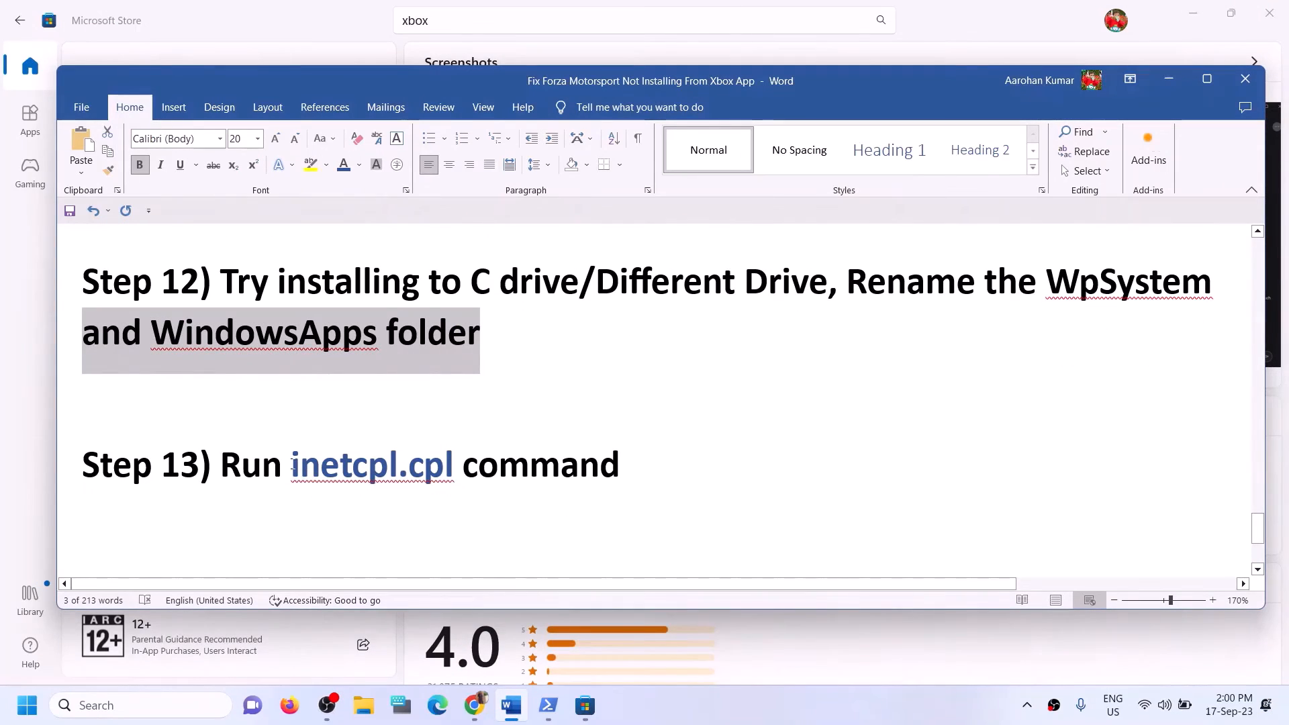
pyautogui.moveTo(293, 465); pyautogui.dragTo(430, 476)
pyautogui.hotkey('ctrl', 'c')
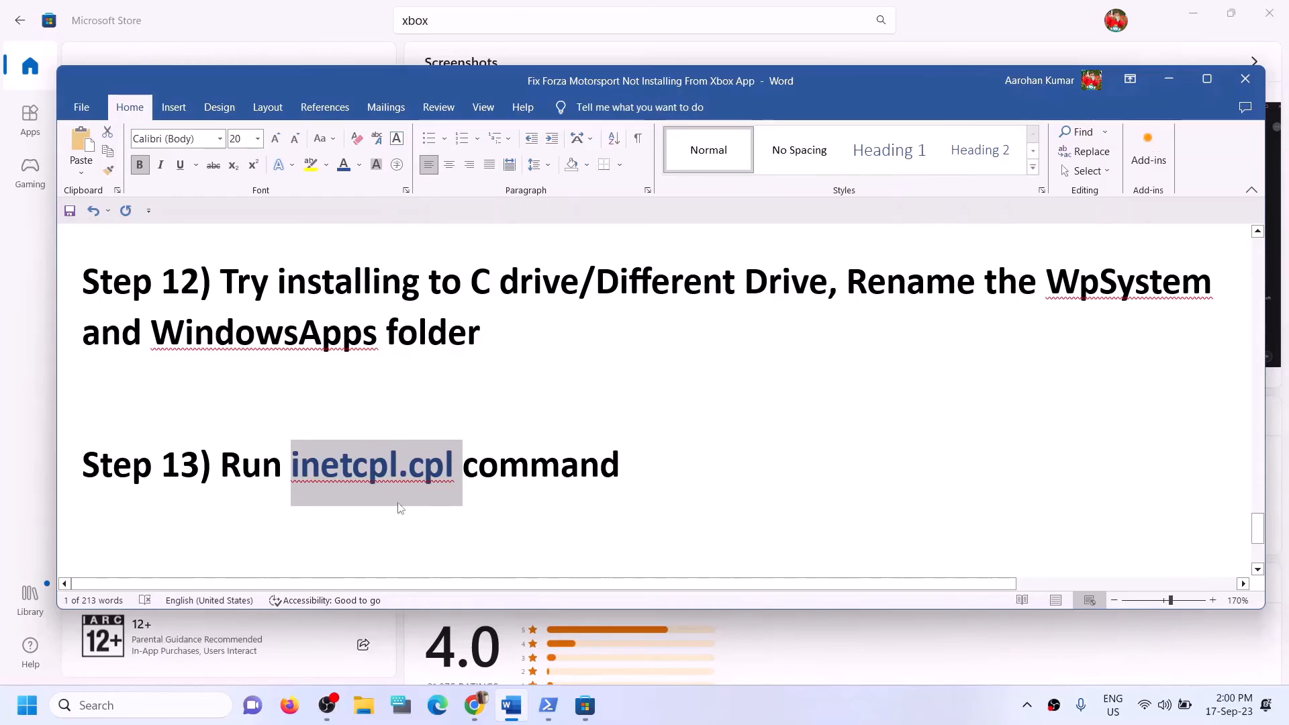
pyautogui.click(94, 705)
pyautogui.hotkey('ctrl', 'v')
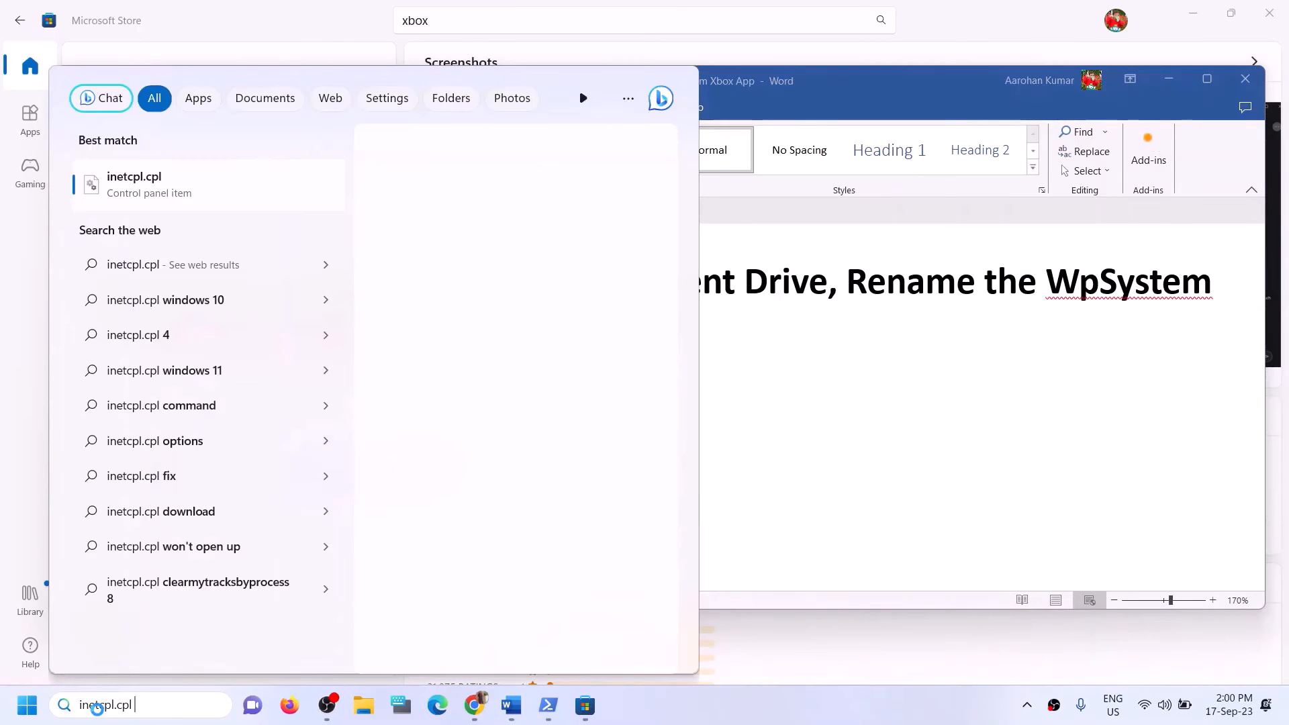
# Open inetcpl.cpl, review the Advanced tab's TLS 1.0–1.3 settings, and close without changes.
pyautogui.click(142, 199)
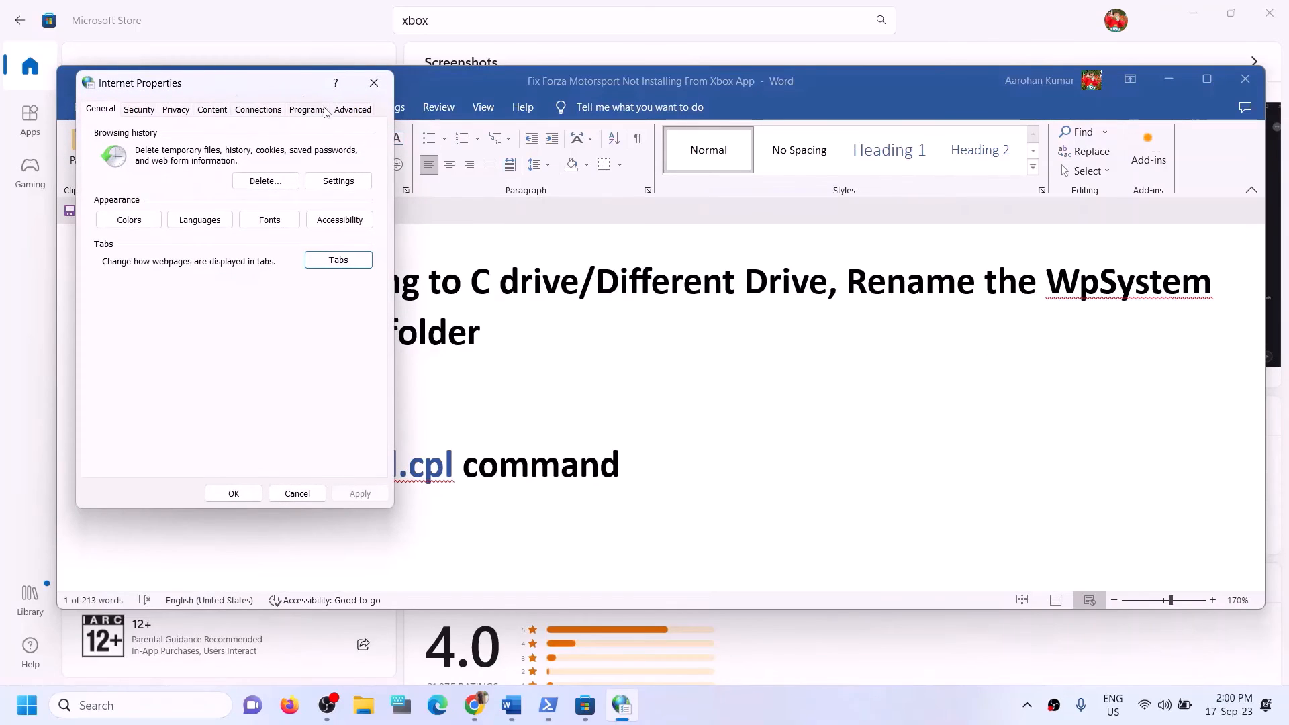
pyautogui.click(354, 115)
pyautogui.moveTo(354, 115); pyautogui.dragTo(569, 131)
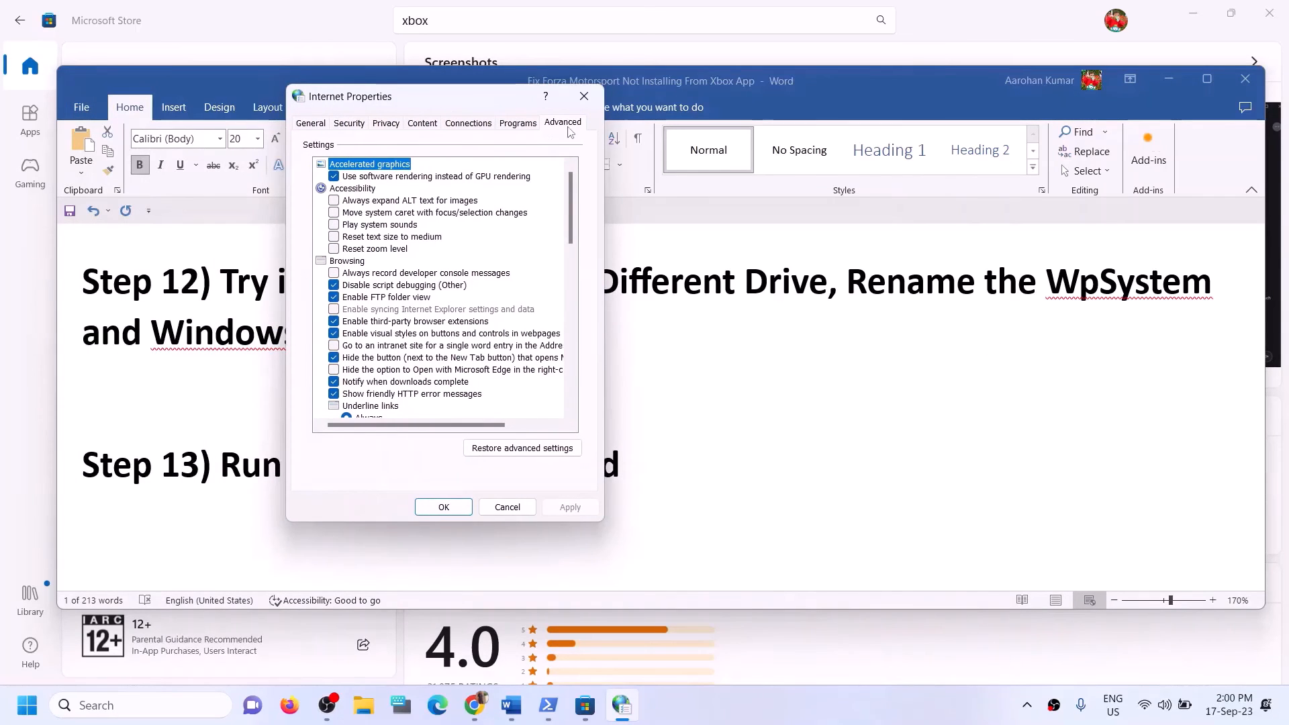
pyautogui.scroll(-15, 427, 302)
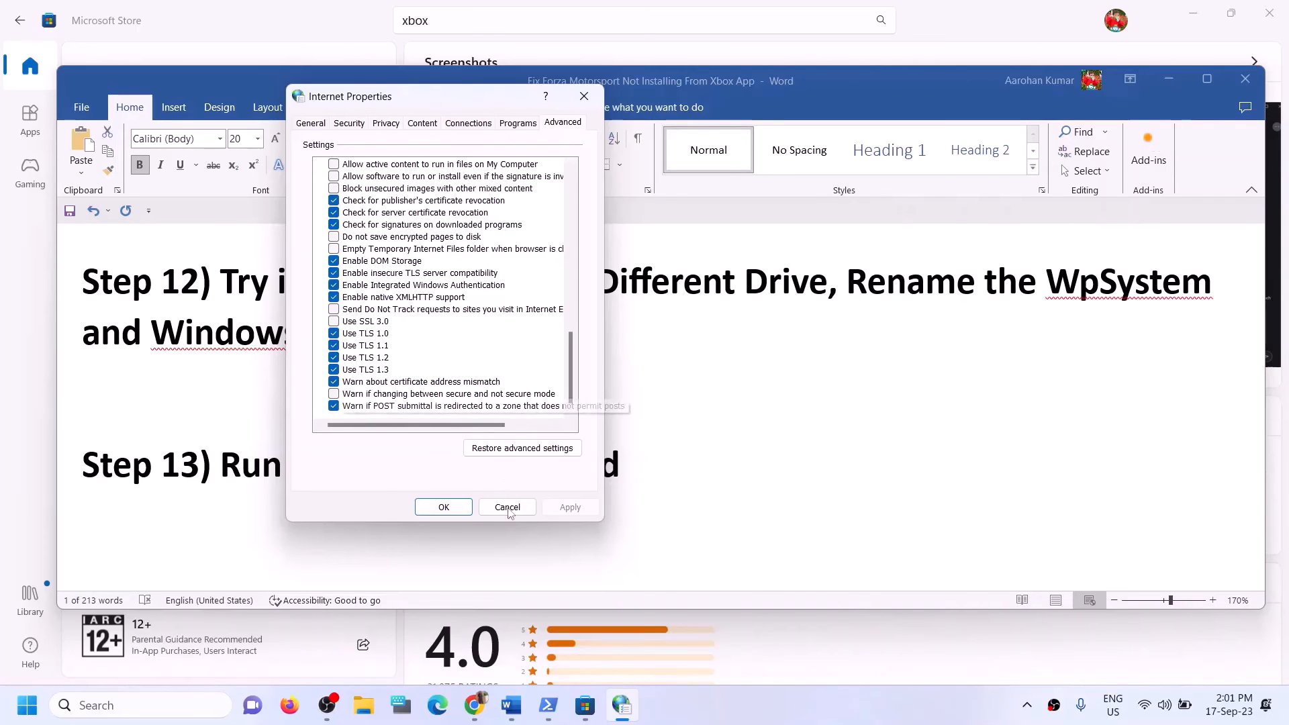
pyautogui.click(468, 514)
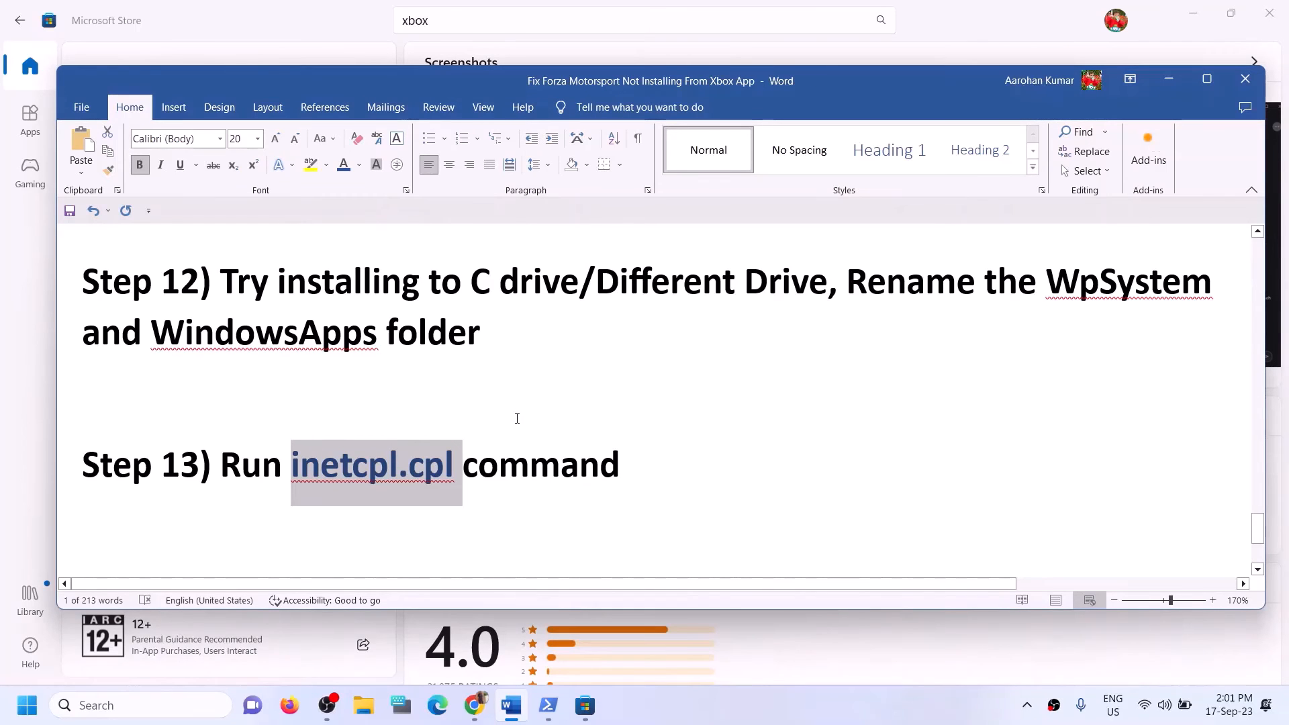
# Scroll to Step 14 and select its heading and the windows10 and windows11 link lines.
pyautogui.scroll(-1, 517, 418)
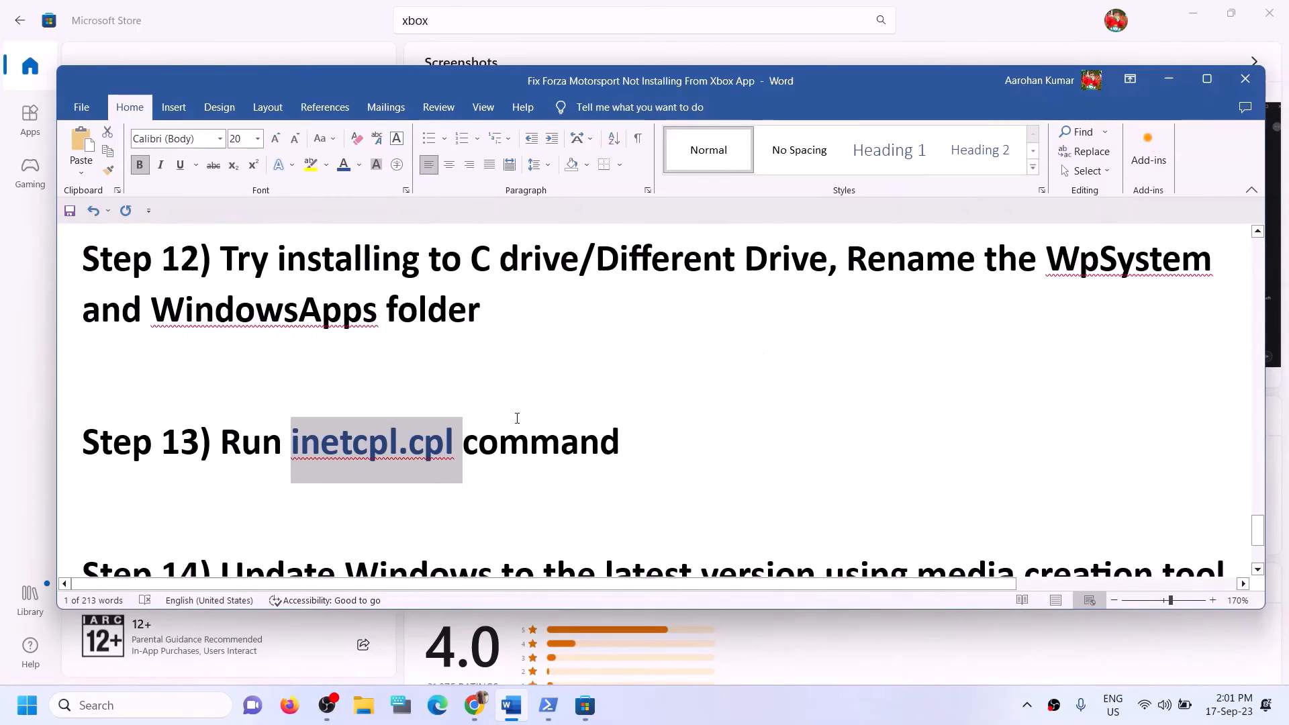
pyautogui.scroll(-3, 517, 418)
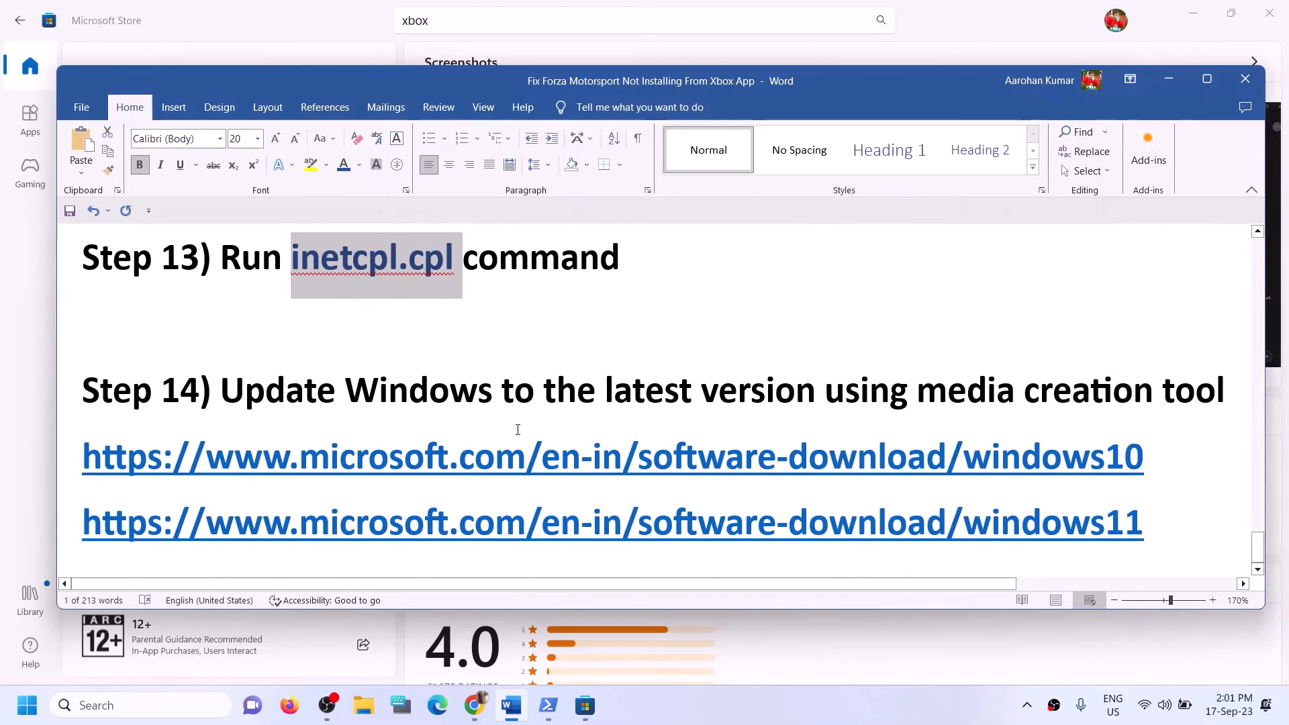
pyautogui.moveTo(320, 402); pyautogui.dragTo(1229, 406)
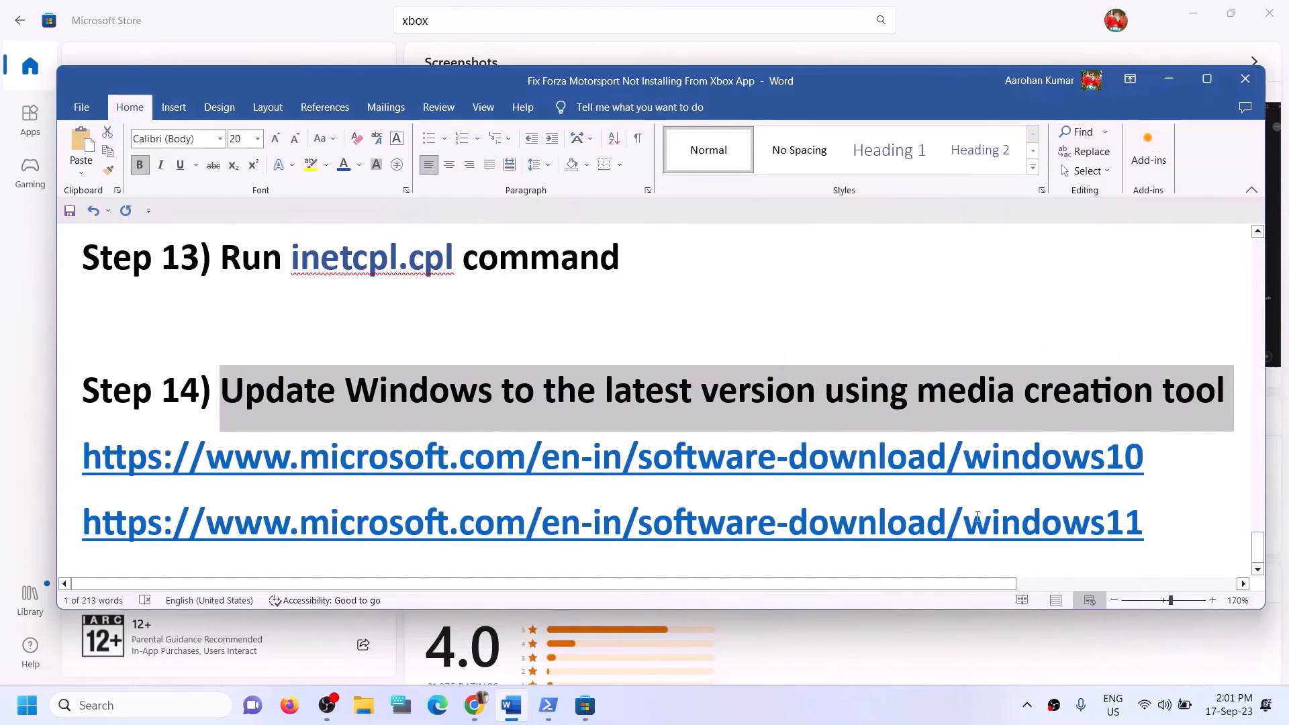
pyautogui.click(845, 718)
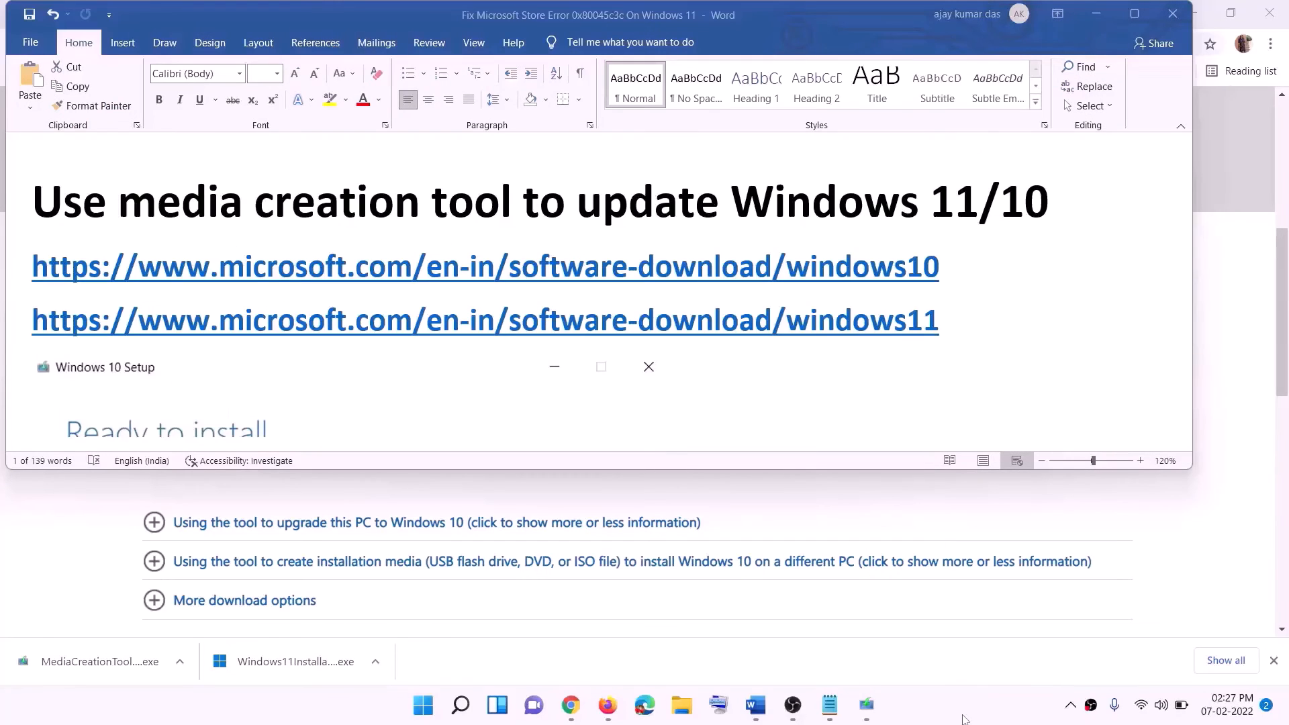
pyautogui.click(948, 267)
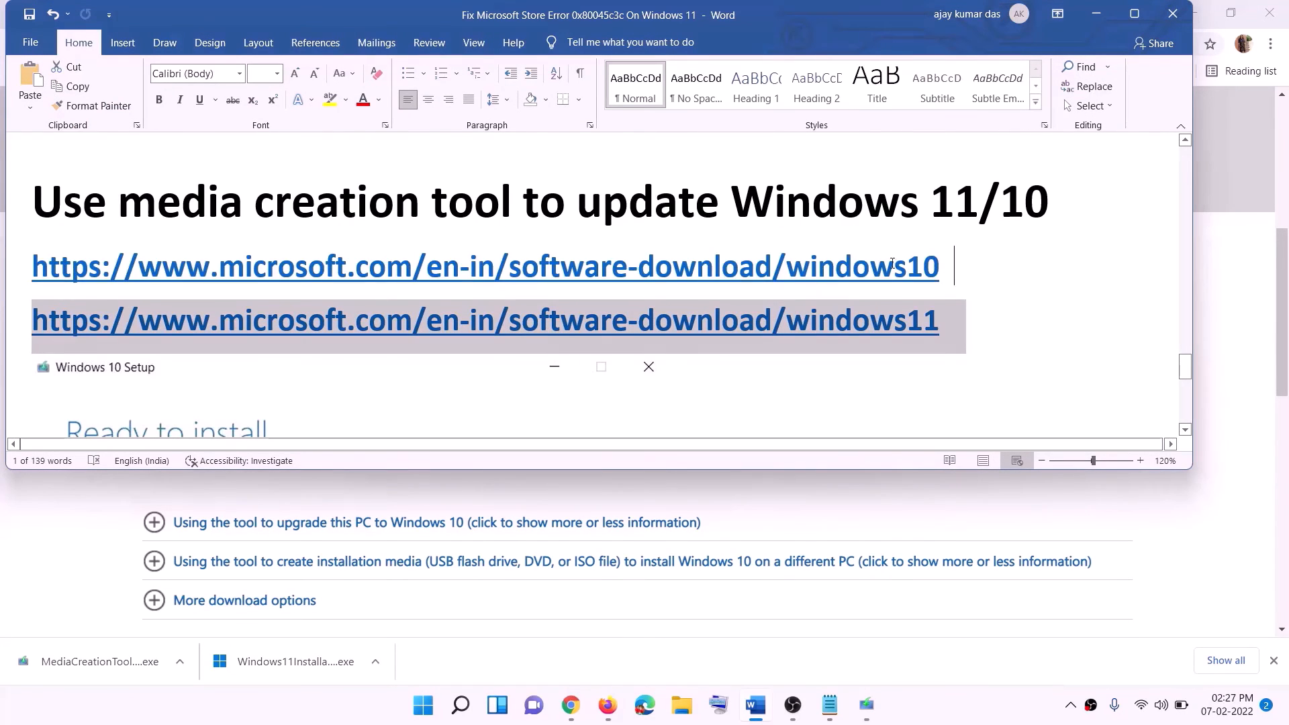
pyautogui.tripleClick(892, 263)
pyautogui.tripleClick(958, 322)
# Download the Windows 10 media creation tool from the Download Windows 10 page.
pyautogui.click(1096, 13)
pyautogui.scroll(6, 548, 345)
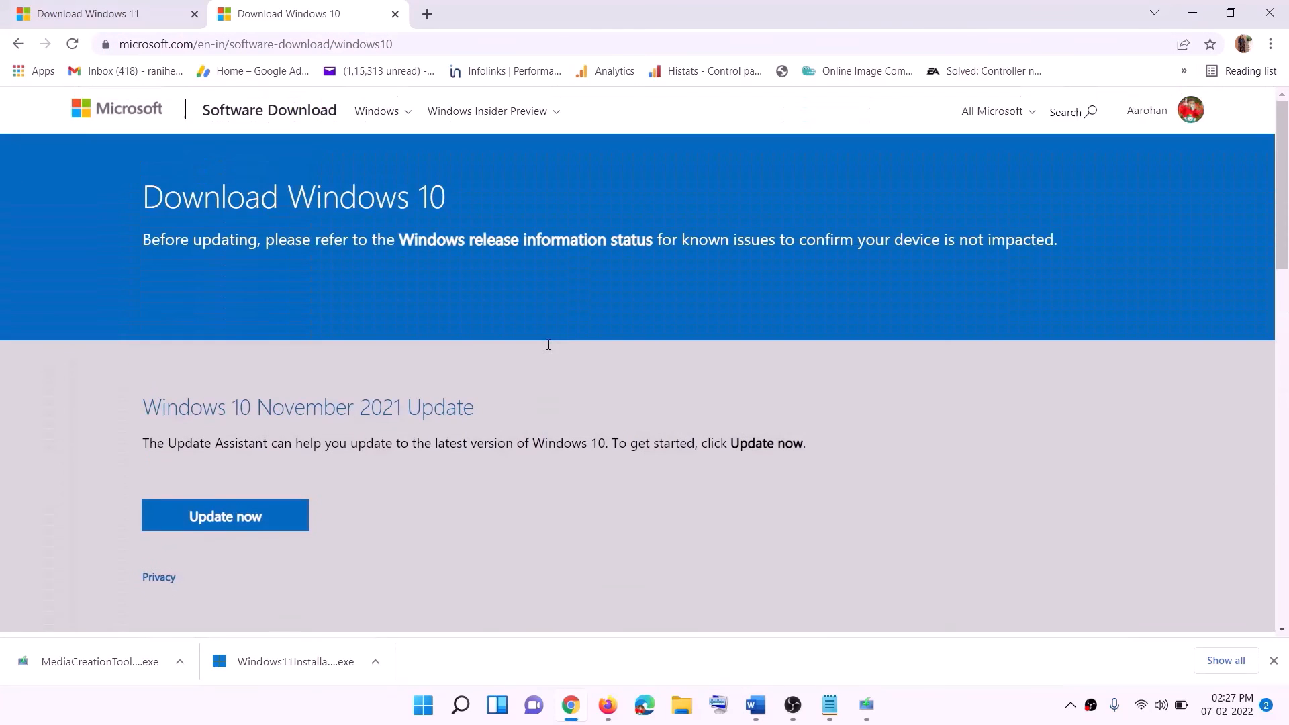
pyautogui.scroll(-5, 488, 263)
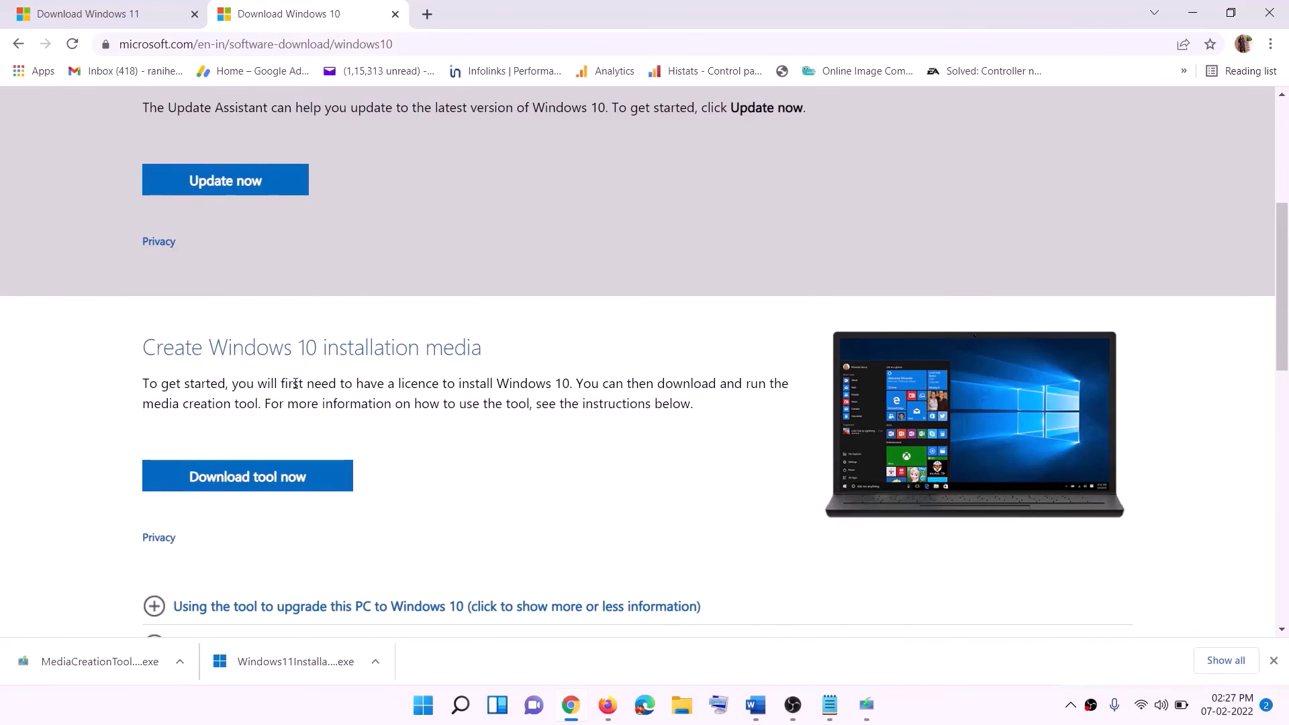
pyautogui.moveTo(152, 406); pyautogui.dragTo(288, 405)
pyautogui.scroll(-3, 428, 369)
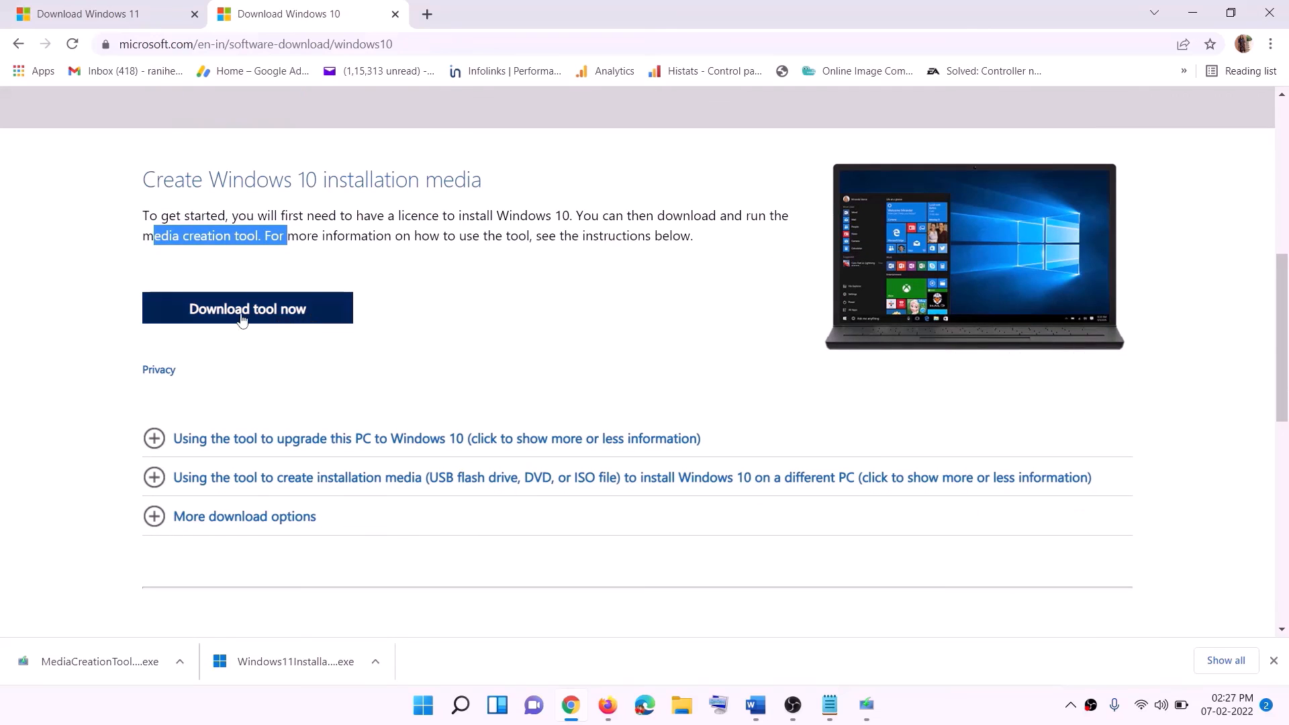
pyautogui.click(241, 316)
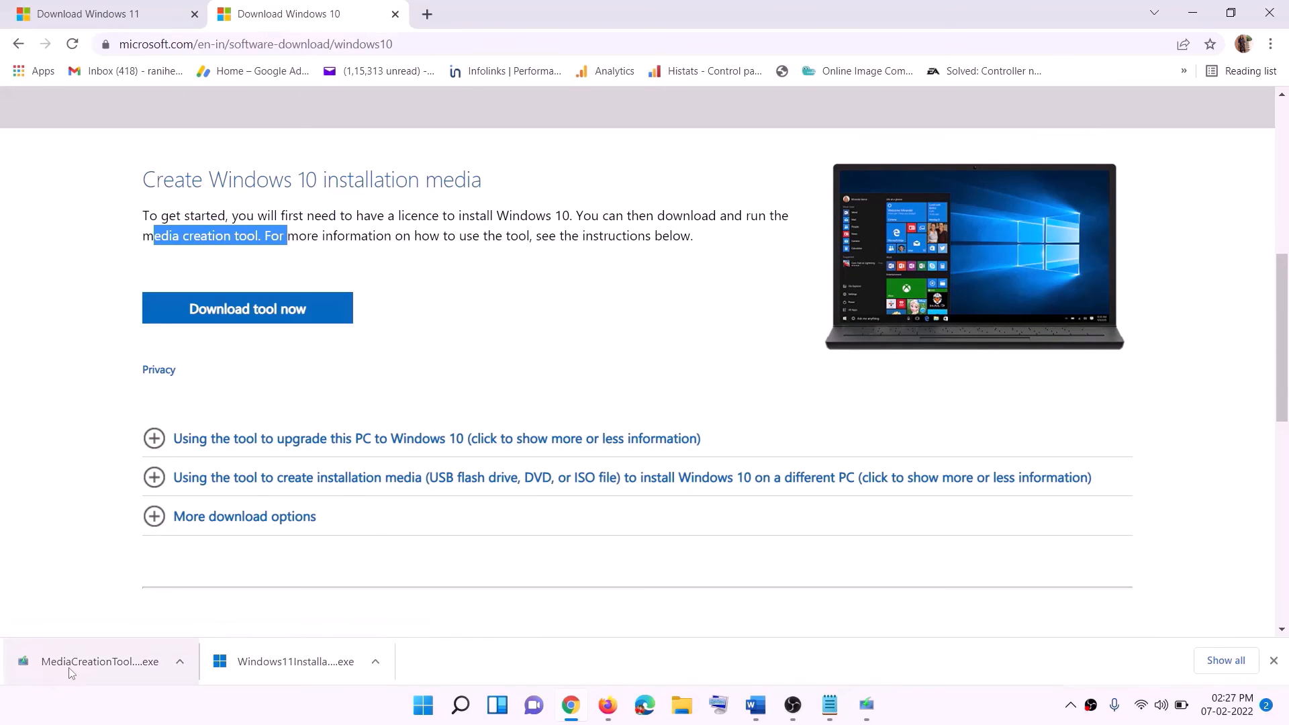
# Accept the Windows 10 license terms and choose 'Upgrade this PC now' to begin downloading.
pyautogui.click(866, 705)
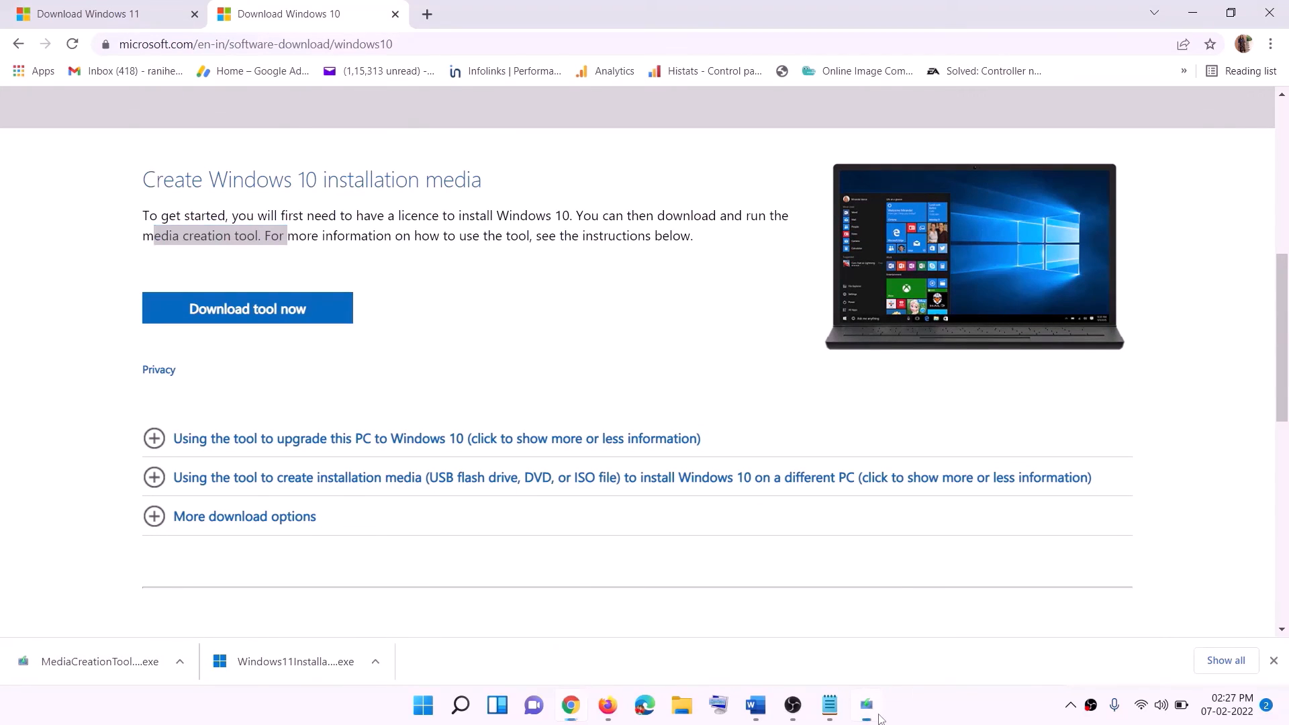
pyautogui.click(839, 548)
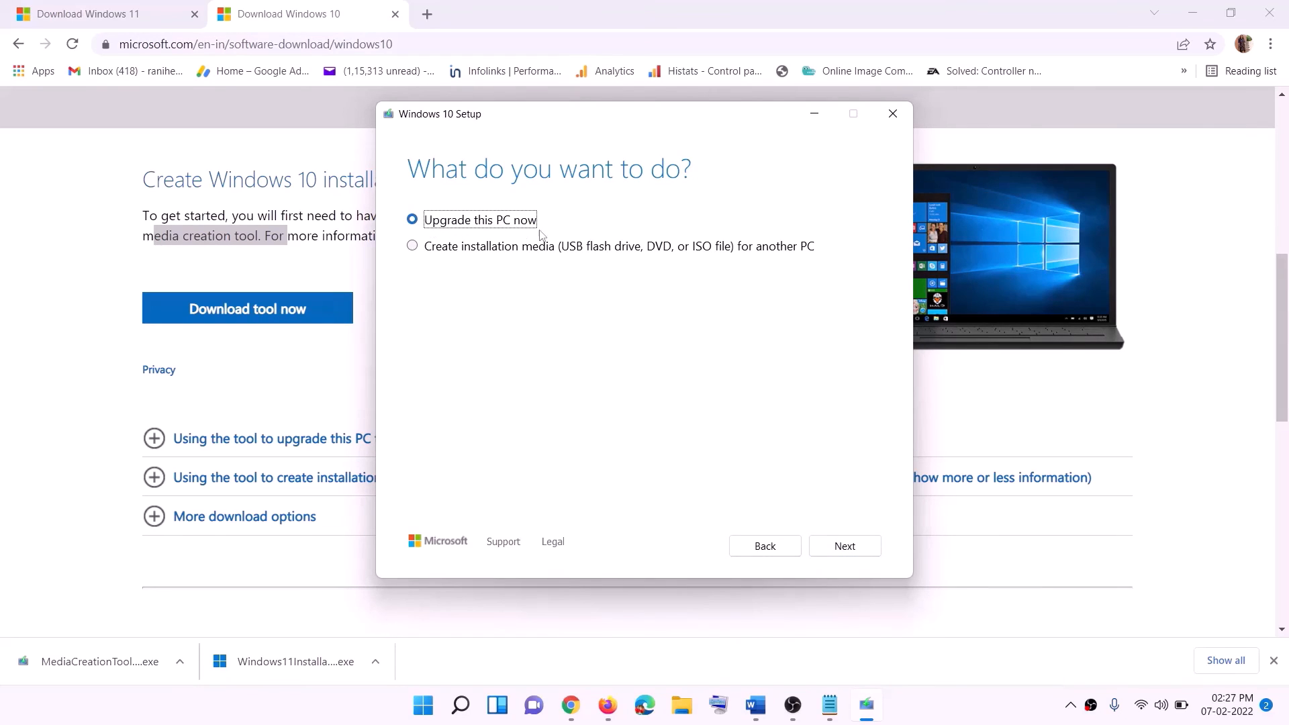
pyautogui.click(843, 547)
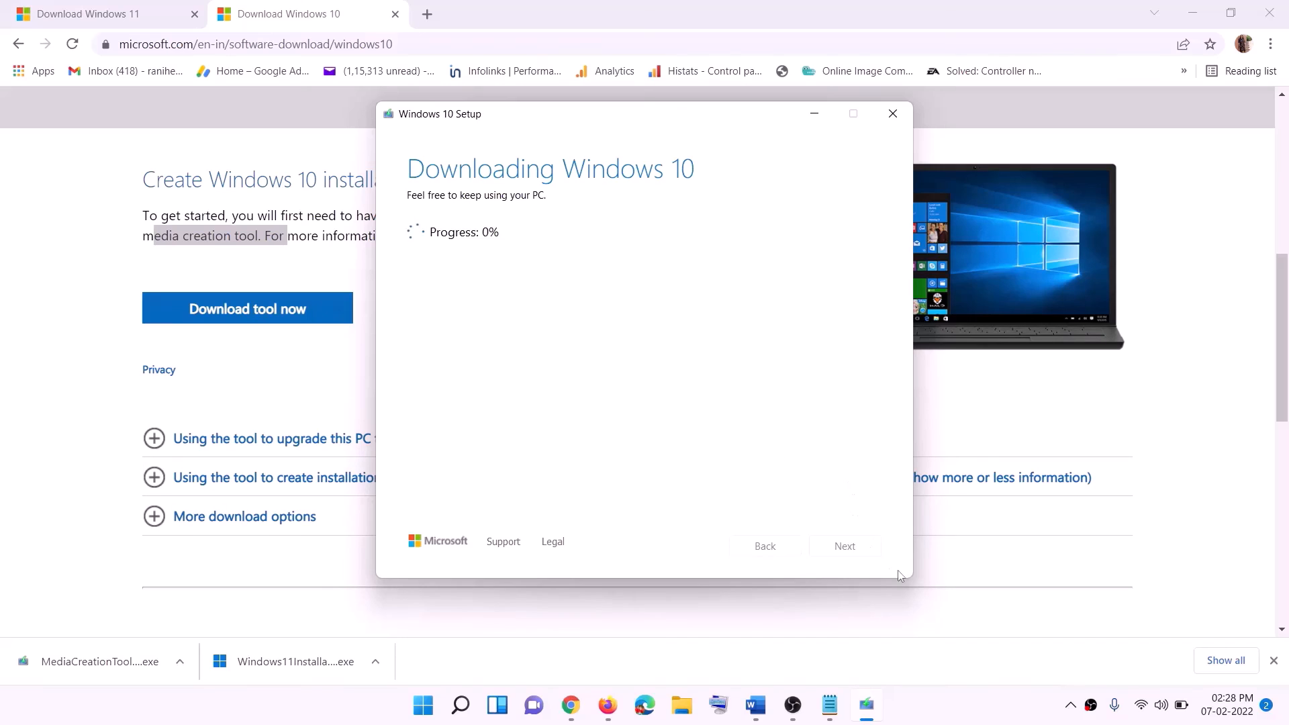
pyautogui.click(951, 719)
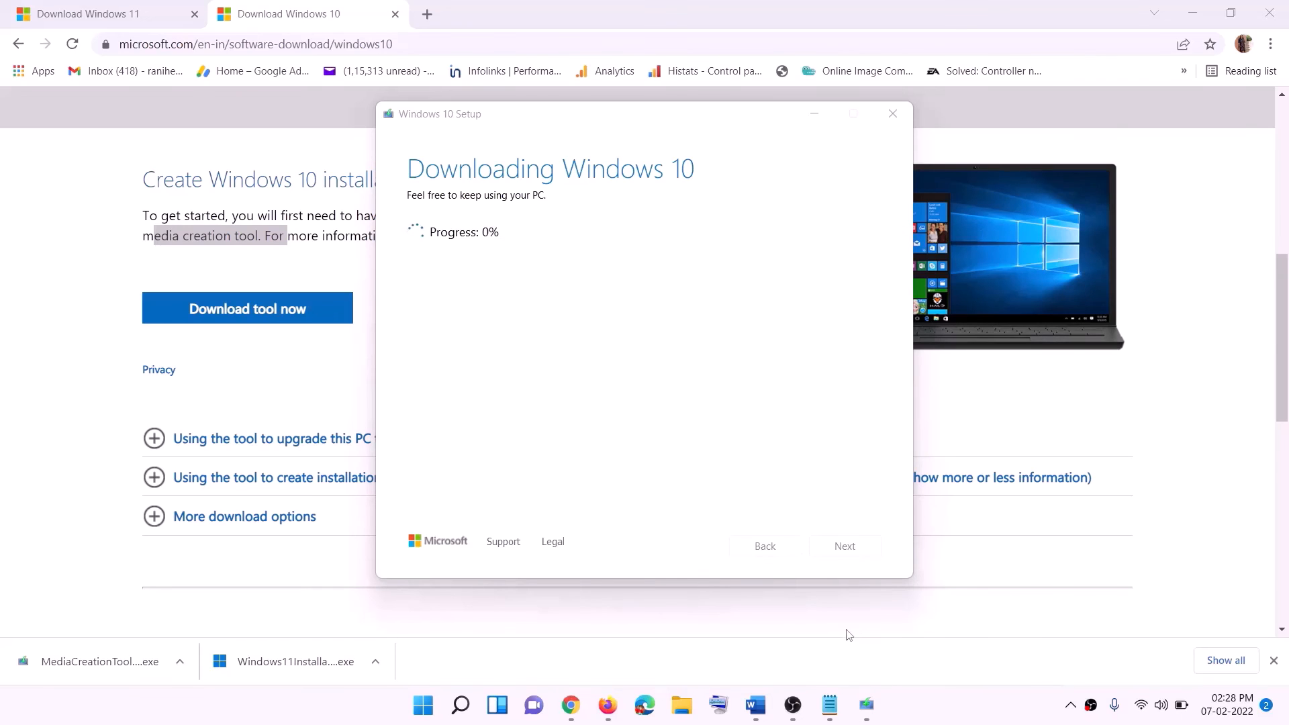
pyautogui.click(755, 706)
pyautogui.scroll(-1, 65, 307)
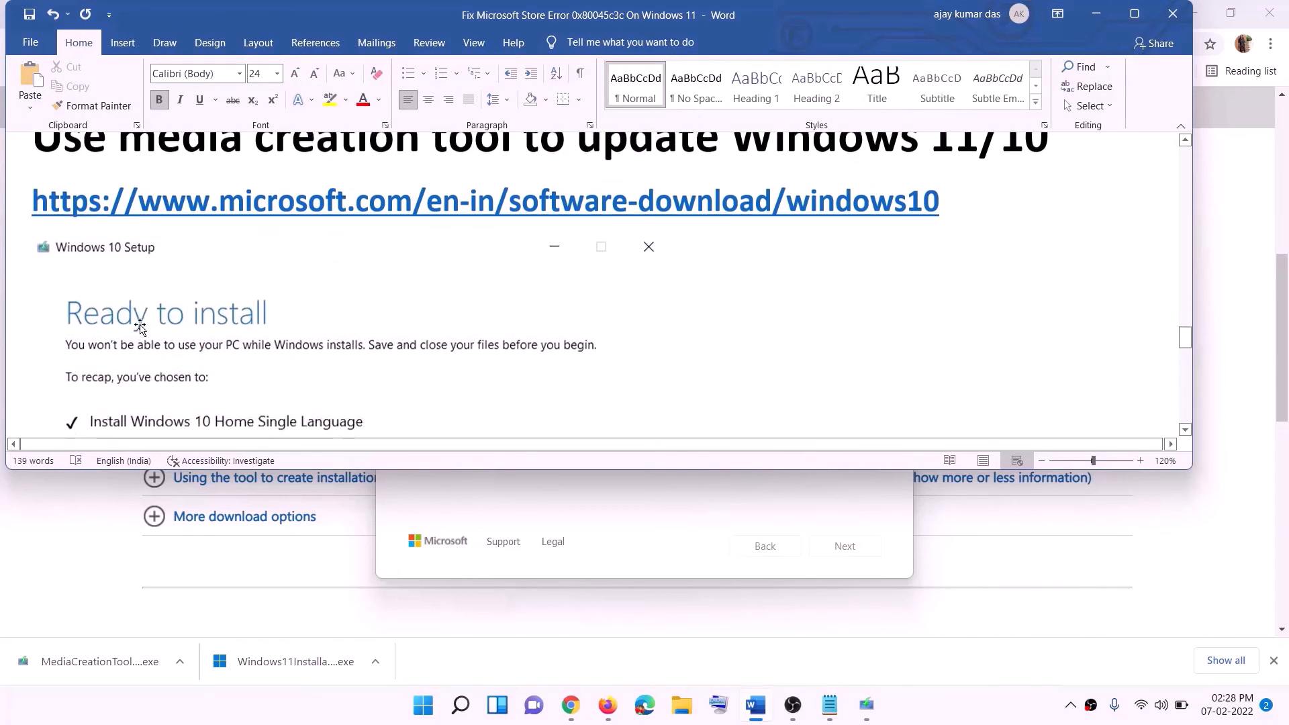
# Review the guide's Ready to install screenshot in maximized Word, then return to Download Windows 11.
pyautogui.click(1134, 13)
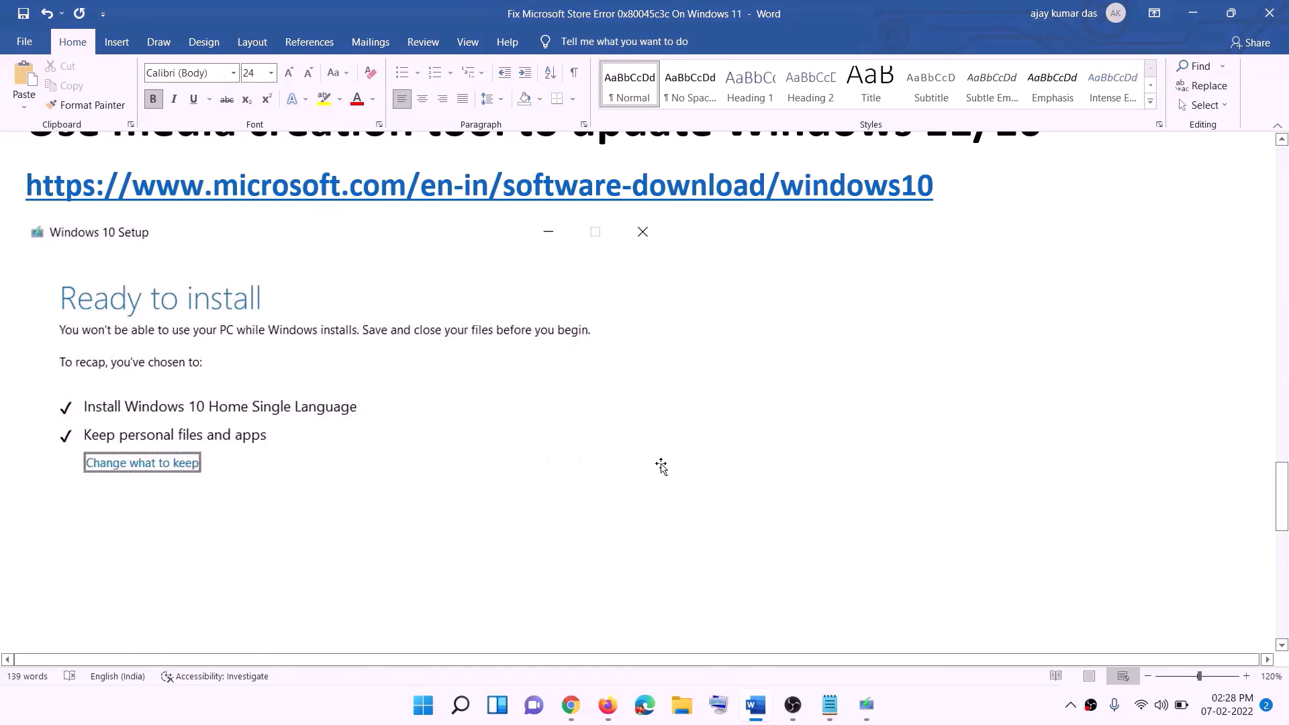
pyautogui.scroll(-2, 662, 466)
pyautogui.scroll(-1, 662, 467)
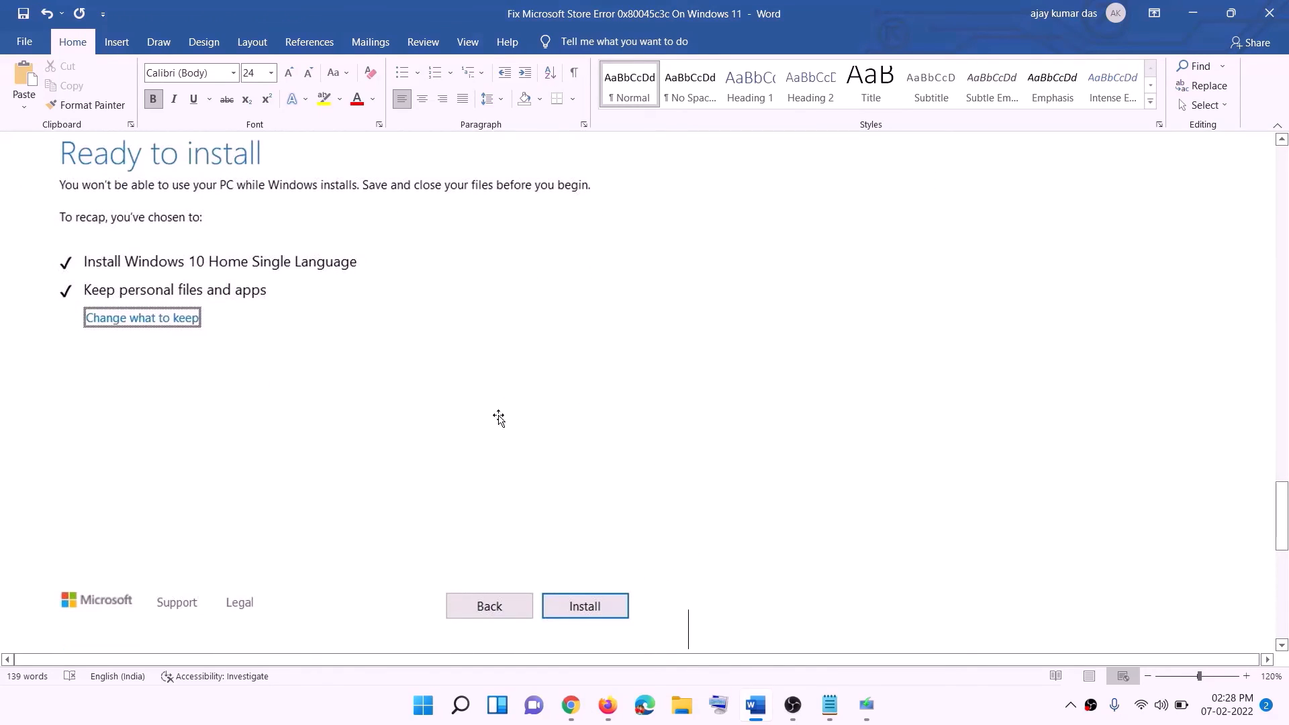
pyautogui.scroll(1, 527, 416)
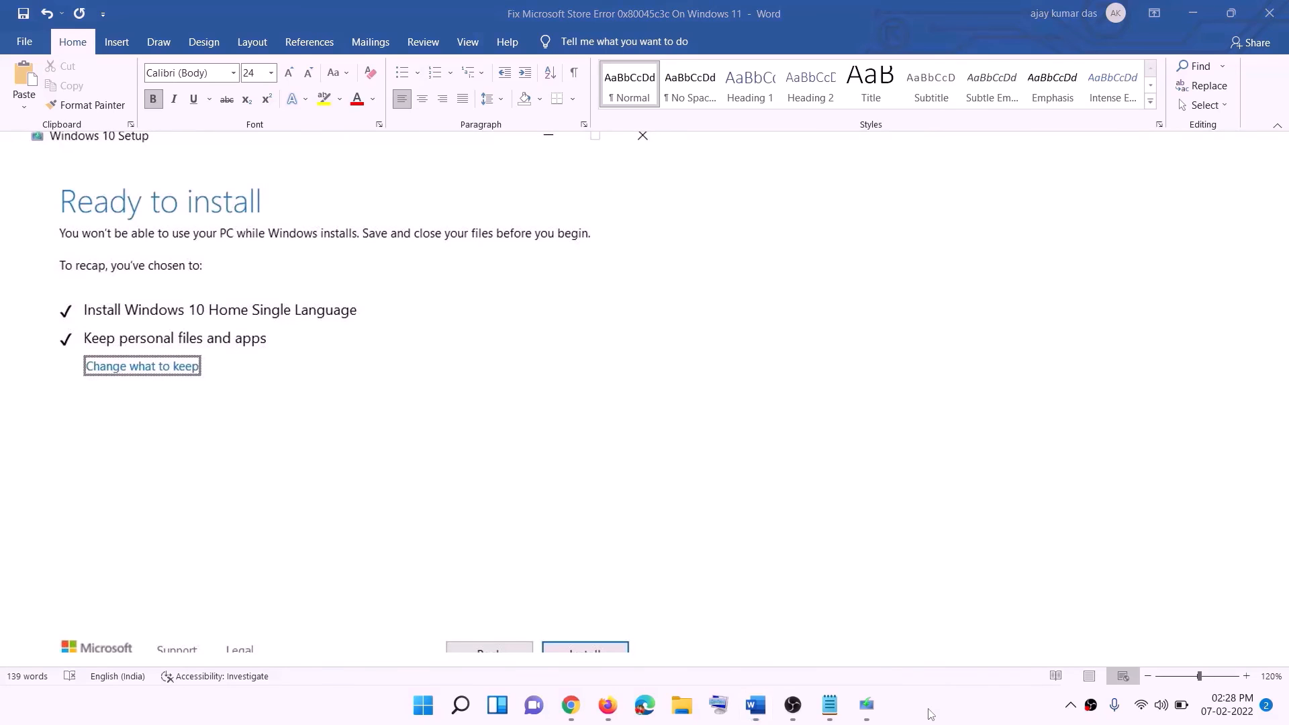
pyautogui.click(591, 706)
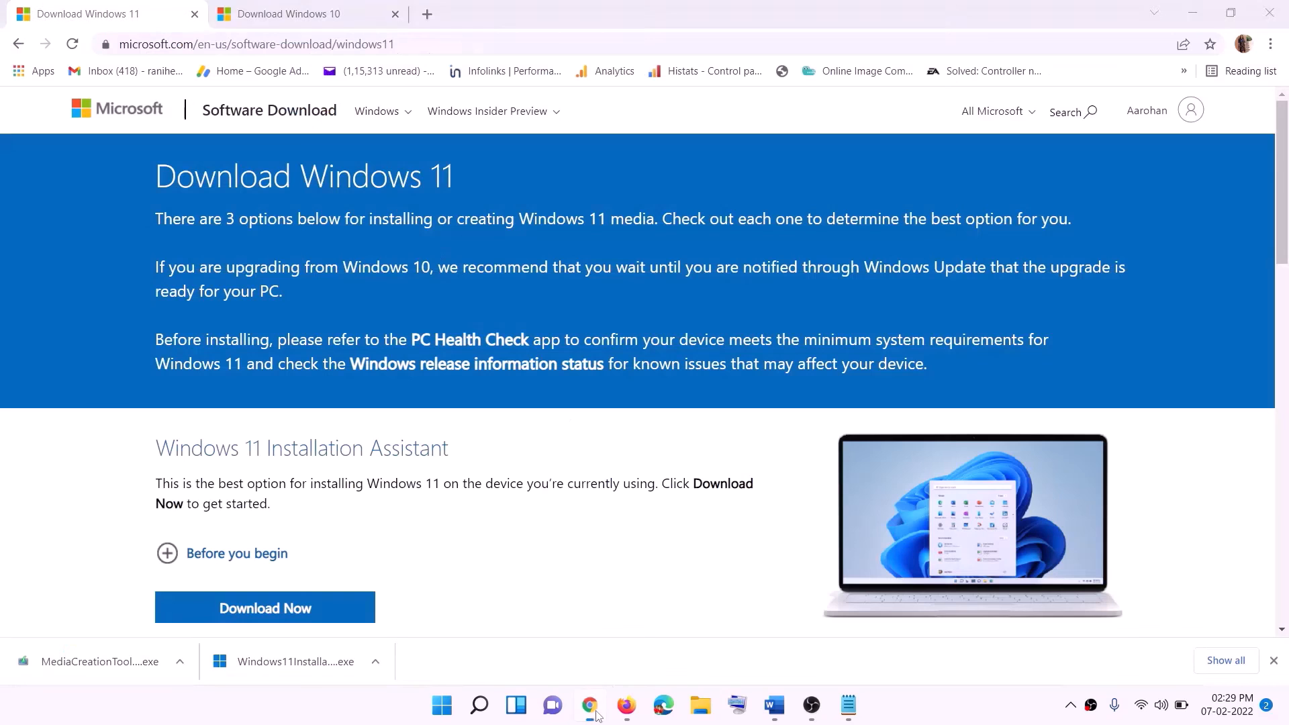
# Download and launch the Windows 11 media creation tool, allowing it to make changes.
pyautogui.scroll(-5, 418, 443)
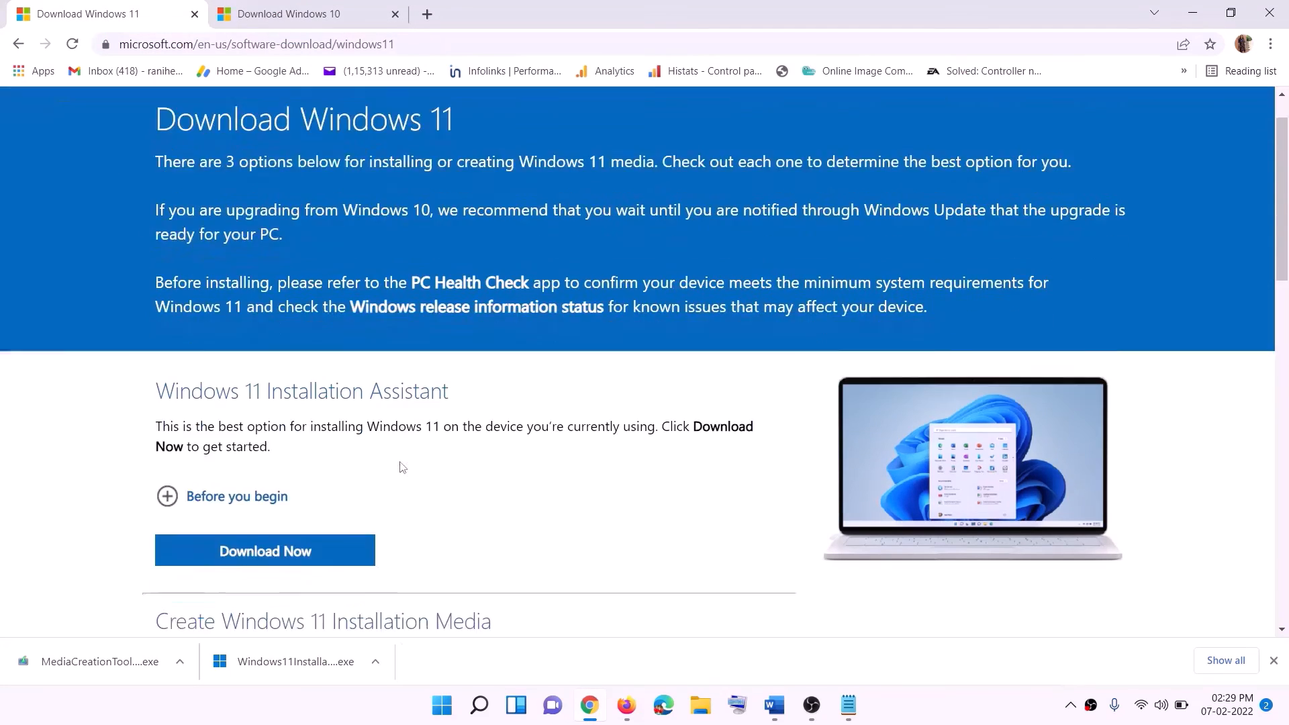
pyautogui.moveTo(247, 399); pyautogui.dragTo(373, 400)
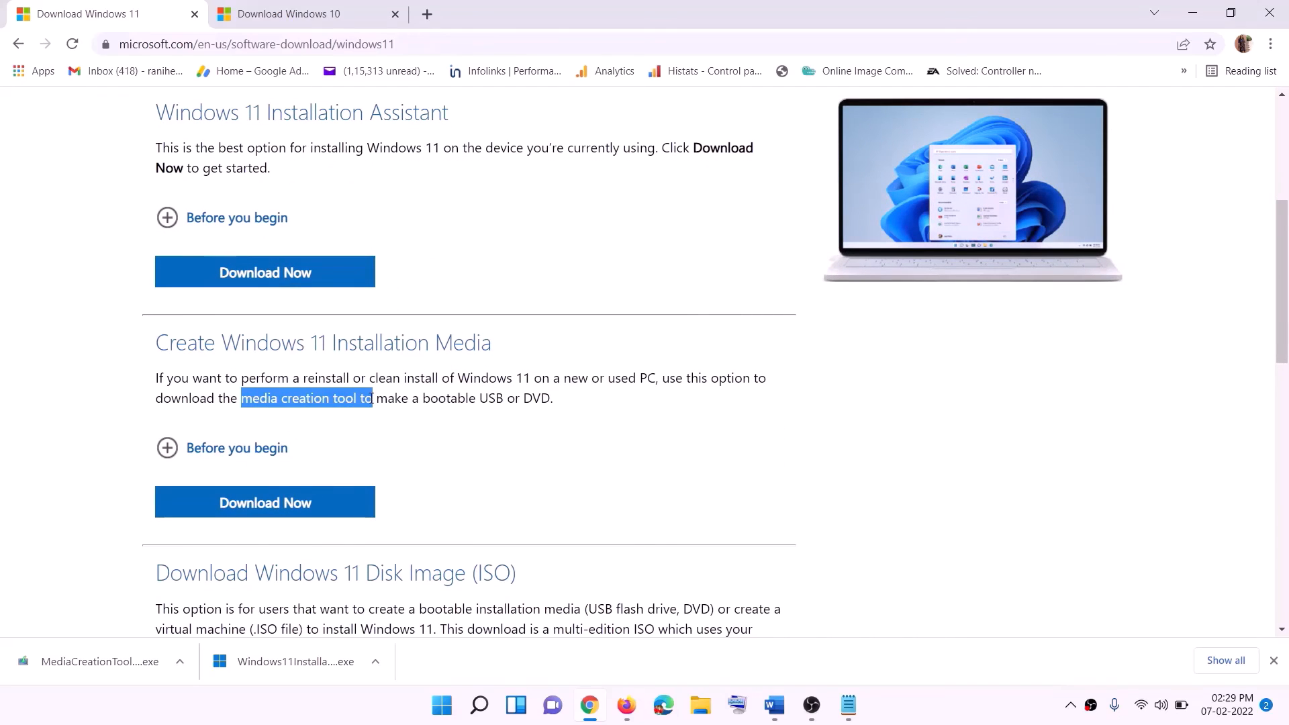
pyautogui.click(255, 510)
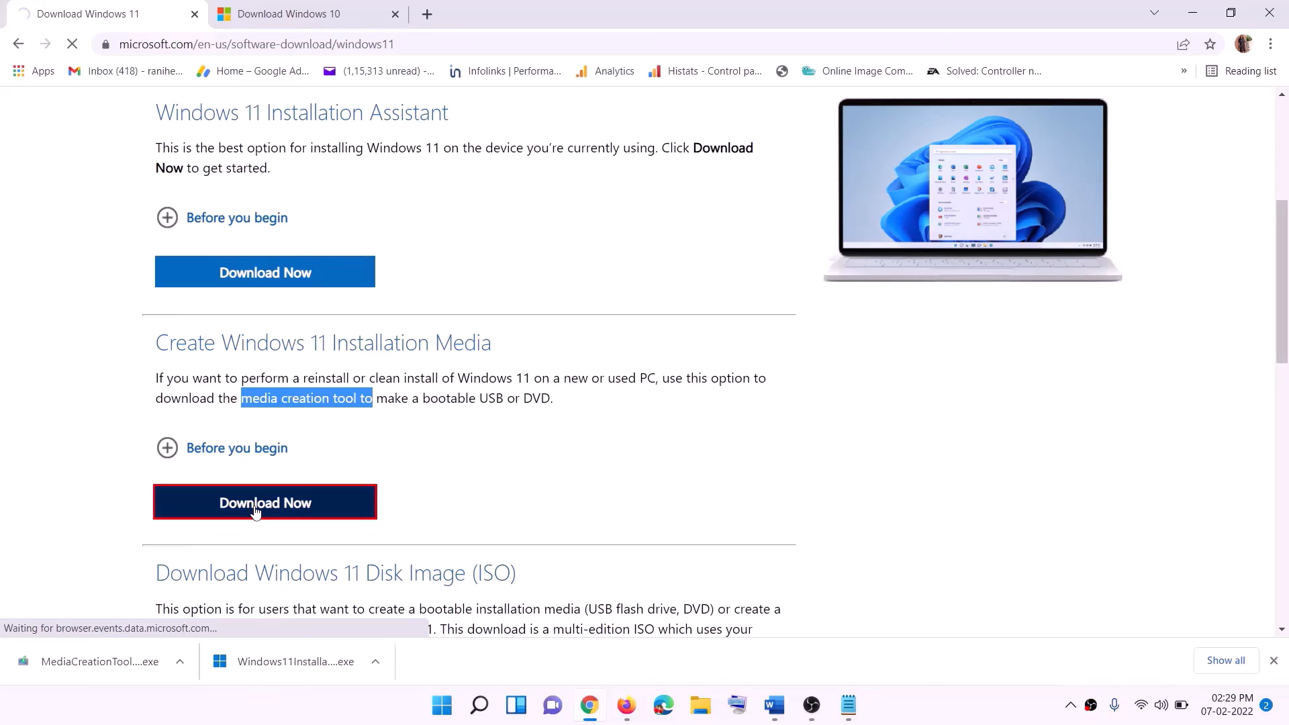
pyautogui.click(88, 666)
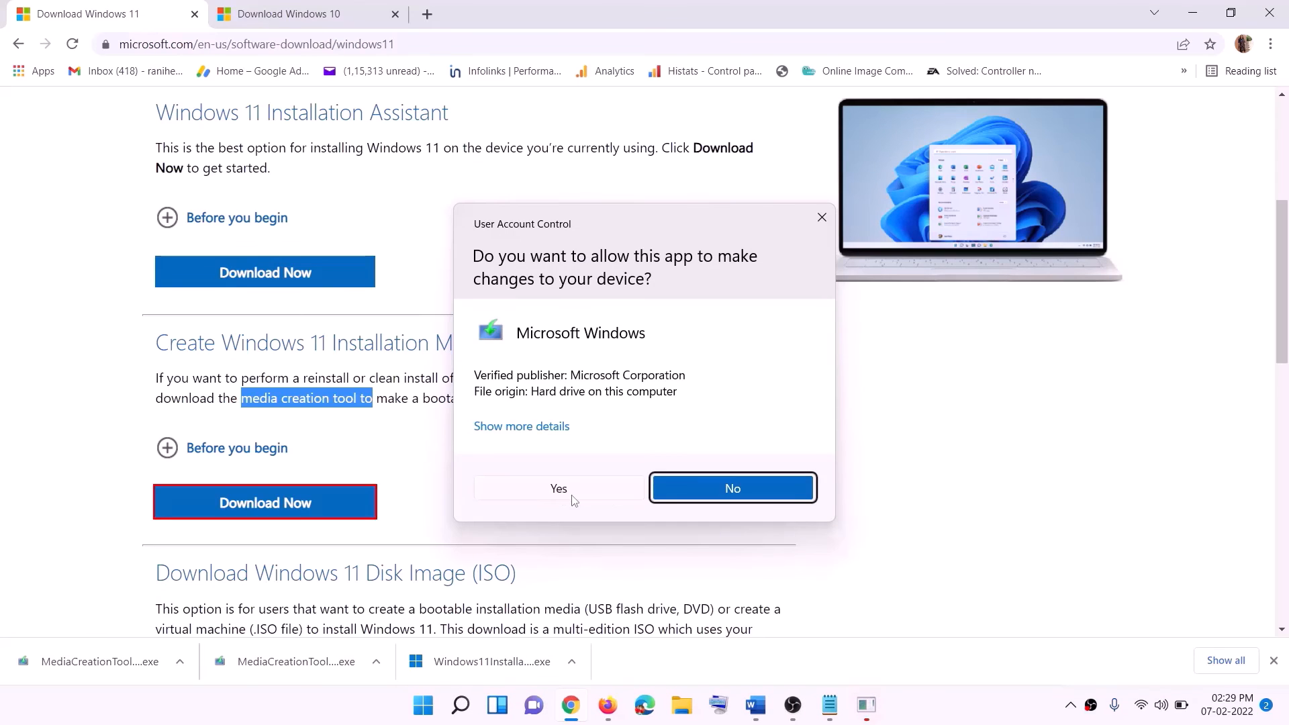
pyautogui.click(571, 495)
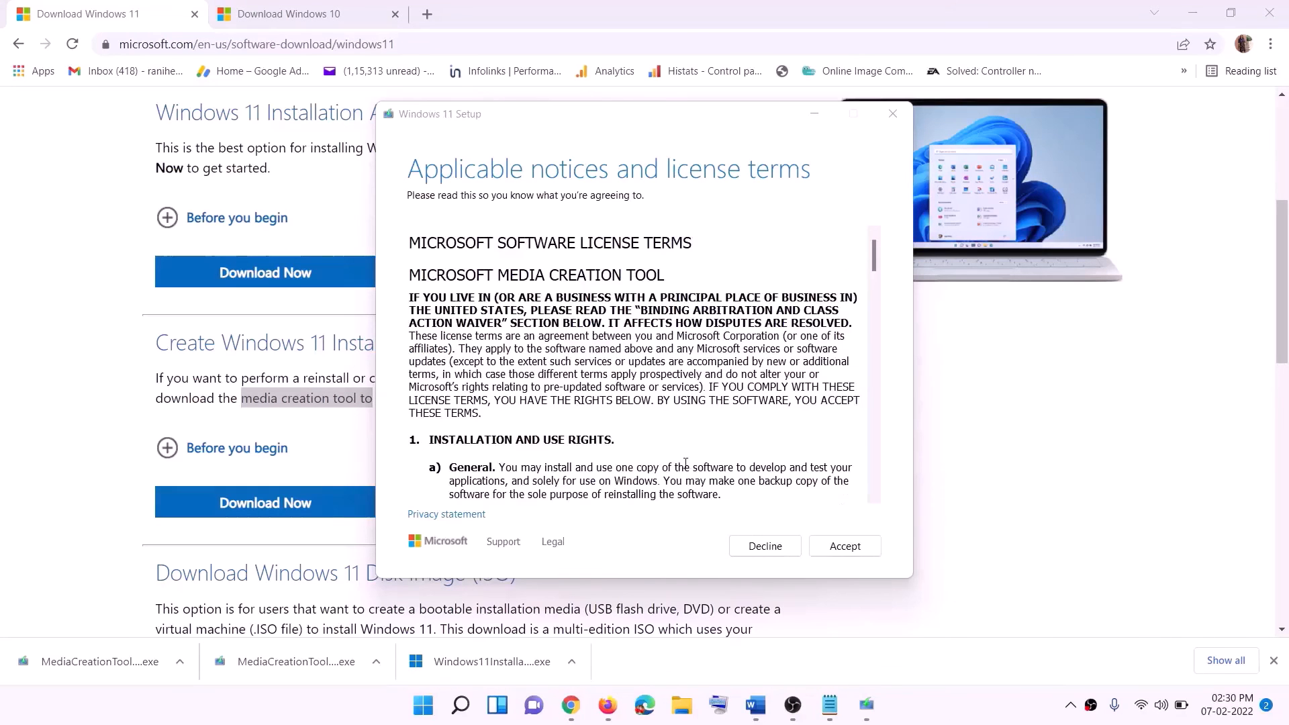
# Accept the terms, keep the default edition, and save an ISO file named Windows to the Desktop.
pyautogui.click(841, 544)
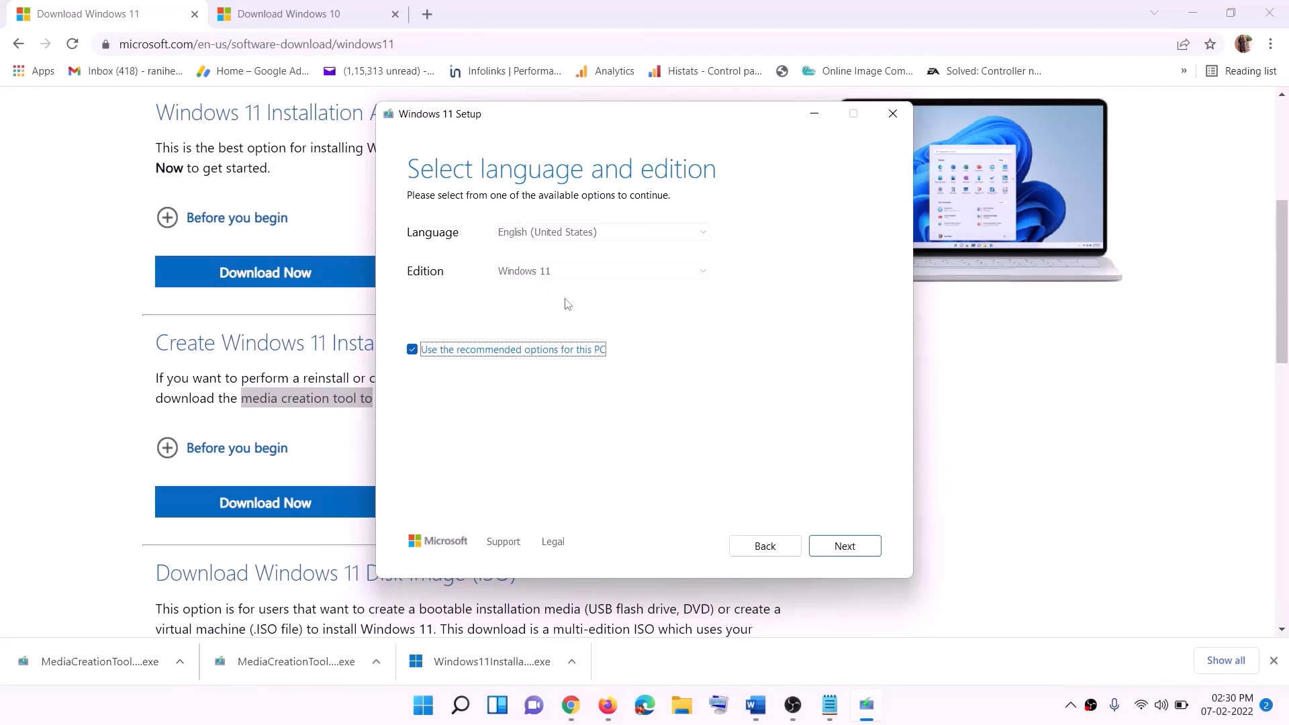
pyautogui.click(836, 544)
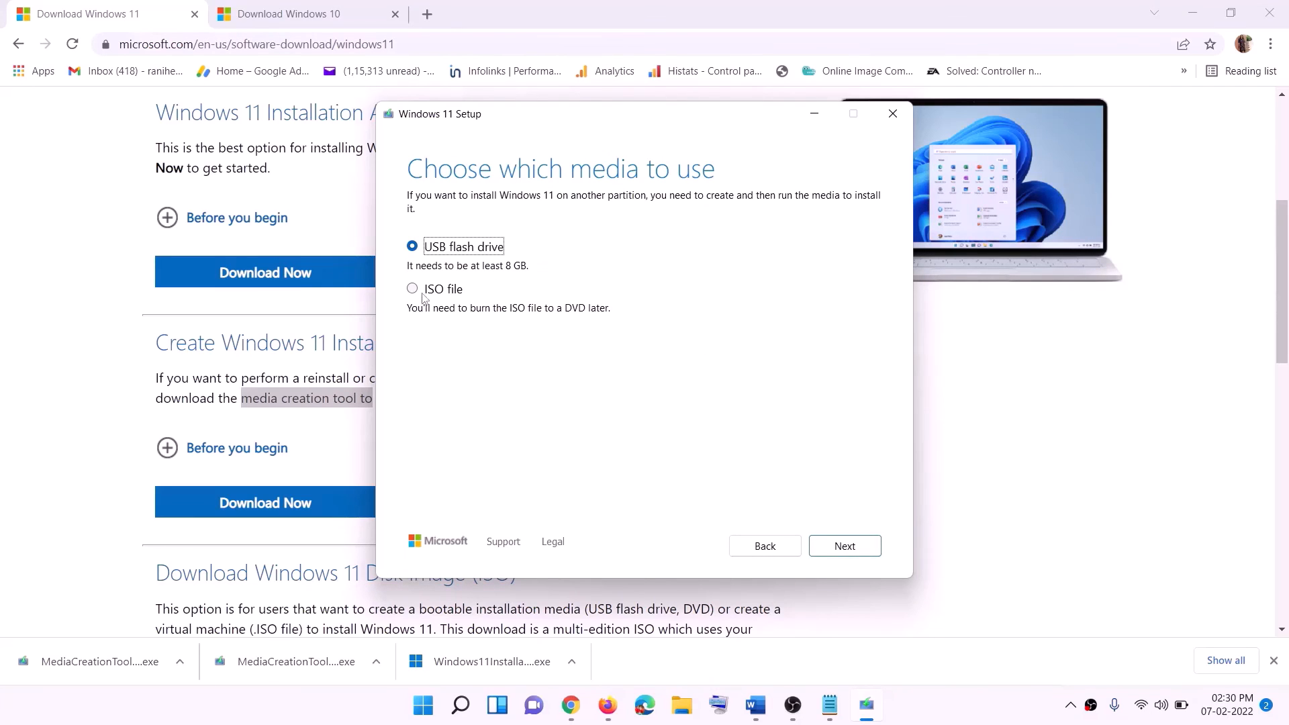
pyautogui.click(423, 294)
pyautogui.click(847, 546)
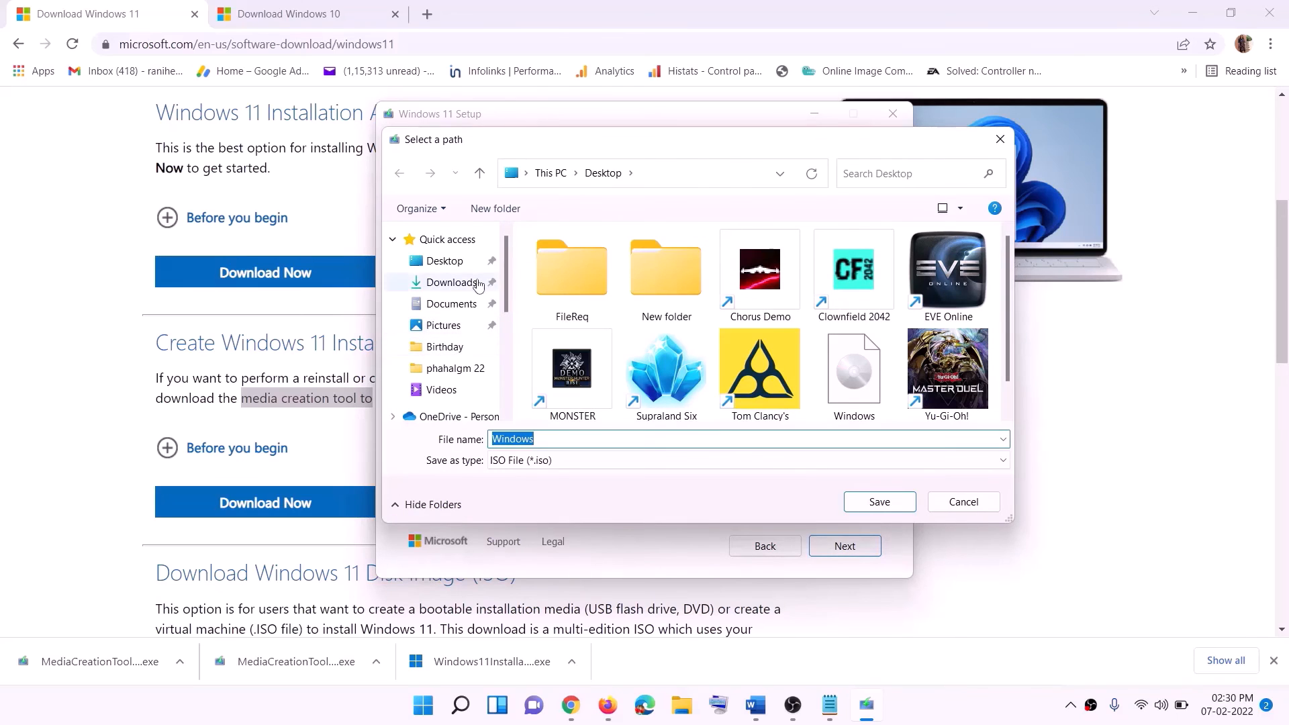
pyautogui.click(441, 263)
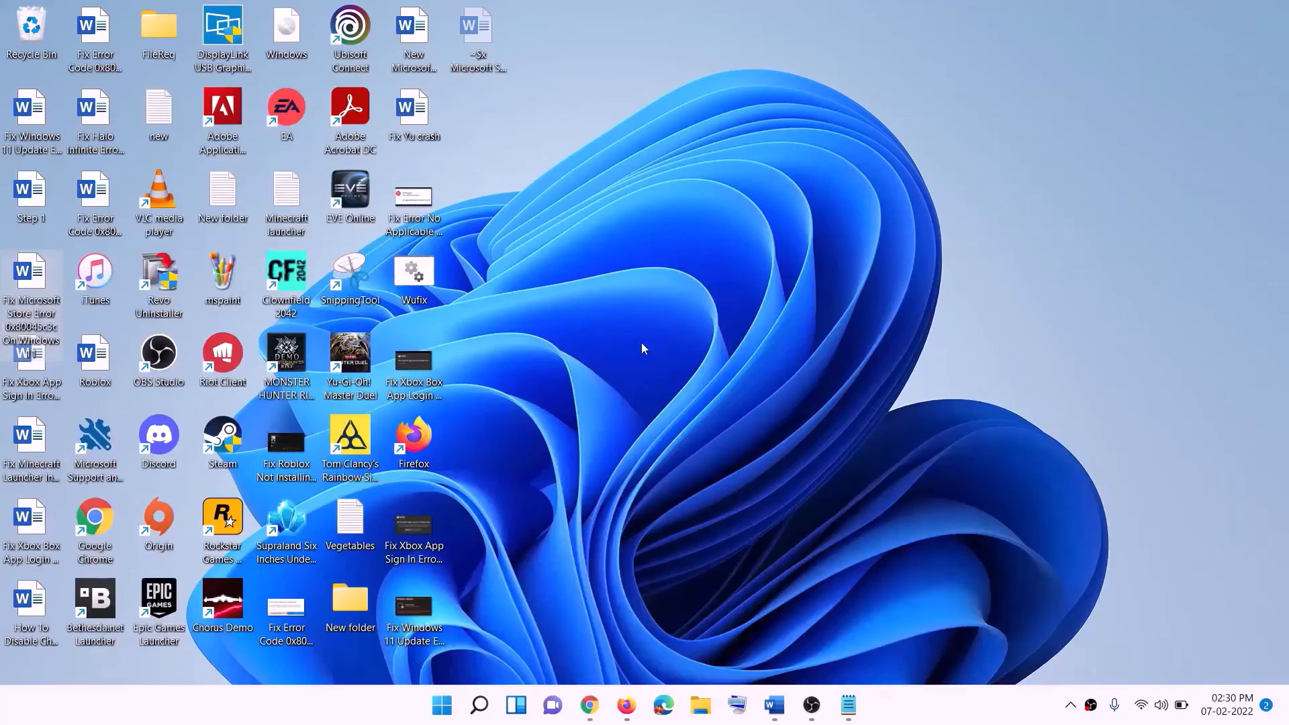
# Mount the Windows ISO from the desktop and run setup from DVD Drive (F:), approving UAC.
pyautogui.moveTo(295, 35); pyautogui.dragTo(517, 492)
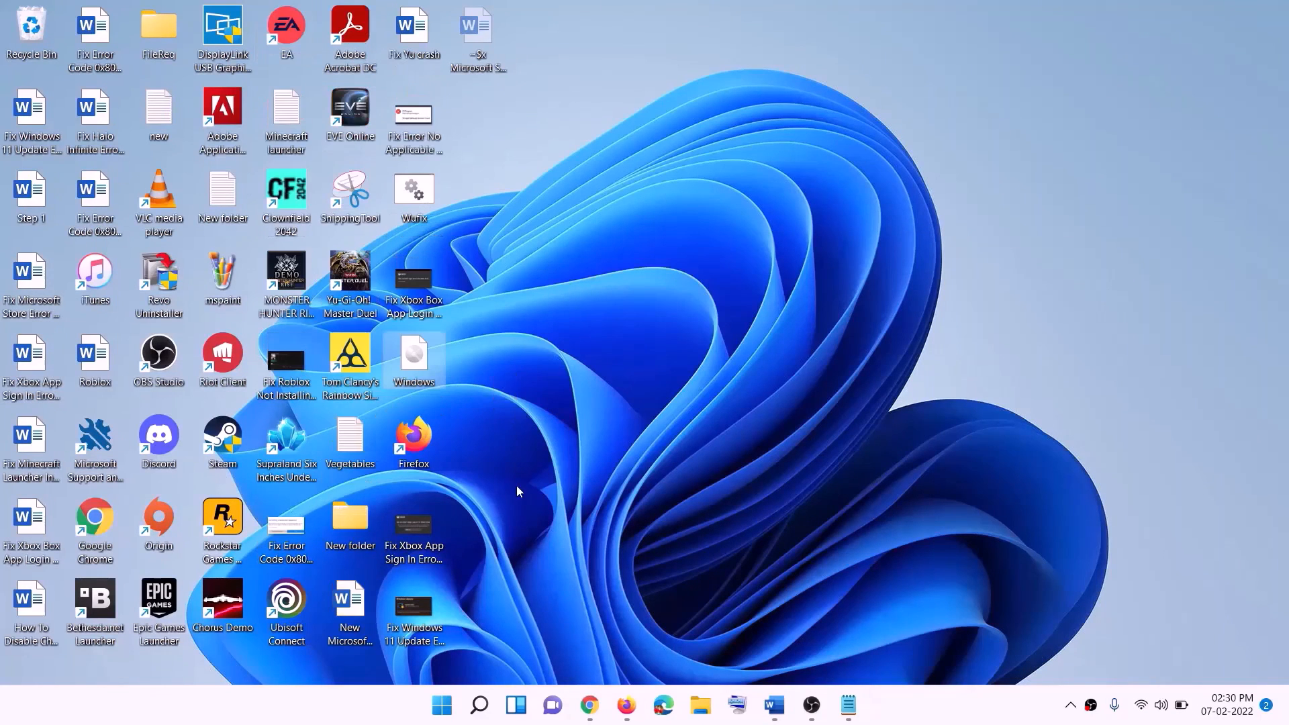
pyautogui.doubleClick(429, 352)
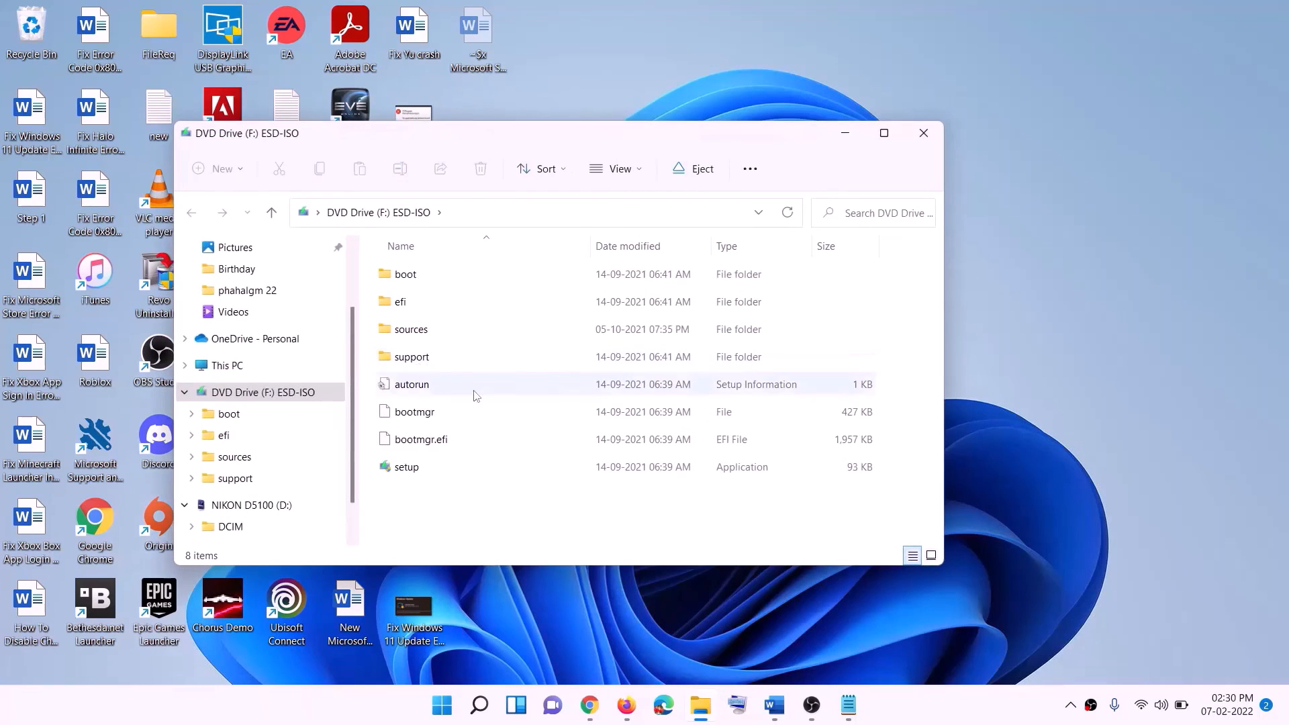
pyautogui.click(409, 469)
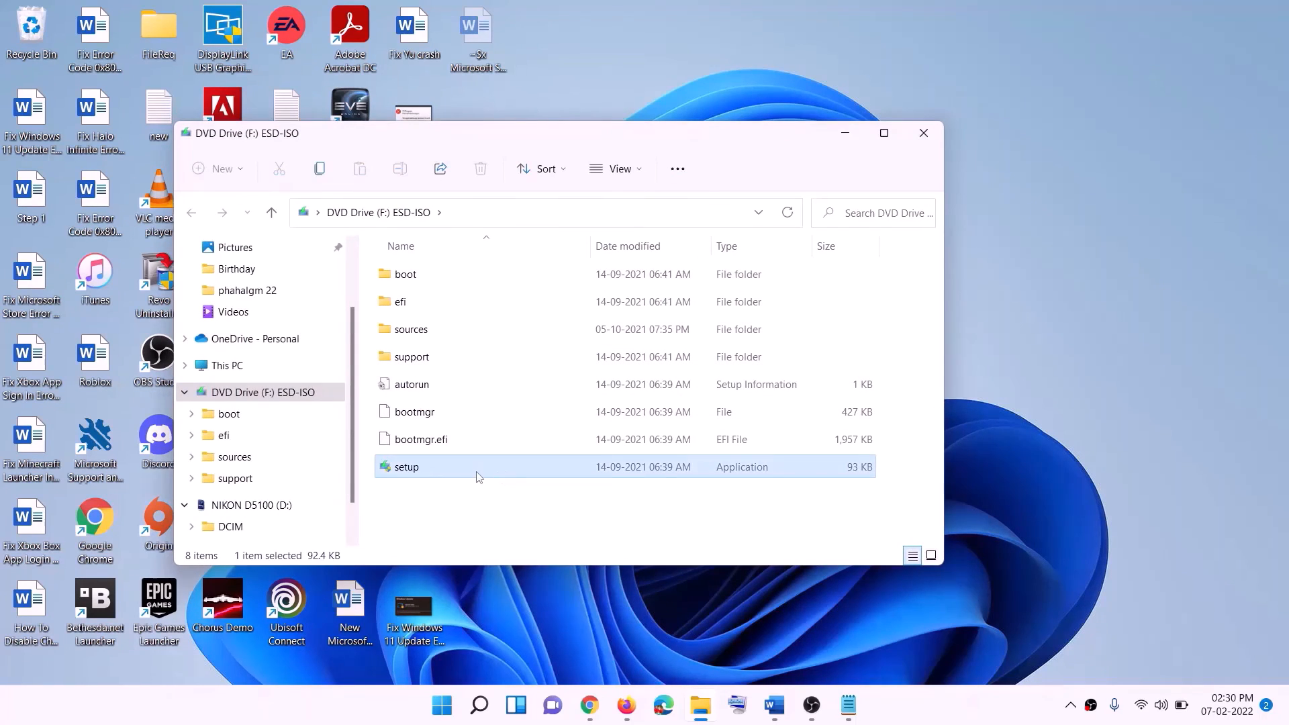
pyautogui.doubleClick(439, 466)
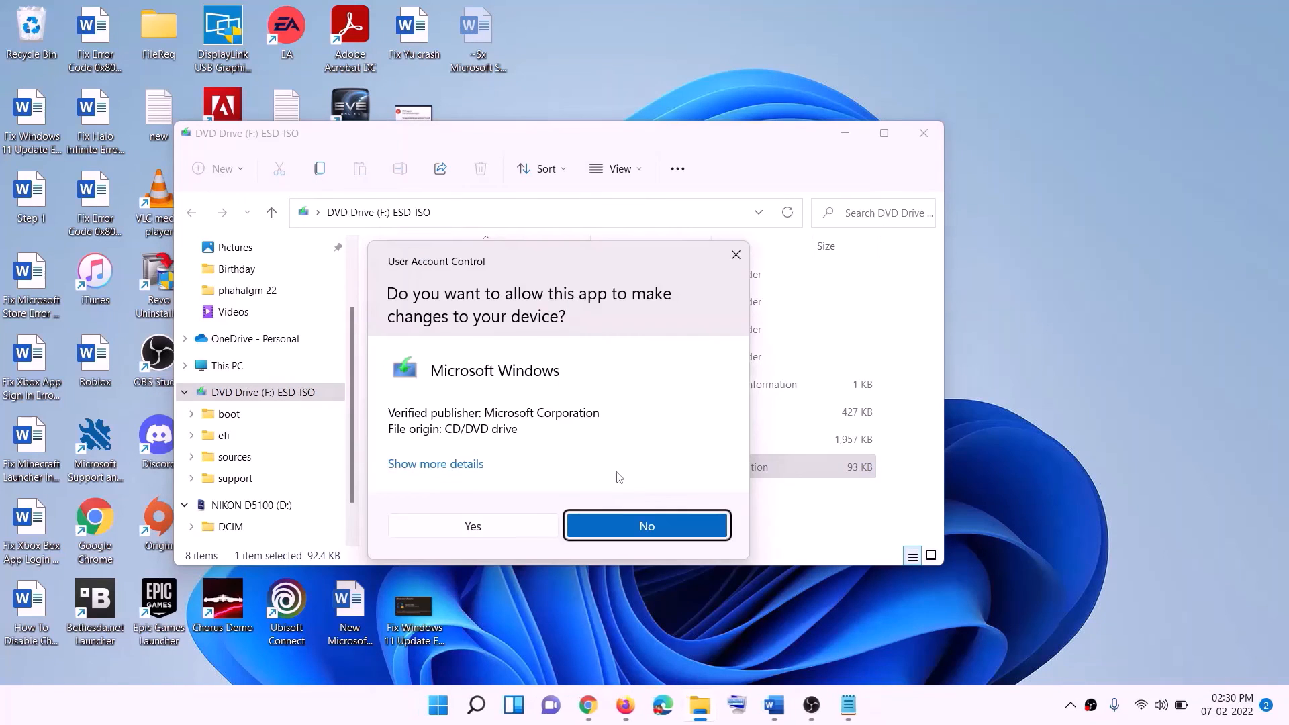
pyautogui.click(518, 529)
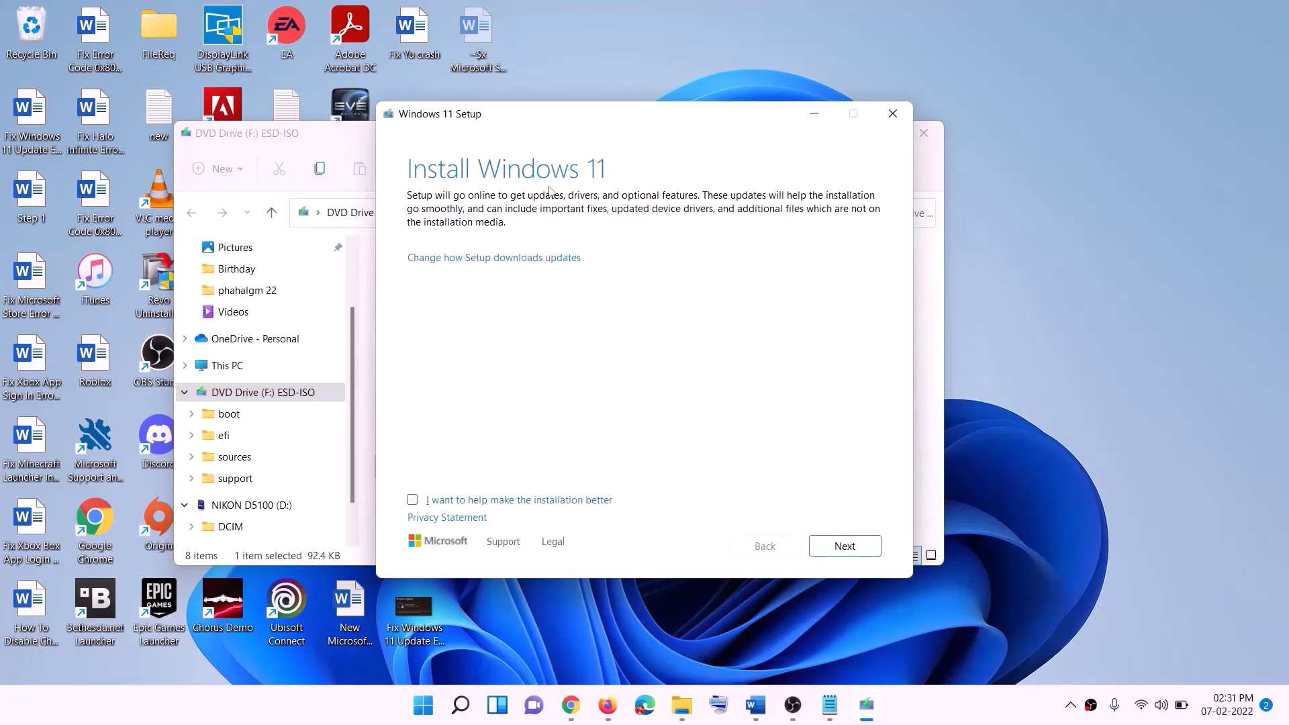
# Continue past Install Windows 11, then review the guide's Ready to install screenshot in Word.
pyautogui.click(851, 549)
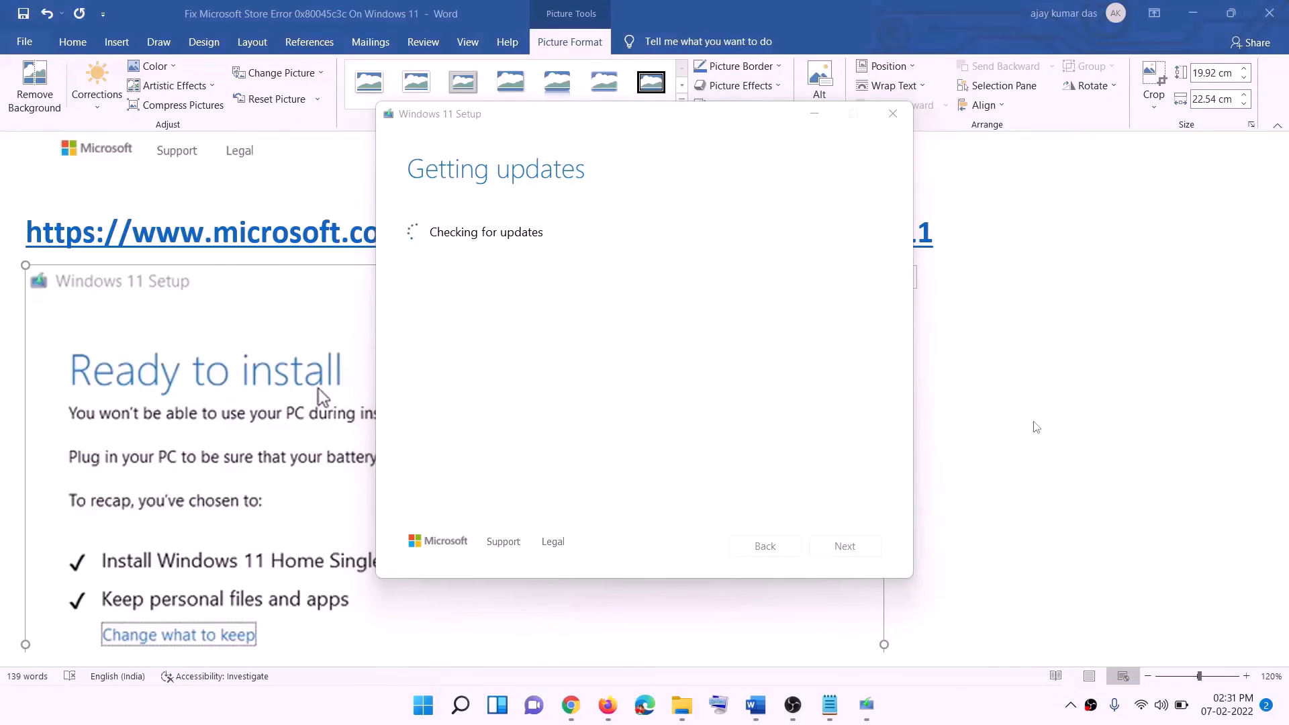
pyautogui.click(1023, 416)
pyautogui.scroll(-4, 298, 335)
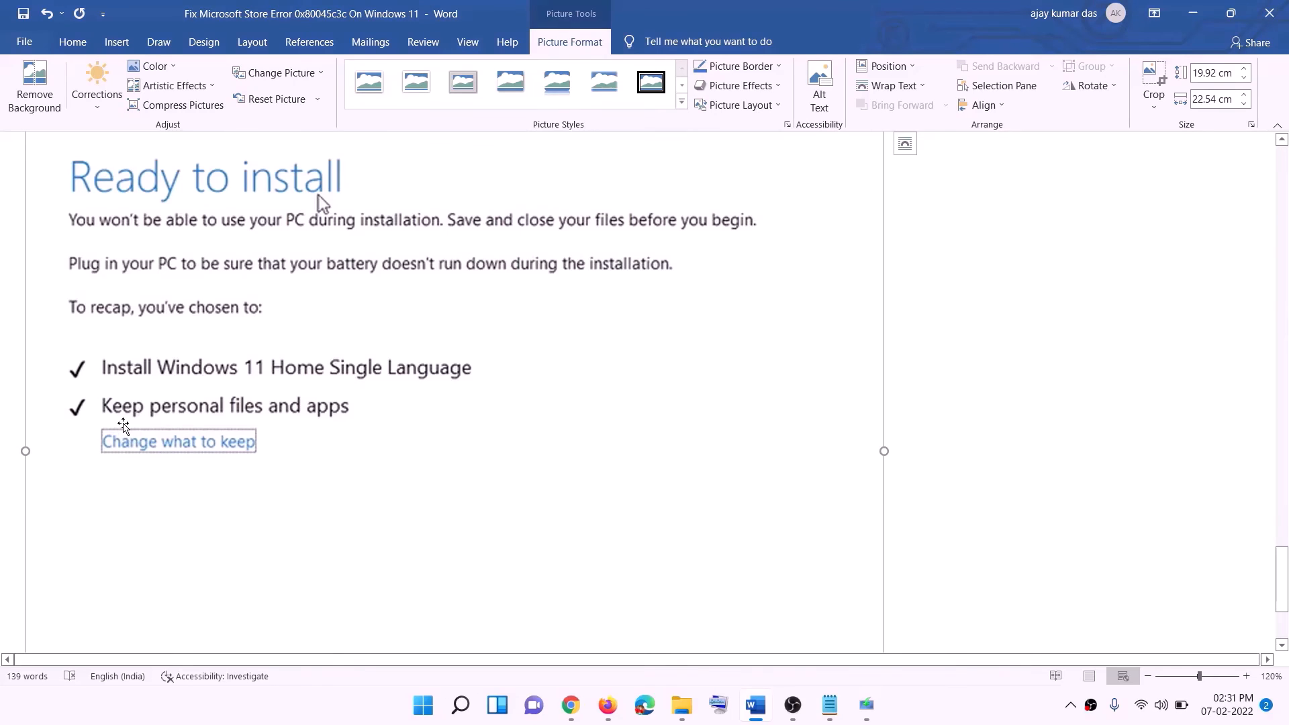
pyautogui.scroll(-3, 506, 424)
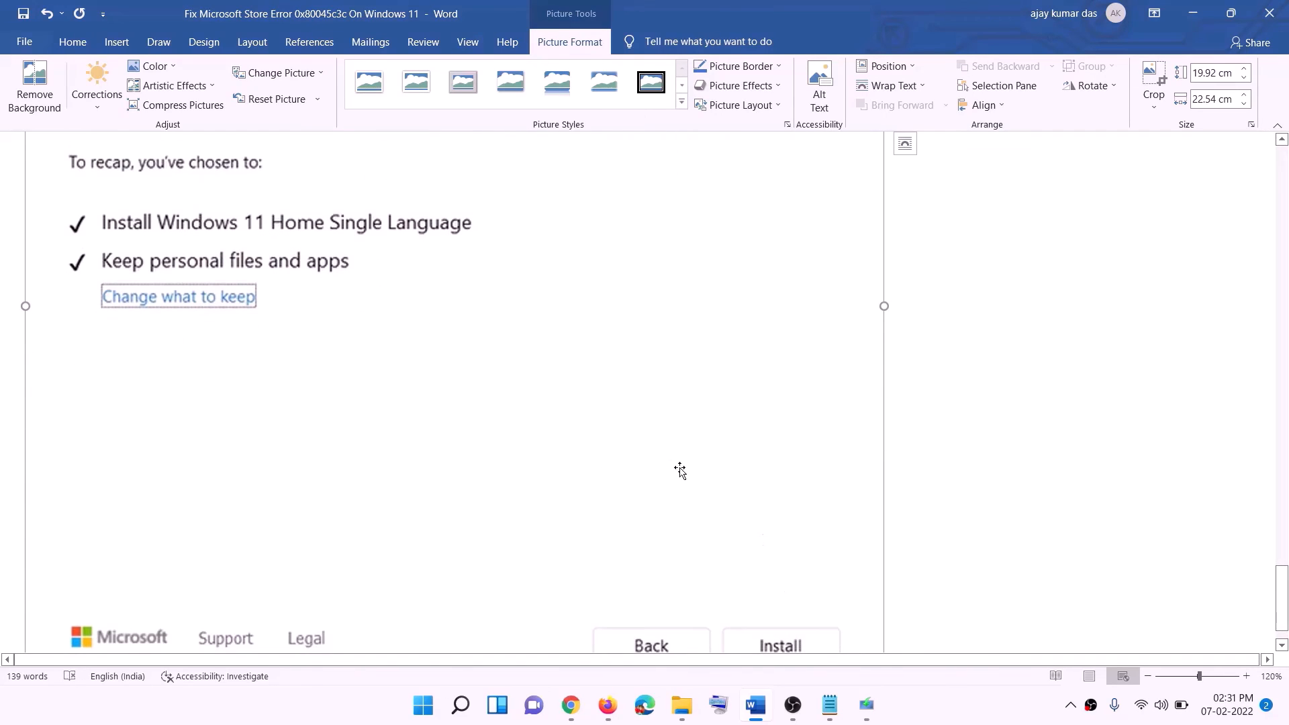
pyautogui.scroll(5, 681, 483)
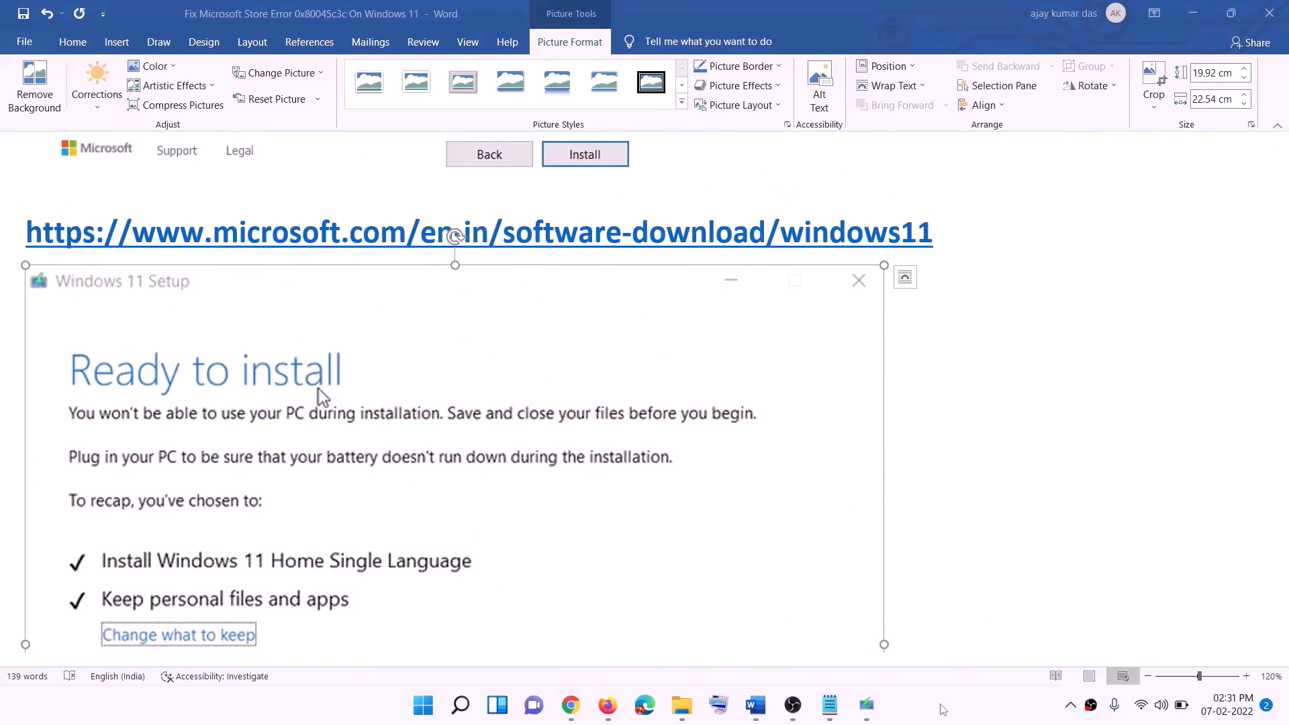